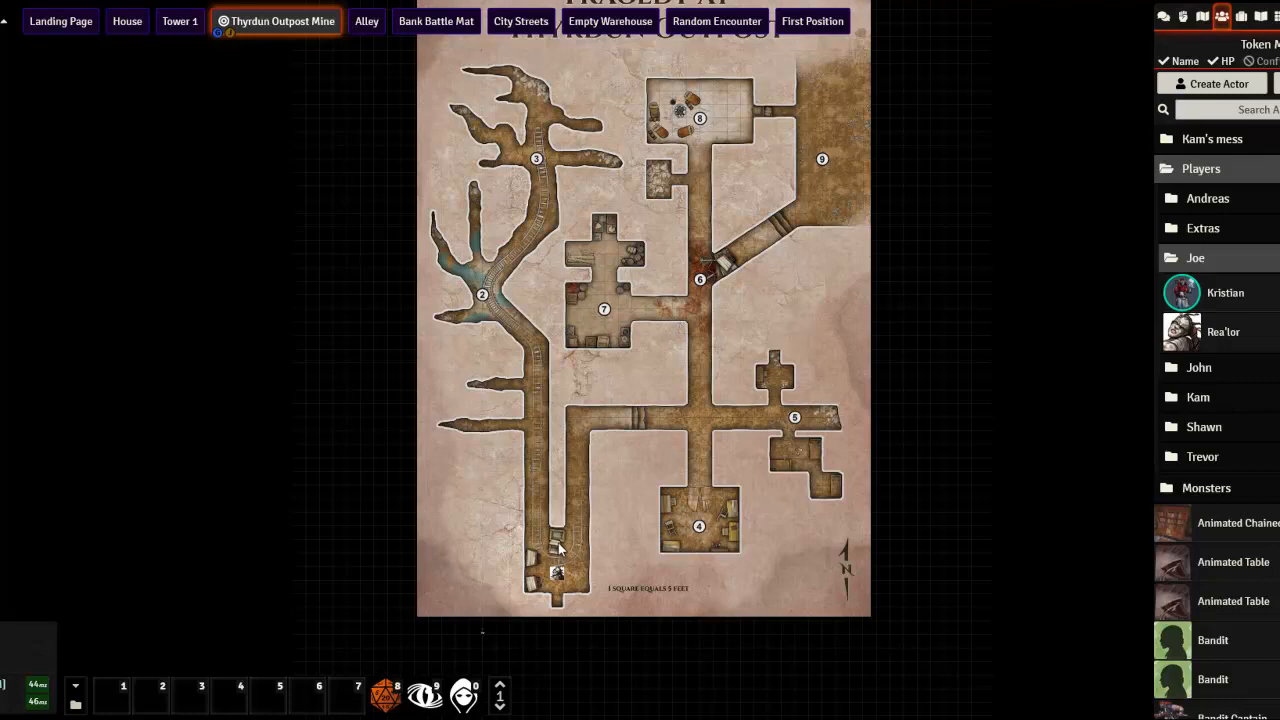
Open the lighting settings of the Thyrdun Outpost Mine scene and place the window clear of the map.
right_click(265, 31)
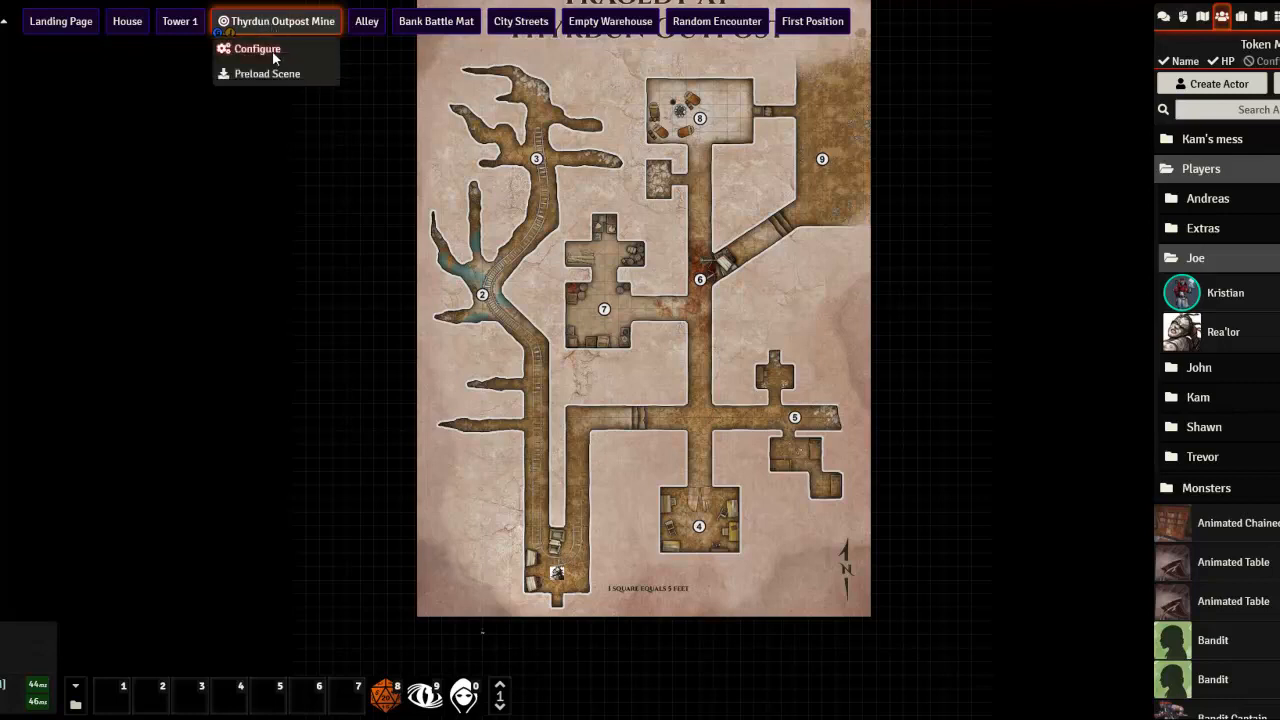
click(273, 52)
drag(311, 246, 629, 255)
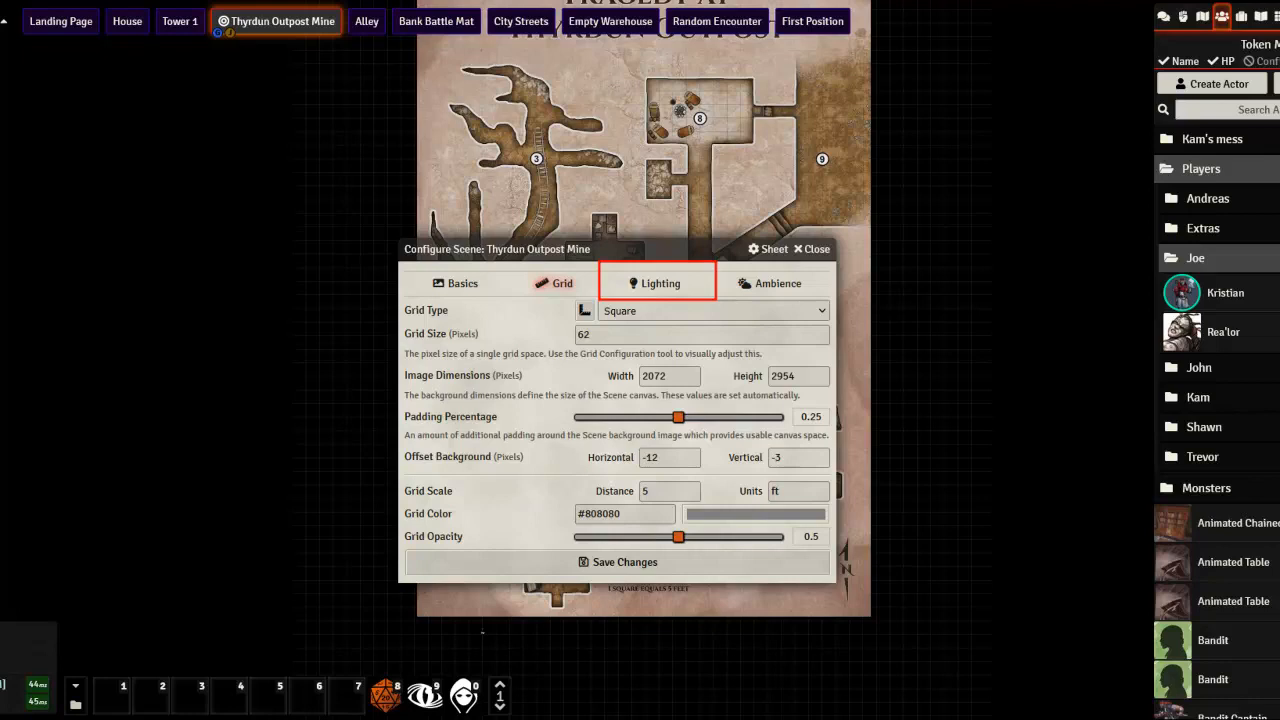
mouse_move(735, 266)
mouse_down()
mouse_move(815, 292)
mouse_move(742, 298)
mouse_up()
click(652, 288)
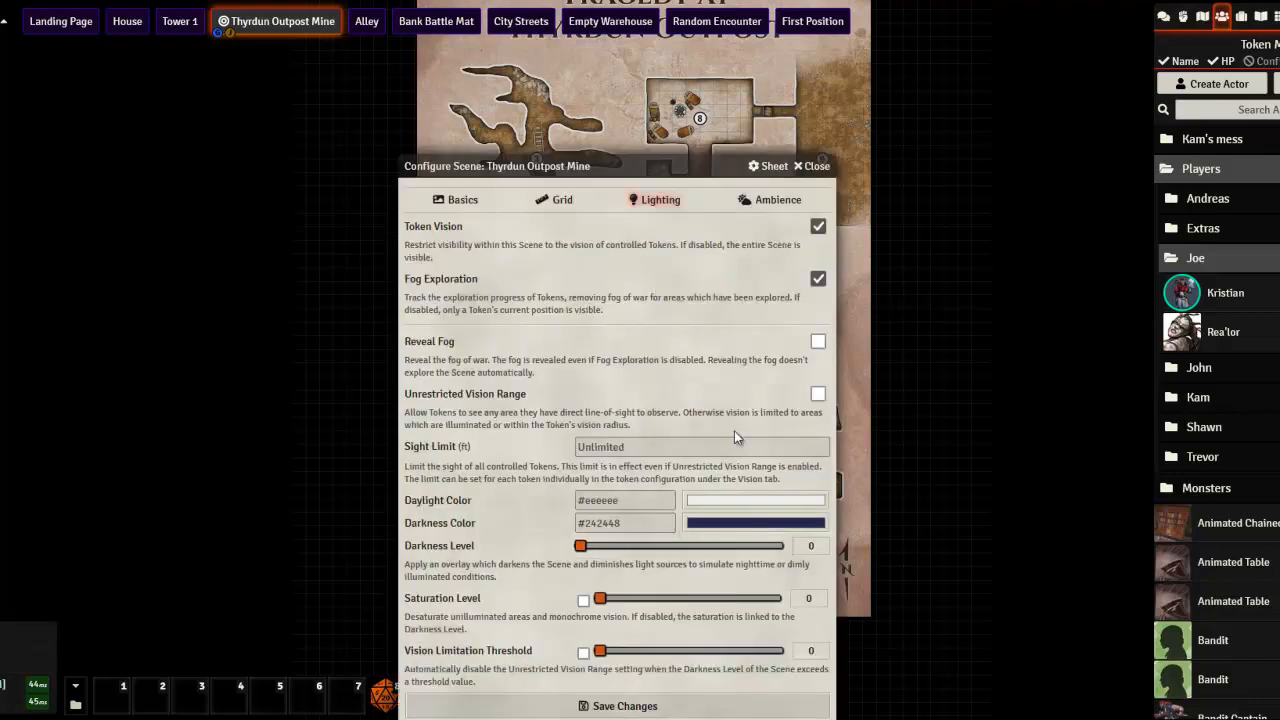
drag(643, 162, 650, 78)
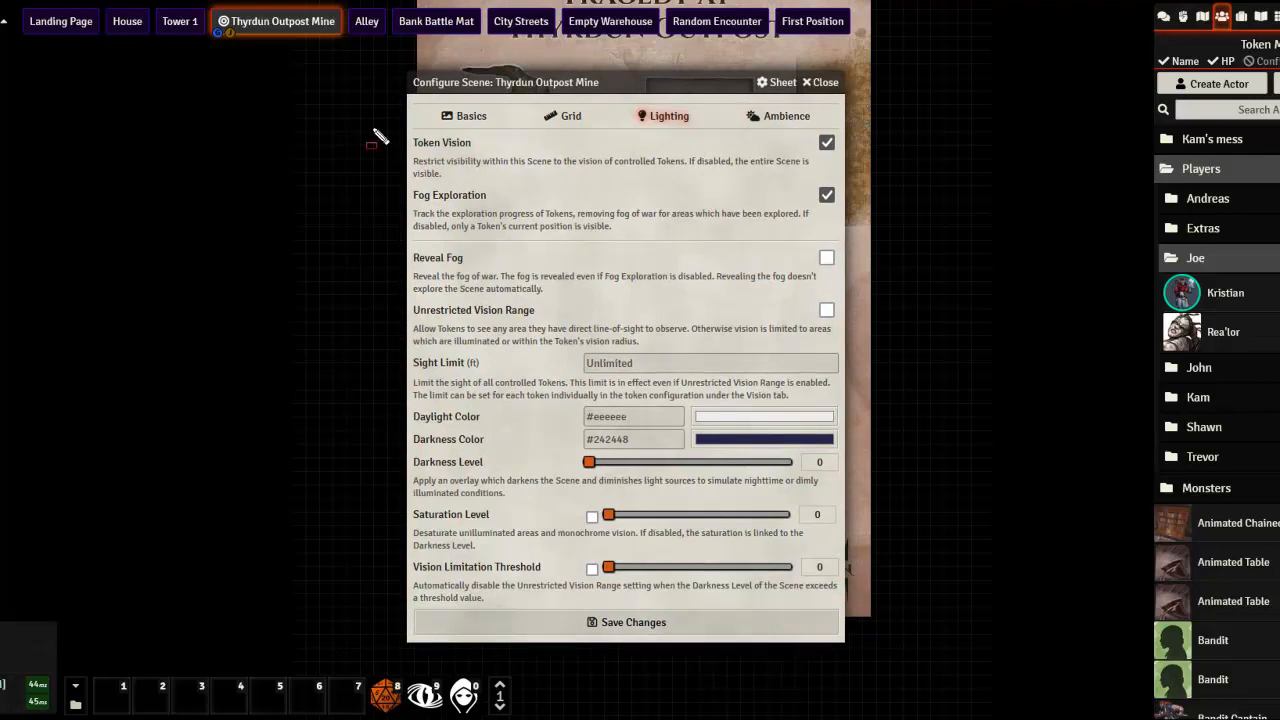
mouse_move(680, 195)
mouse_down()
mouse_move(826, 194)
mouse_move(841, 182)
mouse_up()
drag(690, 88, 238, 88)
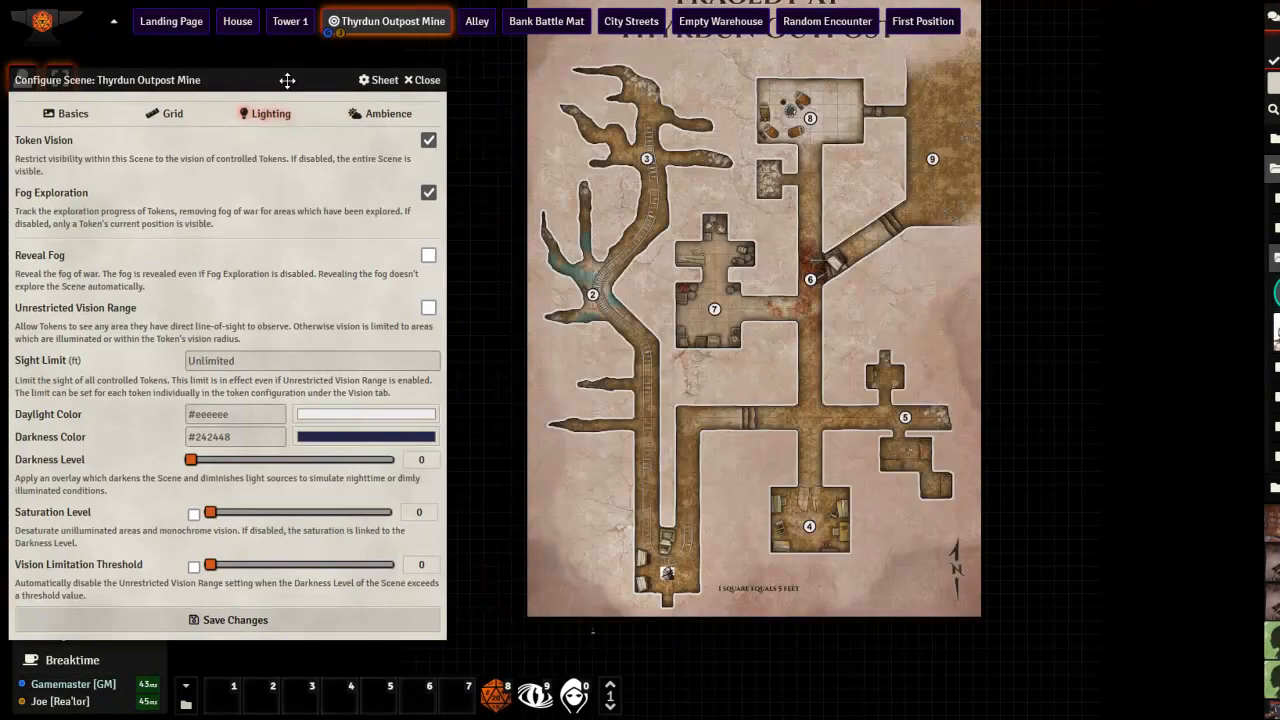
drag(349, 88, 362, 91)
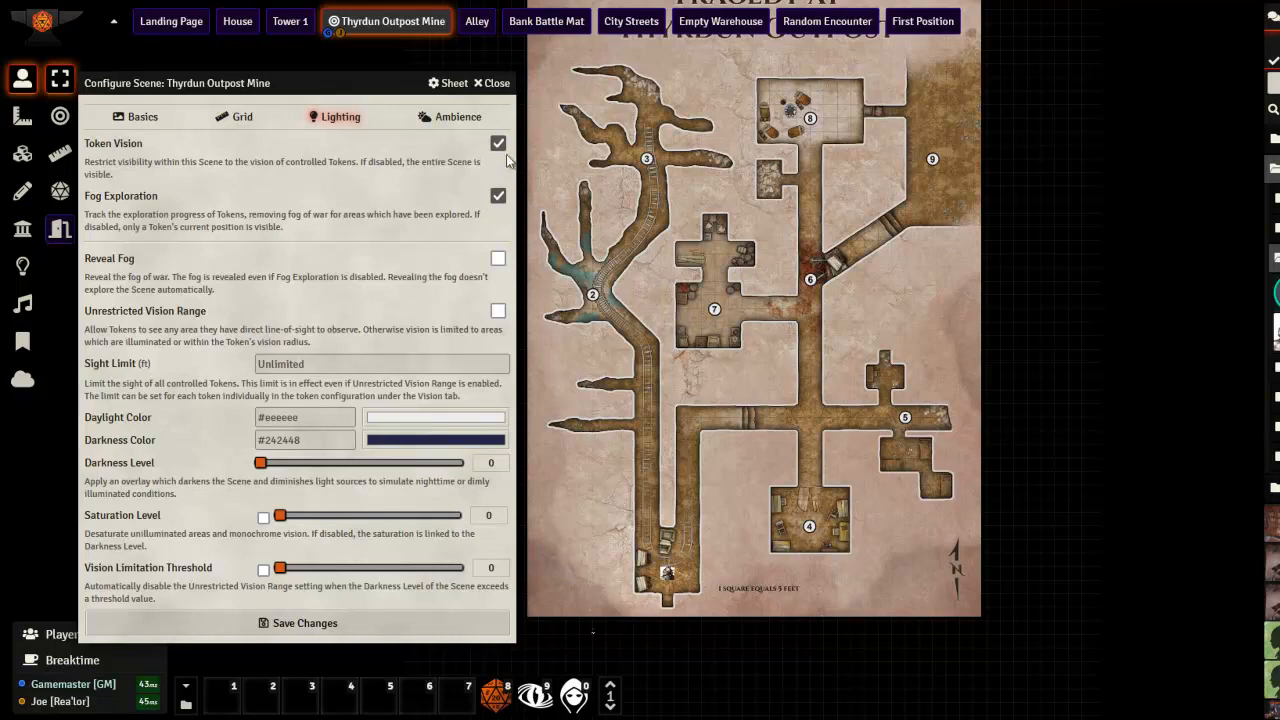
Select the character token at the mine's southern entrance and inspect the area it can see.
click(662, 580)
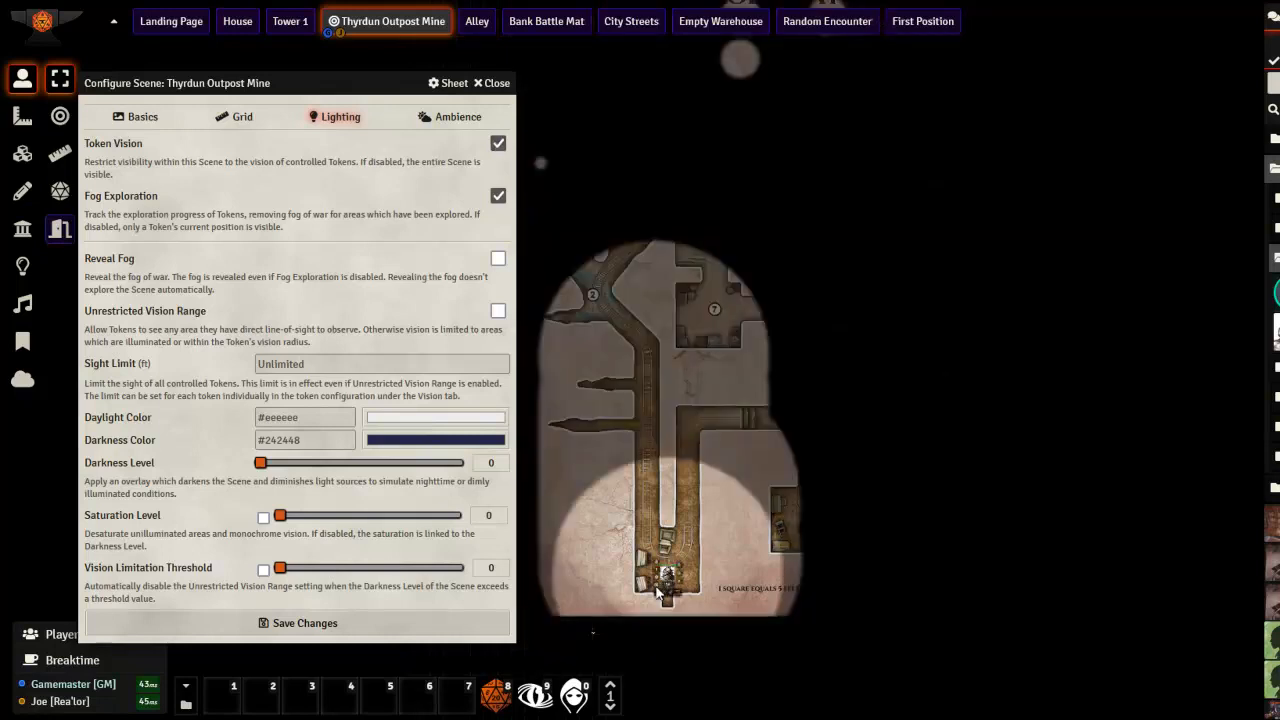
scroll(771, 574, up, 5)
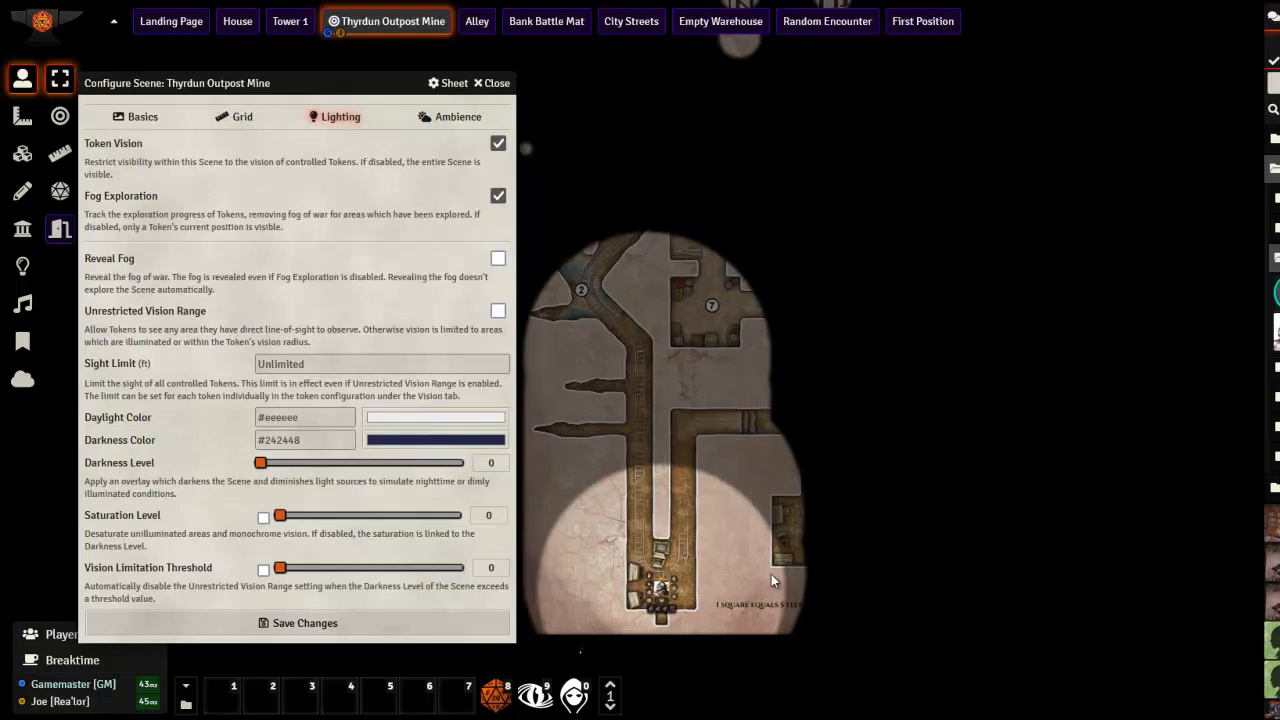
drag(763, 568, 836, 243)
scroll(888, 397, up, 5)
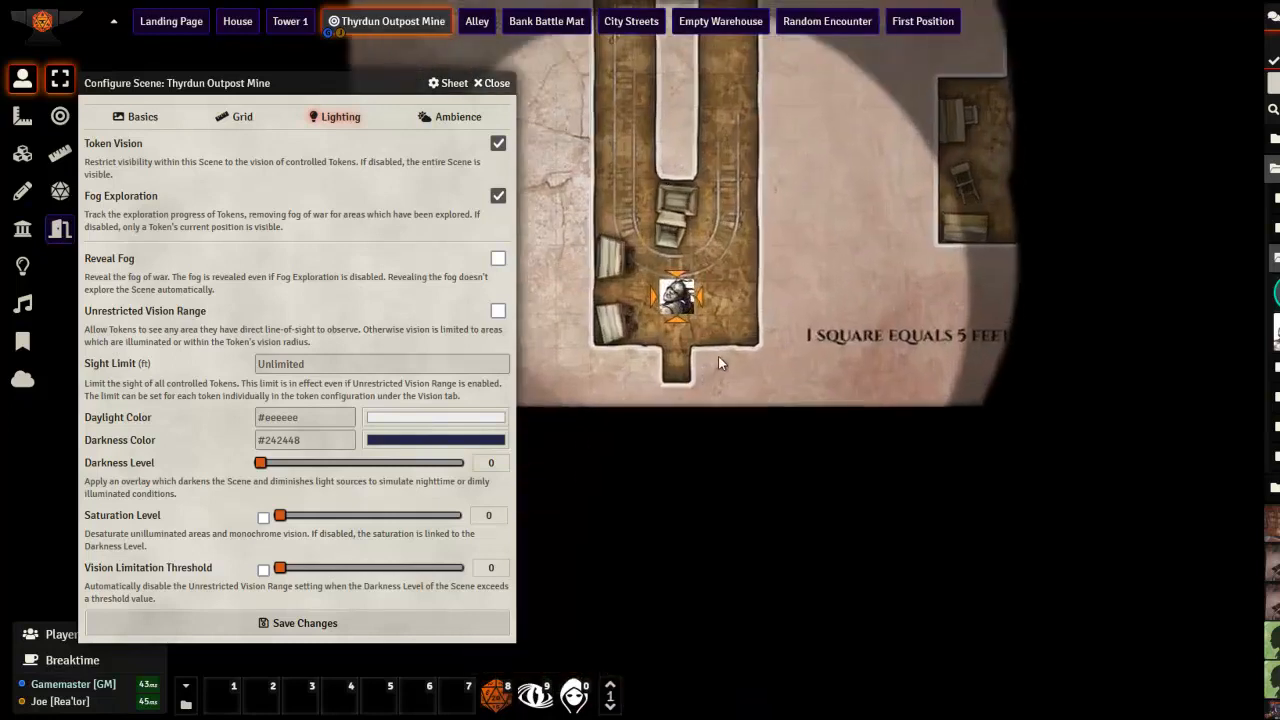
scroll(888, 397, up, 3)
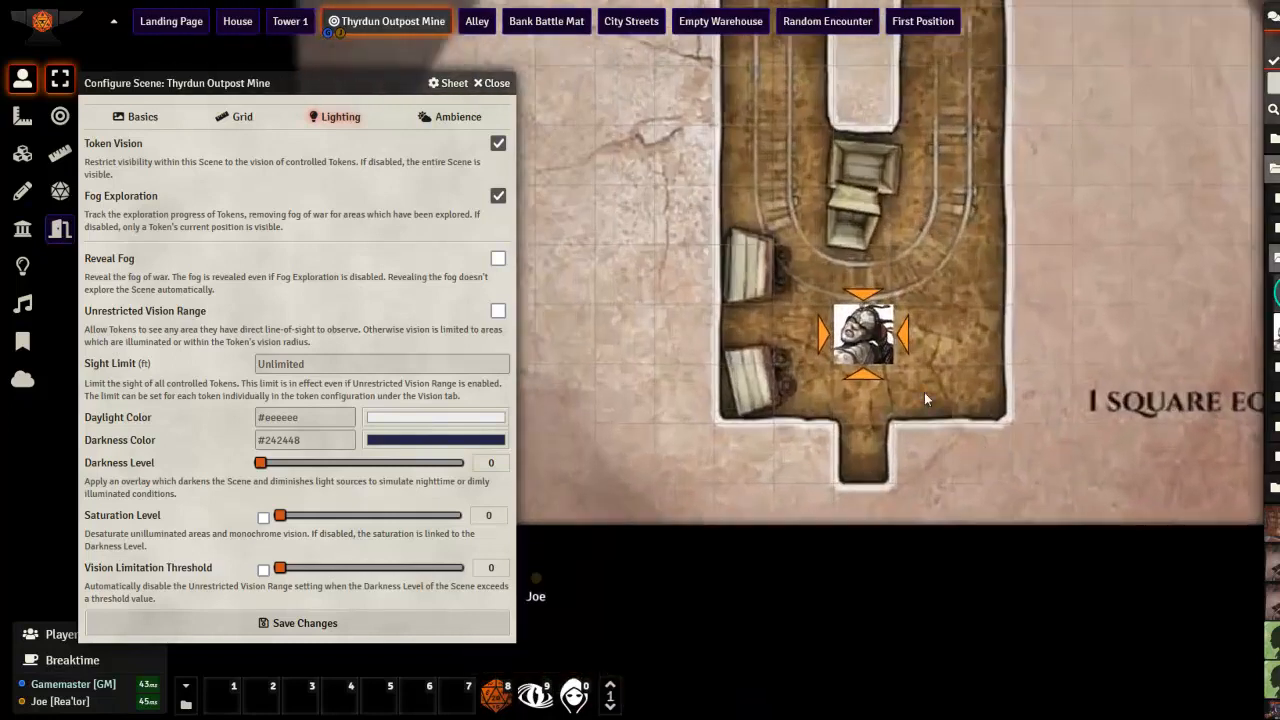
Open the character token's configuration and review its vision and light settings.
right_click(860, 330)
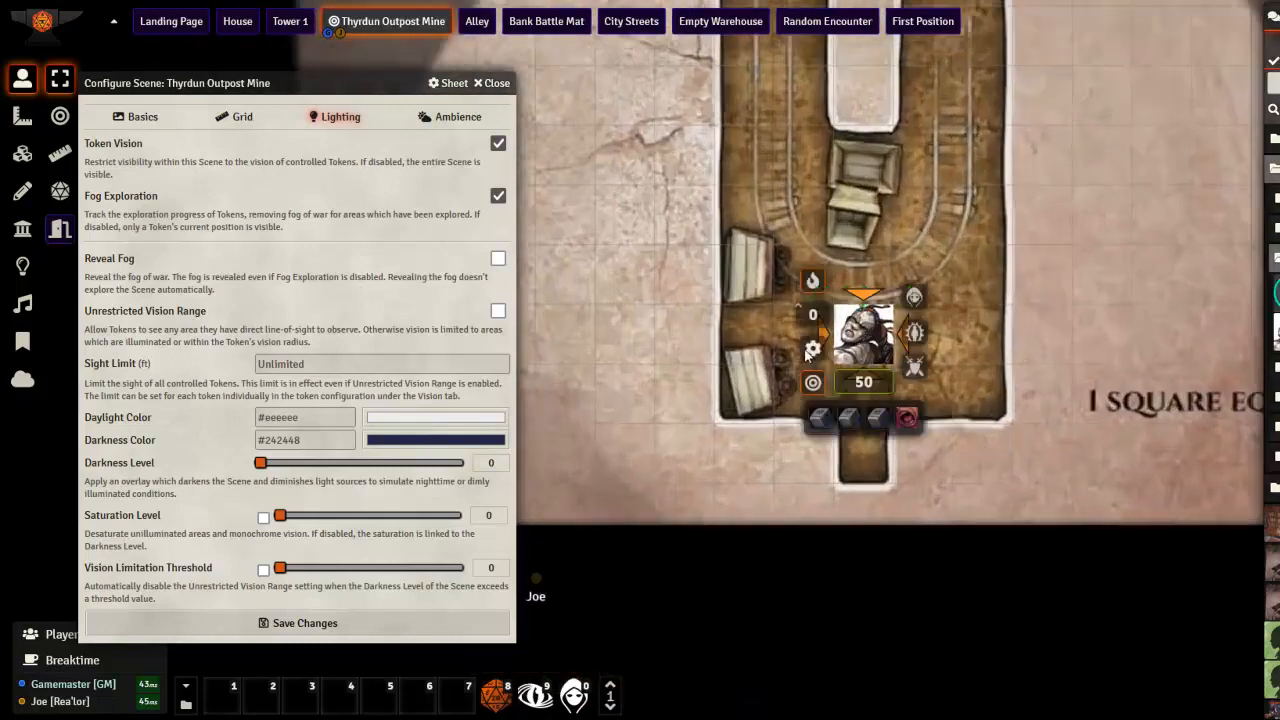
click(860, 335)
right_click(858, 340)
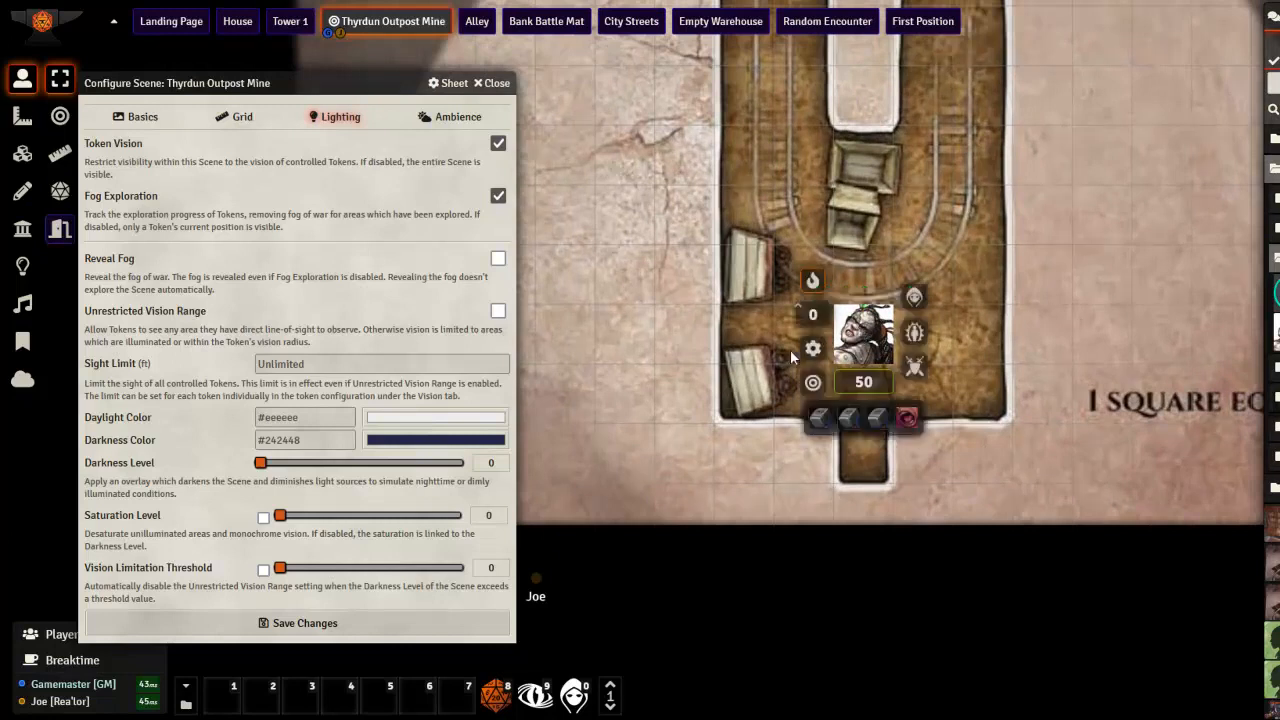
click(814, 360)
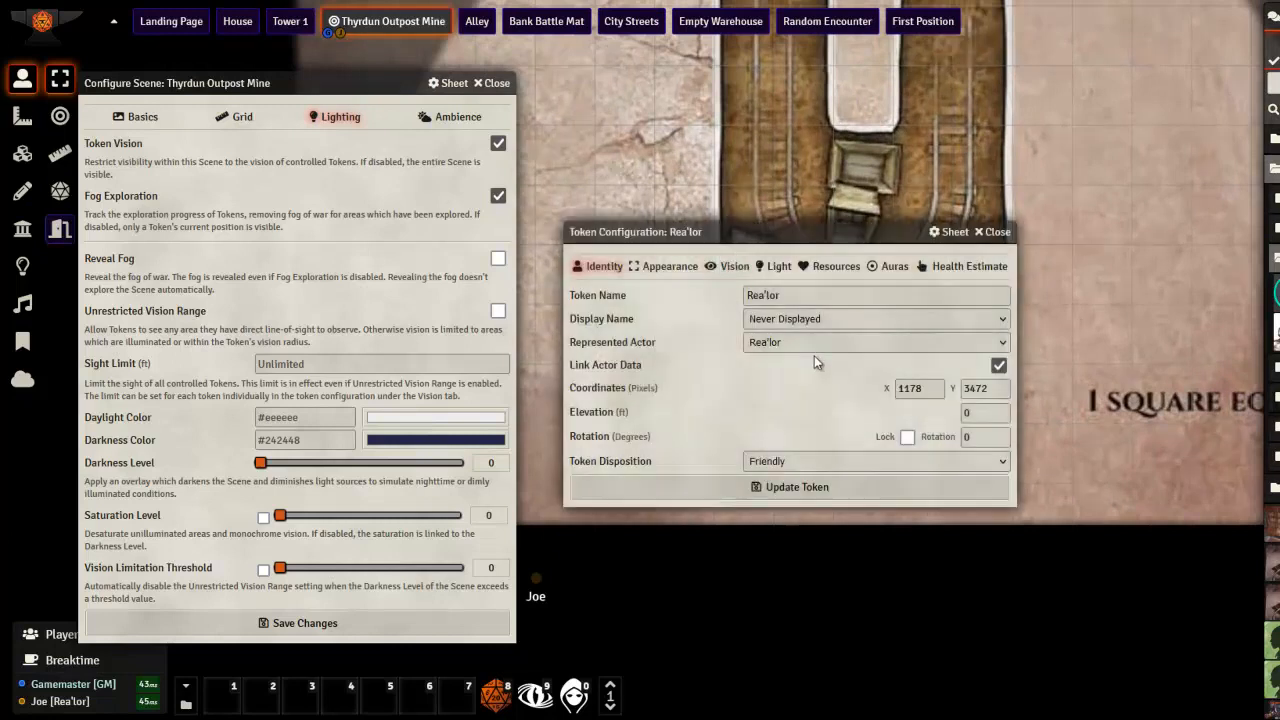
click(734, 268)
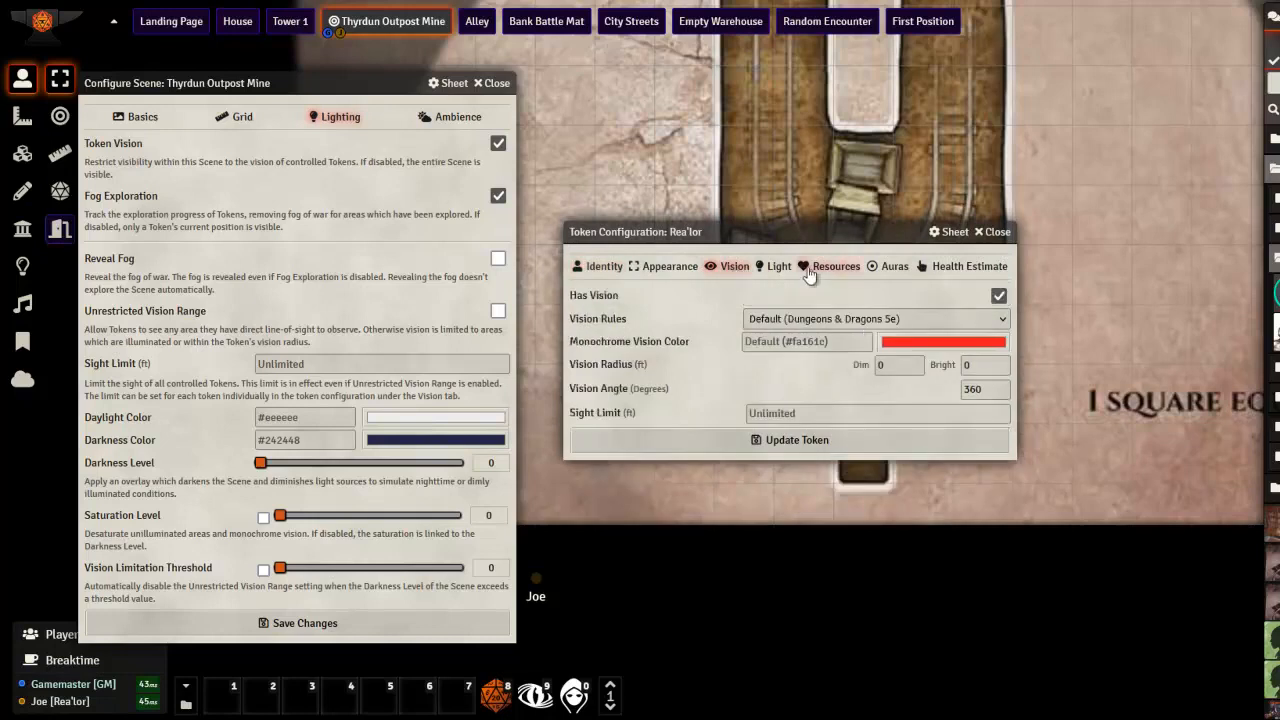
click(778, 268)
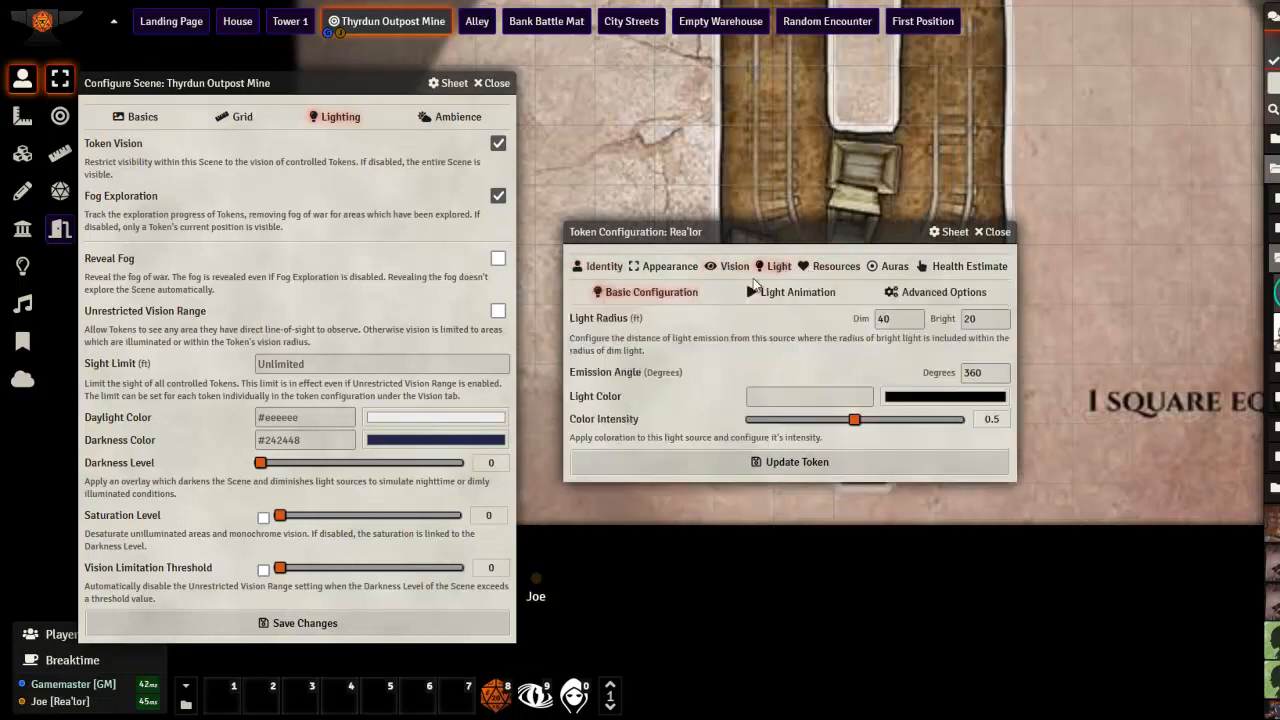
click(734, 268)
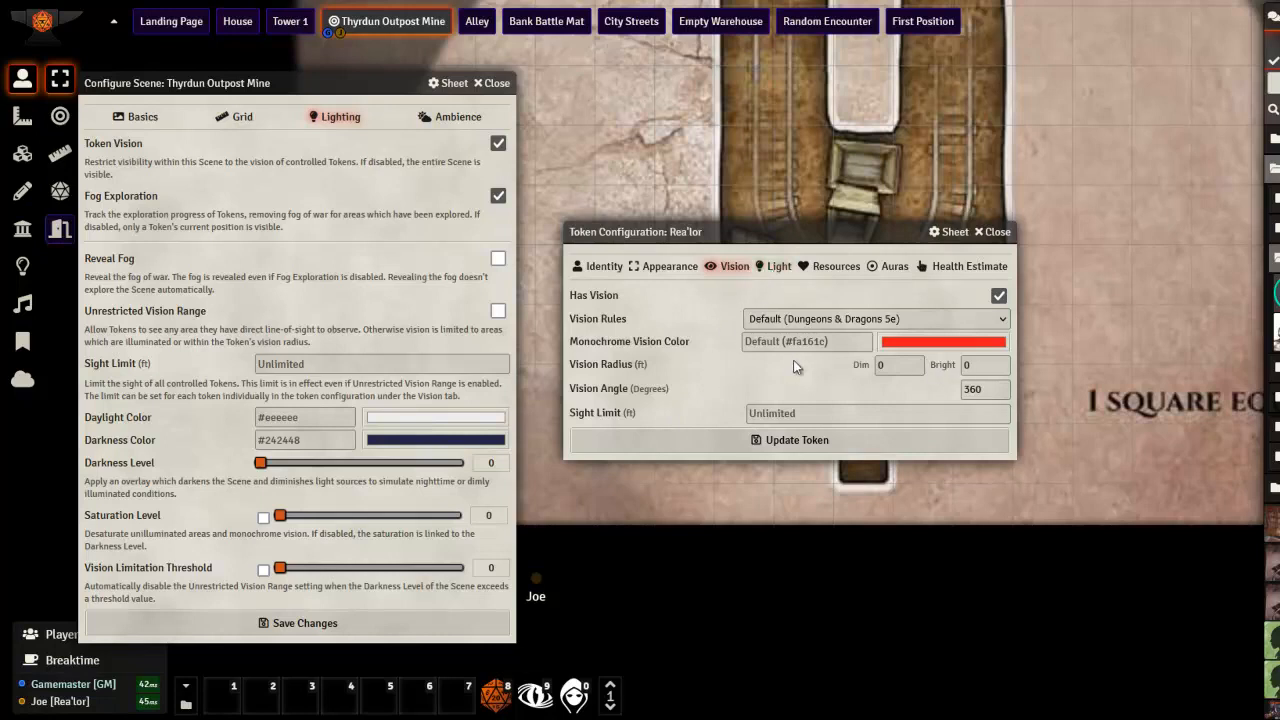
Try a dim vision radius of 60 ft for the token, then reset the radius to 0.
drag(858, 241, 885, 65)
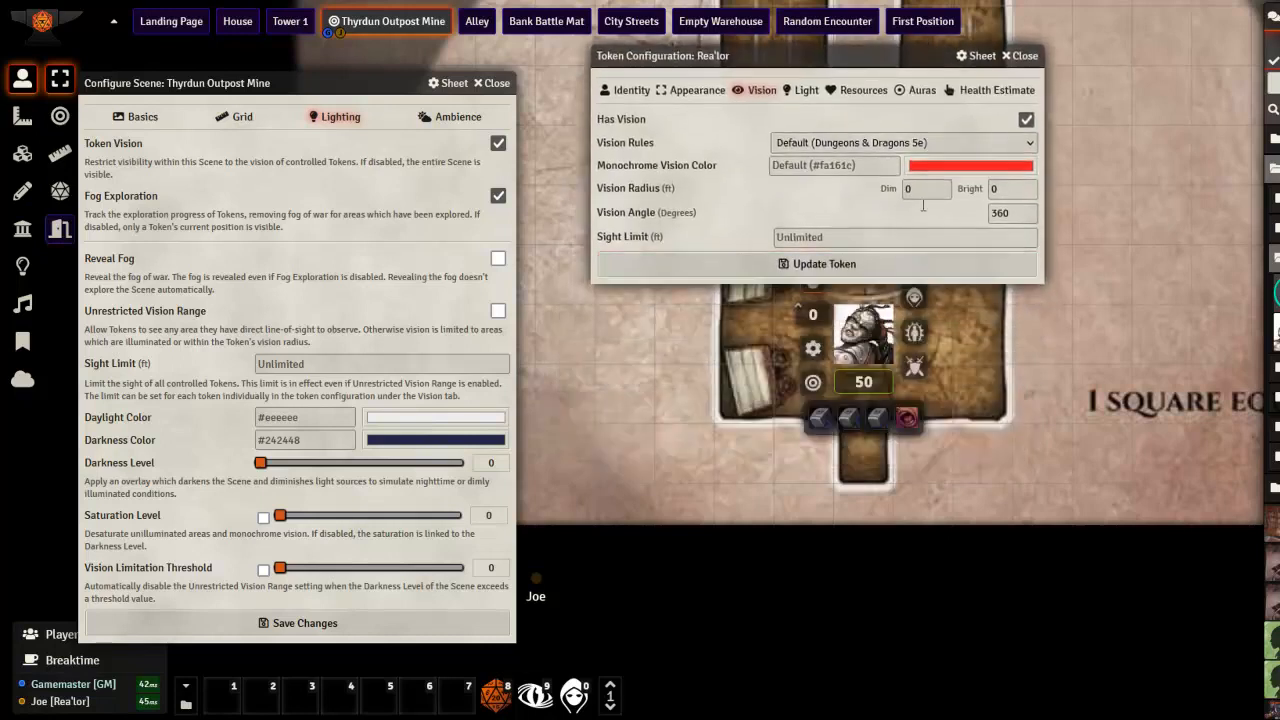
click(932, 187)
drag(873, 58, 863, 162)
text(6)
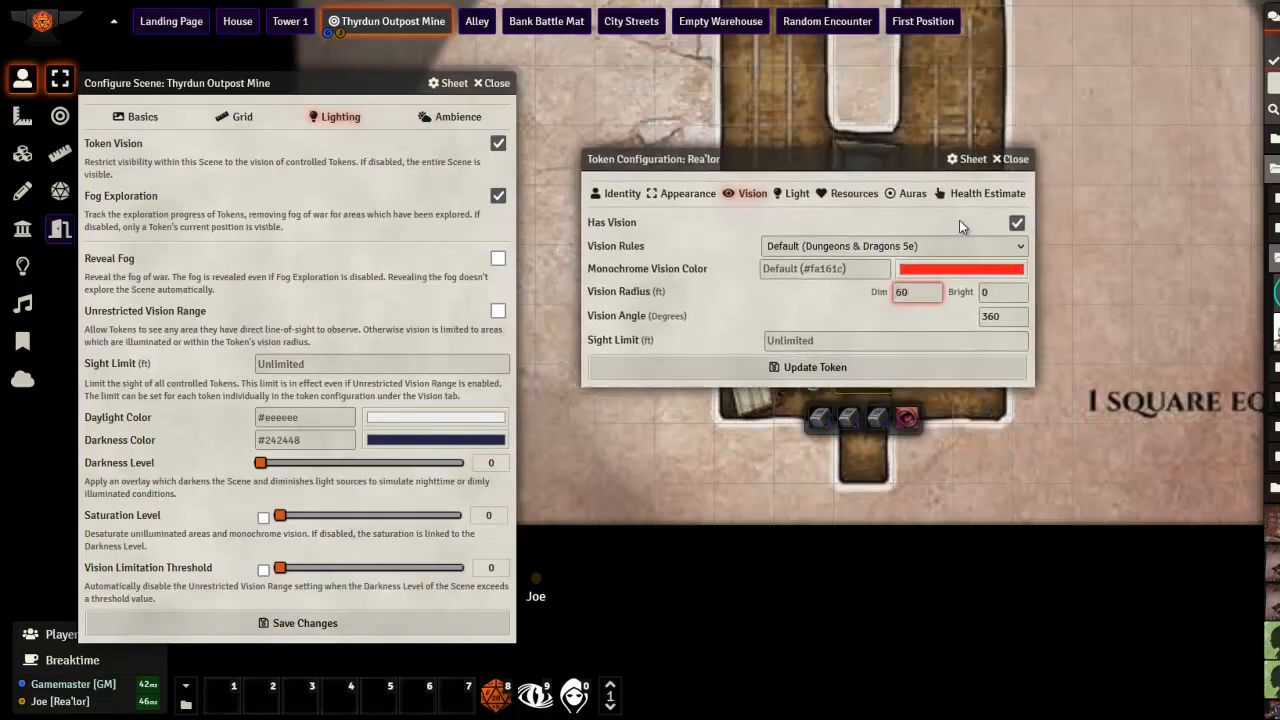
key(BackSpace)
text(90)
key(BackSpace)
key(BackSpace)
text(0)
key(Tab)
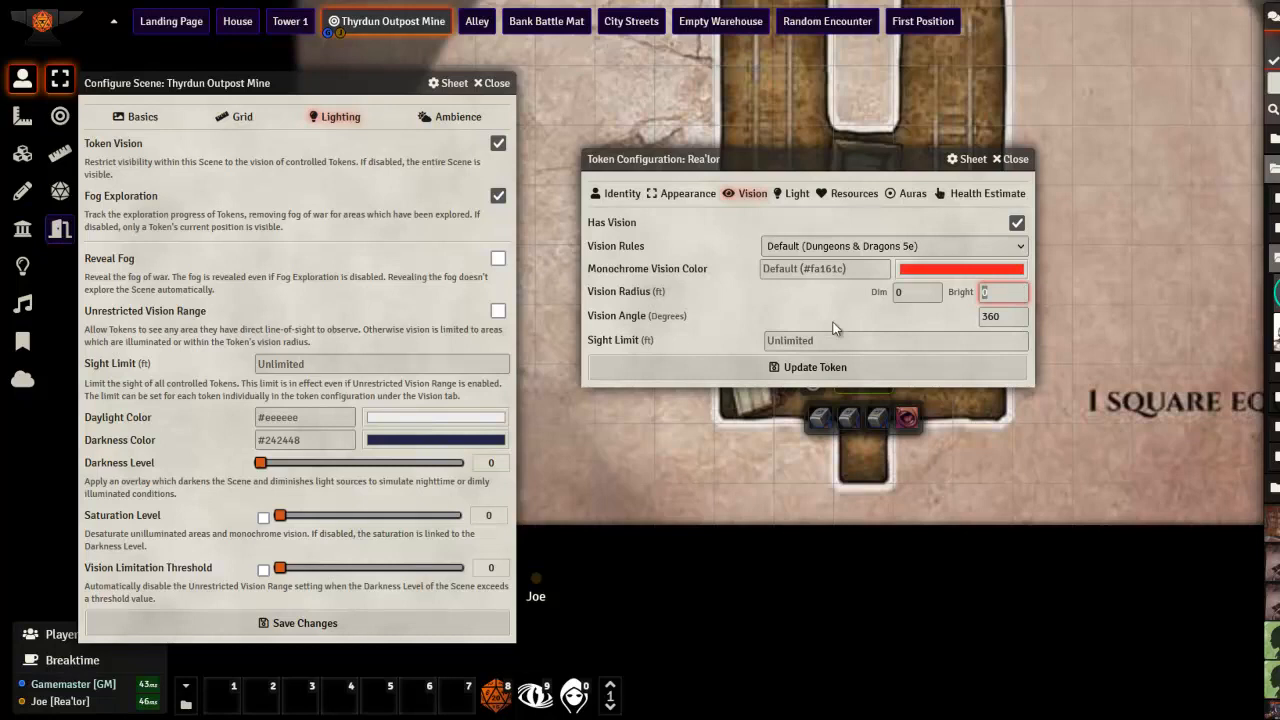
View the token's character sheet and close it again.
drag(785, 168, 1191, 133)
double_click(860, 340)
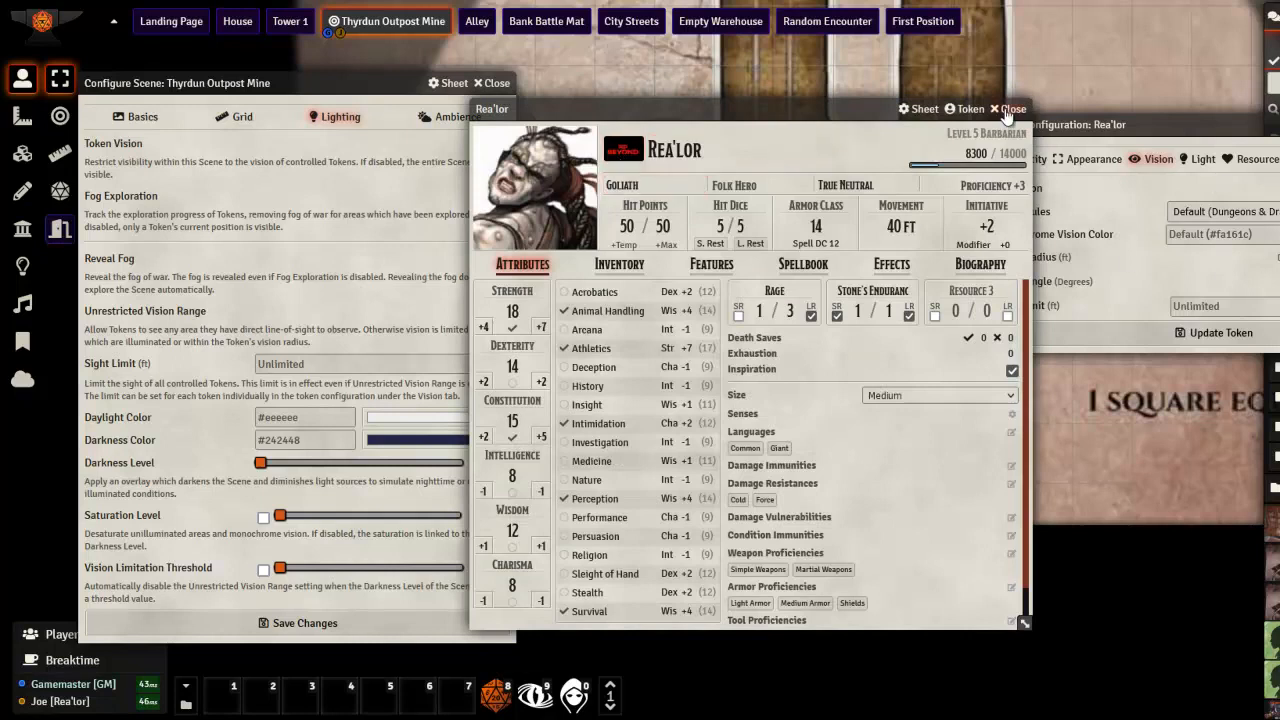
key(Escape)
Review the token's dim and bright light radius settings and close its configuration without updating.
drag(1116, 125, 776, 395)
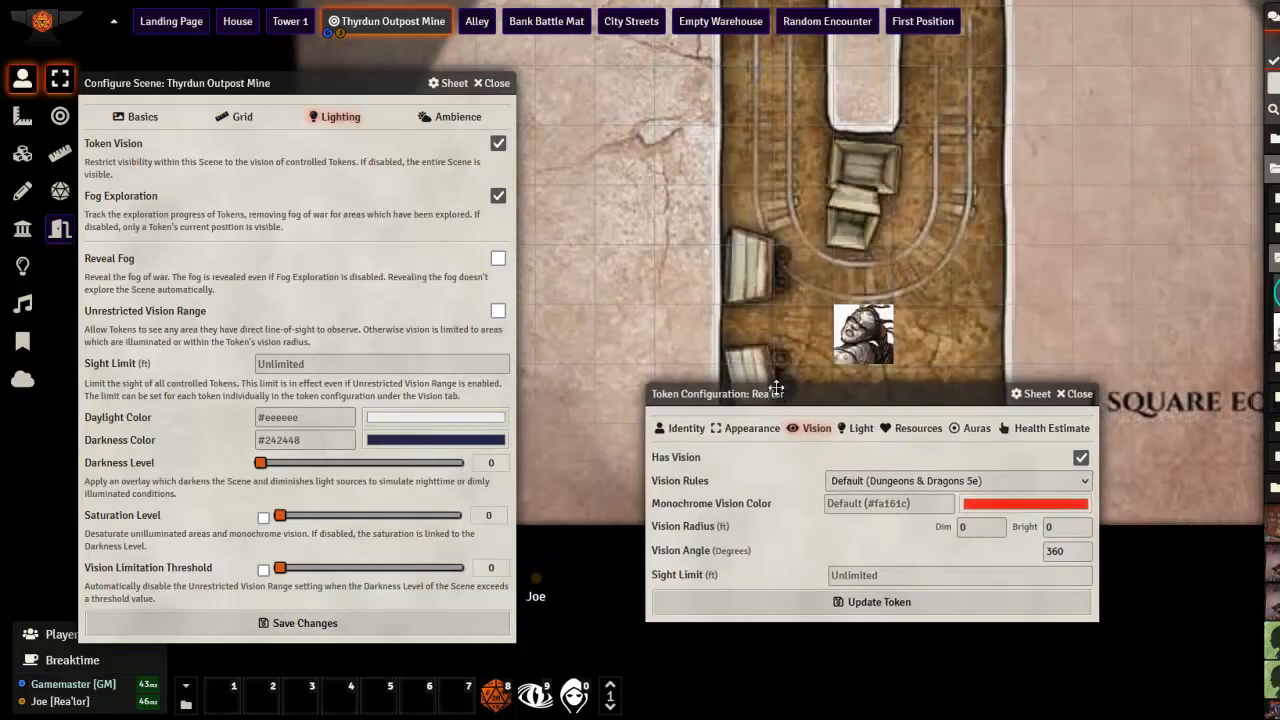
click(856, 429)
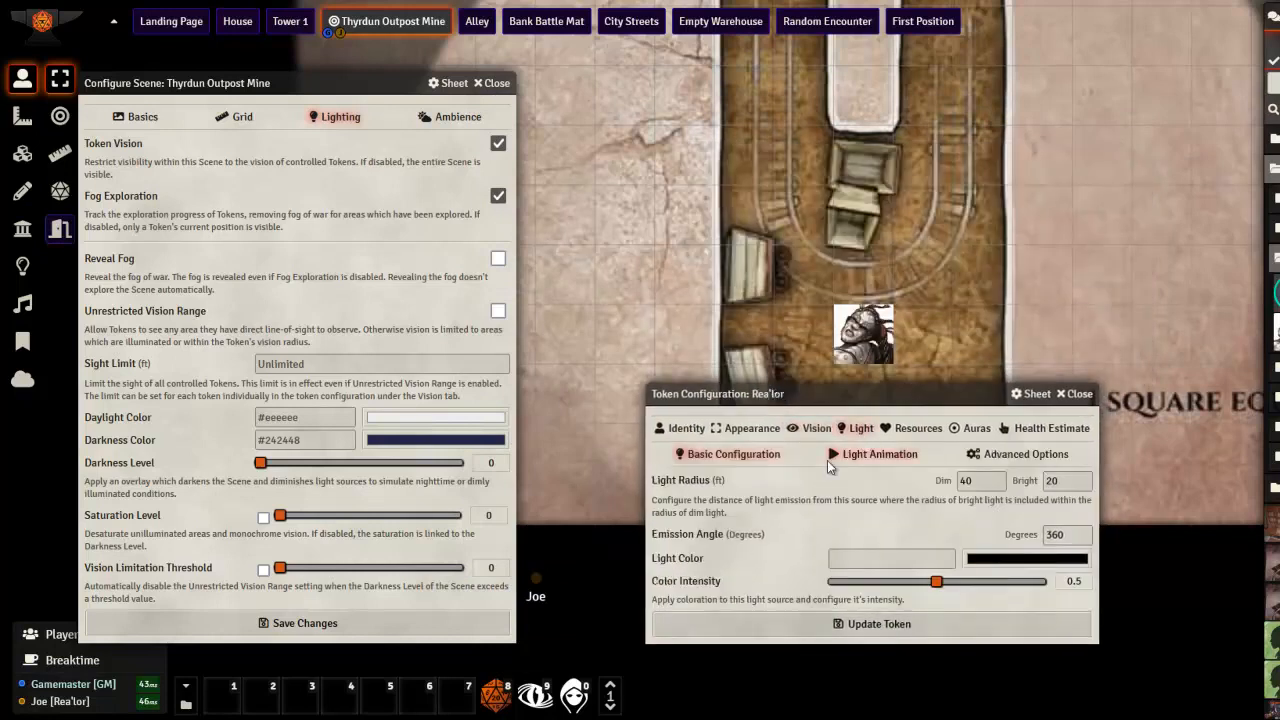
right_click(845, 350)
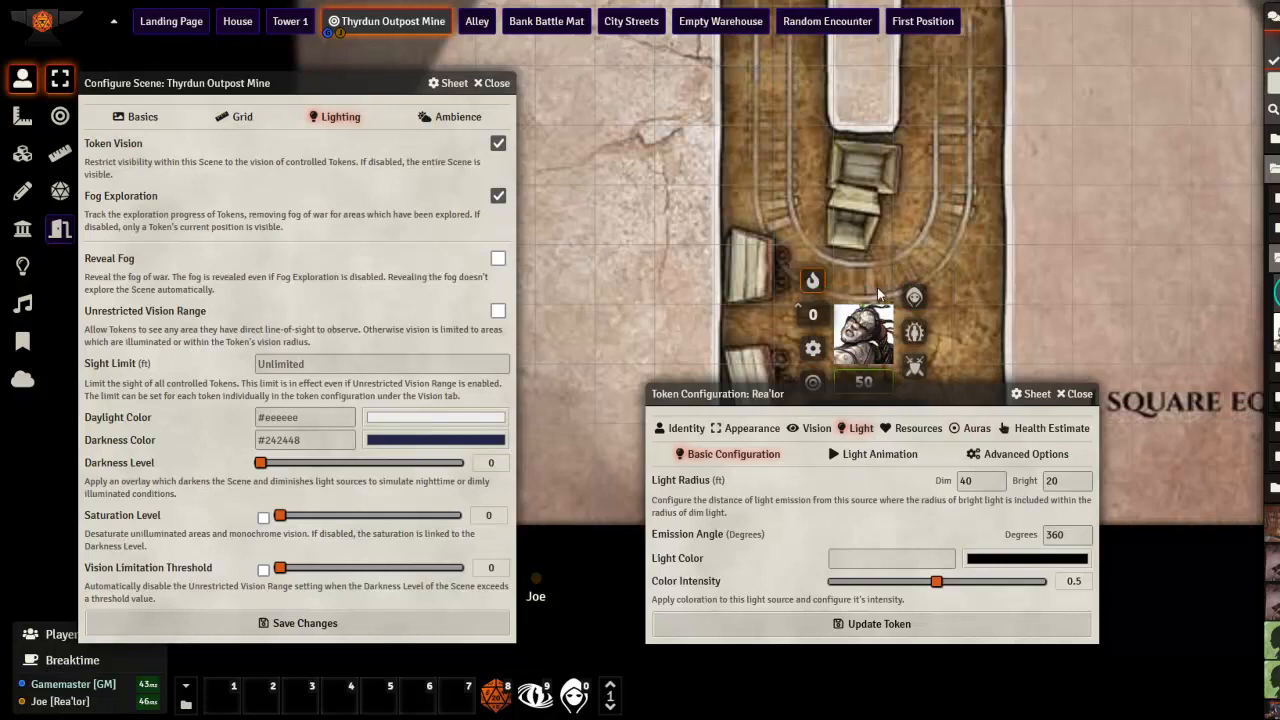
click(1078, 394)
Turn off Token Vision in the scene's lighting settings and save the changes.
drag(343, 86, 427, 98)
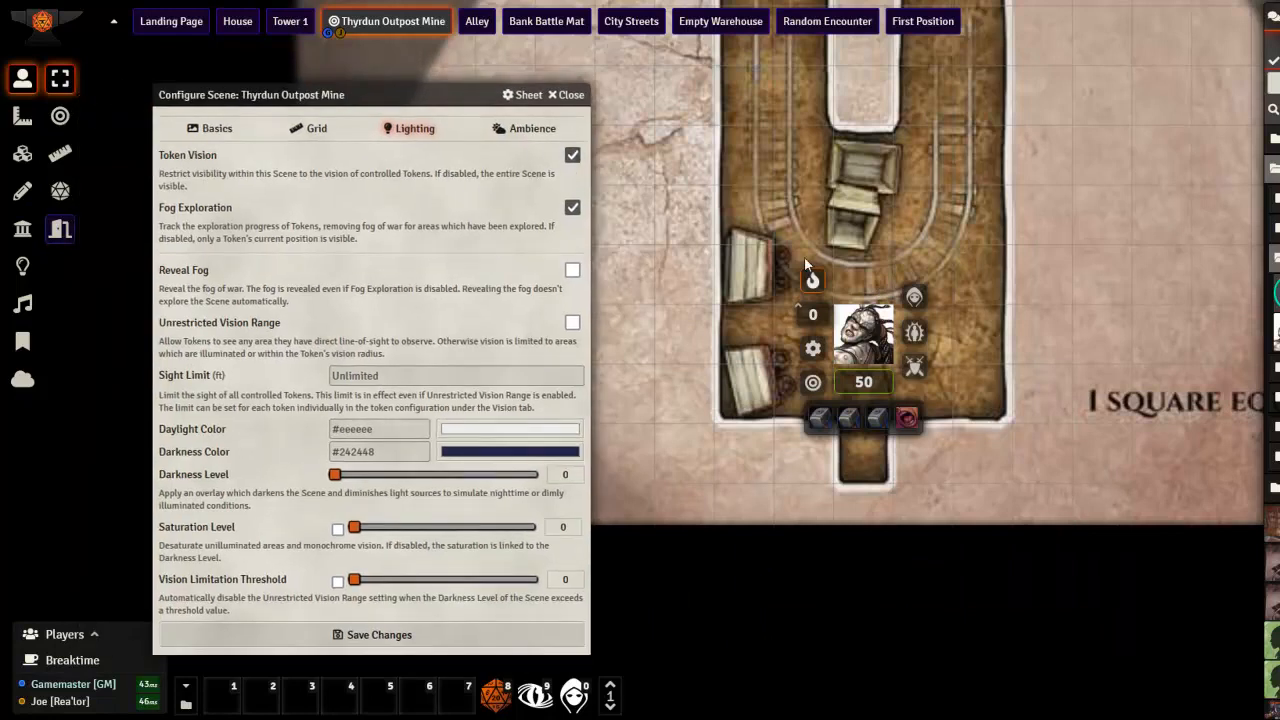
click(147, 115)
click(866, 325)
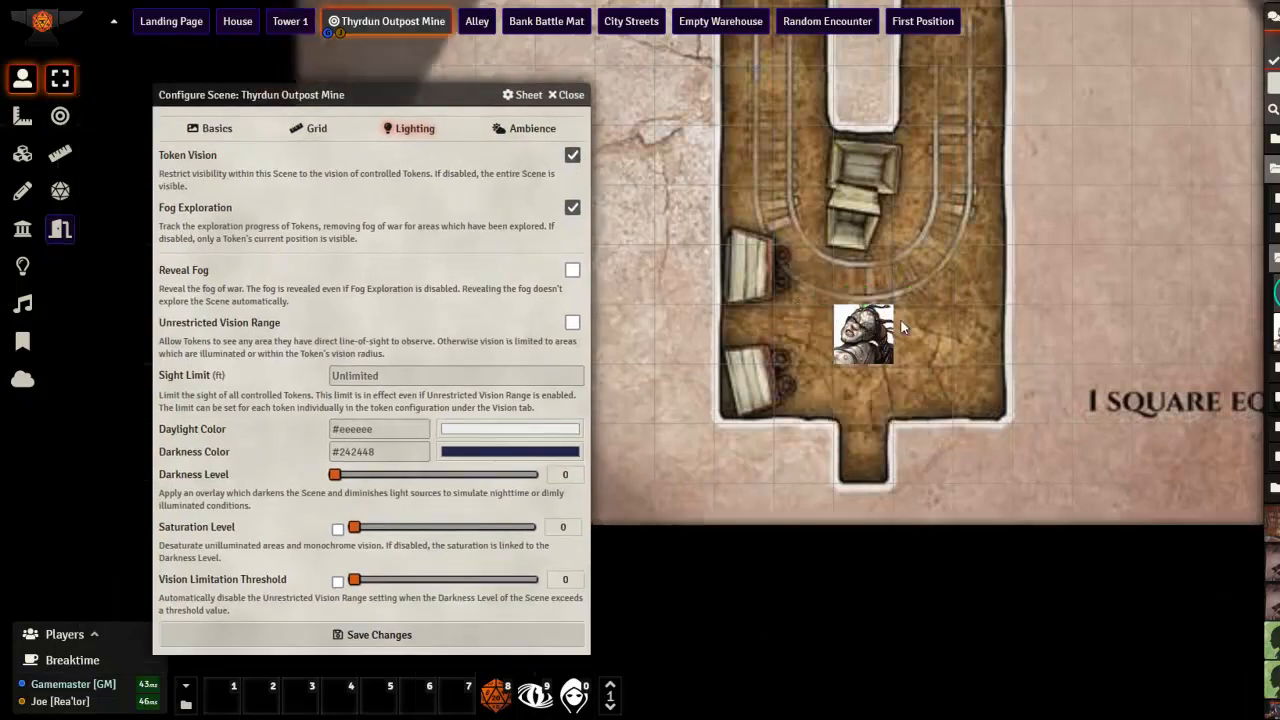
scroll(1011, 302, down, 5)
drag(923, 300, 934, 444)
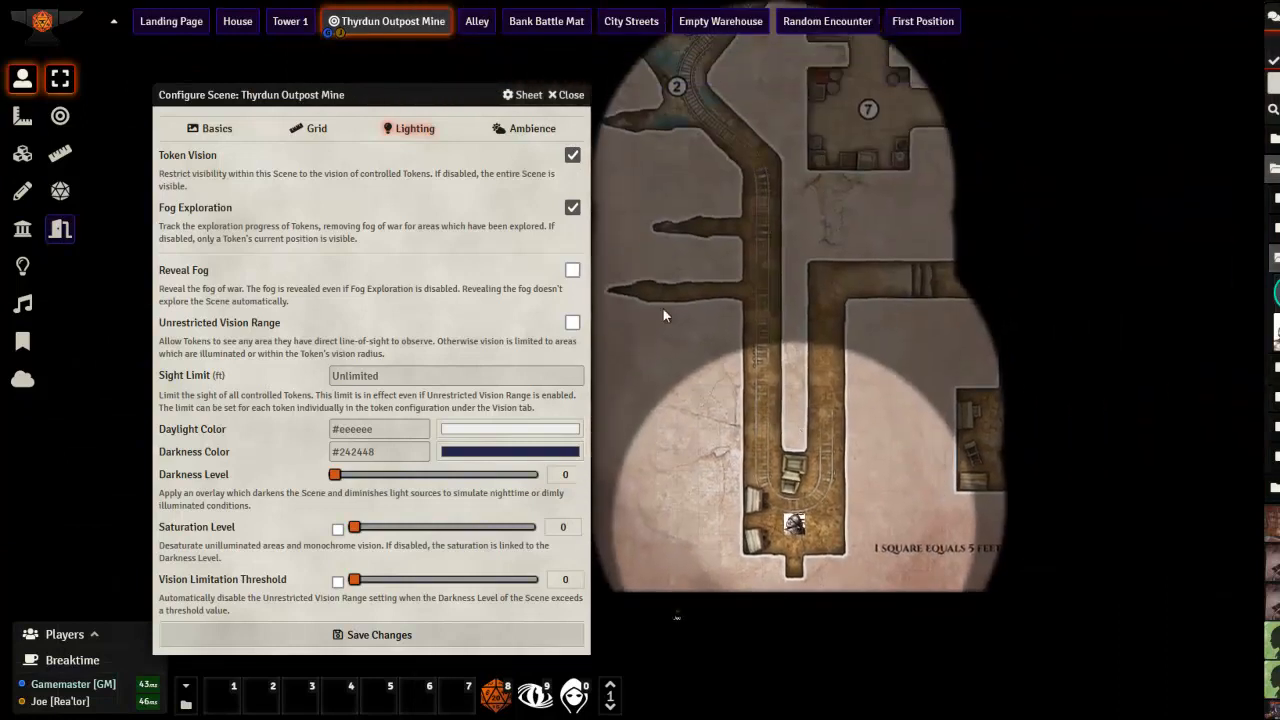
click(572, 155)
click(472, 634)
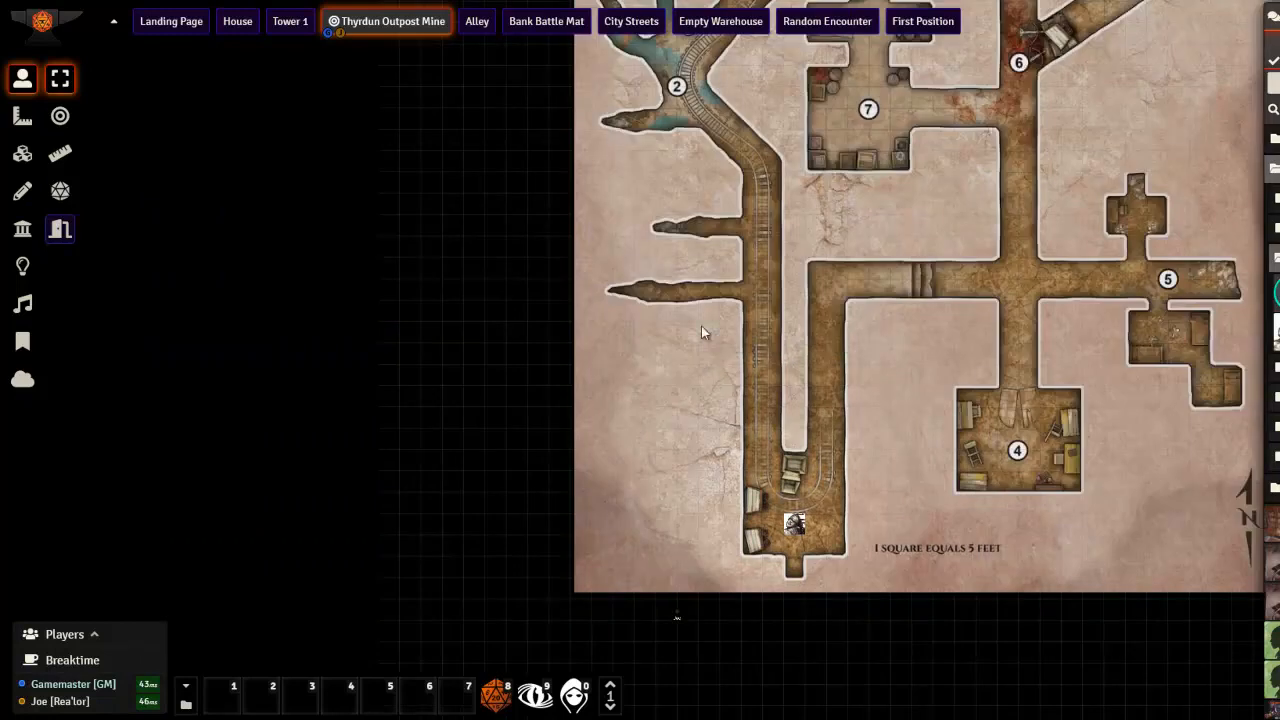
Reopen the scene's lighting settings, turn Token Vision back on and save the changes.
right_click(374, 28)
click(387, 50)
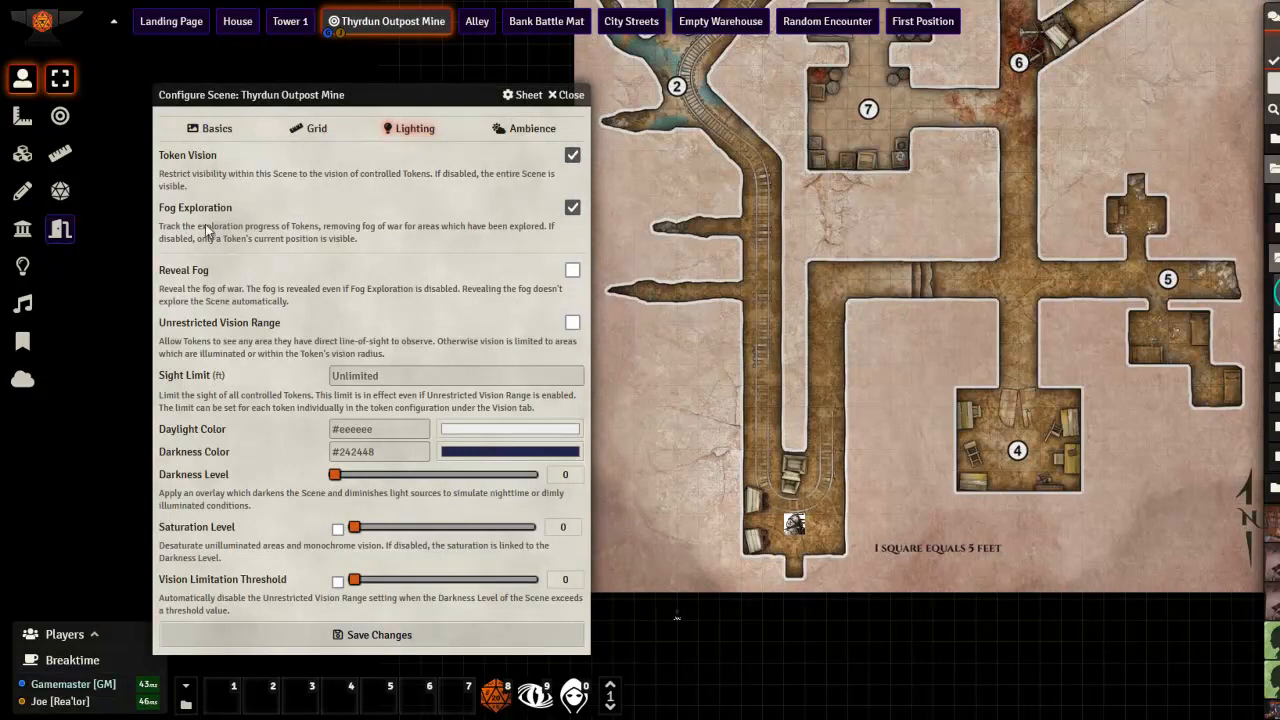
click(572, 210)
click(509, 648)
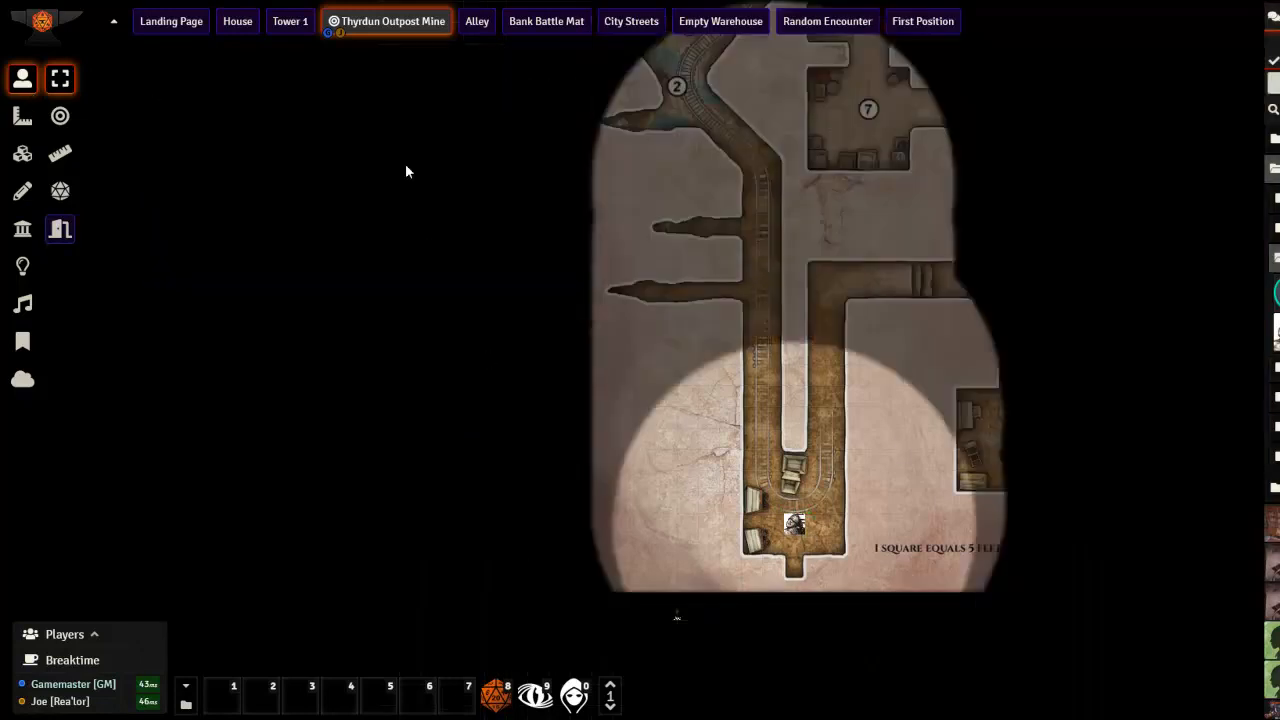
Disable Fog Exploration for the Thyrdun Outpost Mine scene, save, and select the token to check its view.
right_click(389, 23)
click(362, 50)
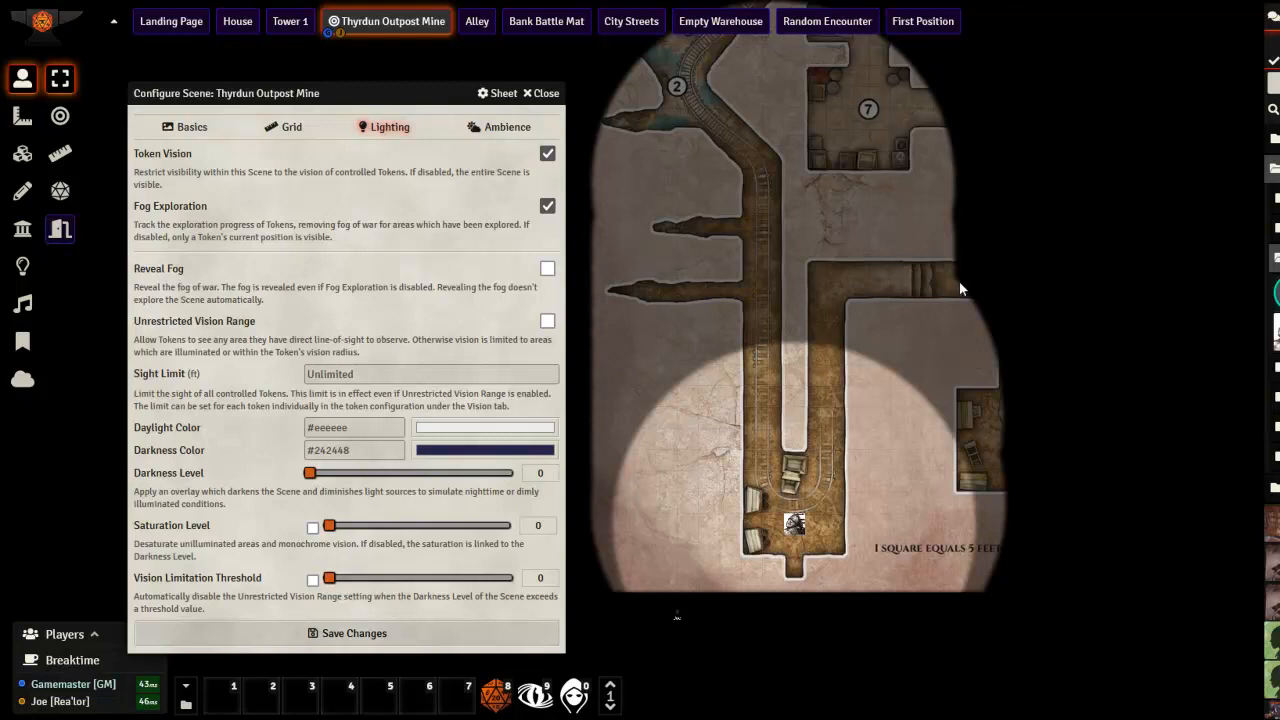
click(547, 205)
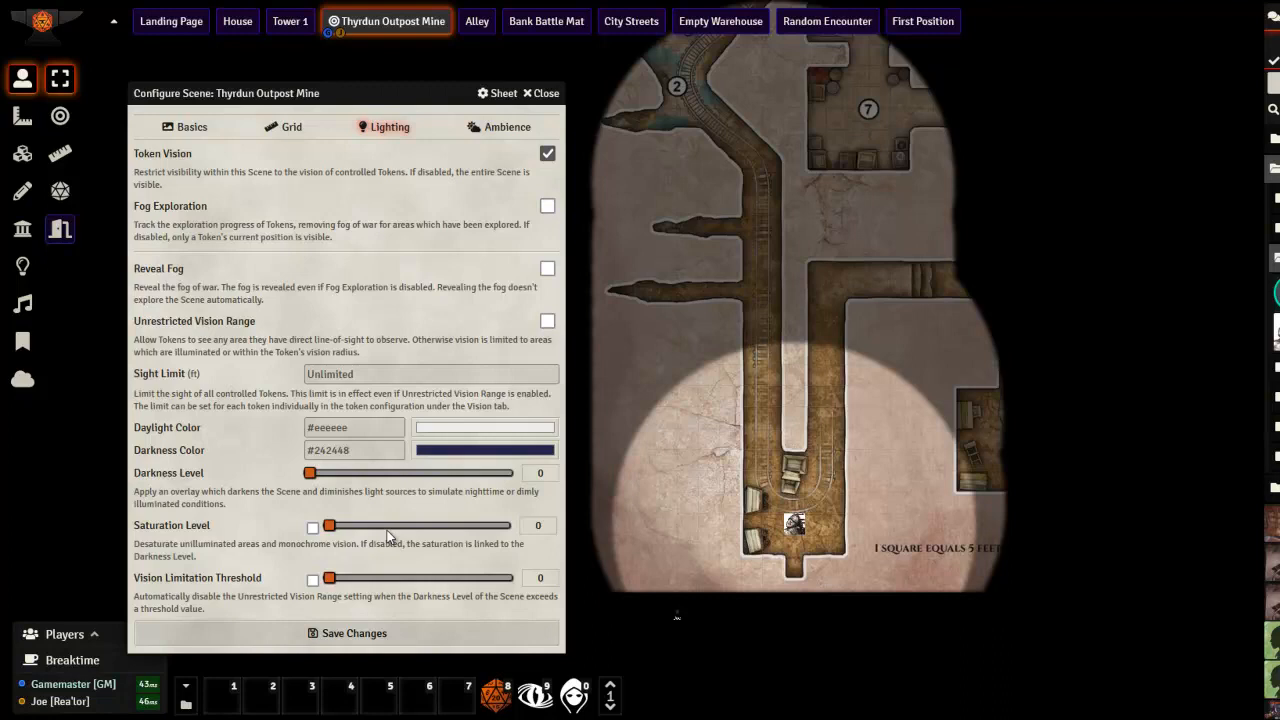
click(350, 634)
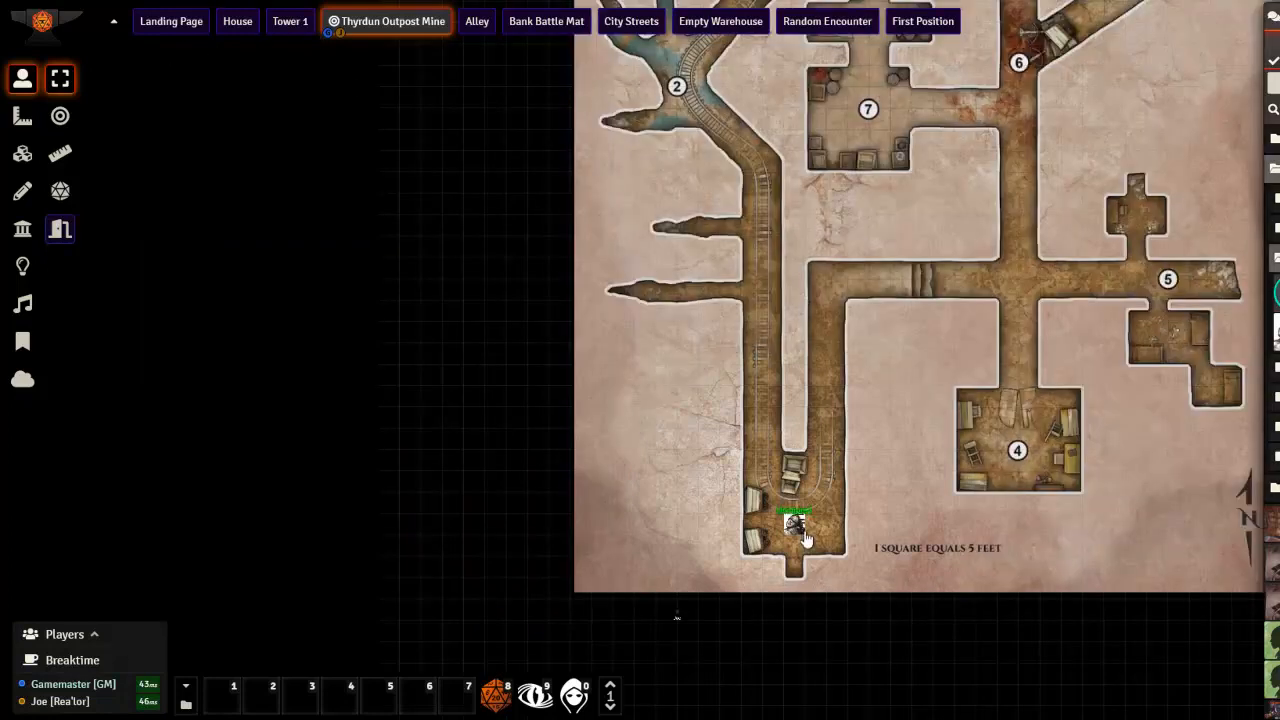
click(802, 535)
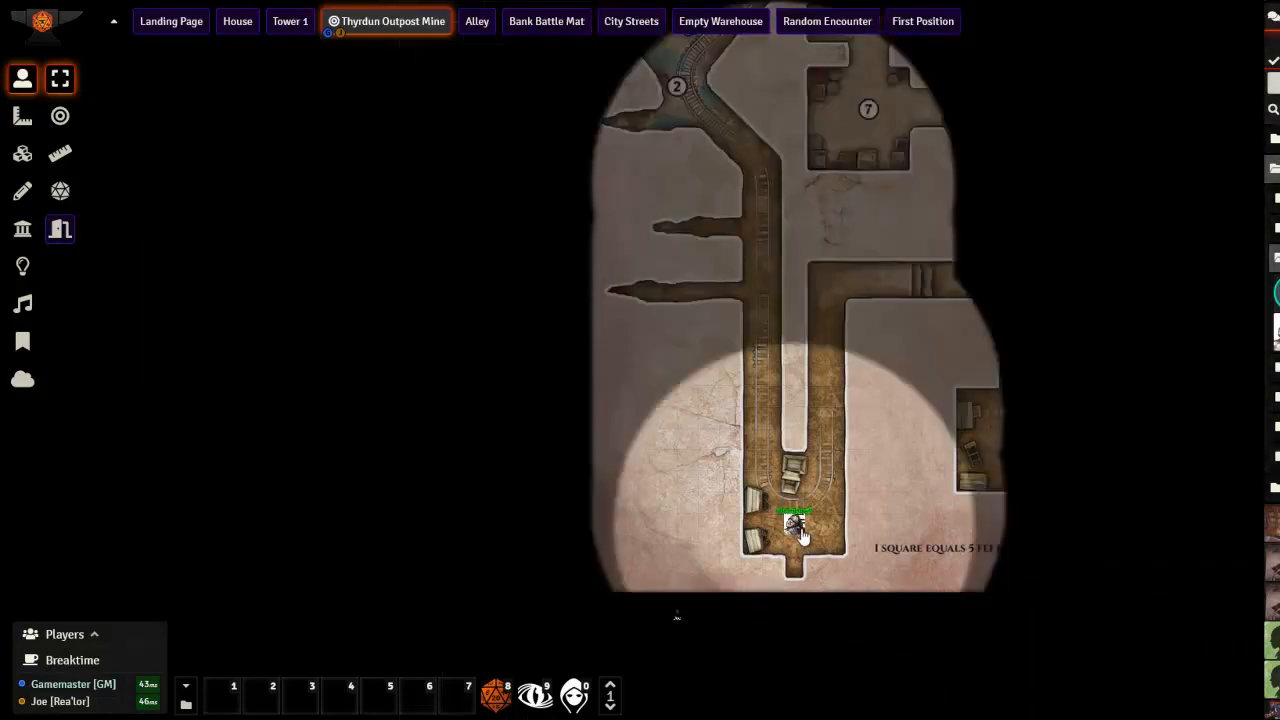
Reset the scene's fog of war exploration progress with the lighting controls and confirm the reset.
click(22, 265)
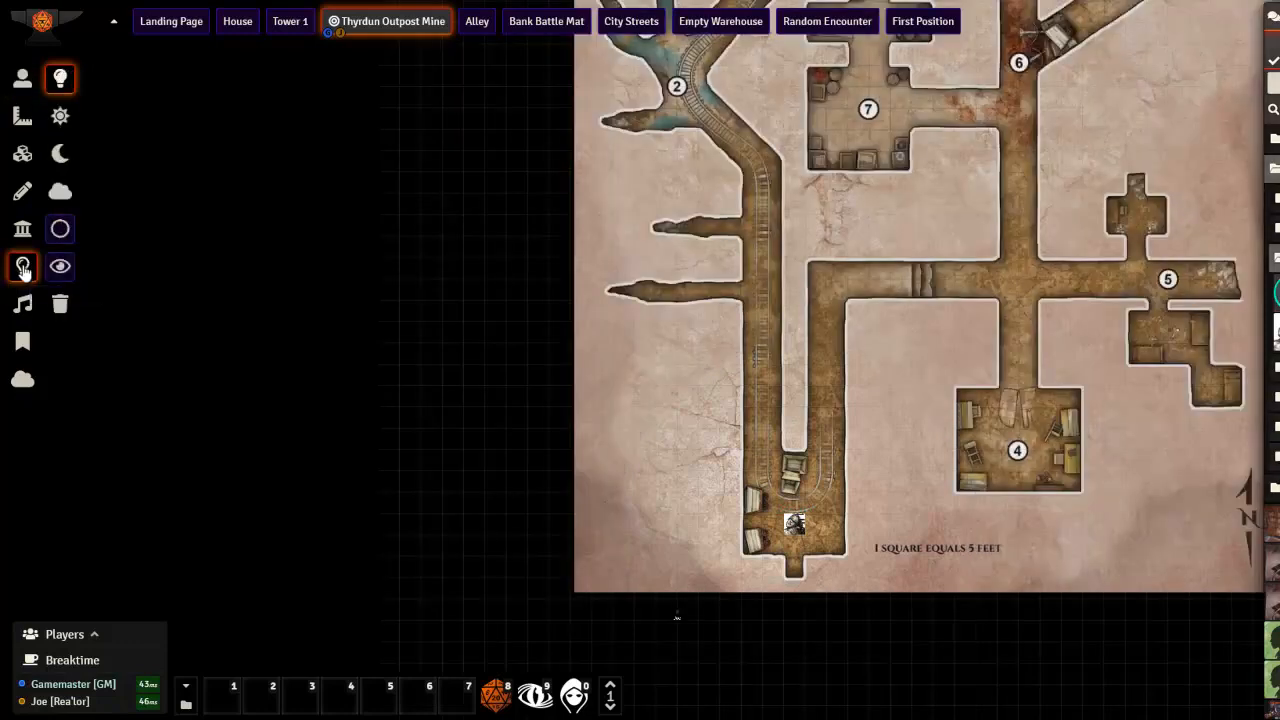
click(60, 193)
click(680, 386)
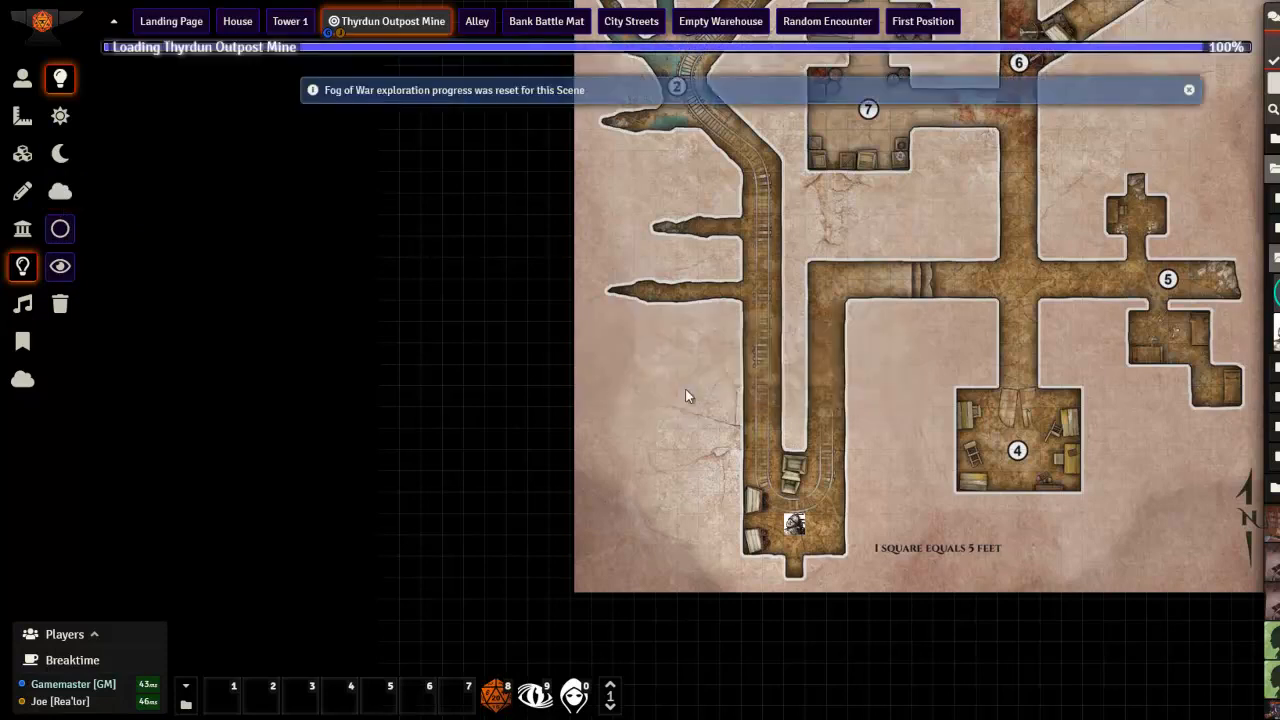
Select the token and move it up the tunnel near area 2 and back to area 1, checking its vision along the way.
click(22, 80)
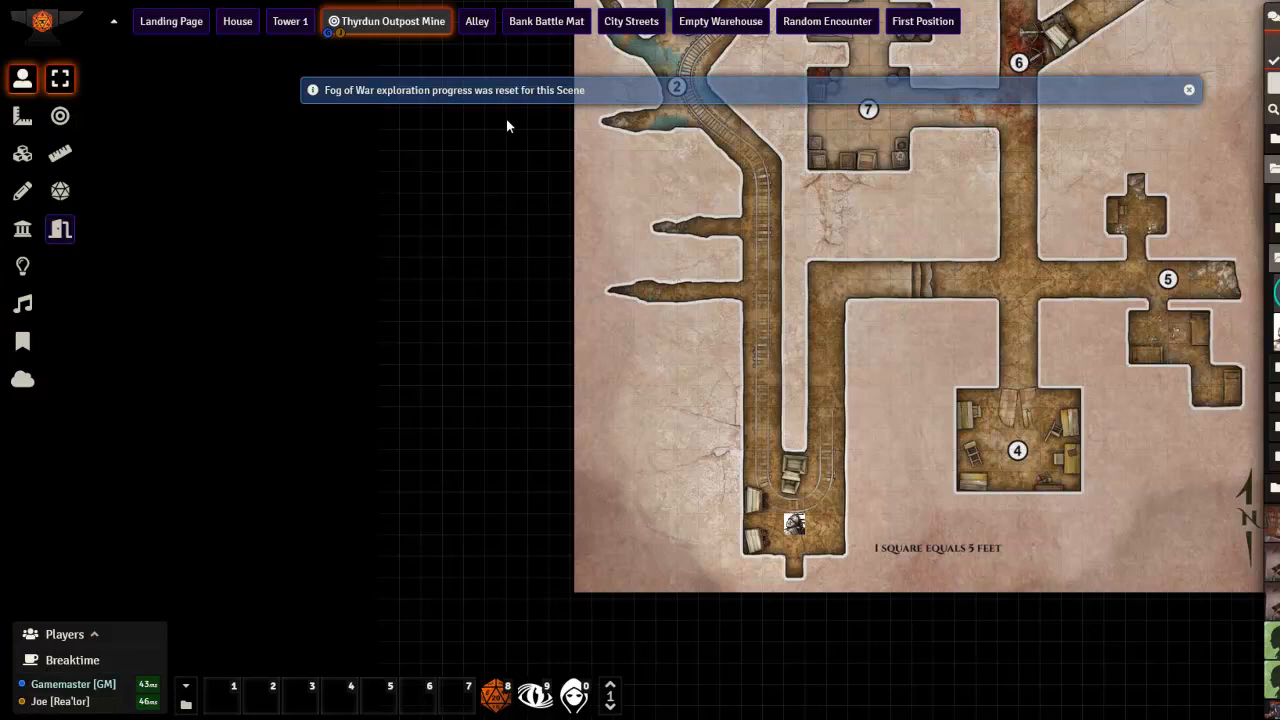
click(794, 523)
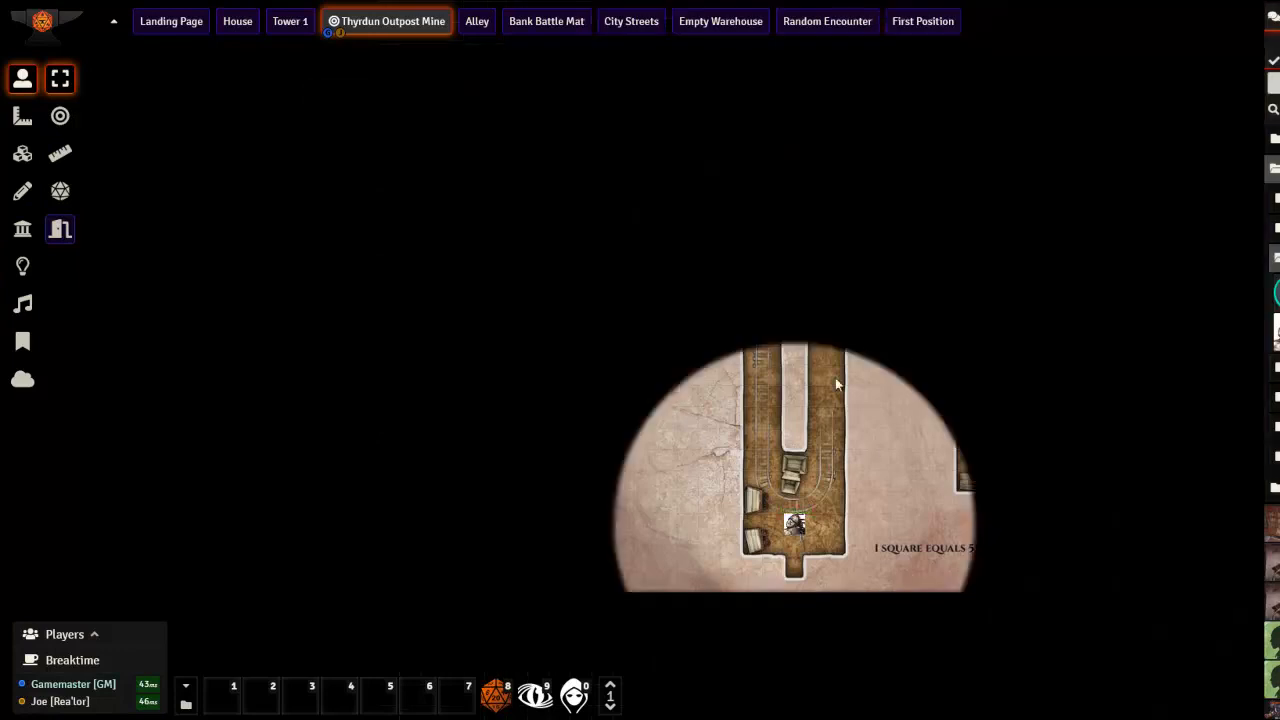
mouse_move(798, 521)
mouse_down()
mouse_move(756, 371)
mouse_move(752, 140)
mouse_up()
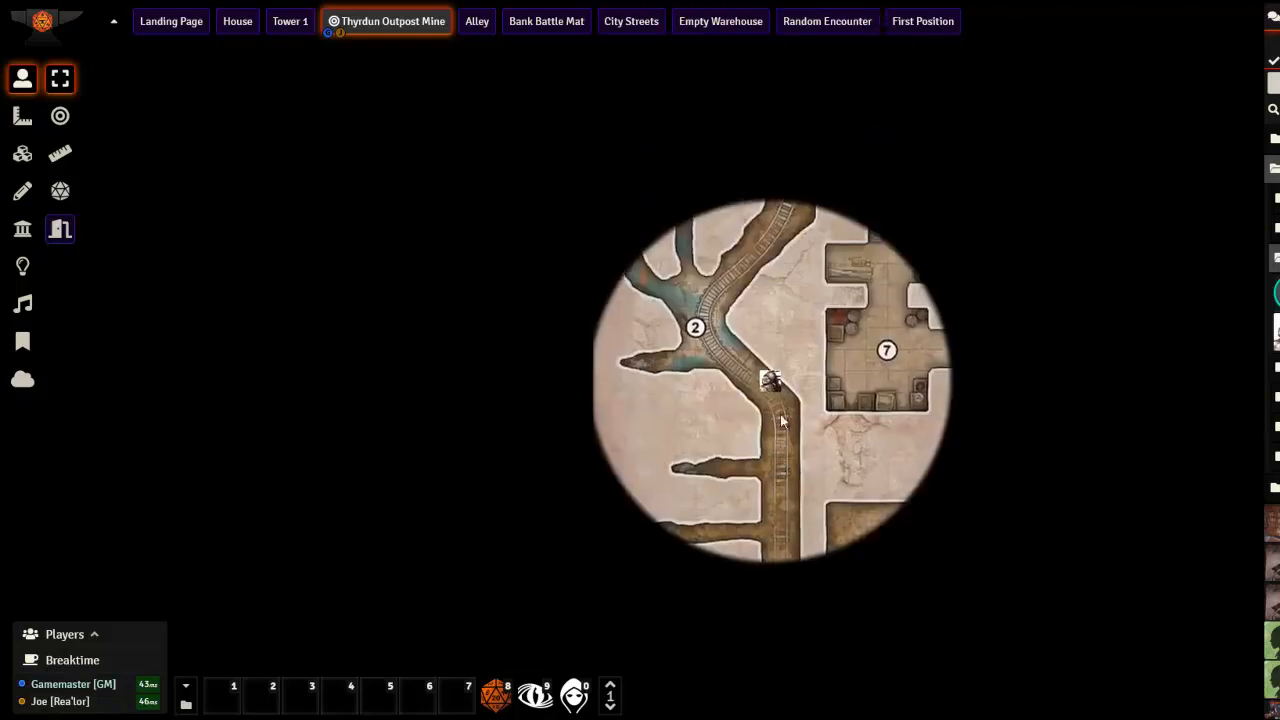
drag(779, 390, 742, 319)
drag(813, 341, 777, 227)
mouse_move(755, 175)
mouse_down()
mouse_move(769, 341)
mouse_move(795, 315)
mouse_up()
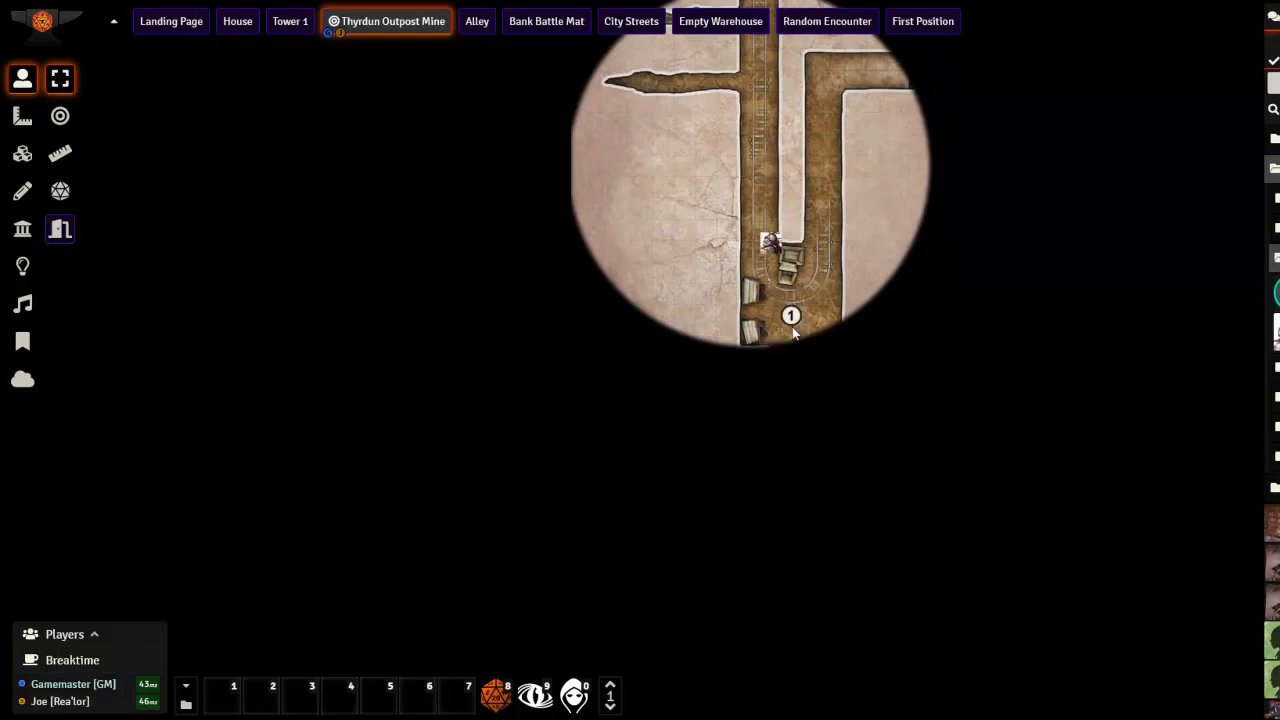
Enable Fog Exploration in the lighting settings of the Thyrdun Outpost Mine scene.
right_click(382, 29)
click(368, 49)
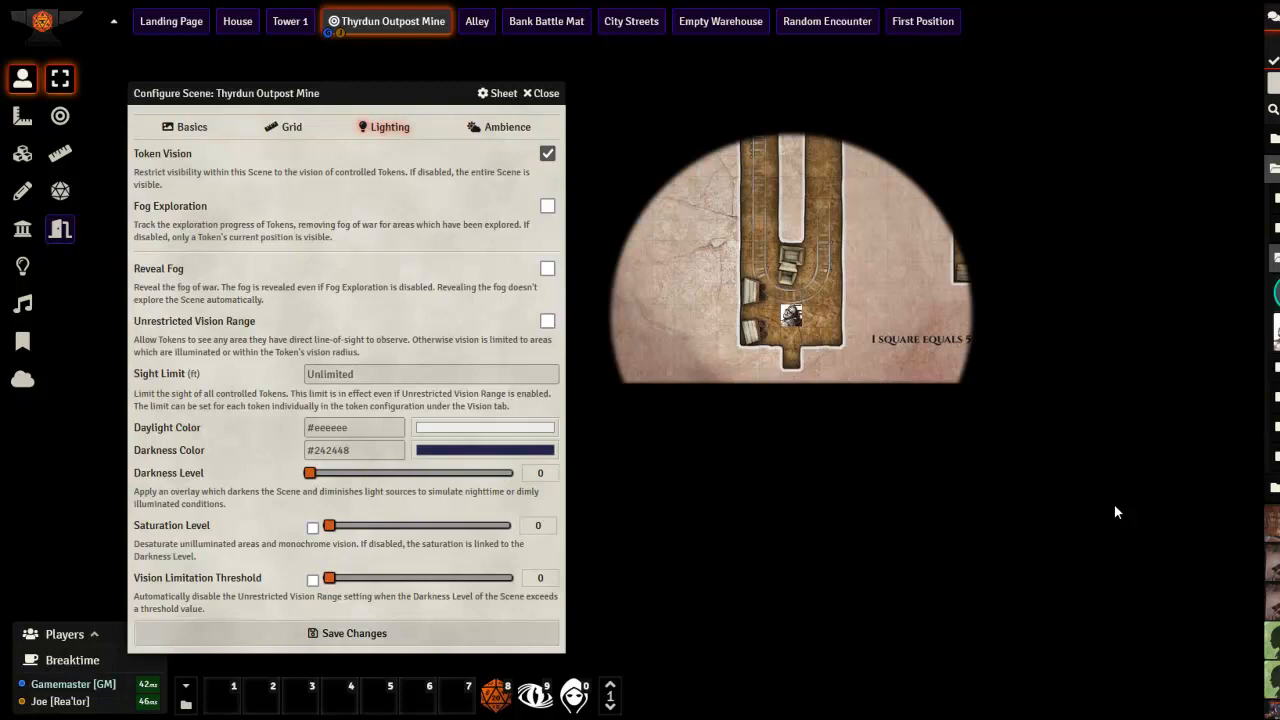
click(546, 209)
Preview Reveal Fog on the mine map, switch it off again and save the scene settings.
click(547, 268)
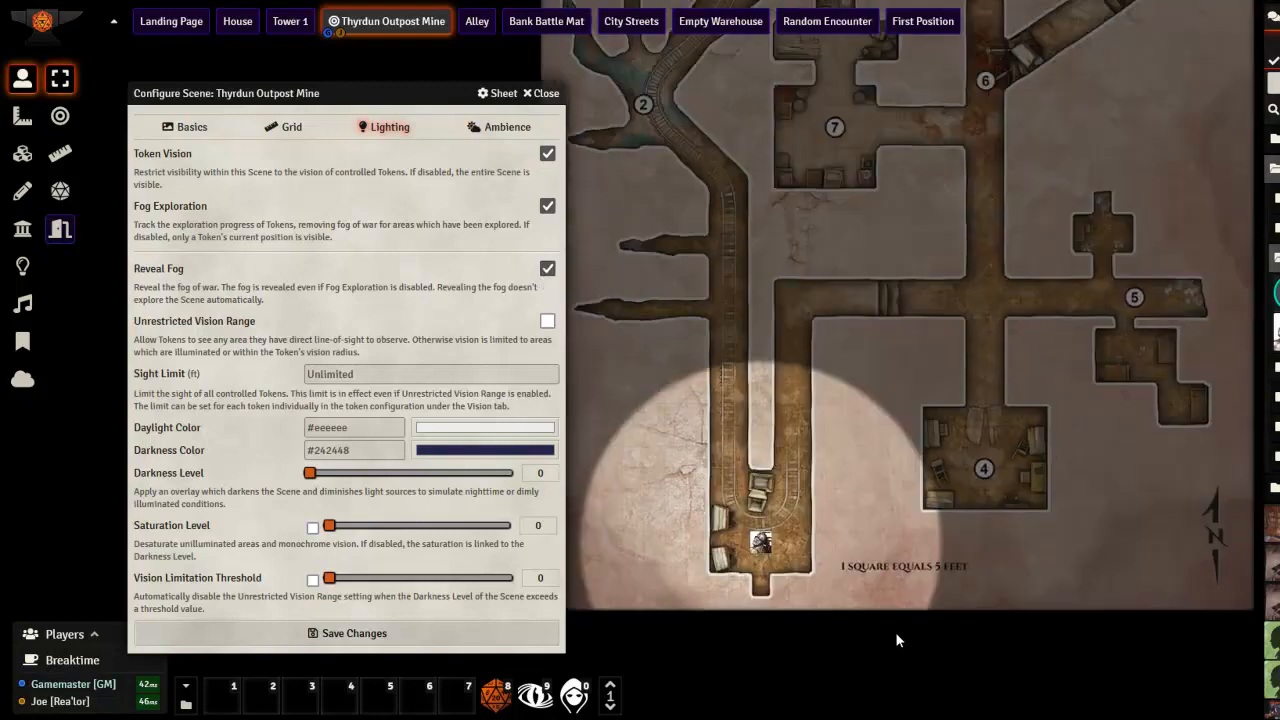
drag(929, 375, 916, 475)
drag(928, 260, 865, 135)
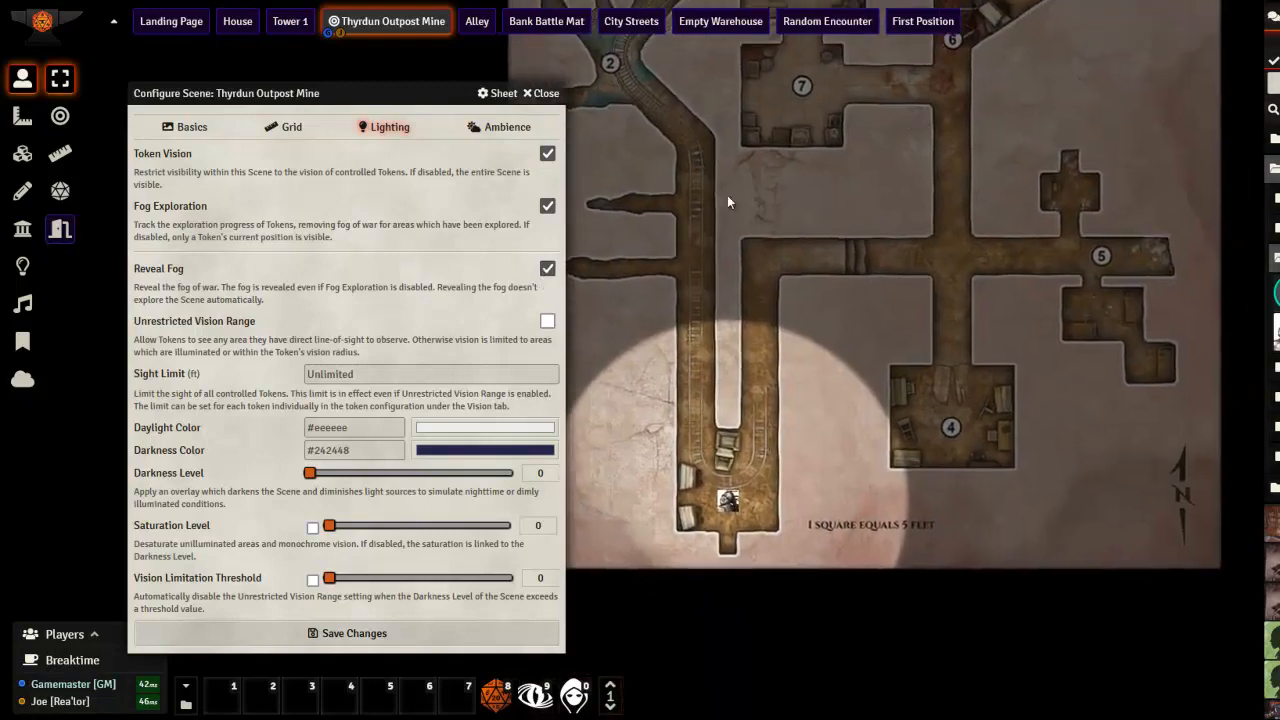
click(547, 268)
click(387, 633)
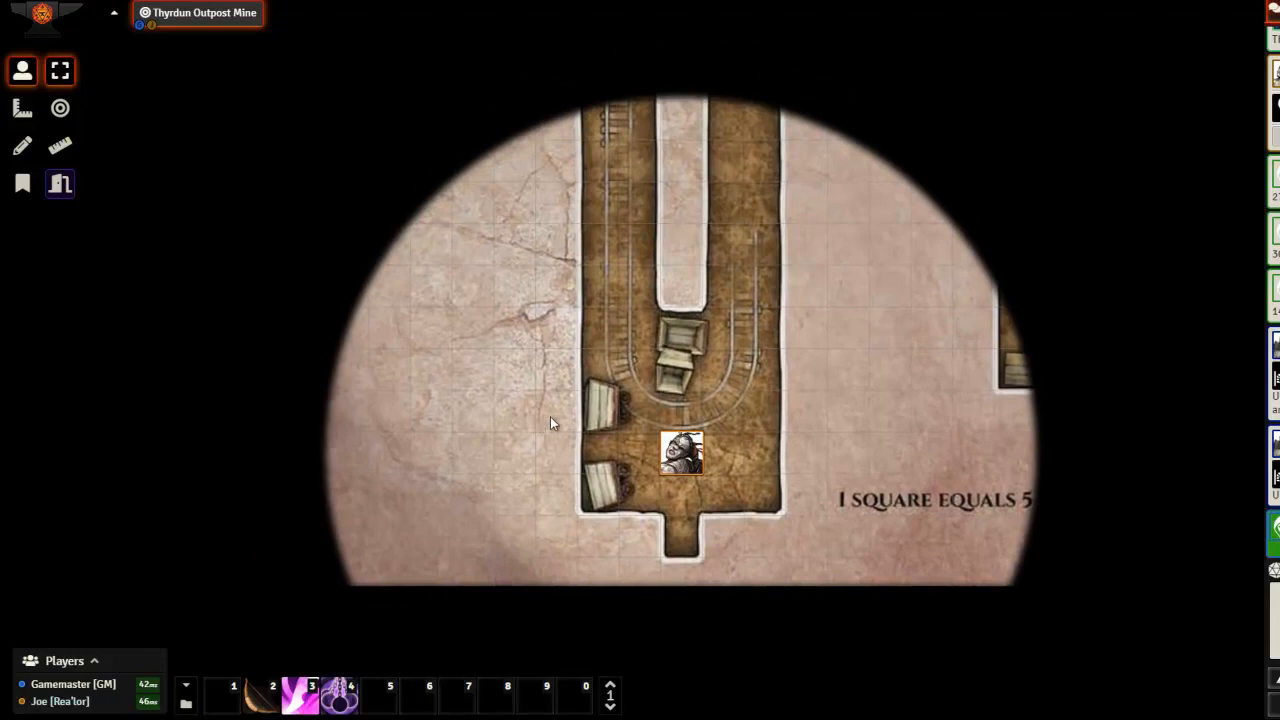
In the player's view, move the token around the mine tunnels and park it beside area 1 to explore the fog.
mouse_move(690, 476)
mouse_down()
mouse_move(715, 469)
mouse_move(715, 435)
mouse_move(768, 322)
mouse_move(725, 253)
mouse_move(734, 170)
mouse_move(790, 337)
mouse_move(769, 252)
mouse_move(752, 492)
mouse_up()
scroll(790, 337, down, 10)
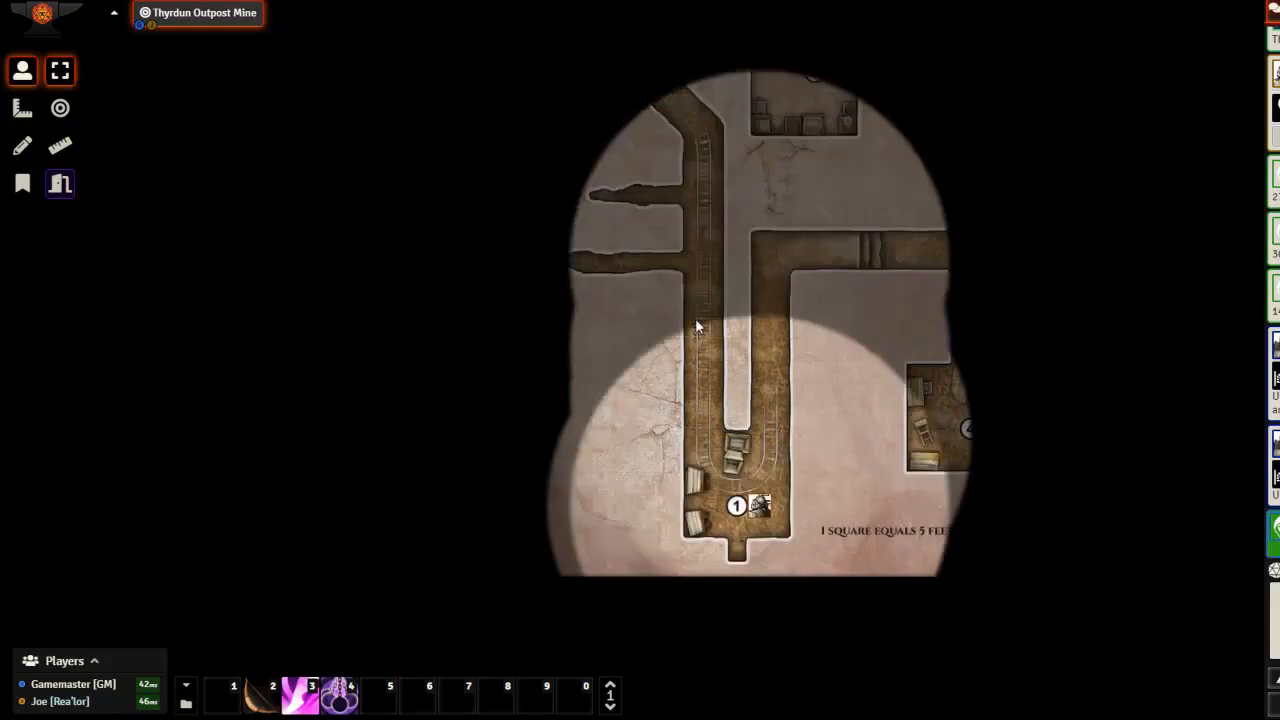
click(758, 504)
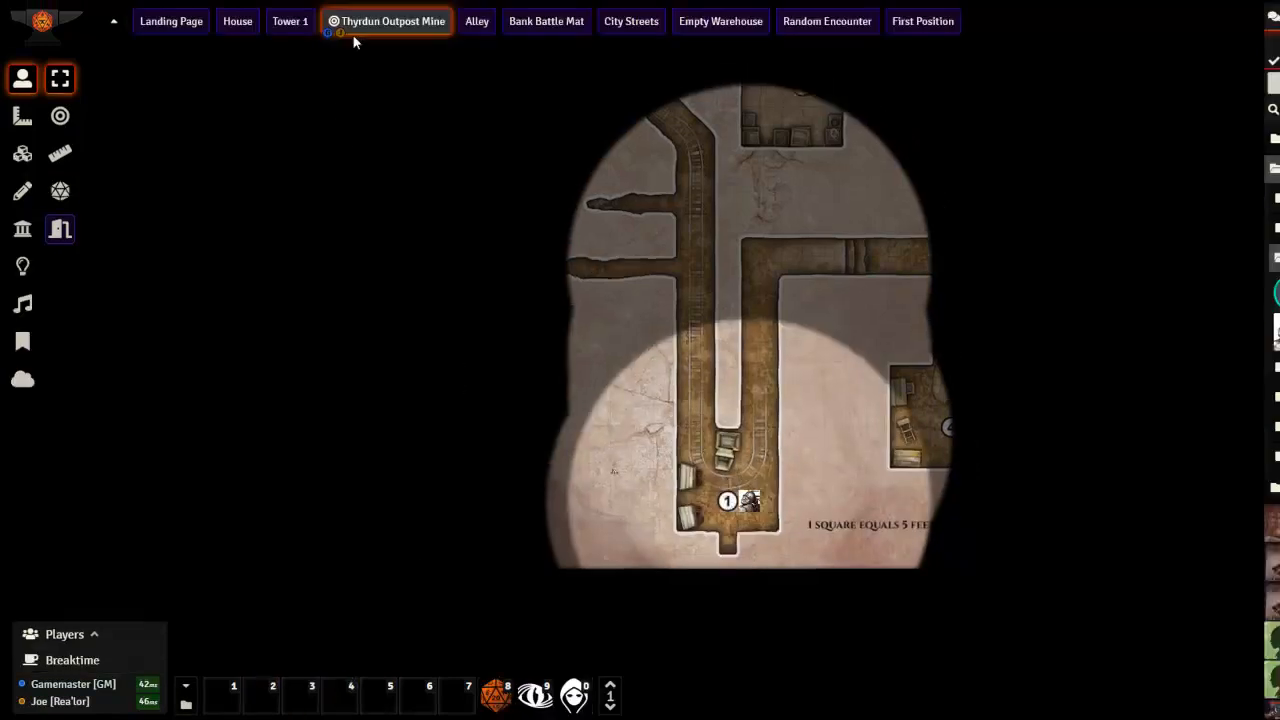
Enable Reveal Fog in the mine scene's lighting settings, save, and inspect the revealed map in the player's view.
right_click(380, 22)
click(376, 49)
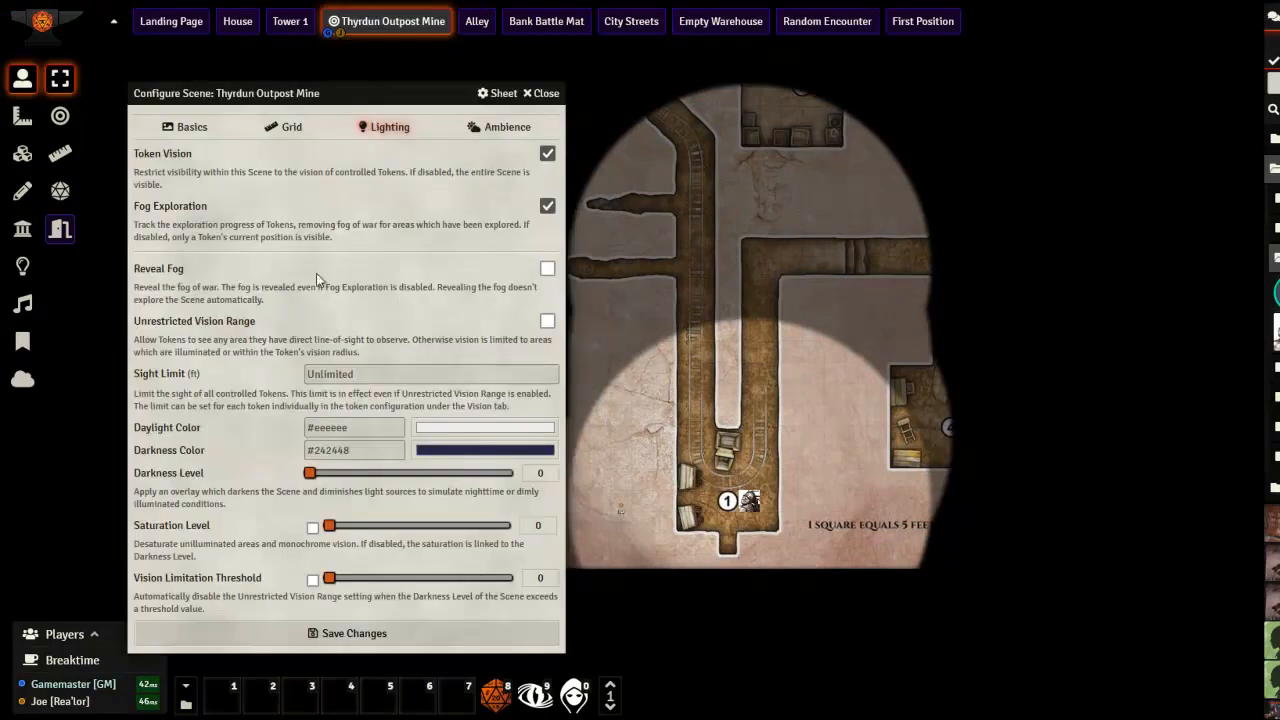
click(547, 269)
drag(861, 316, 893, 404)
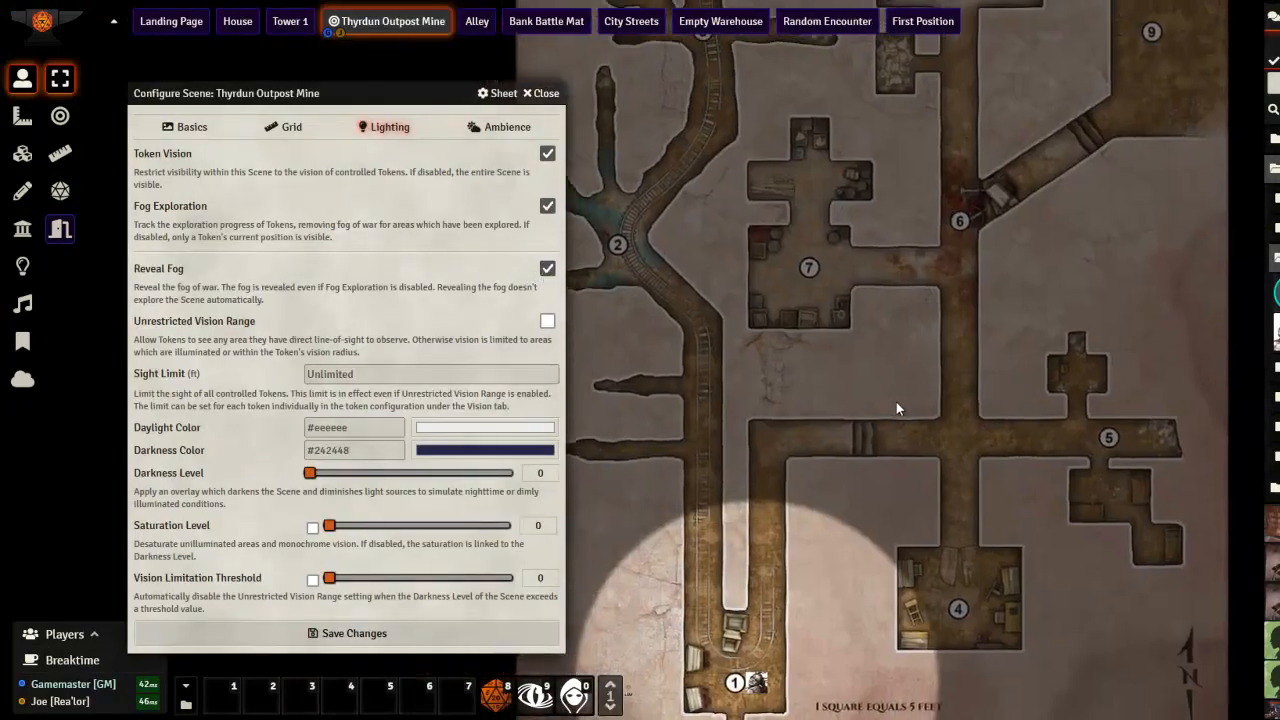
click(355, 633)
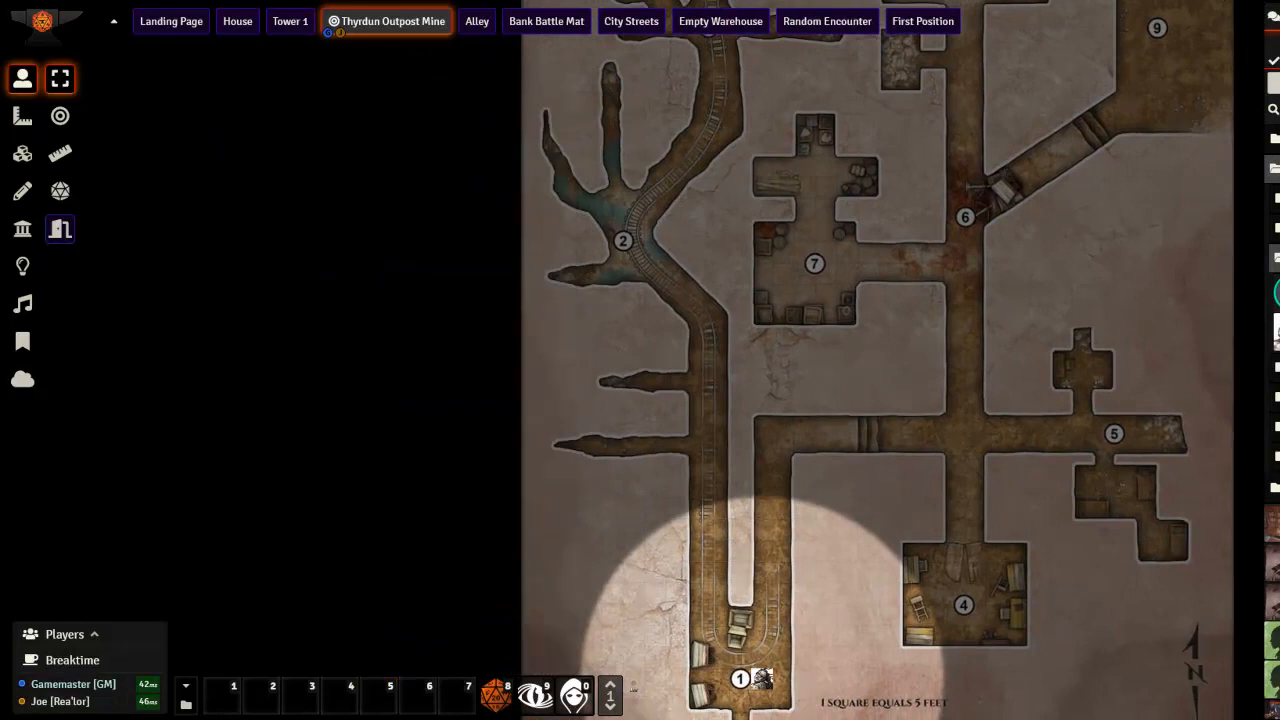
drag(895, 477, 898, 580)
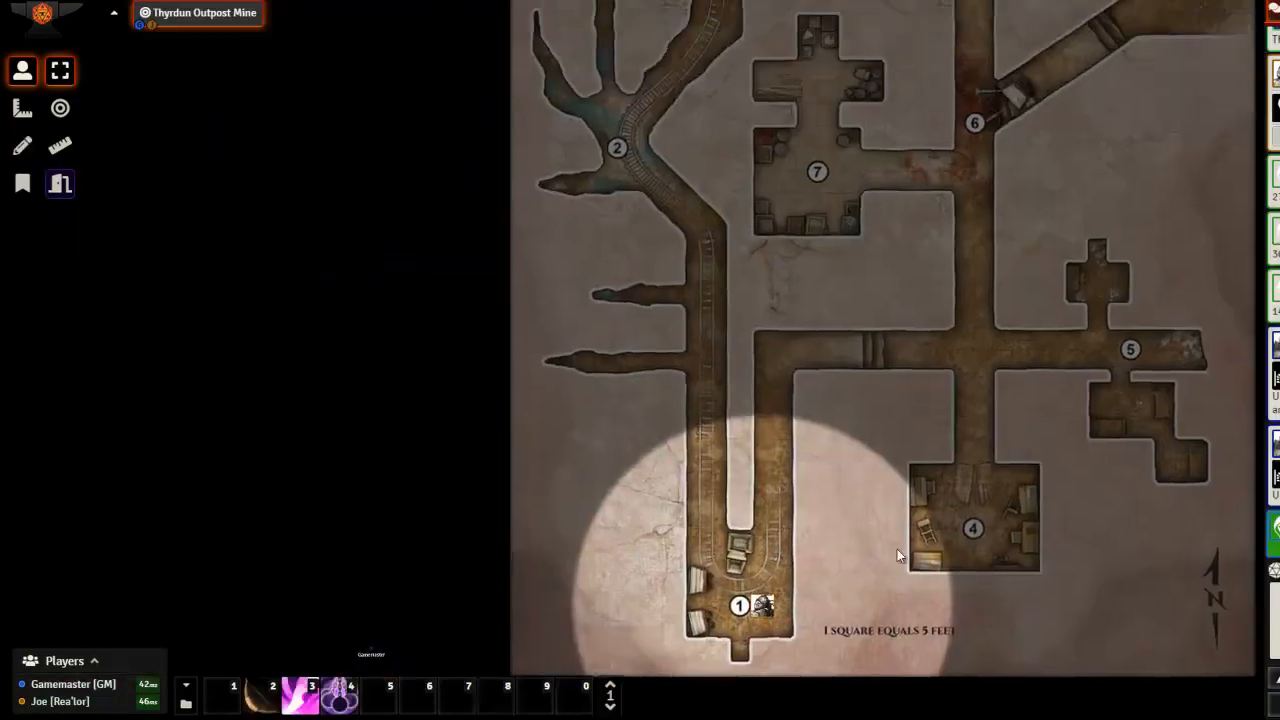
drag(864, 167, 898, 38)
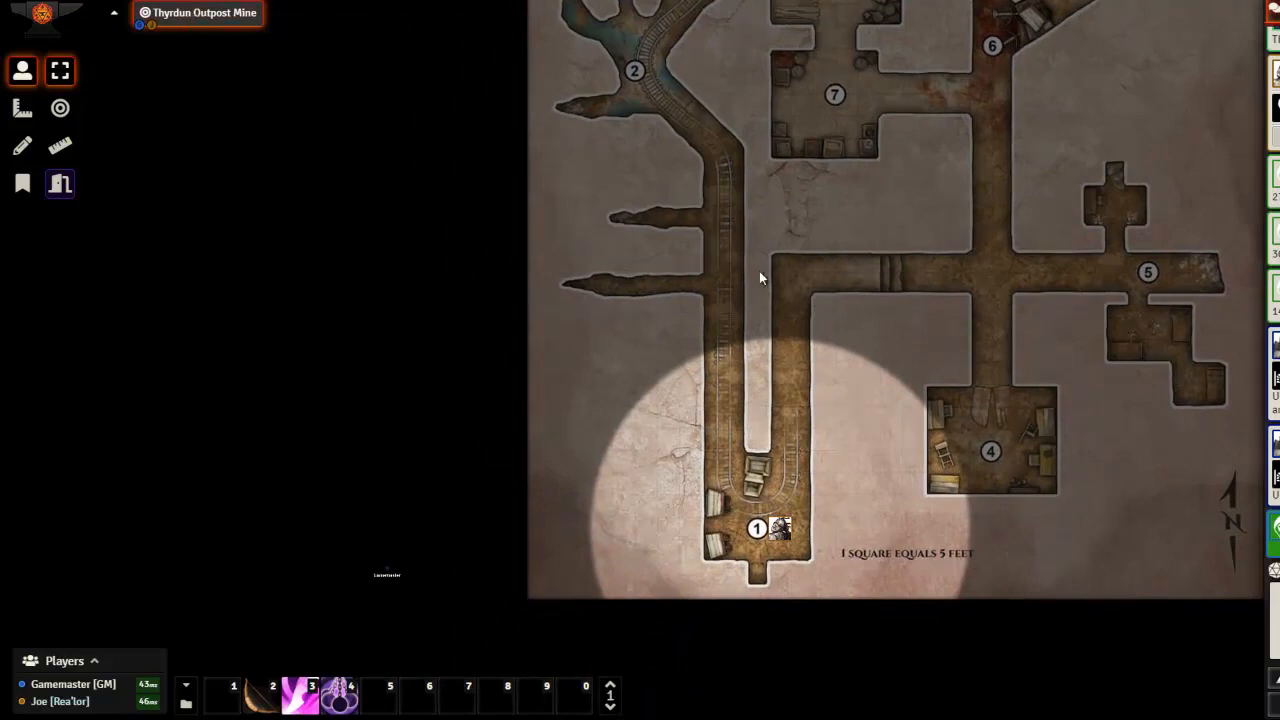
mouse_move(878, 364)
mouse_down()
mouse_move(860, 272)
mouse_move(911, 422)
mouse_move(897, 371)
mouse_up()
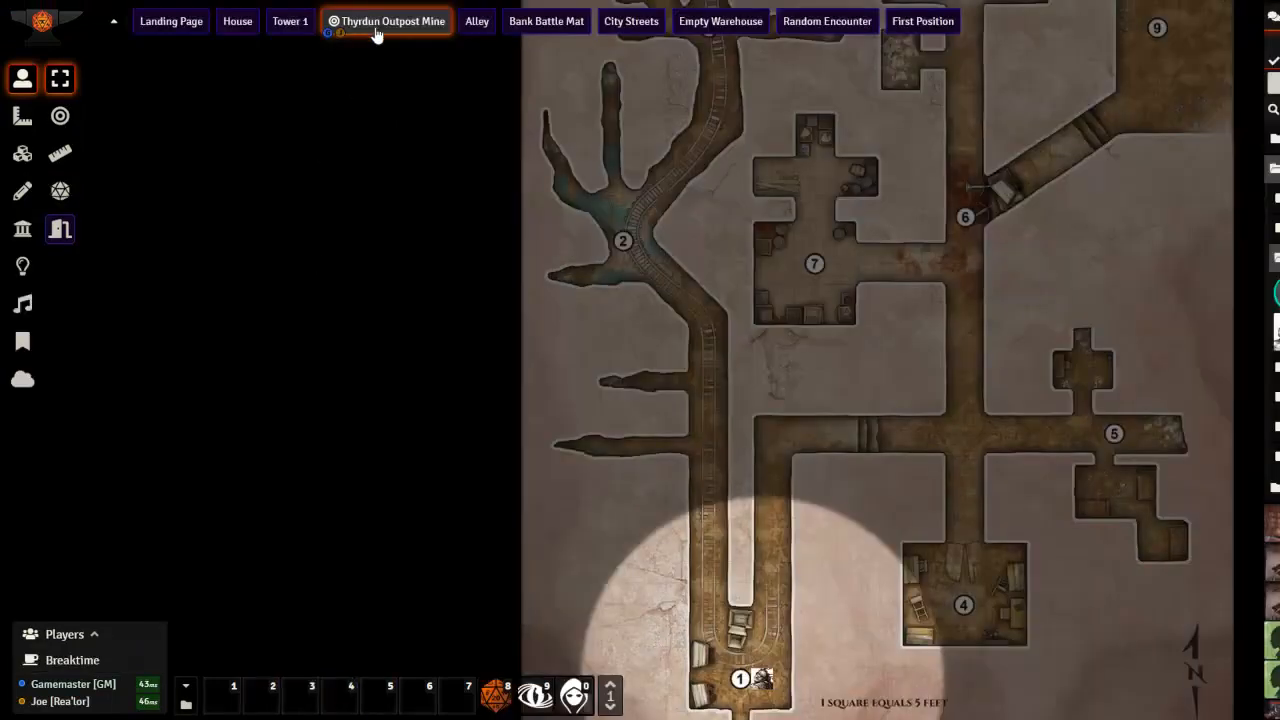
Preview the mine map with Reveal Fog turned off, and close the scene settings without saving.
right_click(378, 22)
click(388, 48)
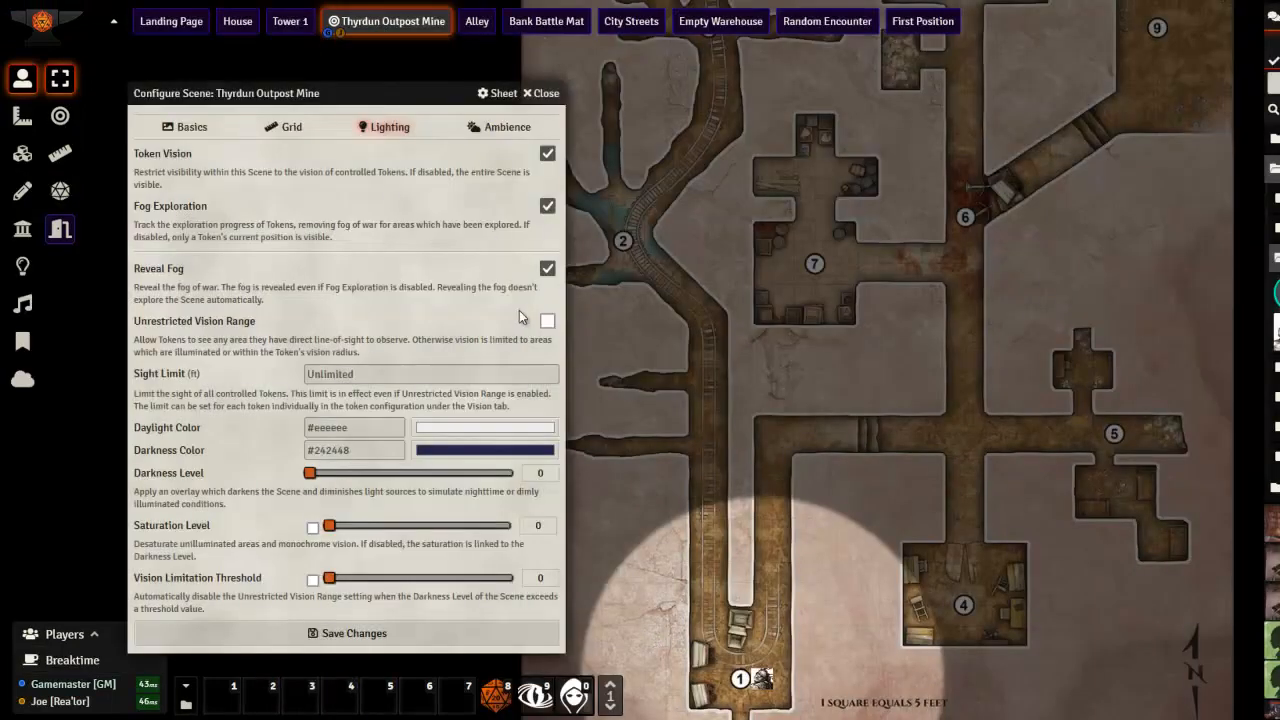
click(547, 268)
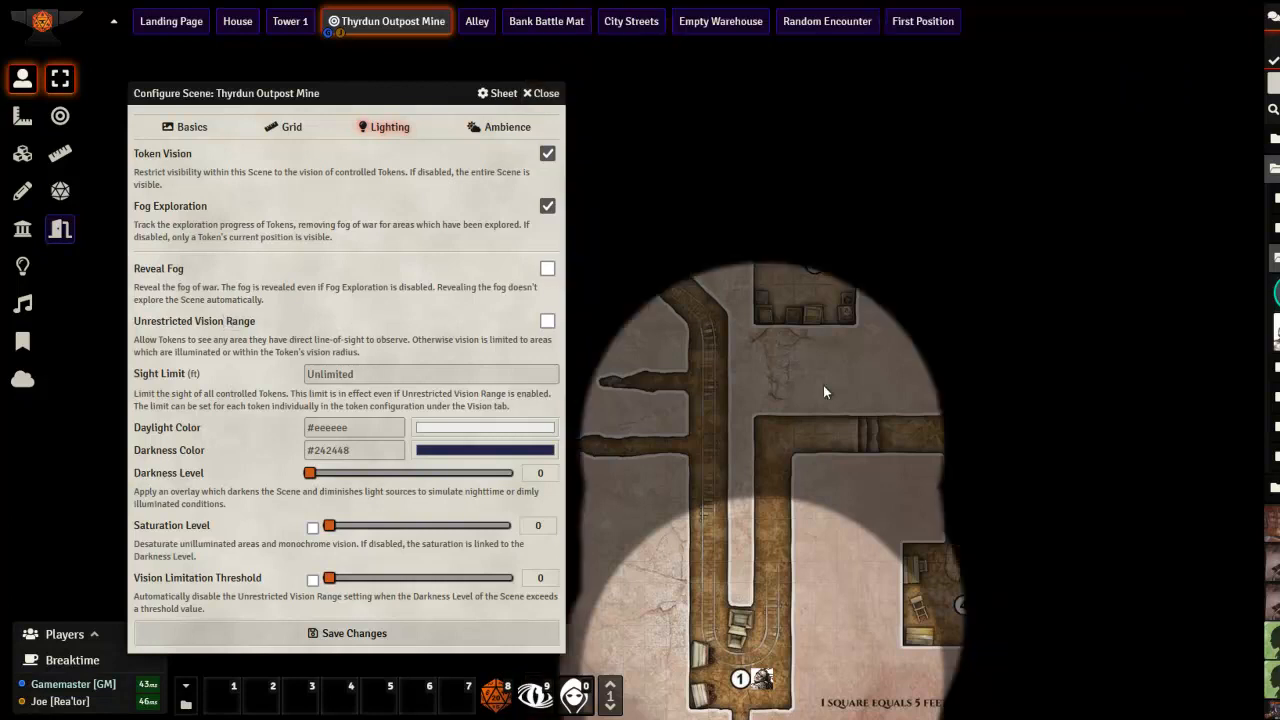
drag(884, 358, 865, 229)
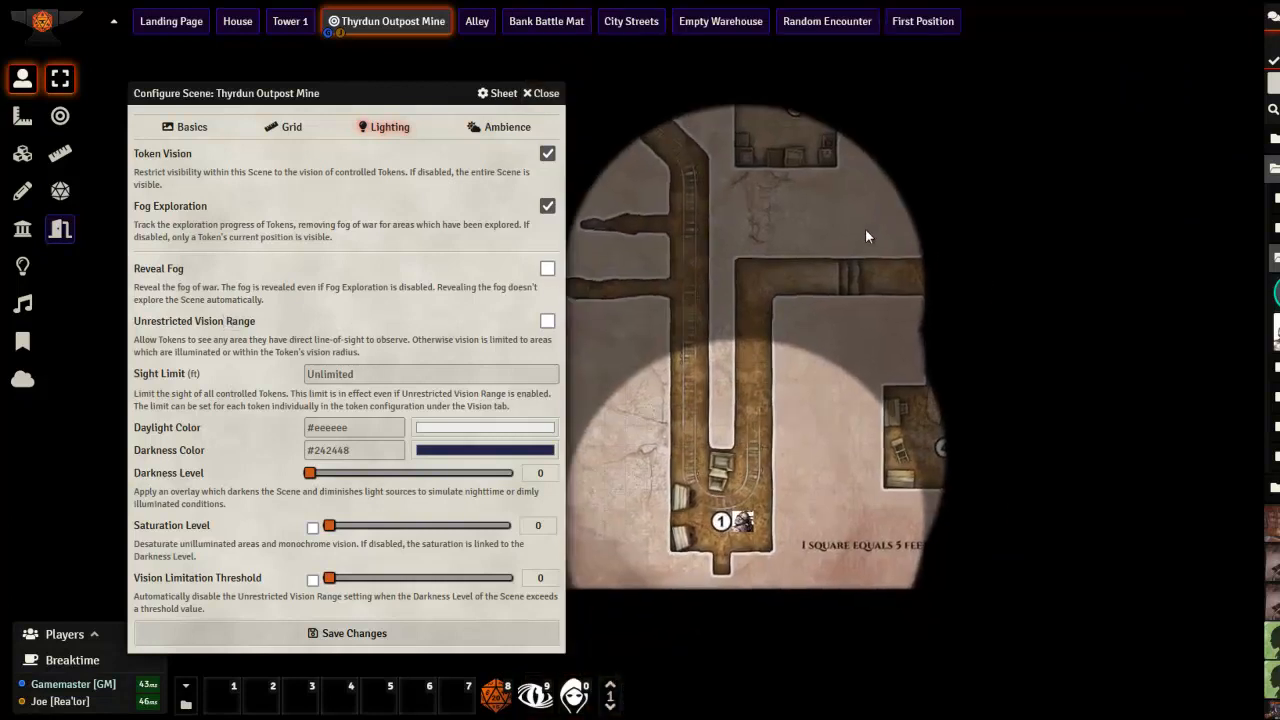
drag(733, 124, 794, 115)
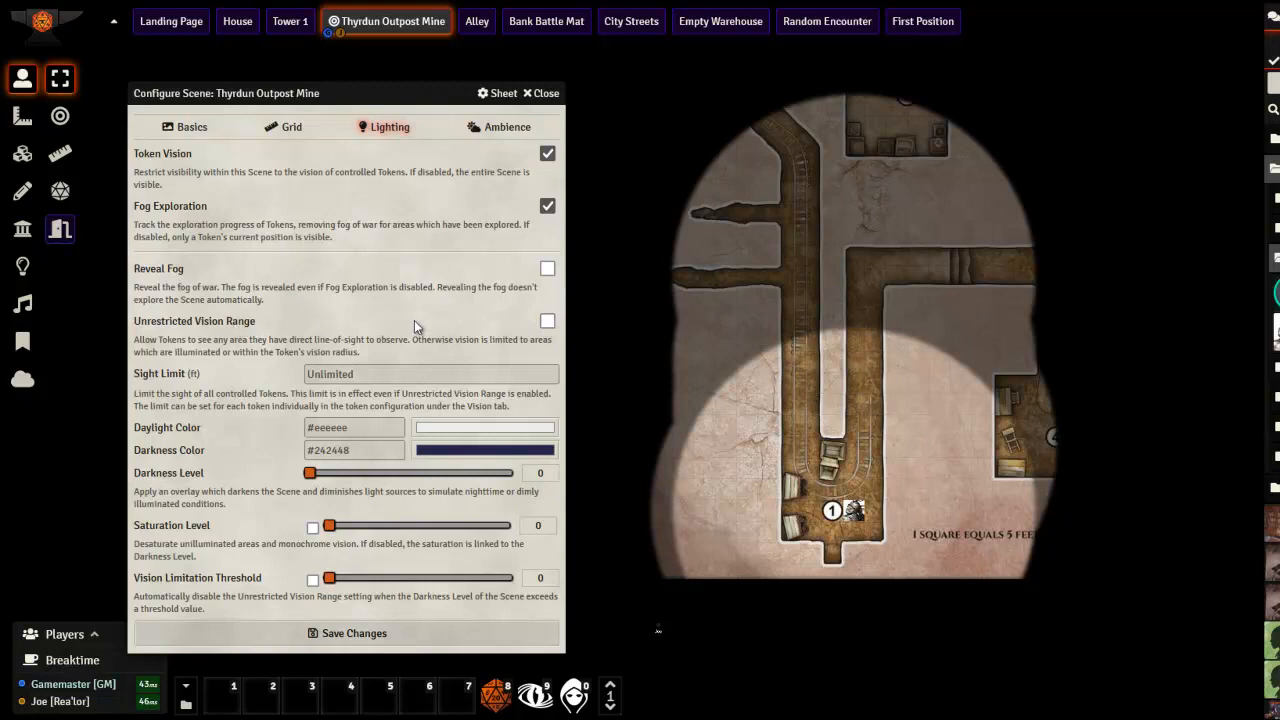
click(541, 93)
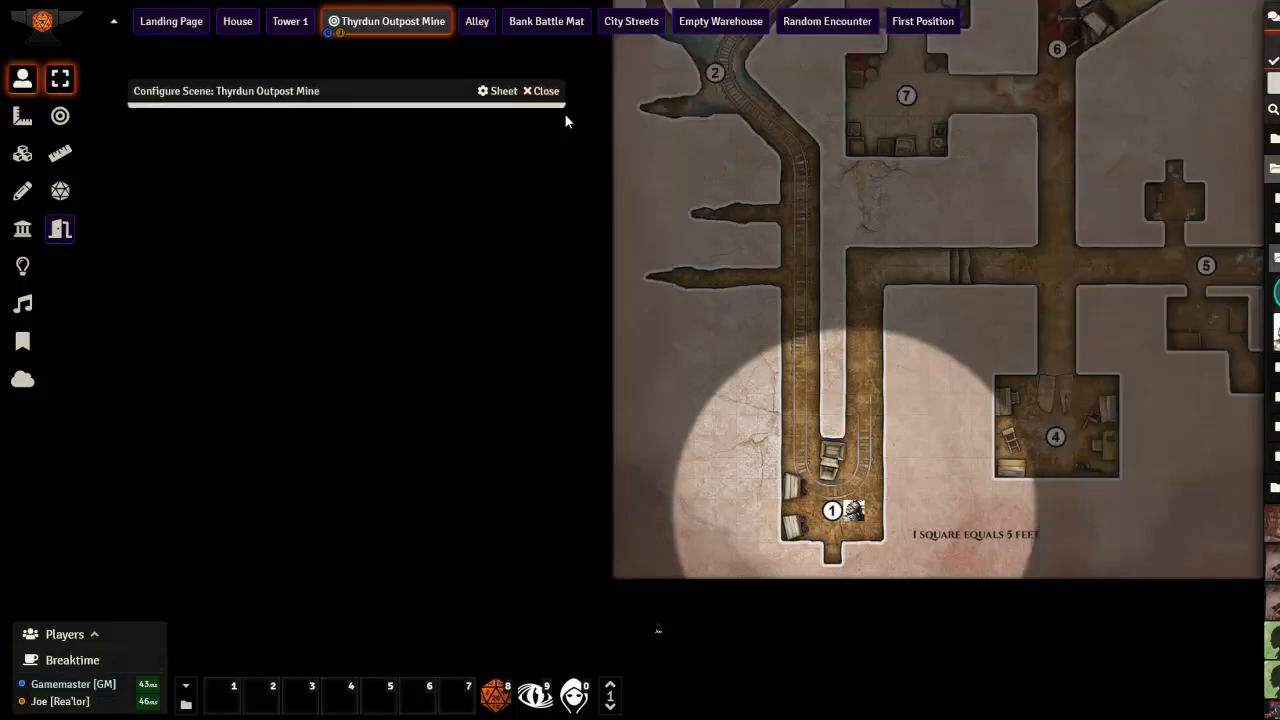
Switch to viewing the House scene and open its lighting settings.
click(245, 22)
scroll(841, 304, down, 6)
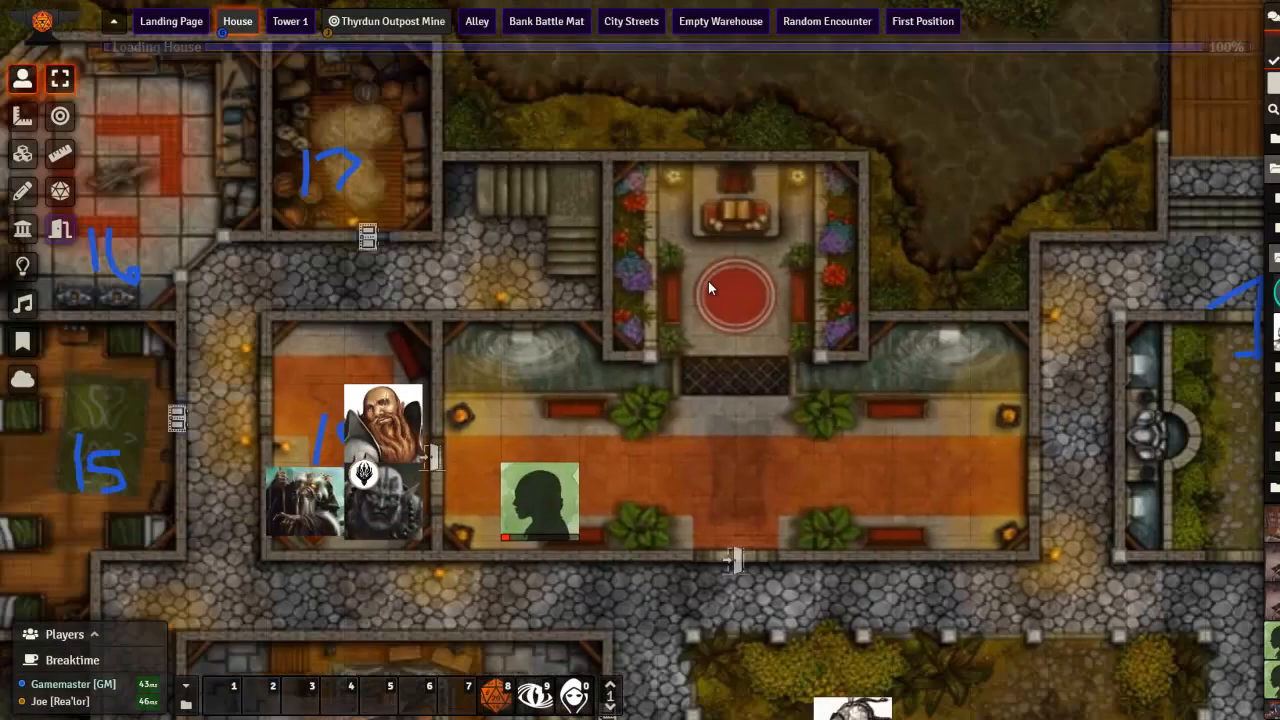
scroll(810, 371, up, 5)
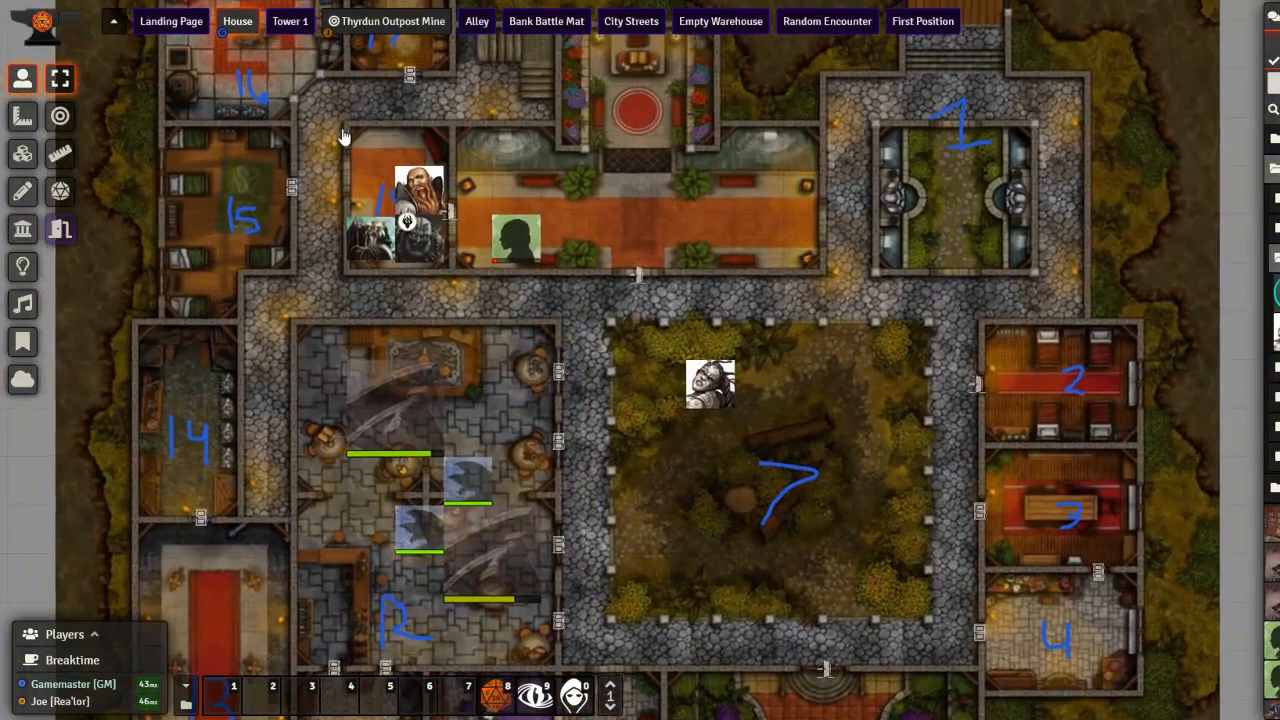
right_click(237, 22)
click(256, 75)
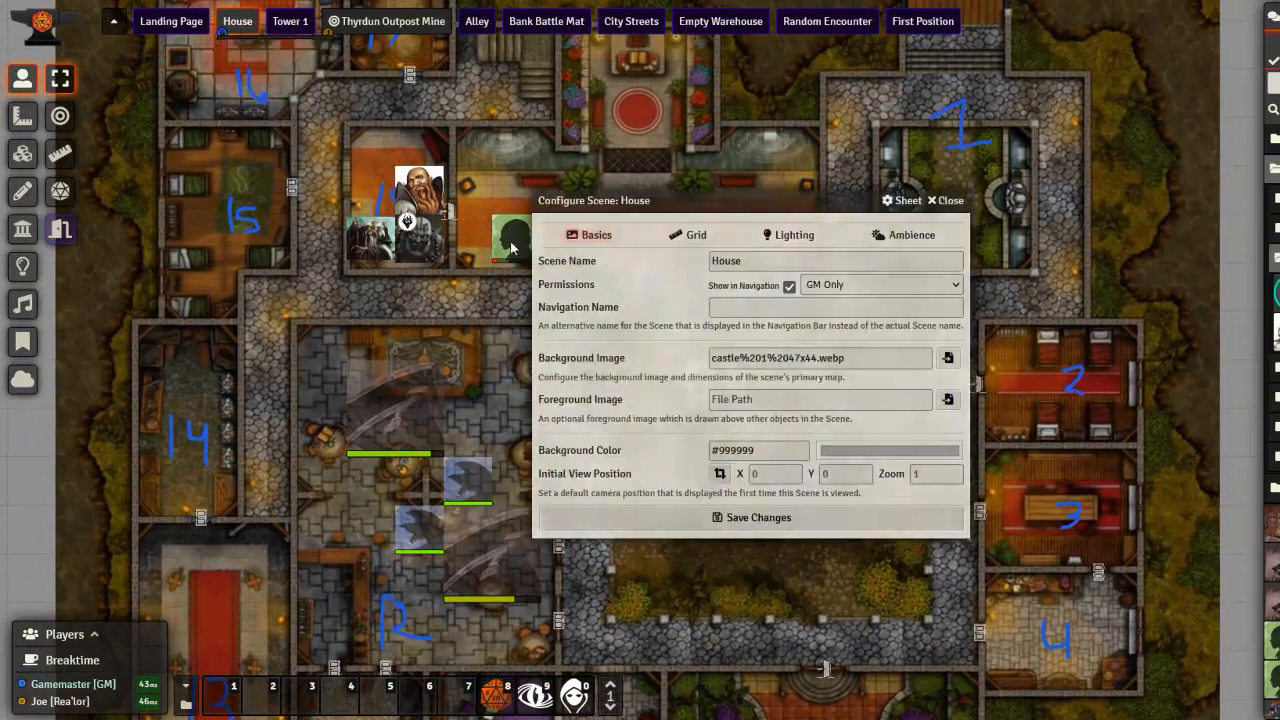
drag(752, 190, 374, 102)
click(349, 222)
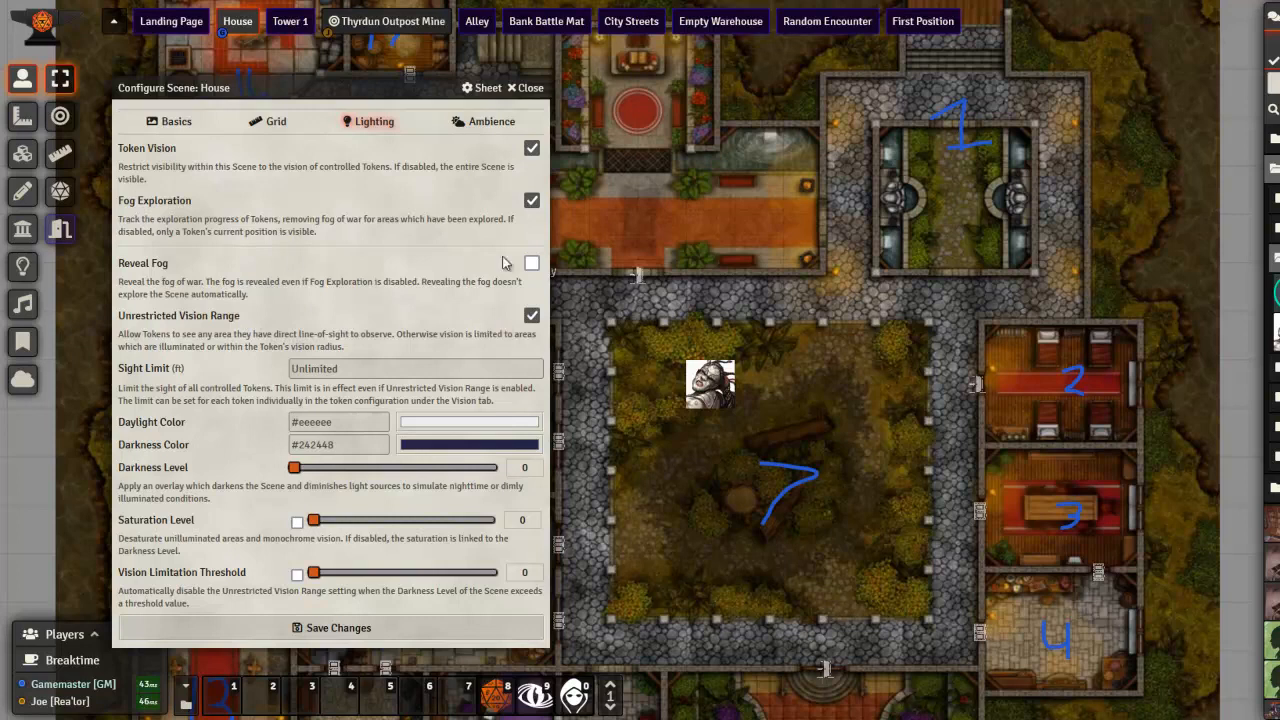
Inspect the walls placed on the House map, return to the token controls and save the scene settings as they are.
click(22, 228)
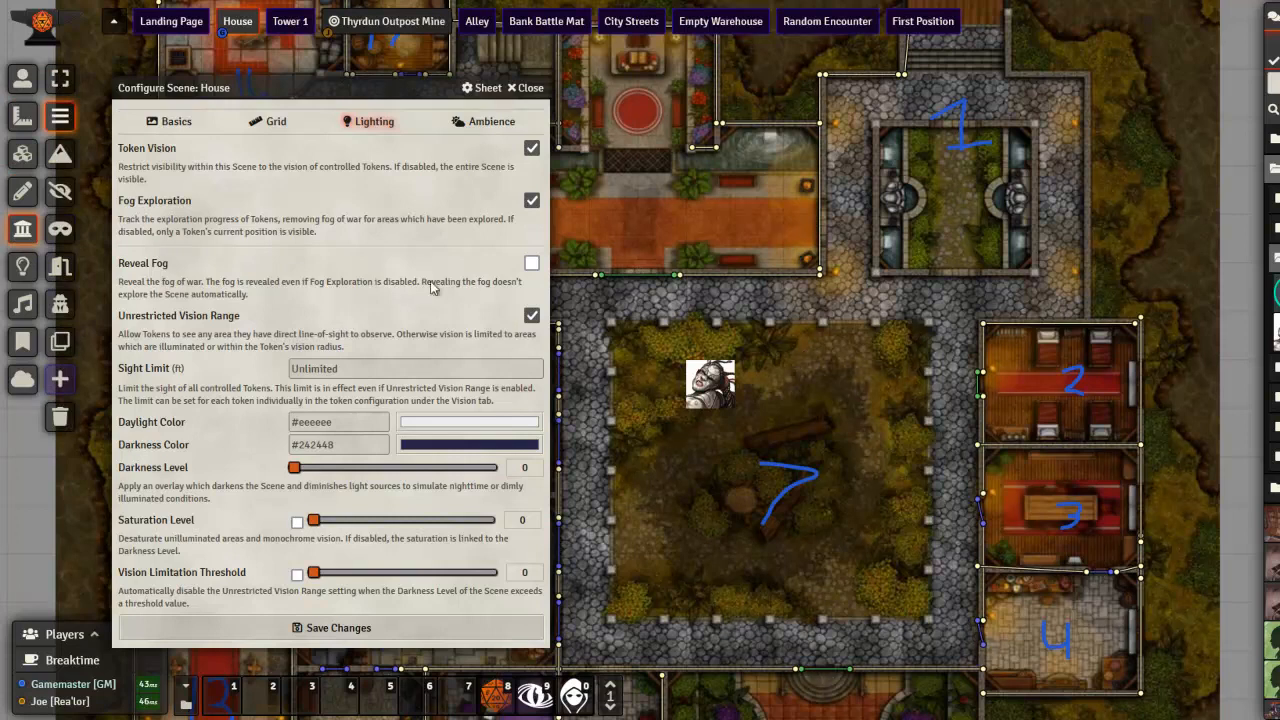
click(15, 86)
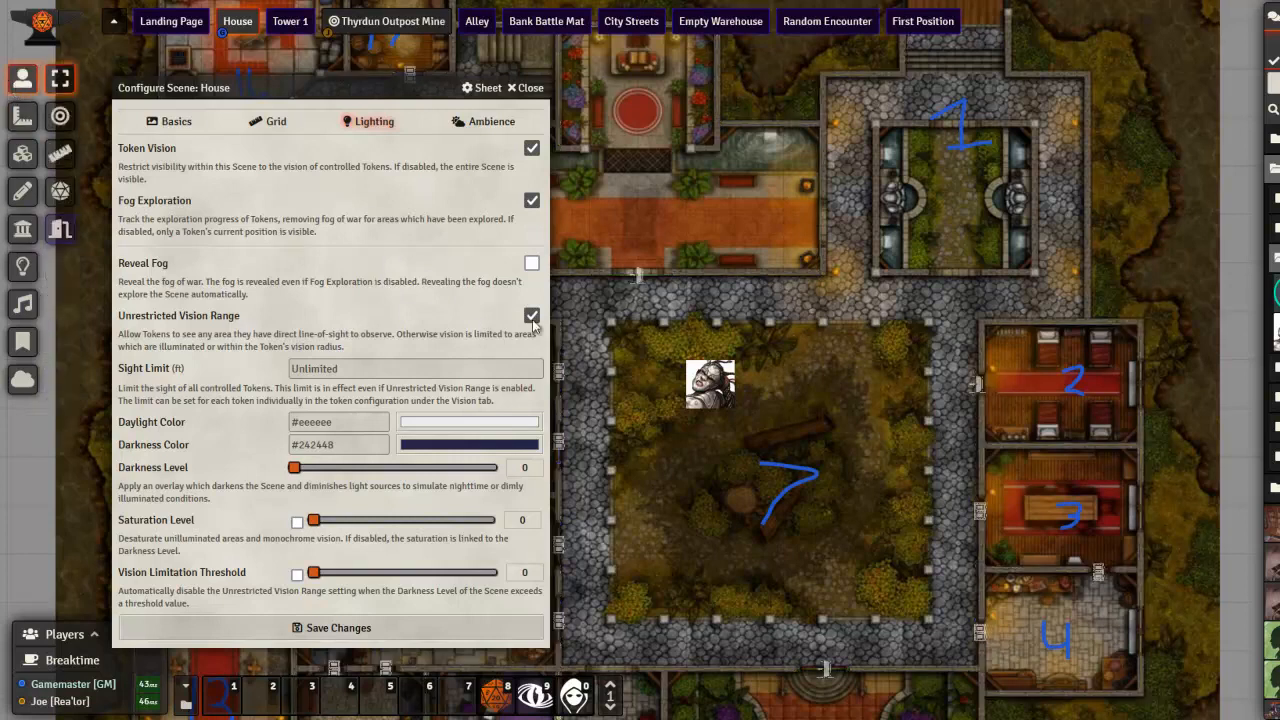
drag(763, 443, 878, 403)
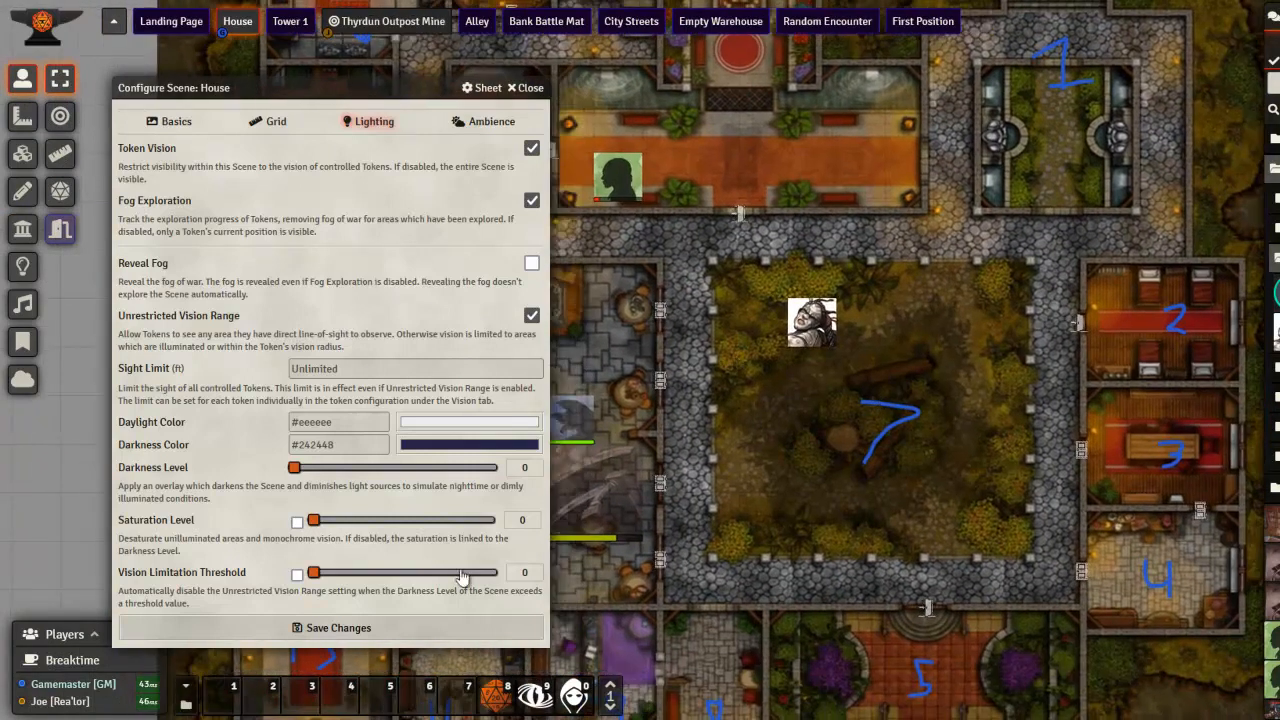
click(445, 633)
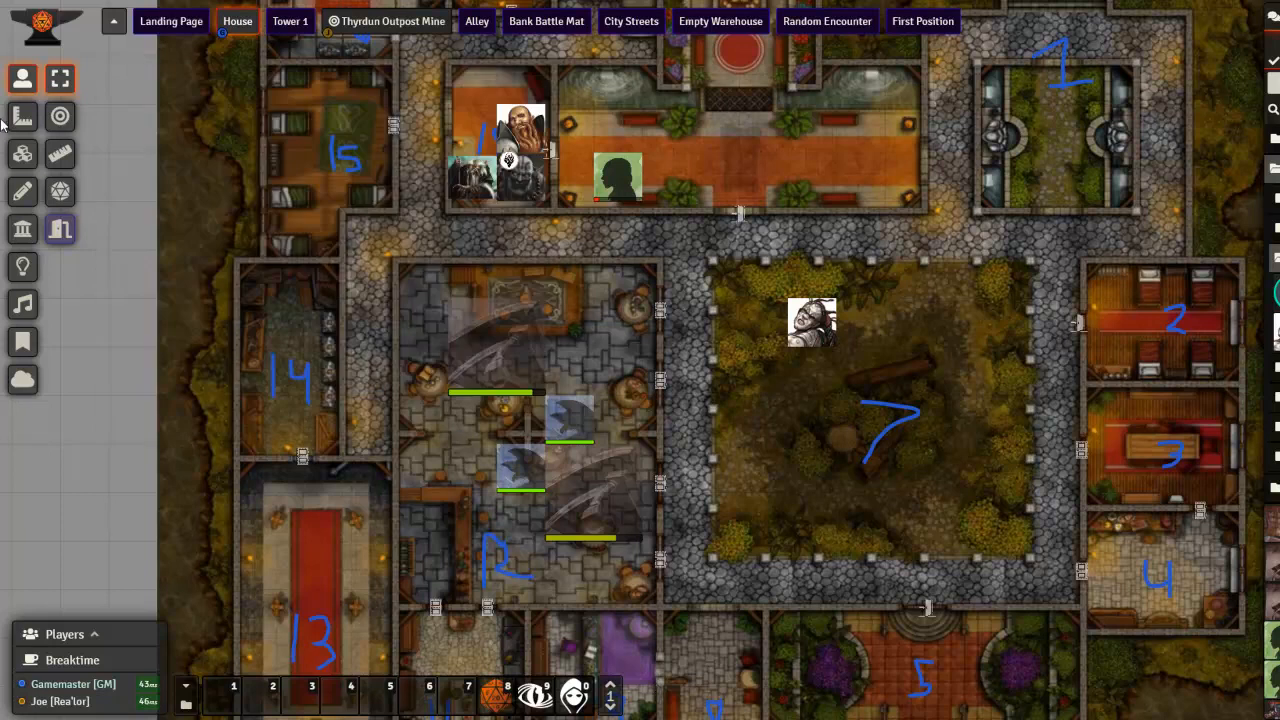
Activate the House scene and move the token from courtyard 7 to area 1 in the player's view.
right_click(240, 24)
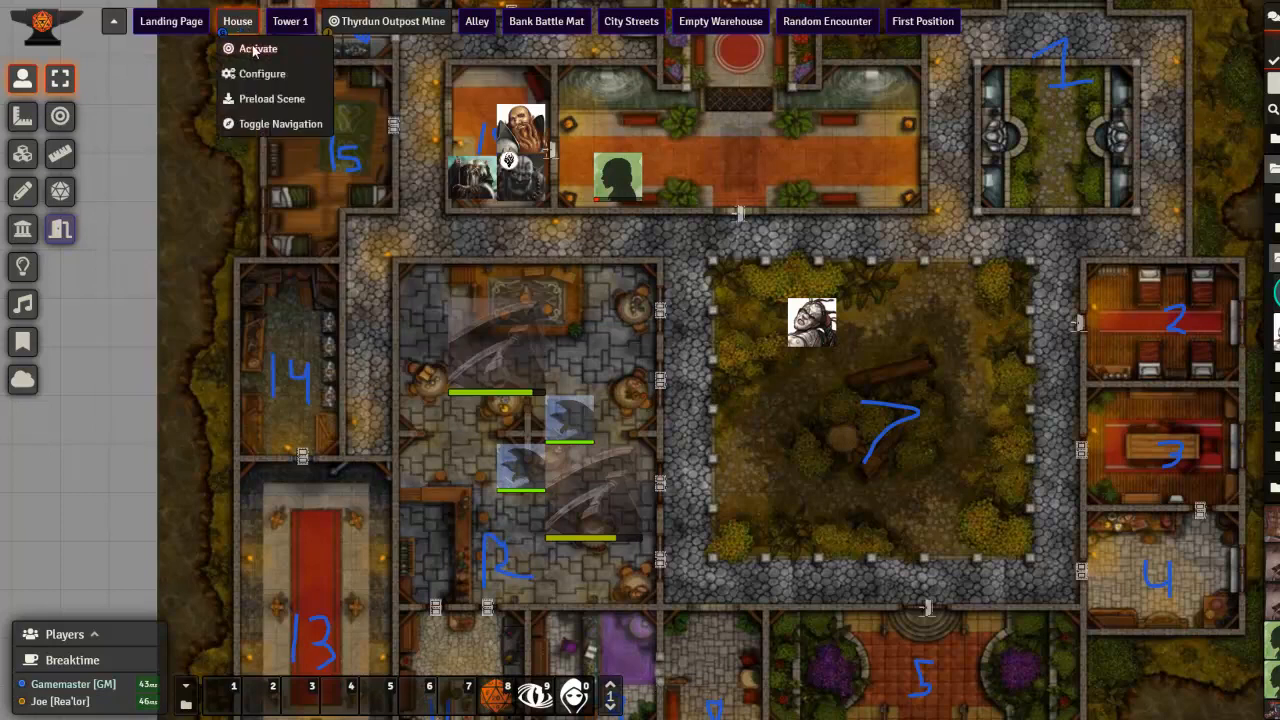
click(250, 47)
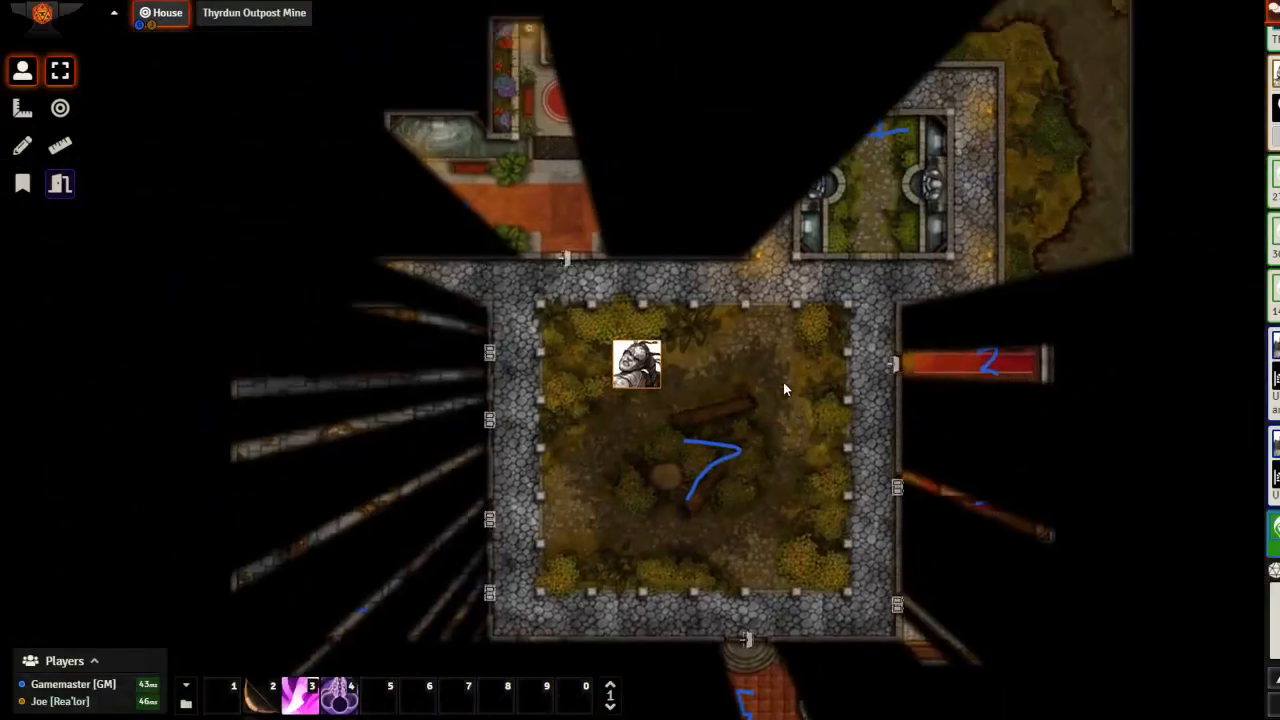
drag(640, 376, 866, 75)
scroll(870, 140, down, 5)
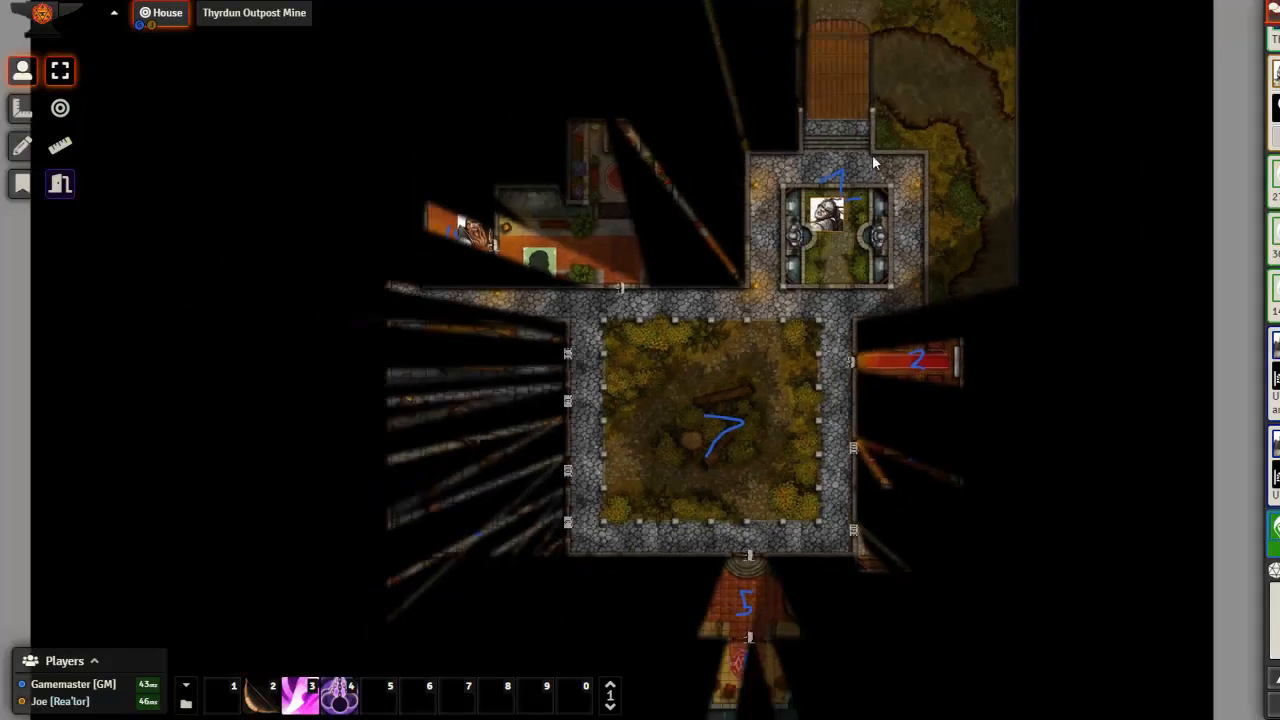
Move the token out past the bridge beyond area 1, bring it back to courtyard 7, and try to enter room 2.
drag(800, 232, 810, 158)
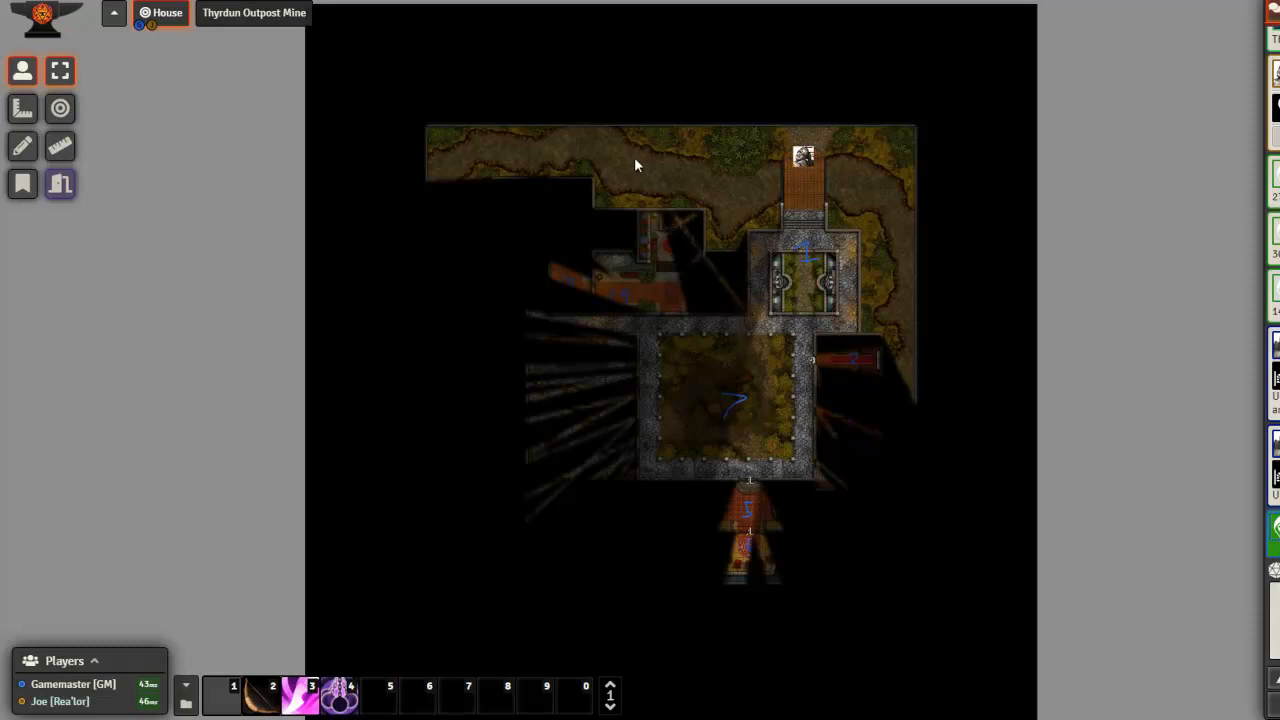
drag(795, 155, 856, 368)
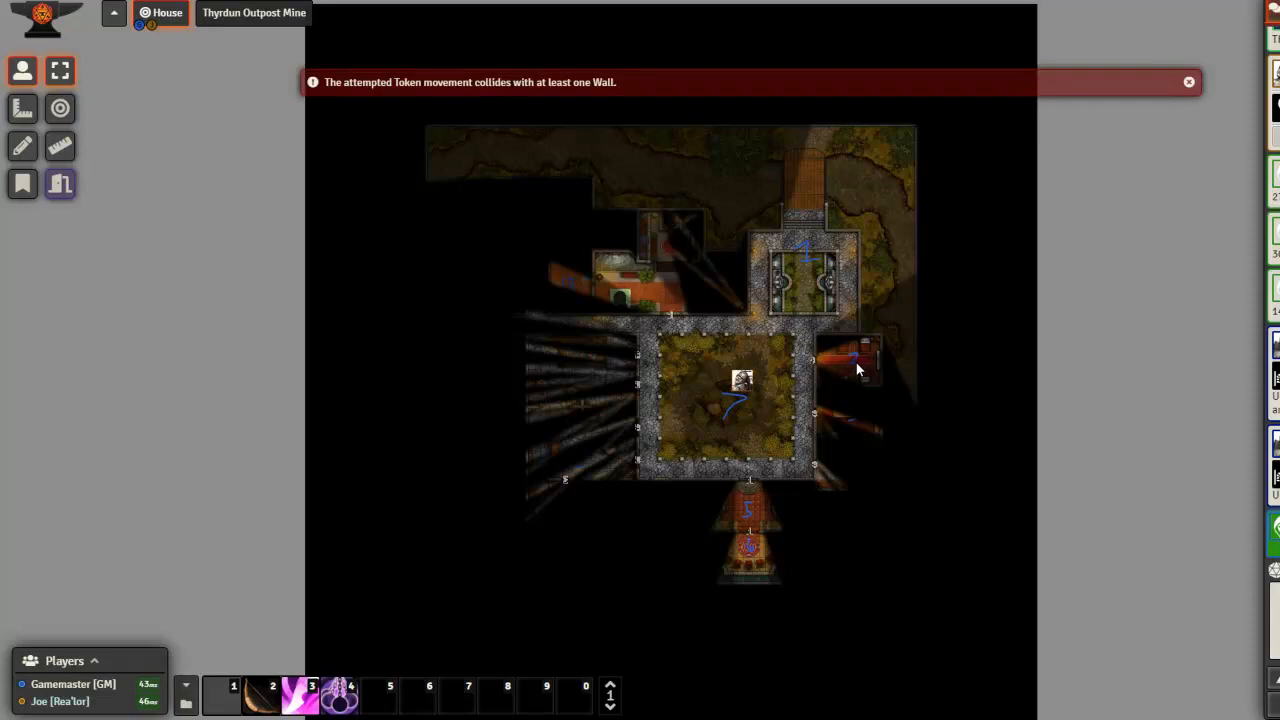
scroll(700, 360, up, 5)
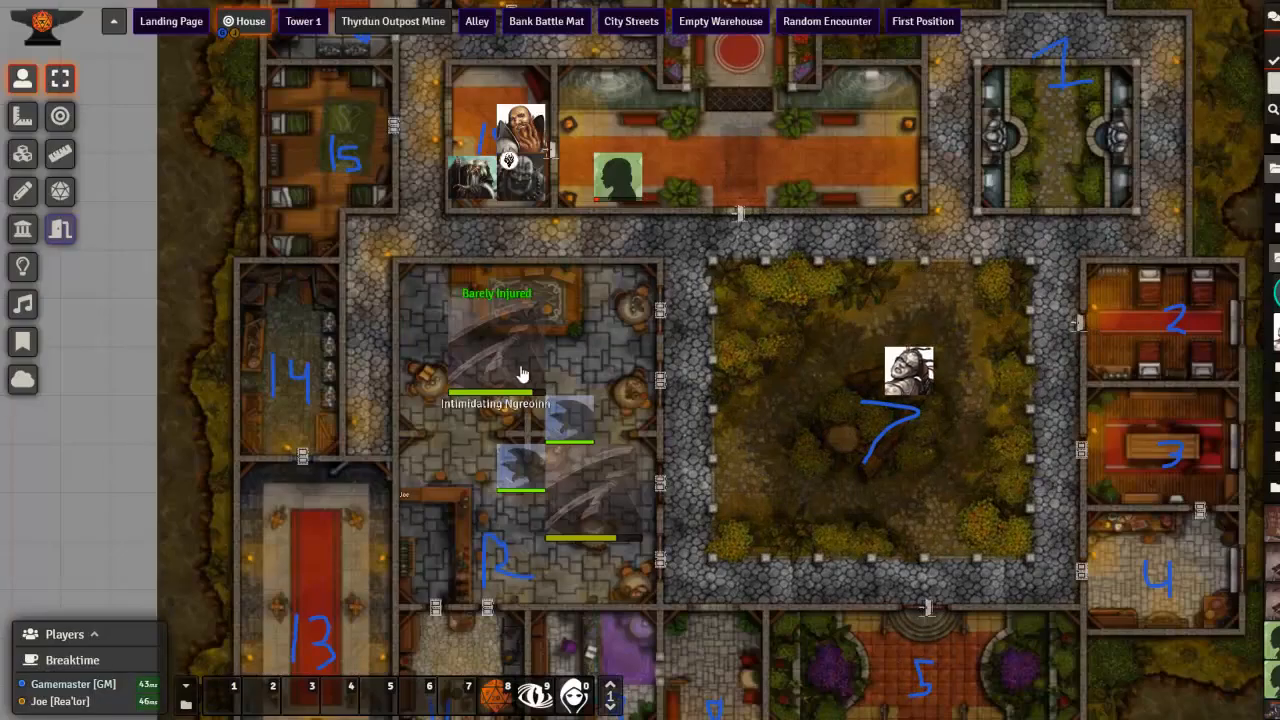
Review the House scene's lighting settings, switch the view to the Thyrdun Outpost Mine scene and close the House settings.
right_click(248, 21)
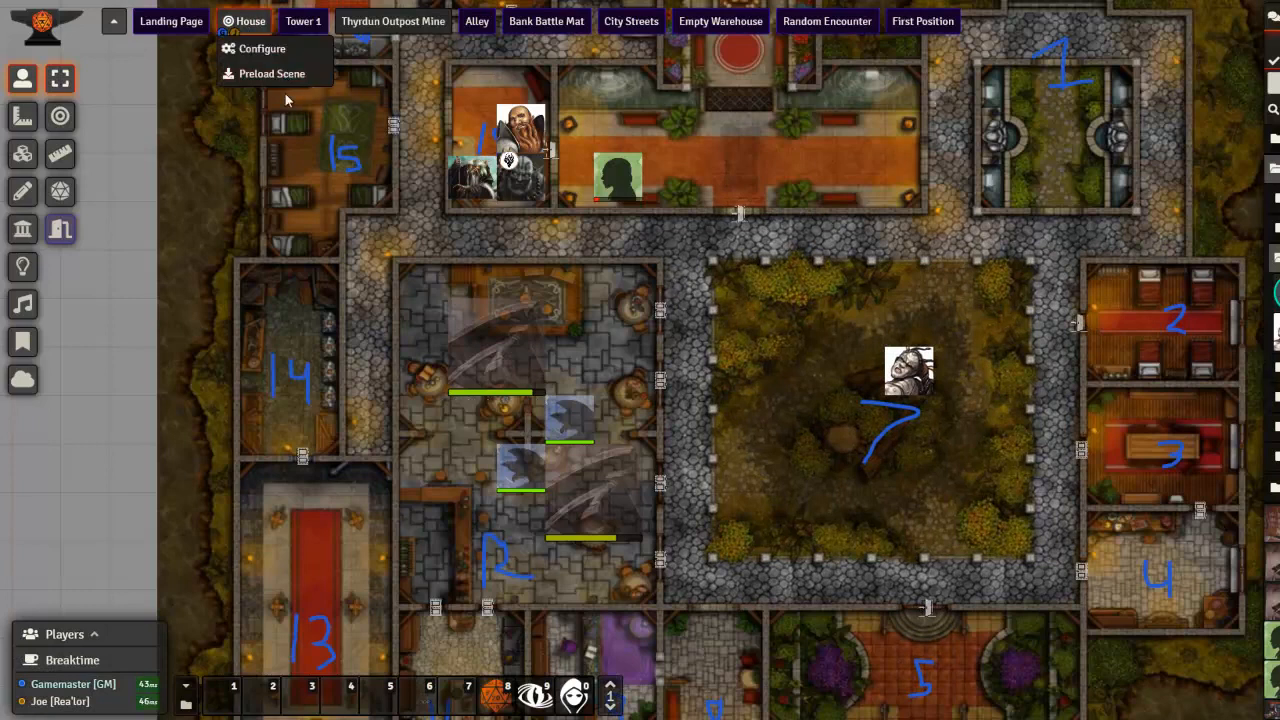
click(262, 49)
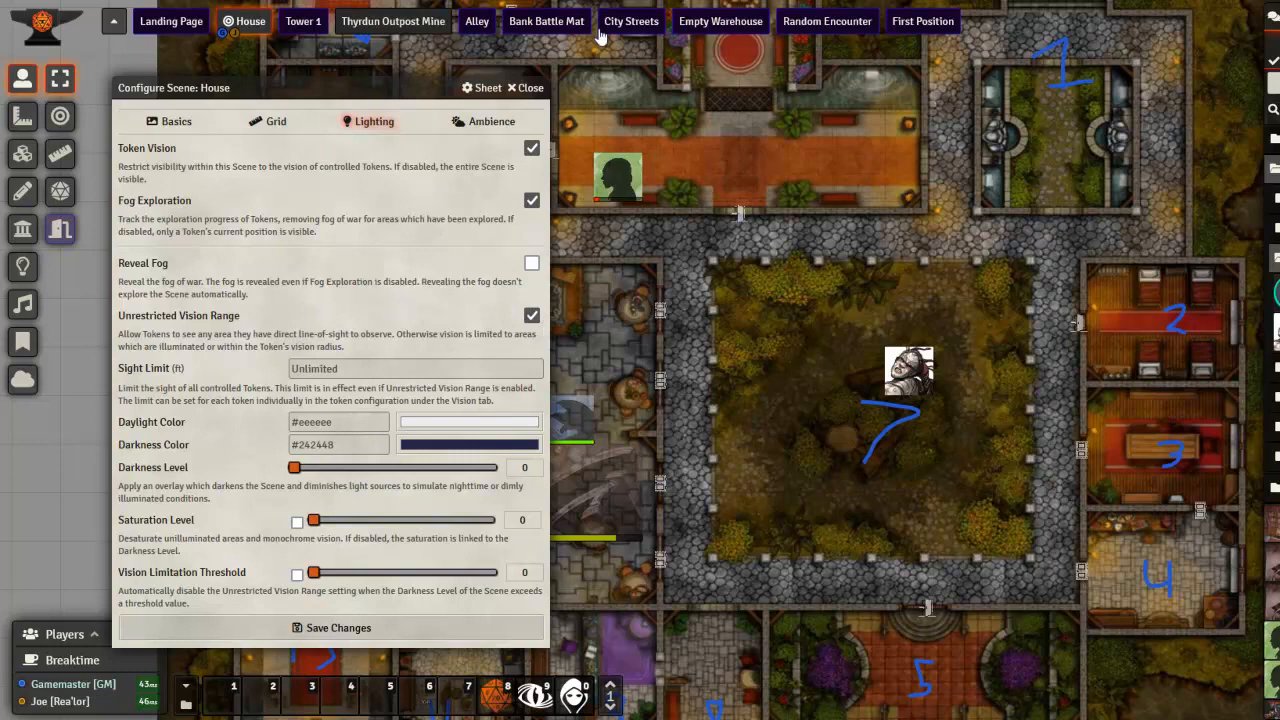
click(442, 22)
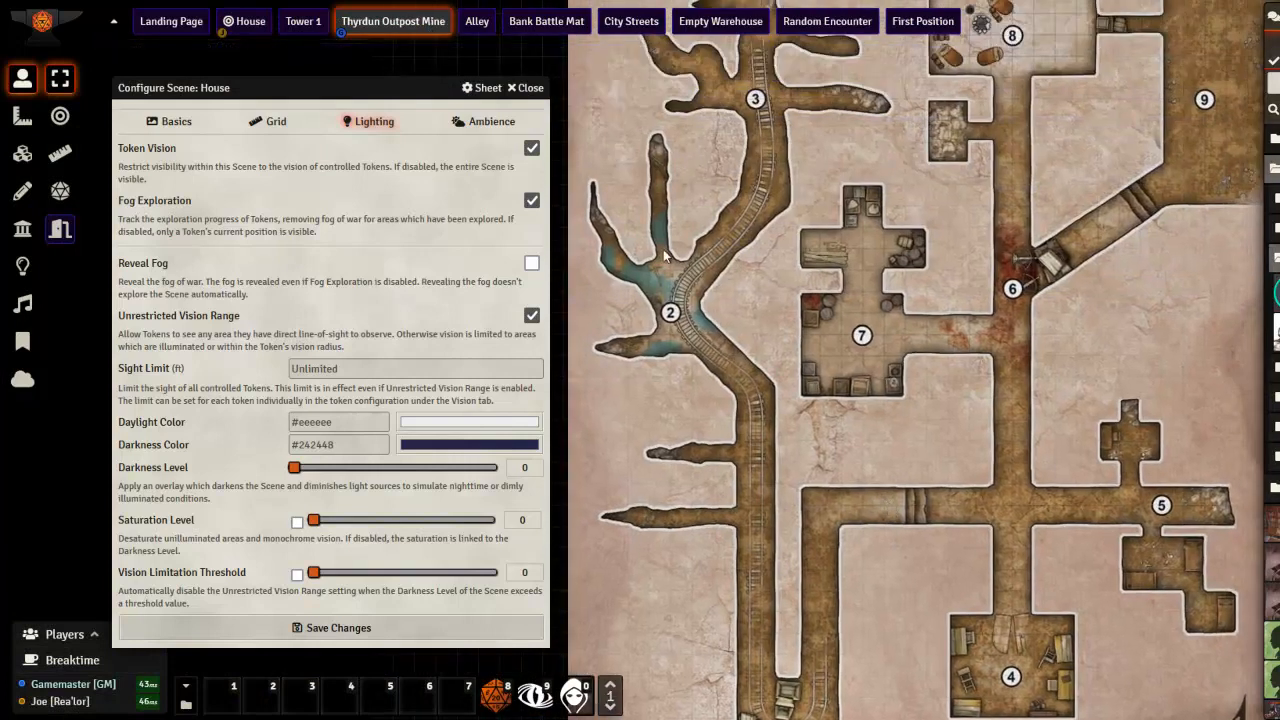
click(527, 88)
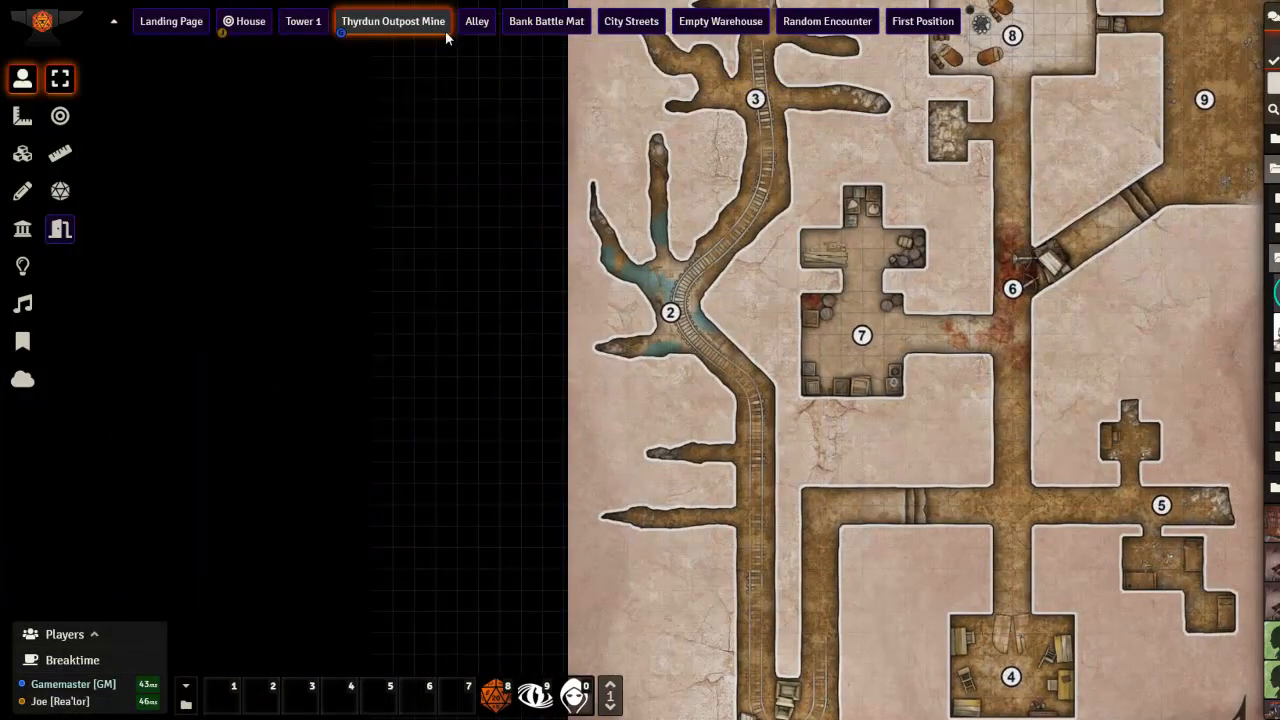
Open the Thyrdun Outpost Mine scene's lighting settings and bring the token at area 1 into view.
right_click(446, 28)
click(380, 74)
drag(967, 414, 974, 240)
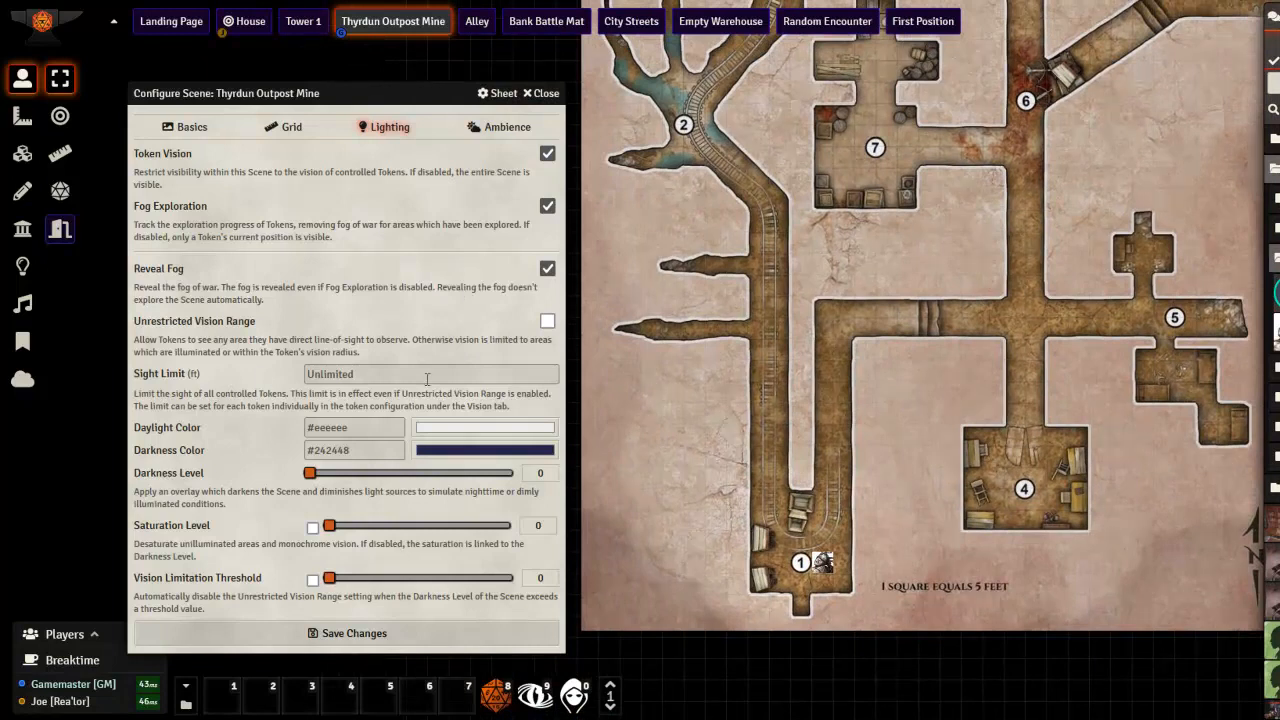
Enable Unrestricted Vision Range for the mine scene and disable it again.
click(547, 321)
click(395, 377)
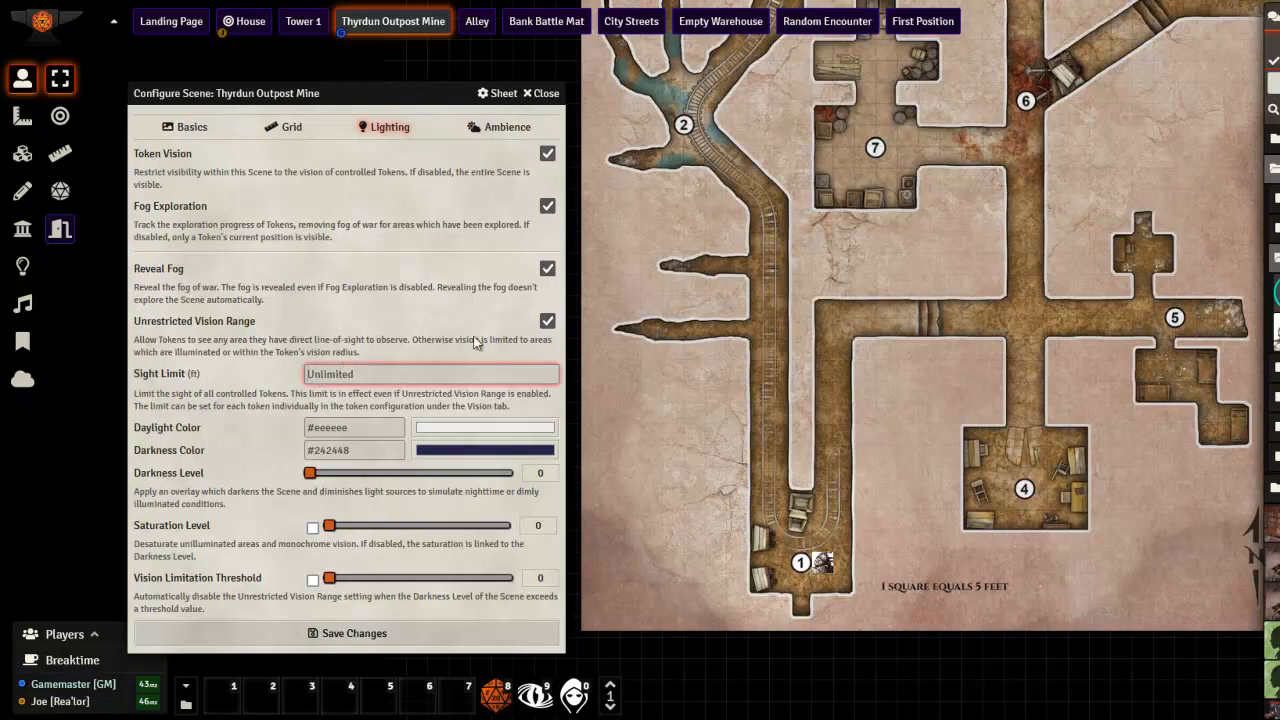
click(547, 321)
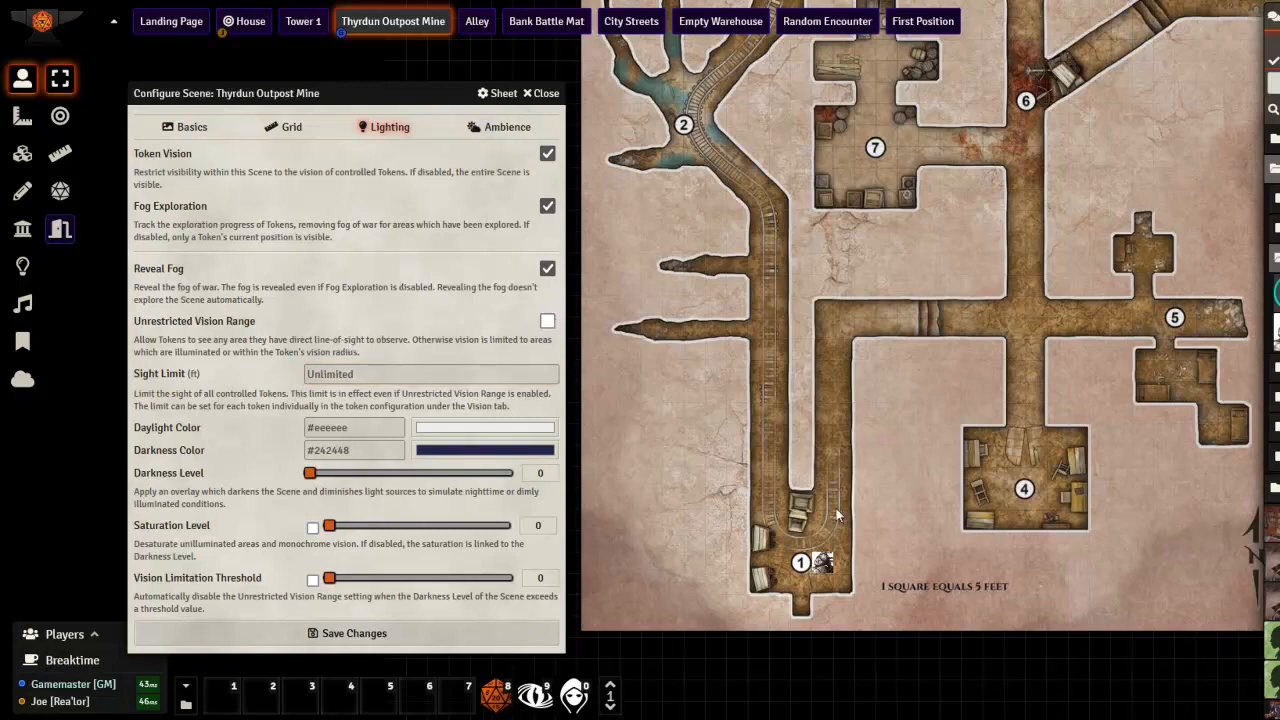
Set the mine scene's Sight Limit to 15 ft and save the scene settings.
drag(1018, 292, 802, 605)
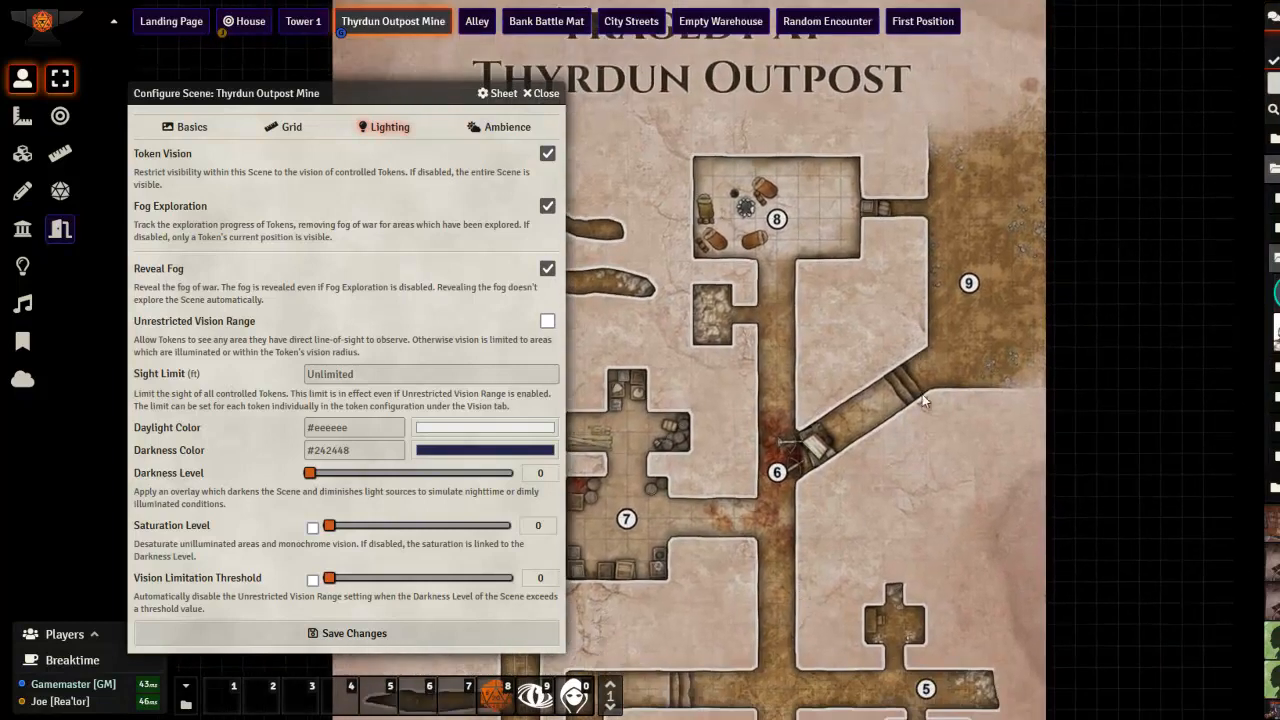
drag(866, 364, 1192, 3)
drag(803, 364, 724, 287)
click(386, 377)
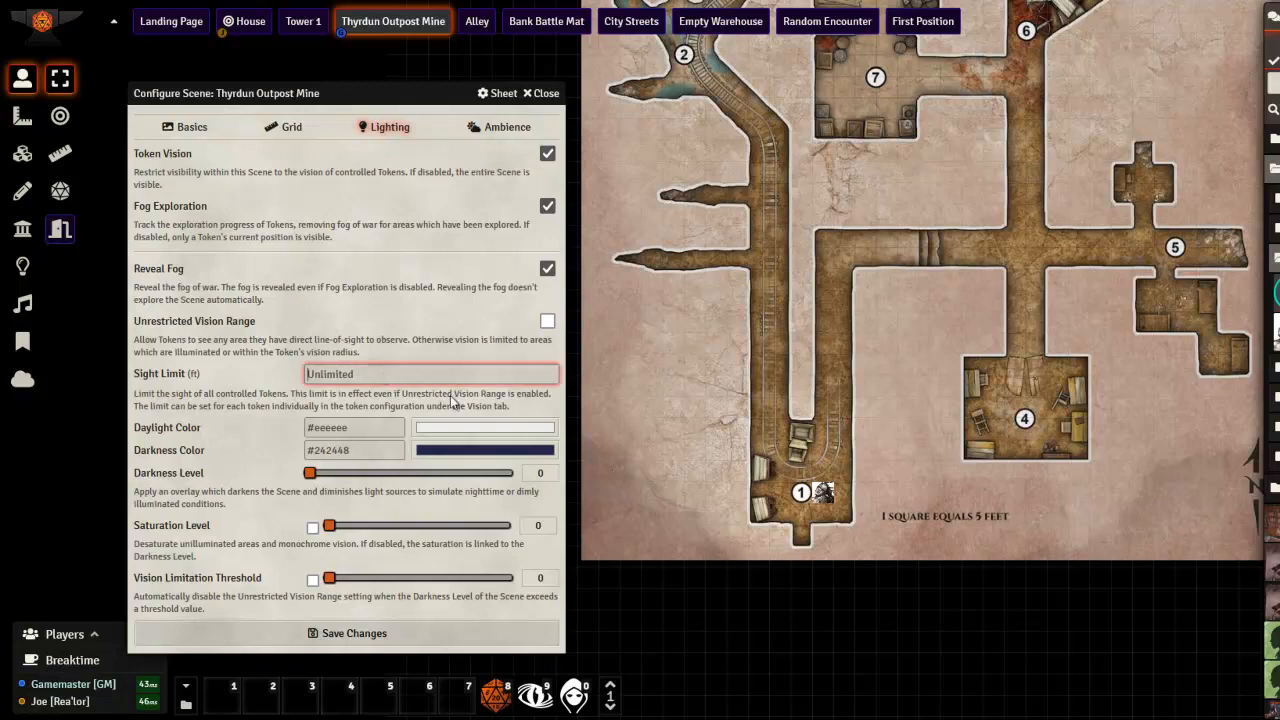
text(15)
click(371, 632)
Activate the Thyrdun Outpost Mine scene and examine the vision radius around the token at area 1.
right_click(388, 27)
click(400, 49)
click(825, 495)
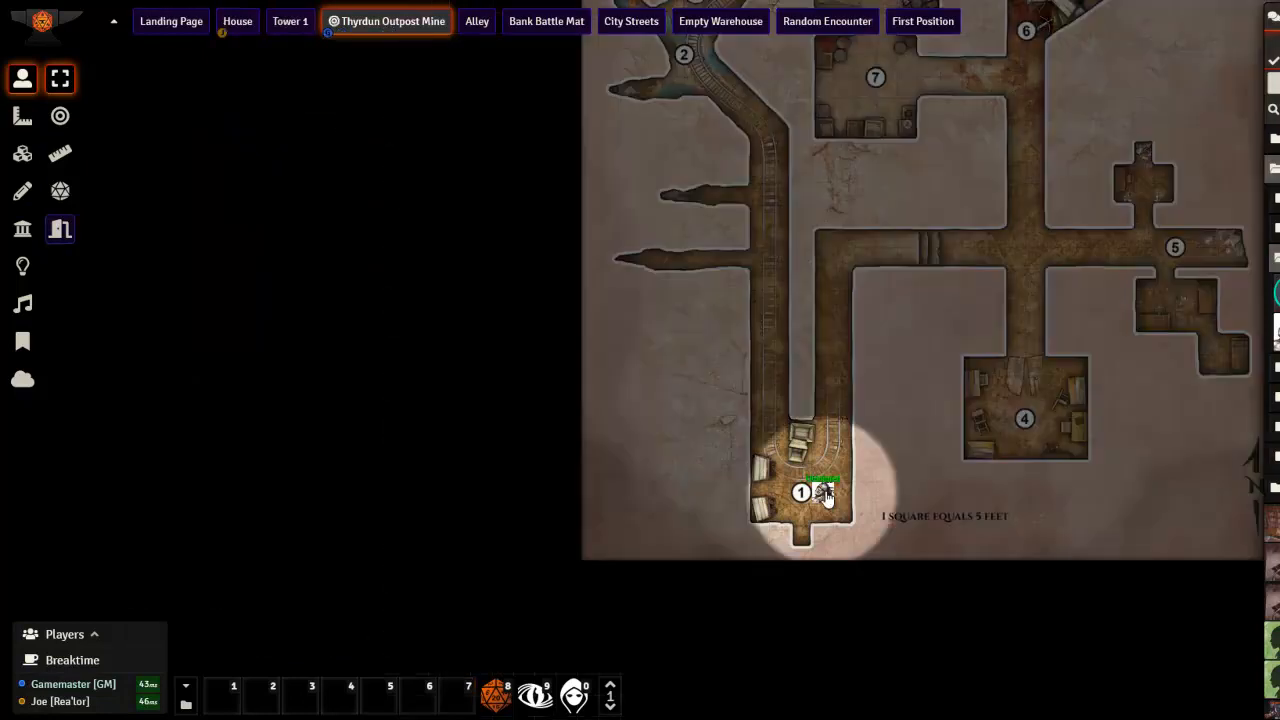
scroll(914, 490, up, 4)
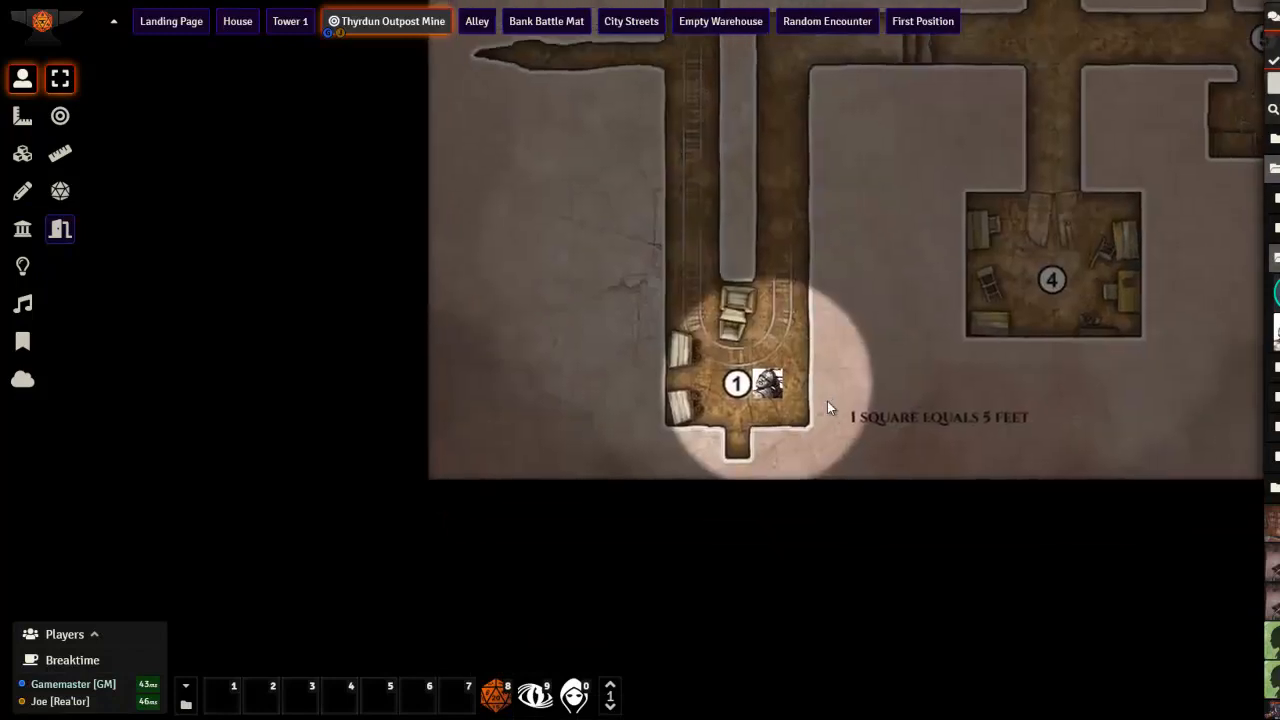
scroll(790, 375, up, 3)
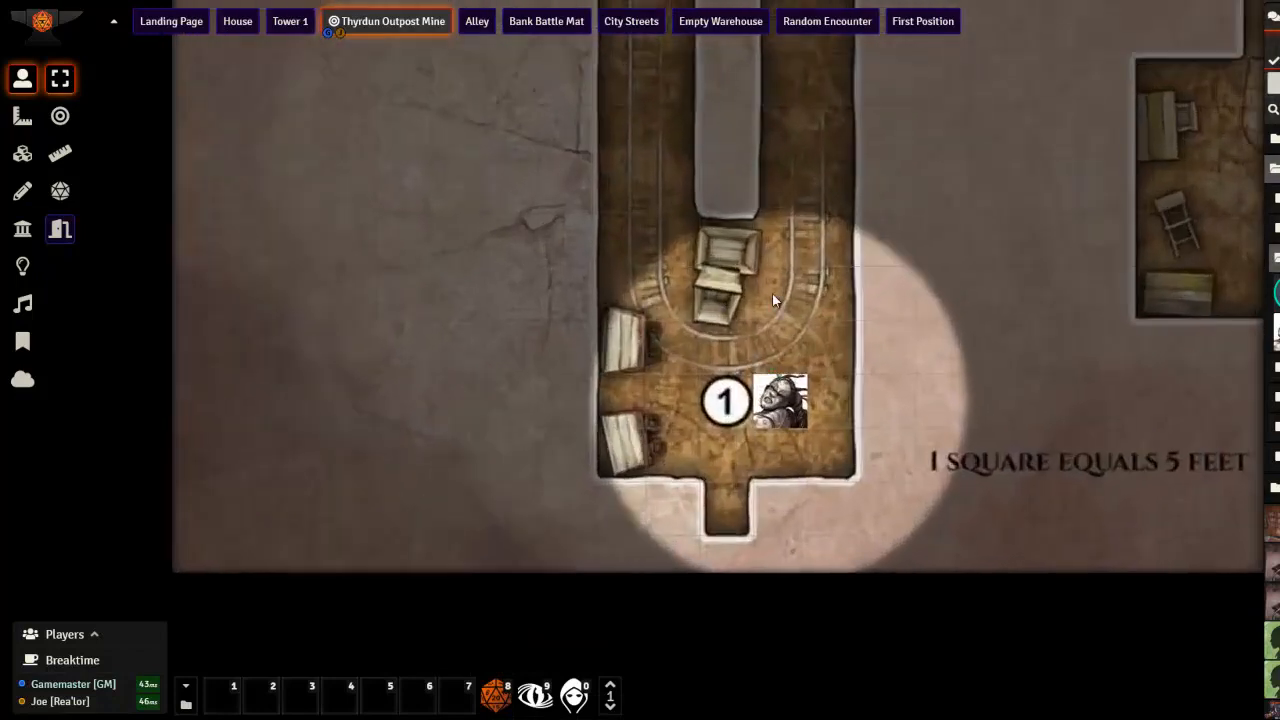
scroll(785, 260, down, 2)
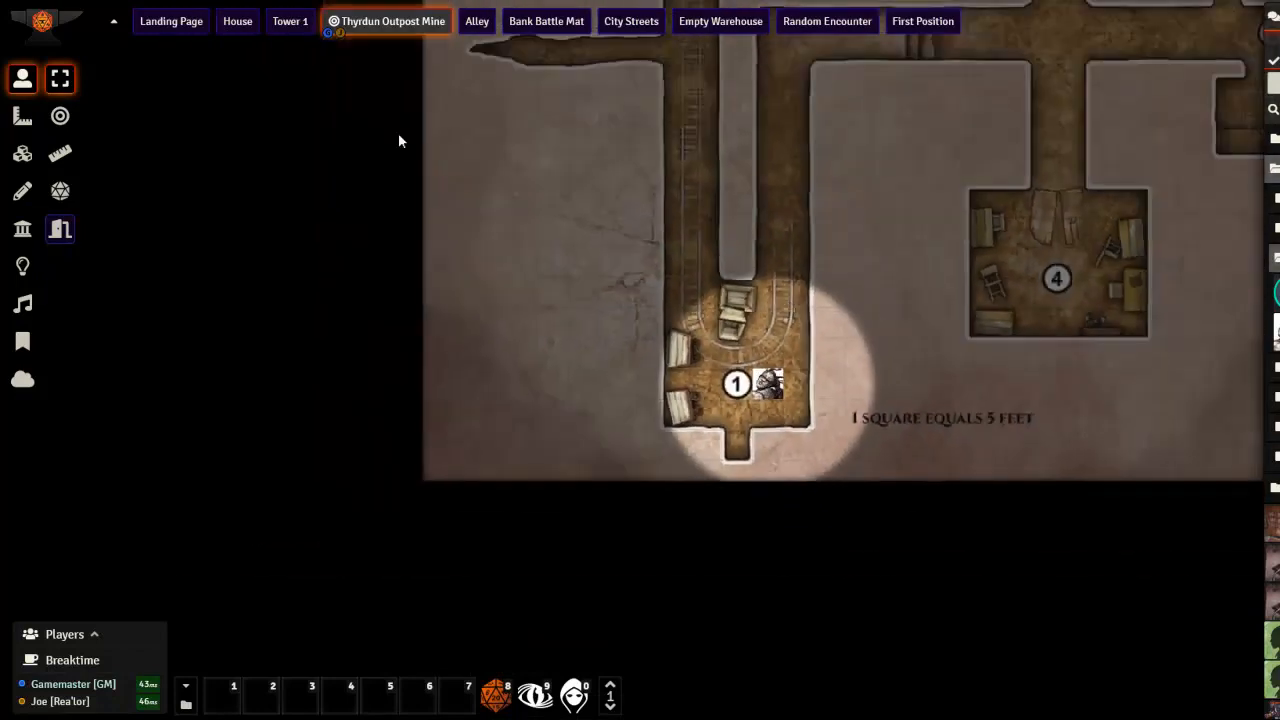
Reduce the mine scene's Sight Limit to 5 ft and save the scene settings.
right_click(368, 30)
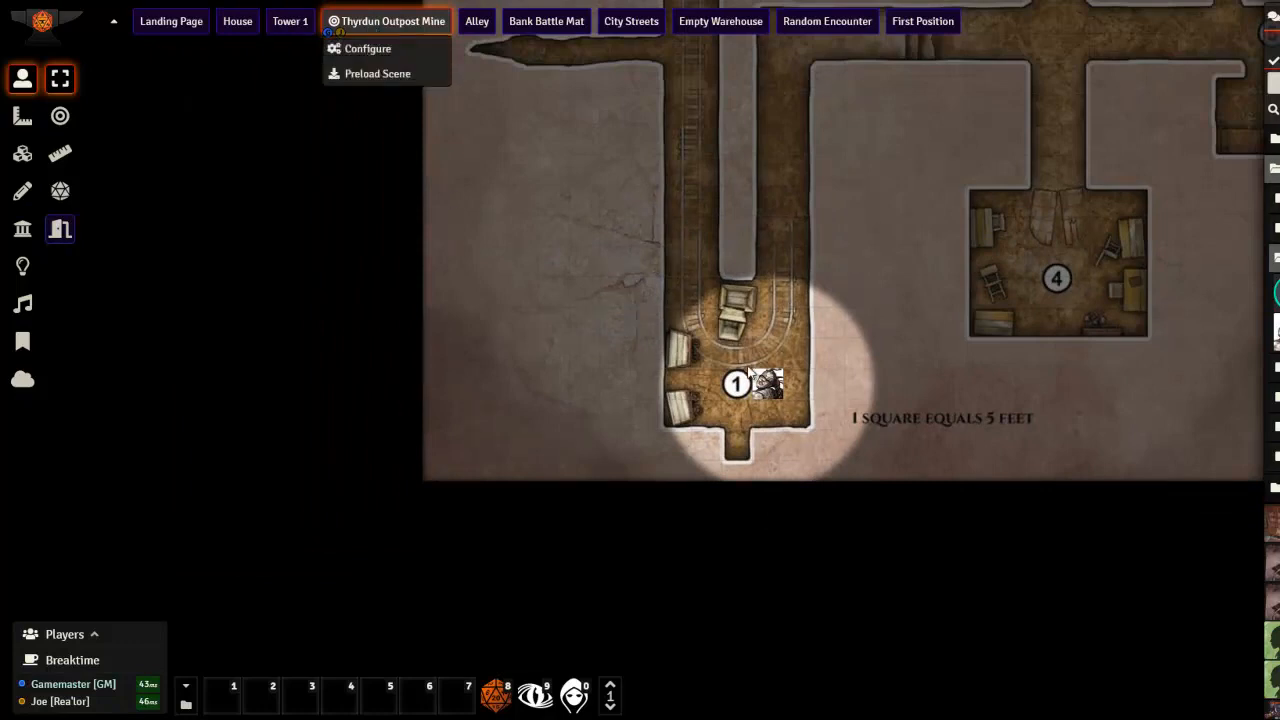
click(345, 48)
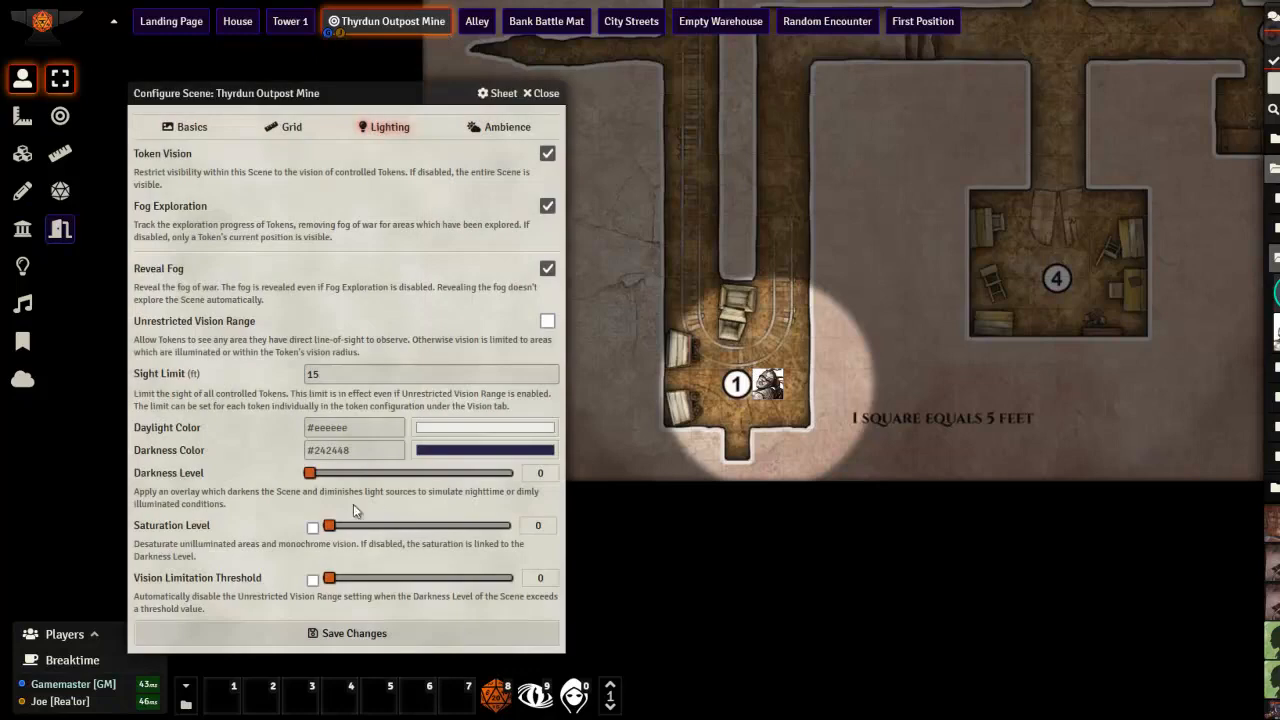
double_click(335, 374)
text(5)
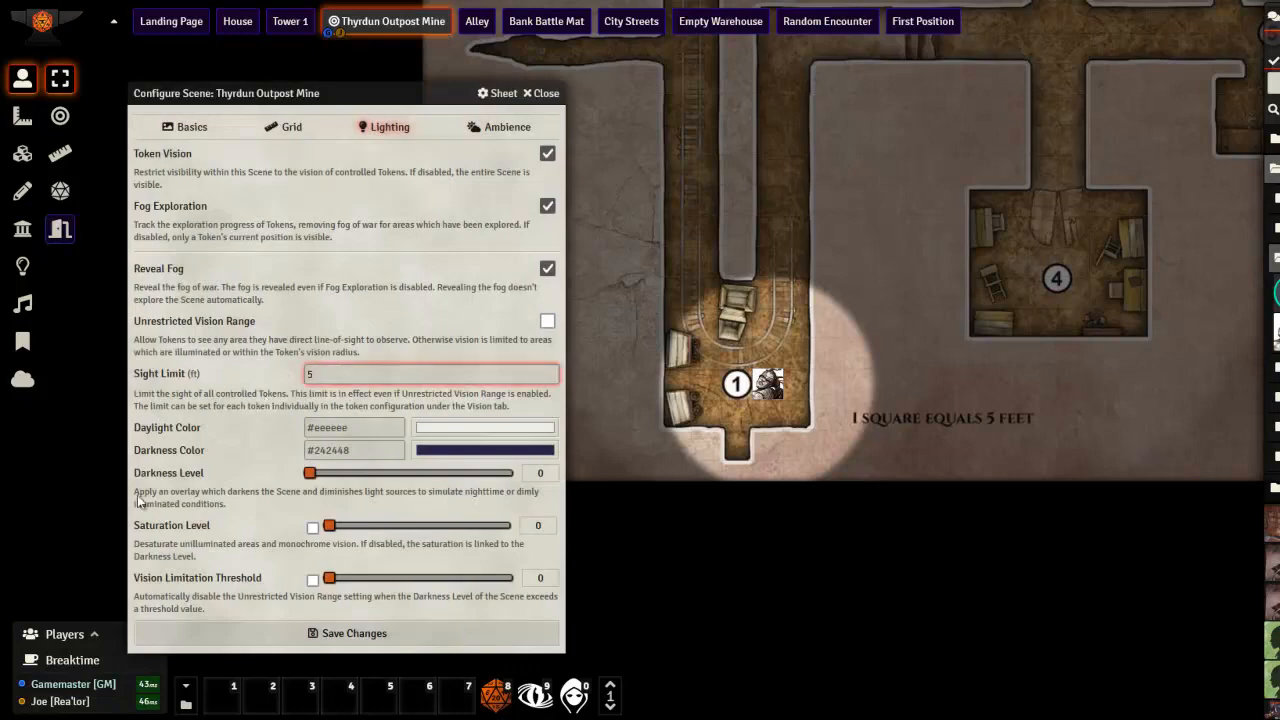
click(256, 636)
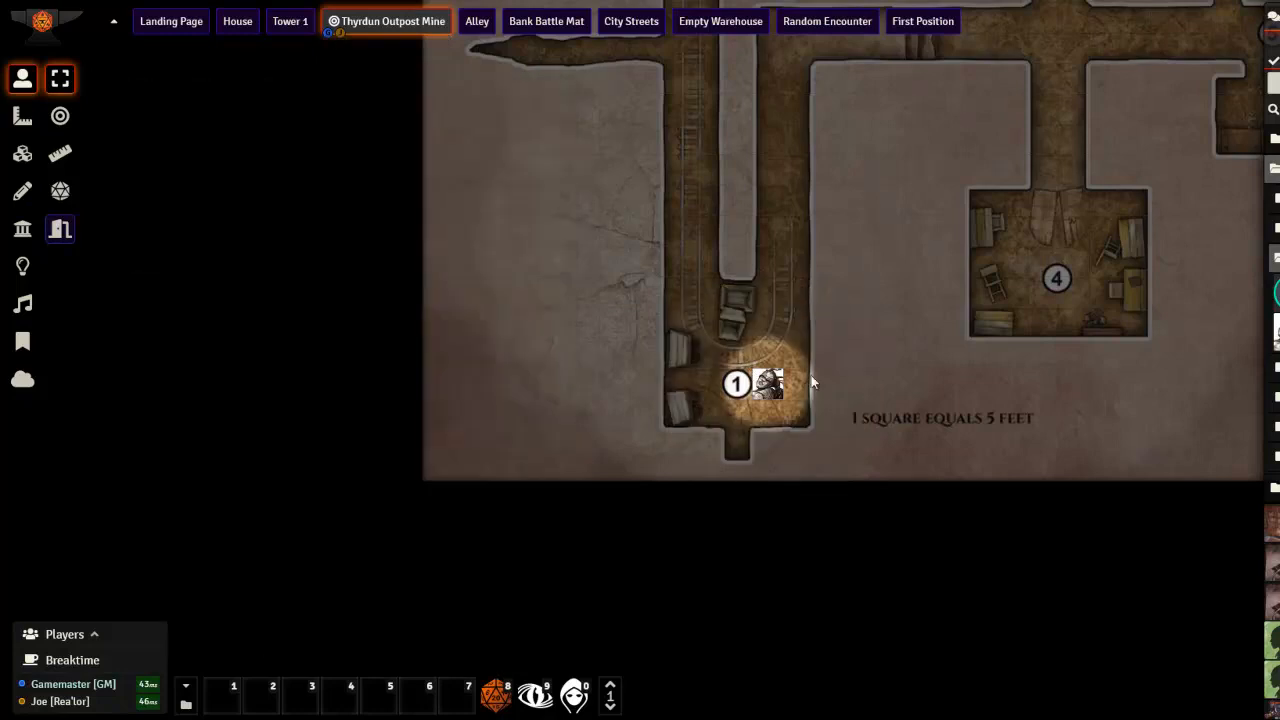
Clear the mine scene's Sight Limit value and save the scene settings.
right_click(422, 25)
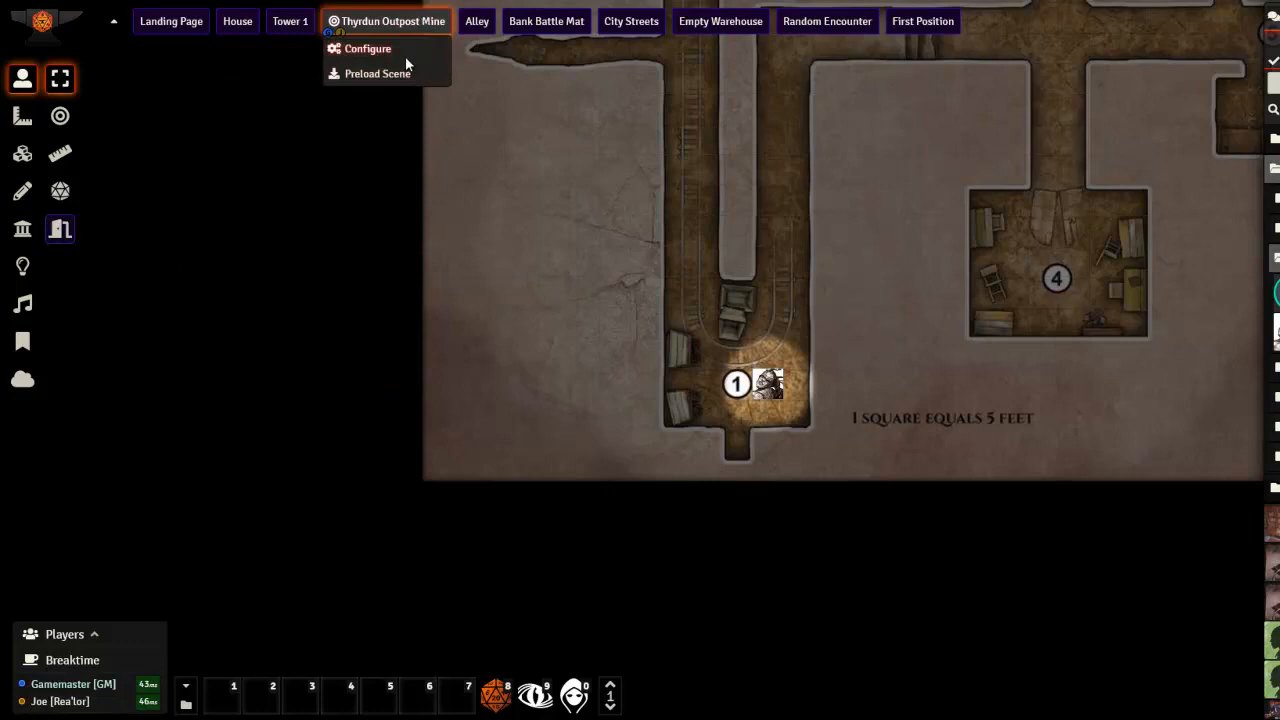
click(404, 56)
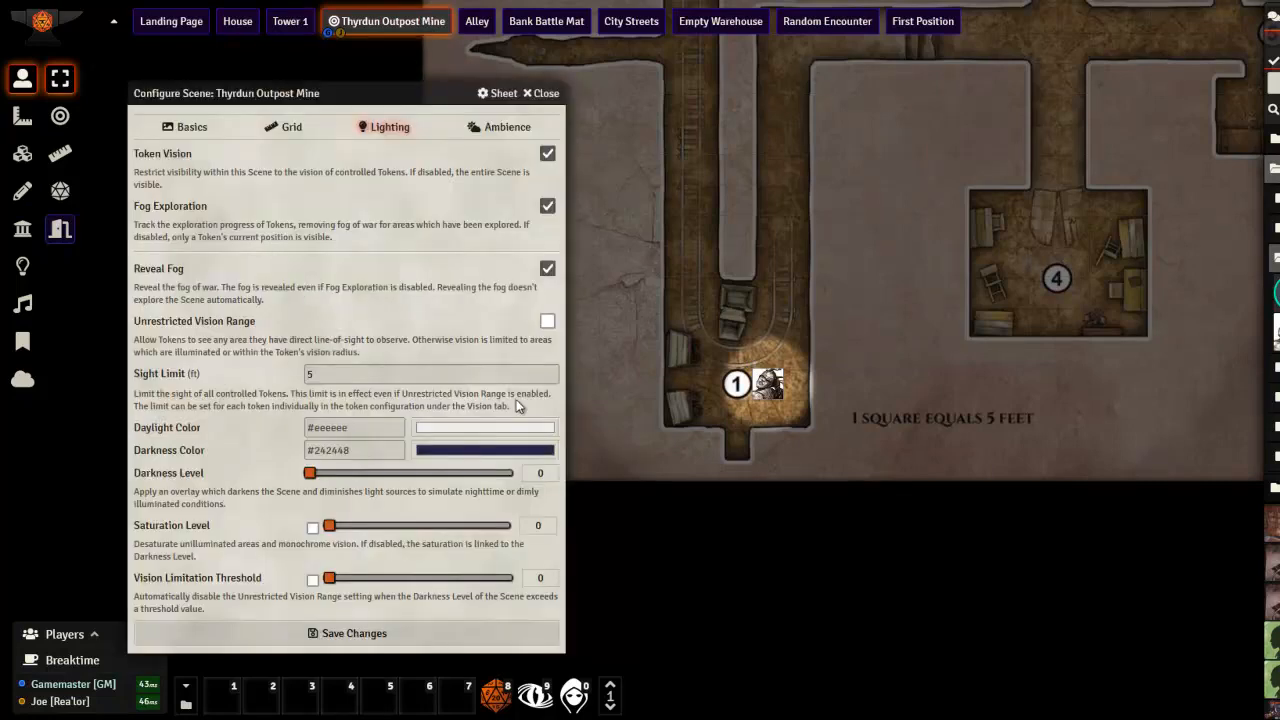
double_click(316, 376)
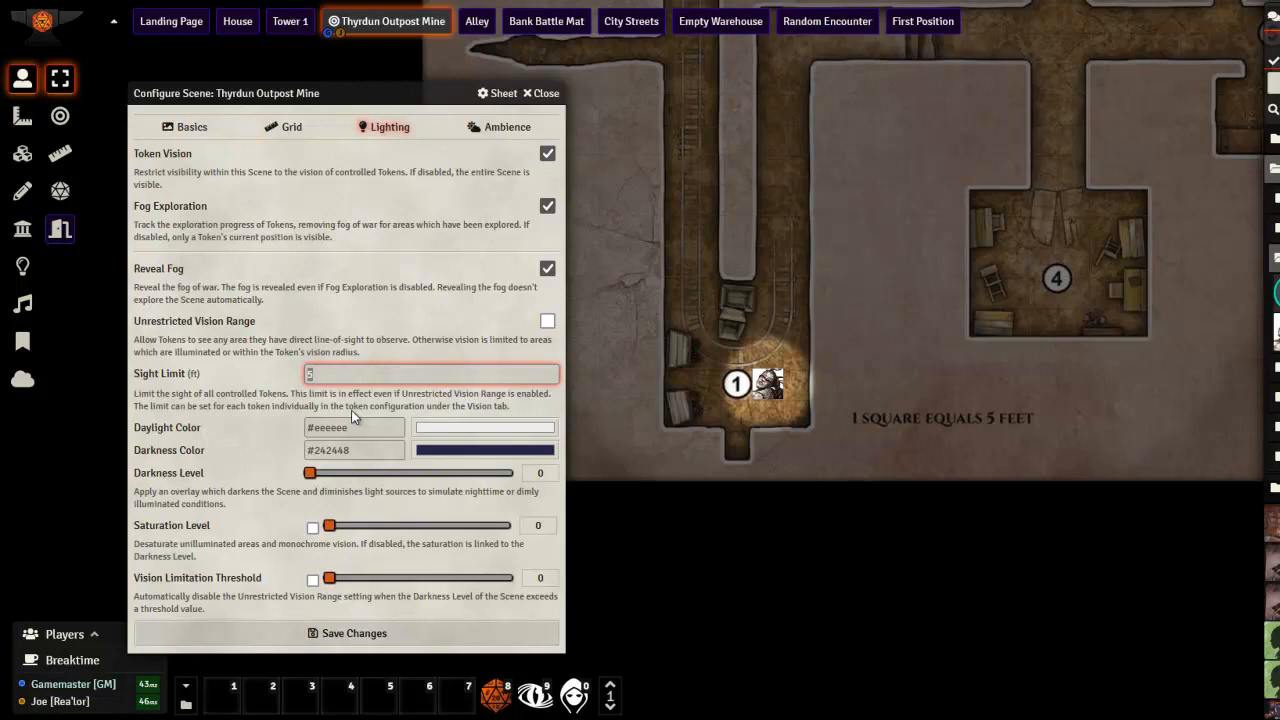
key(BackSpace)
click(418, 643)
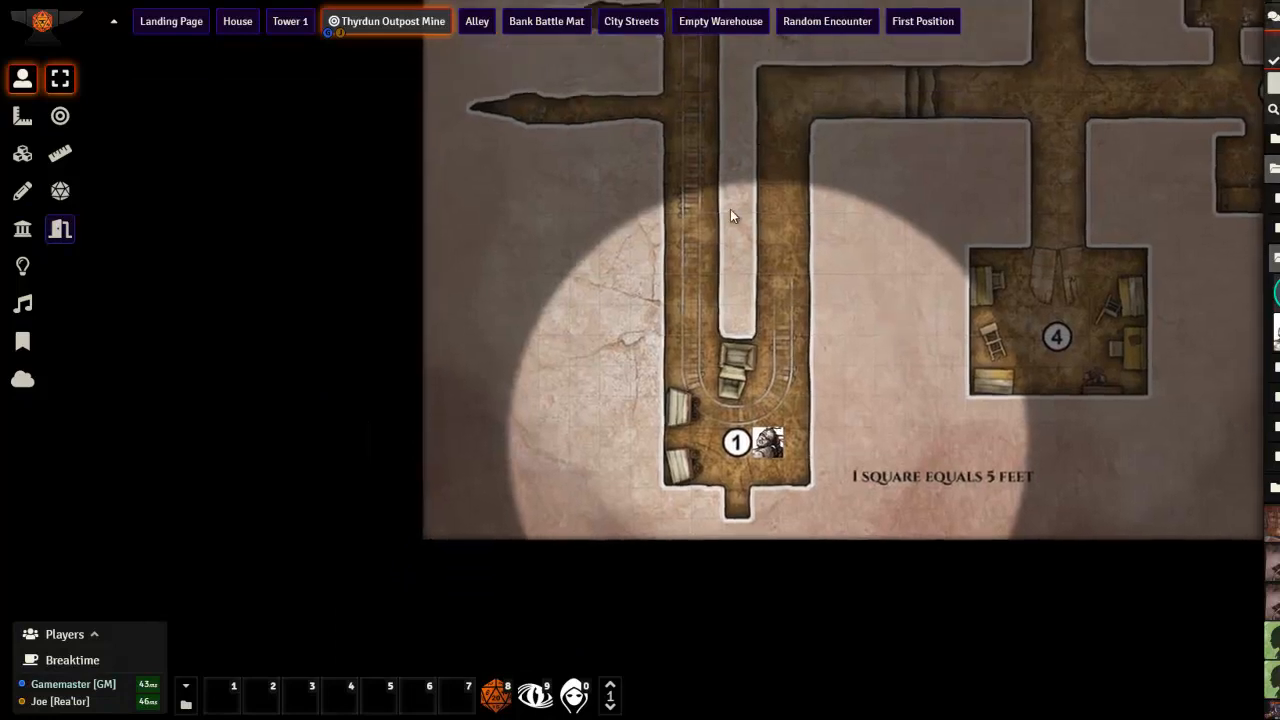
Reopen the mine scene's lighting settings and set the Daylight Color to green, #2b9311.
right_click(401, 28)
click(368, 50)
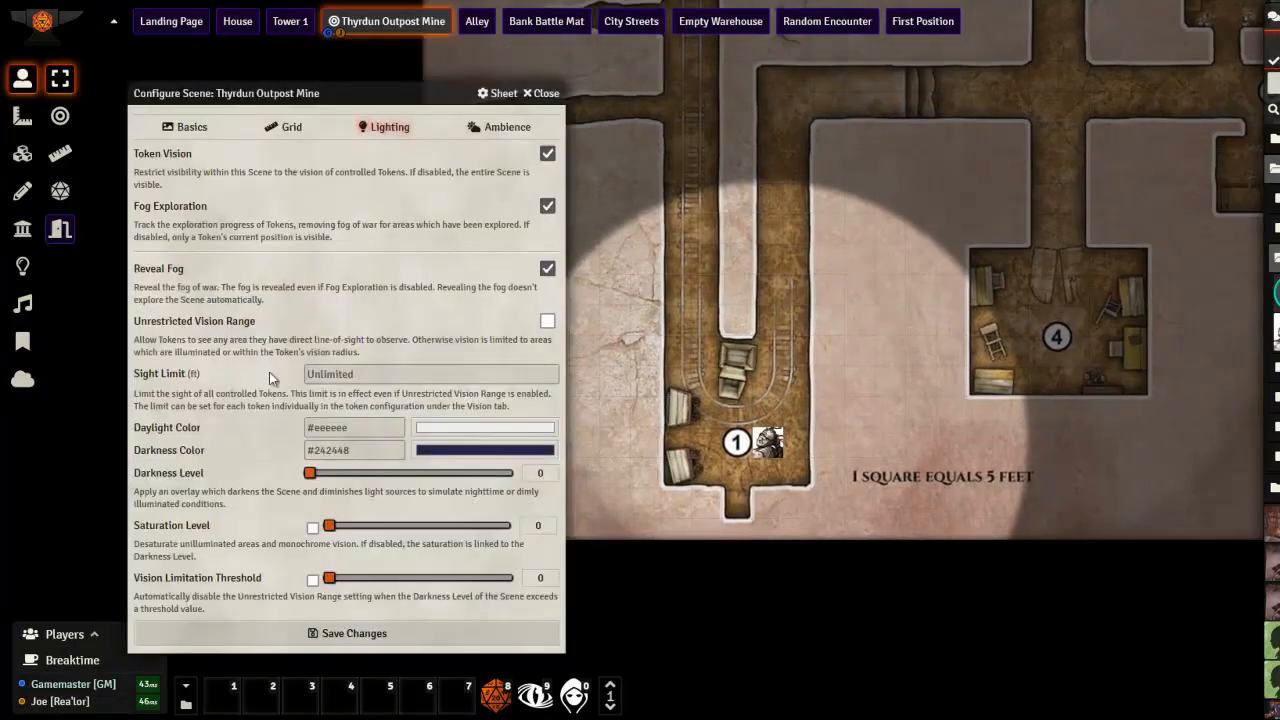
drag(852, 476, 872, 433)
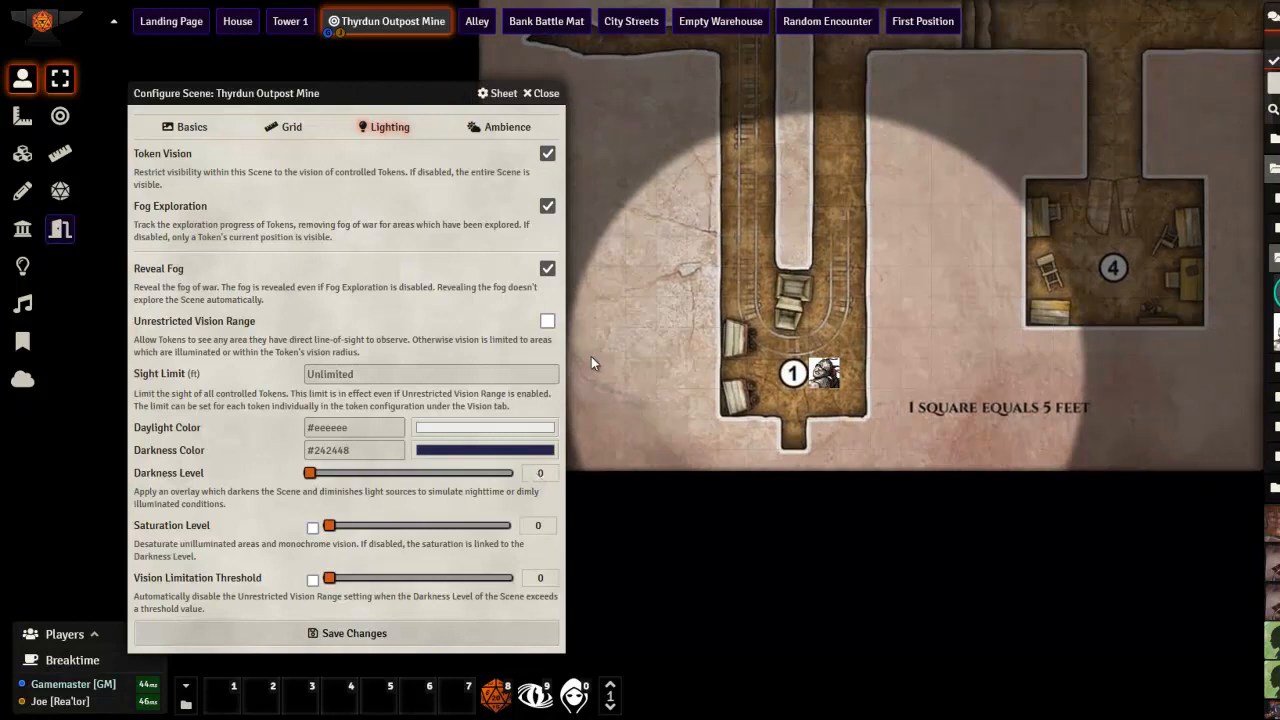
click(432, 428)
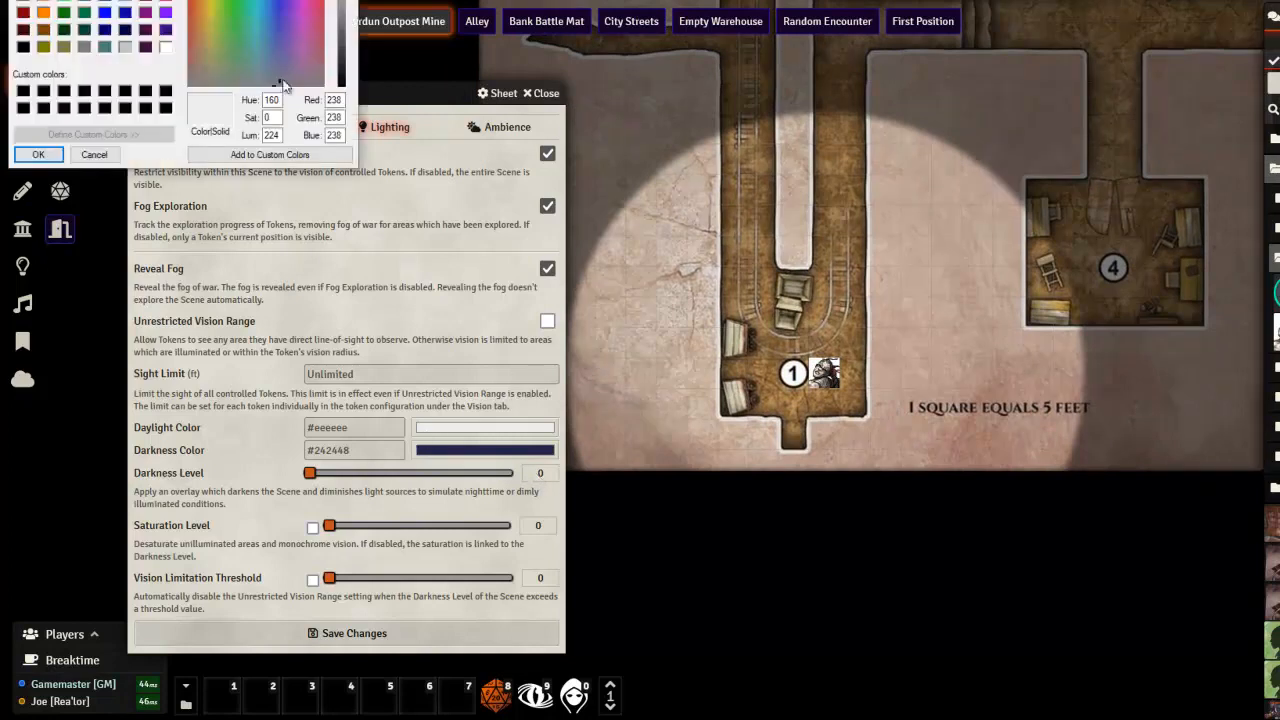
drag(262, 42, 226, 18)
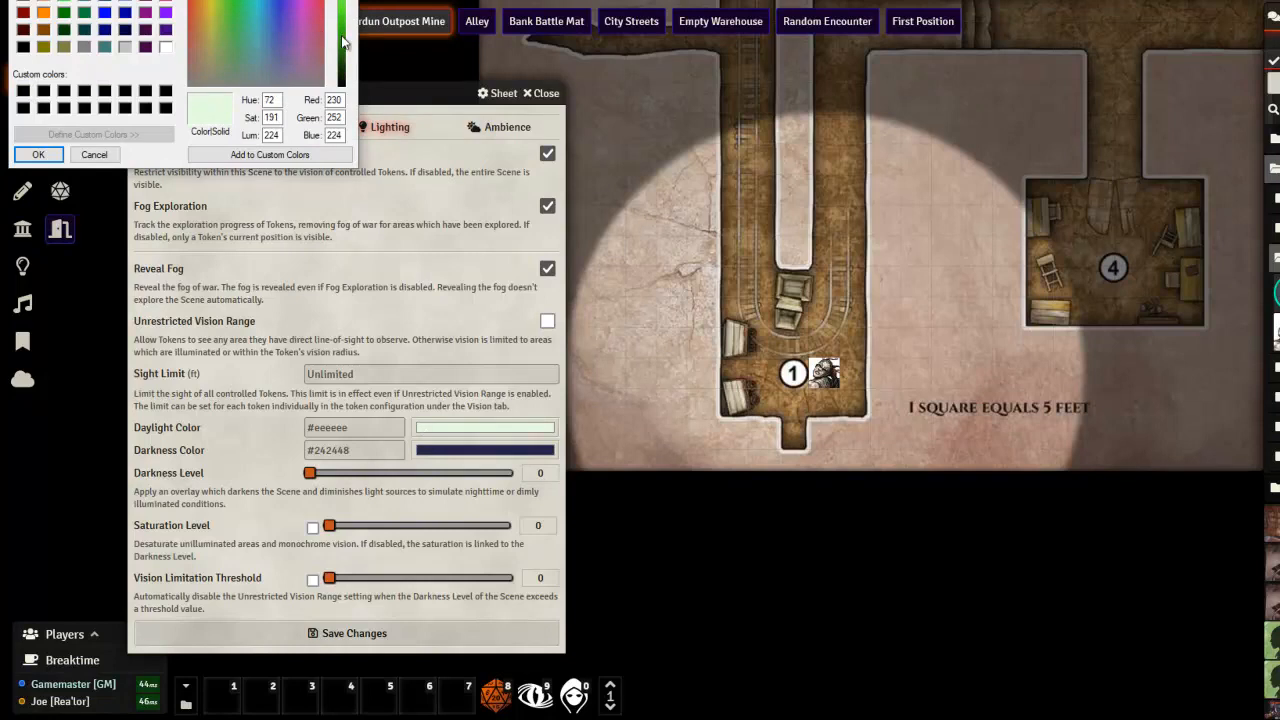
drag(331, 38, 352, 44)
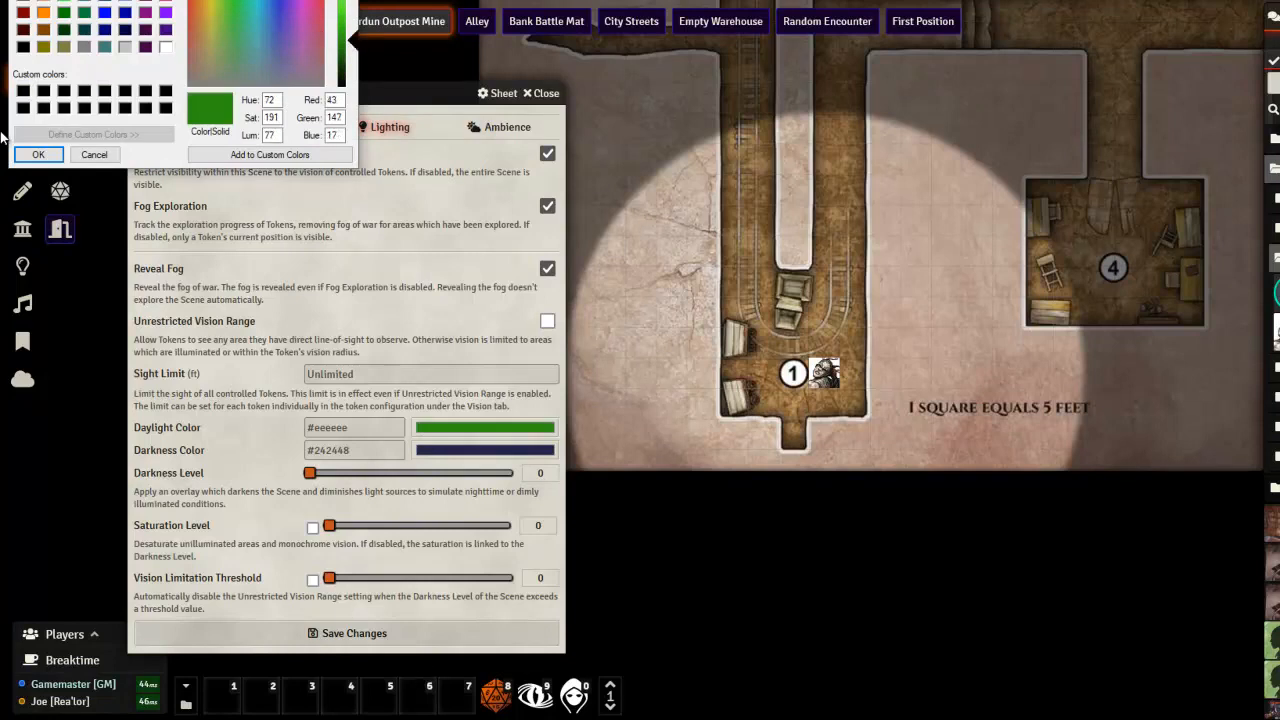
click(38, 154)
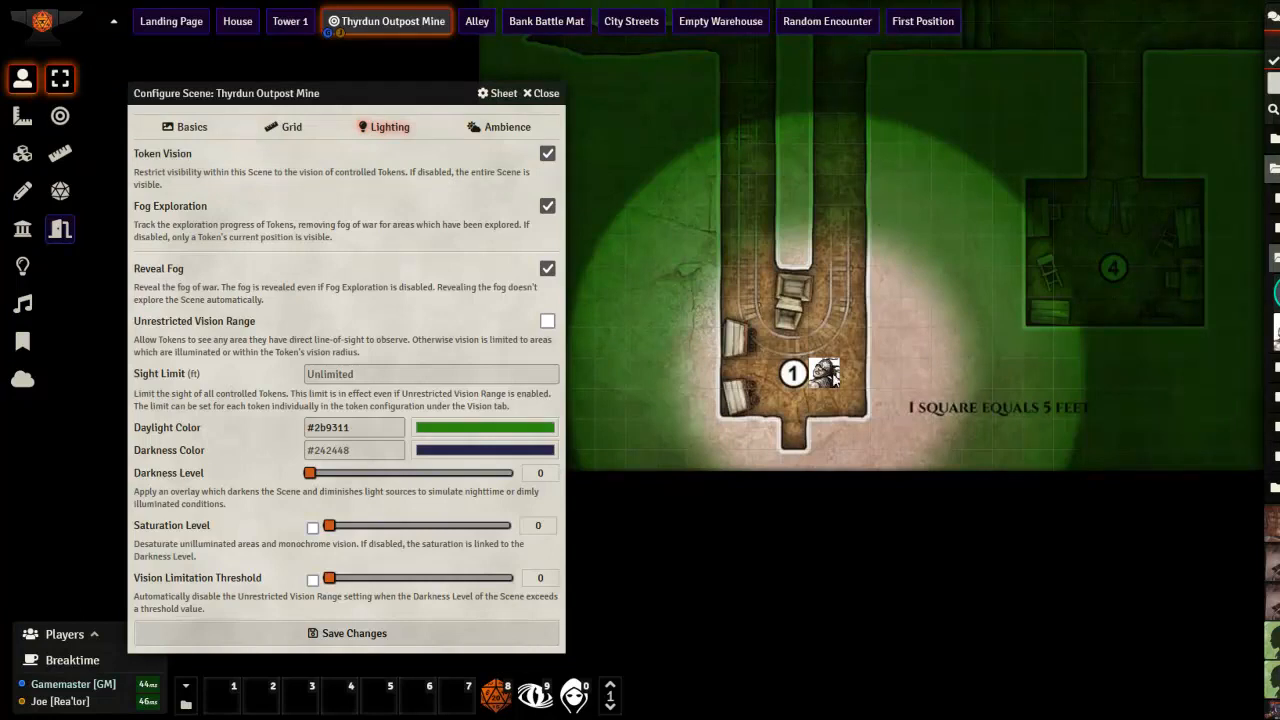
Turn the light carried by the token at area 1 off and back on.
right_click(824, 374)
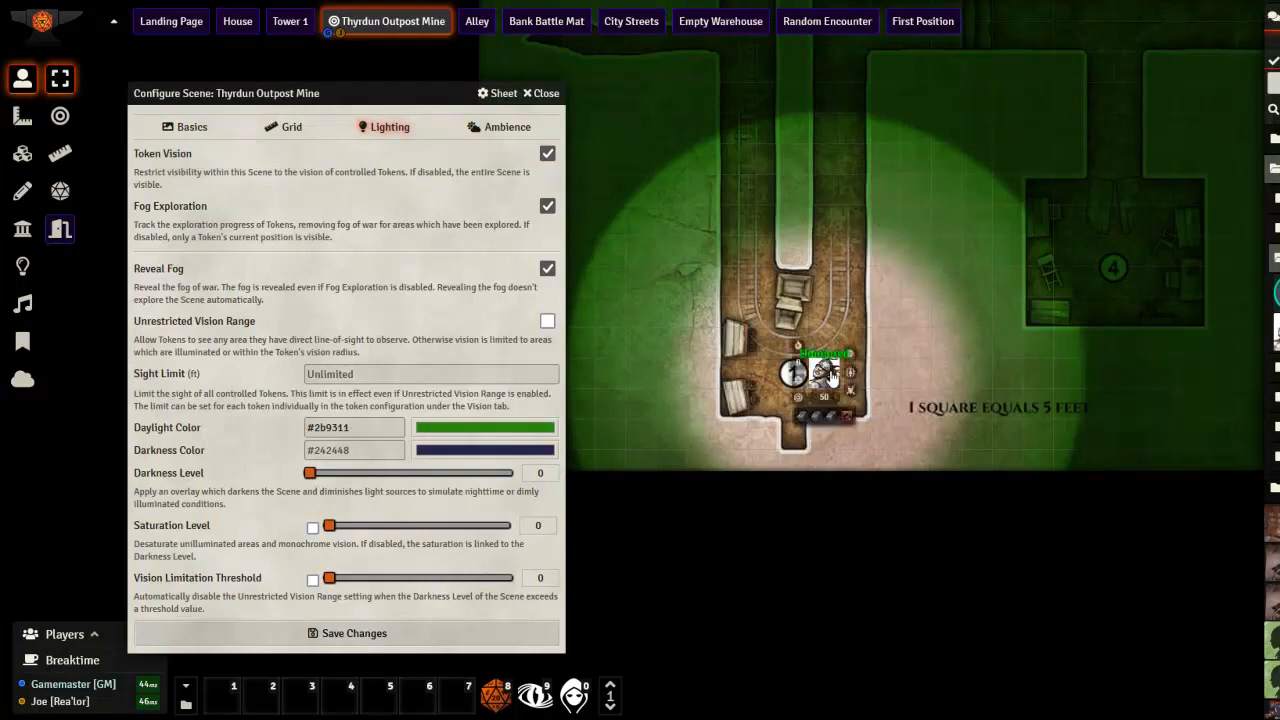
click(799, 347)
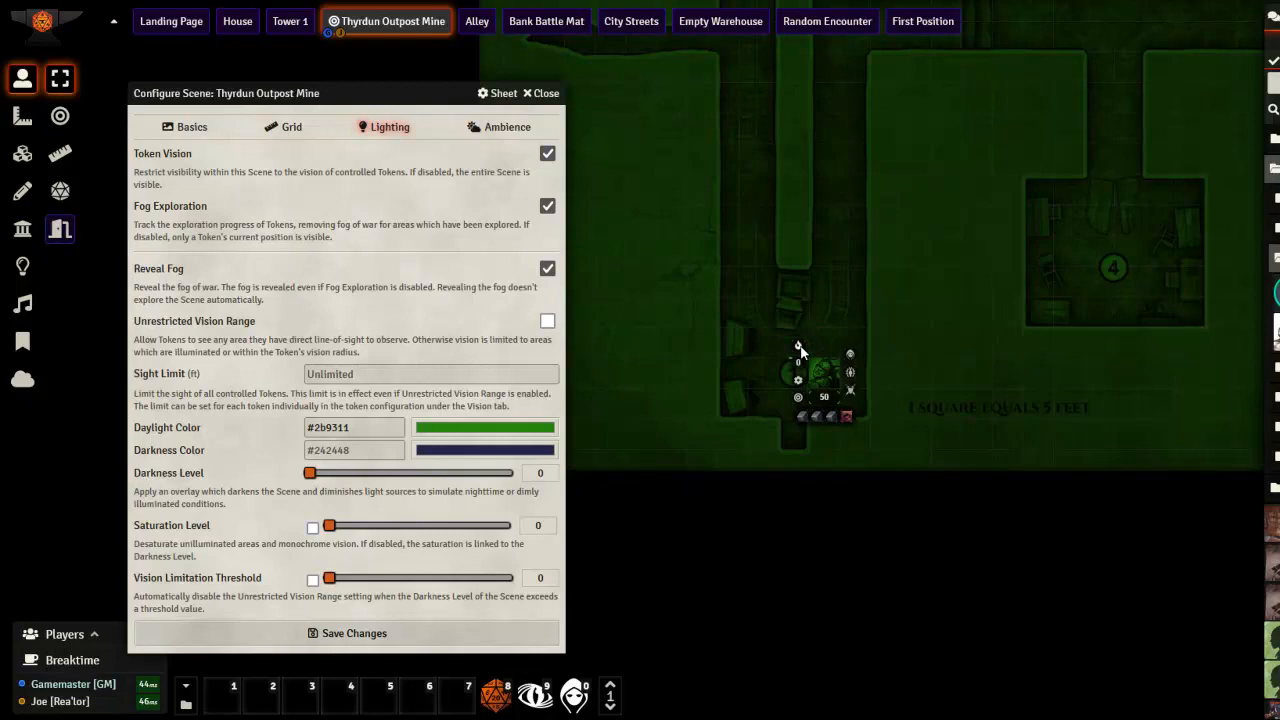
click(799, 347)
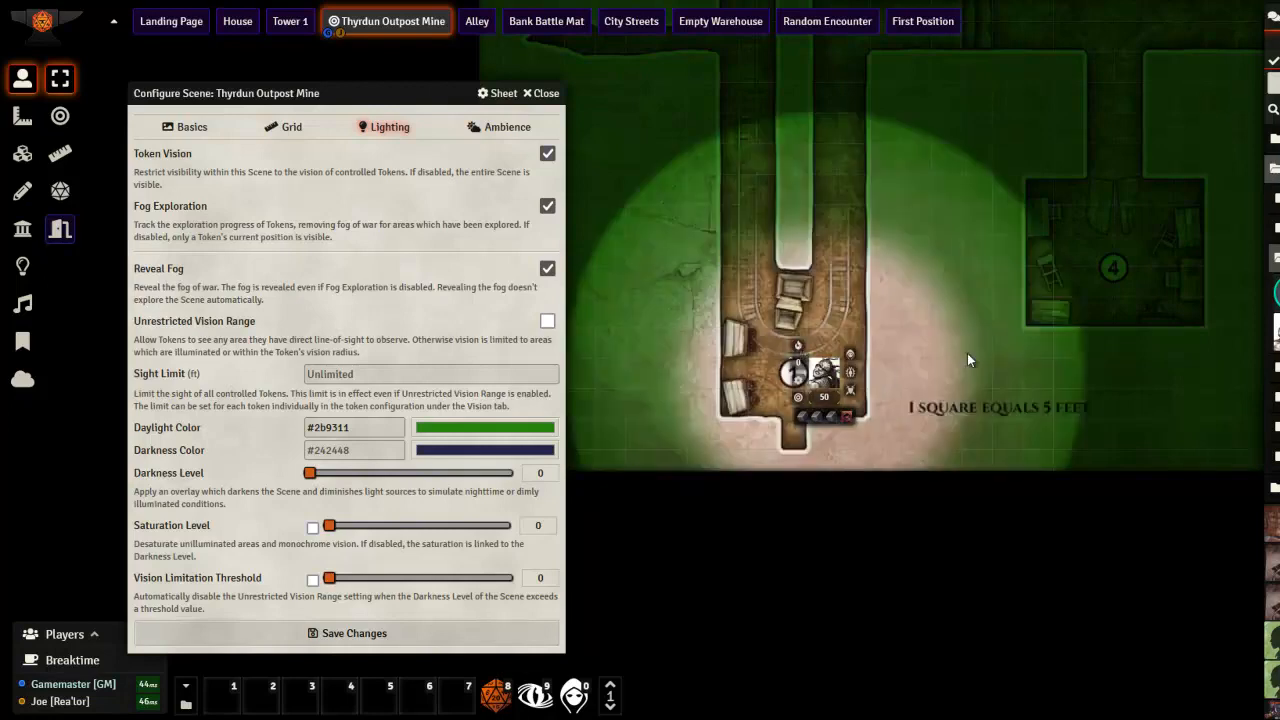
Set the mine scene's Daylight Color to white, #ffffff.
click(458, 427)
drag(352, 49, 350, 0)
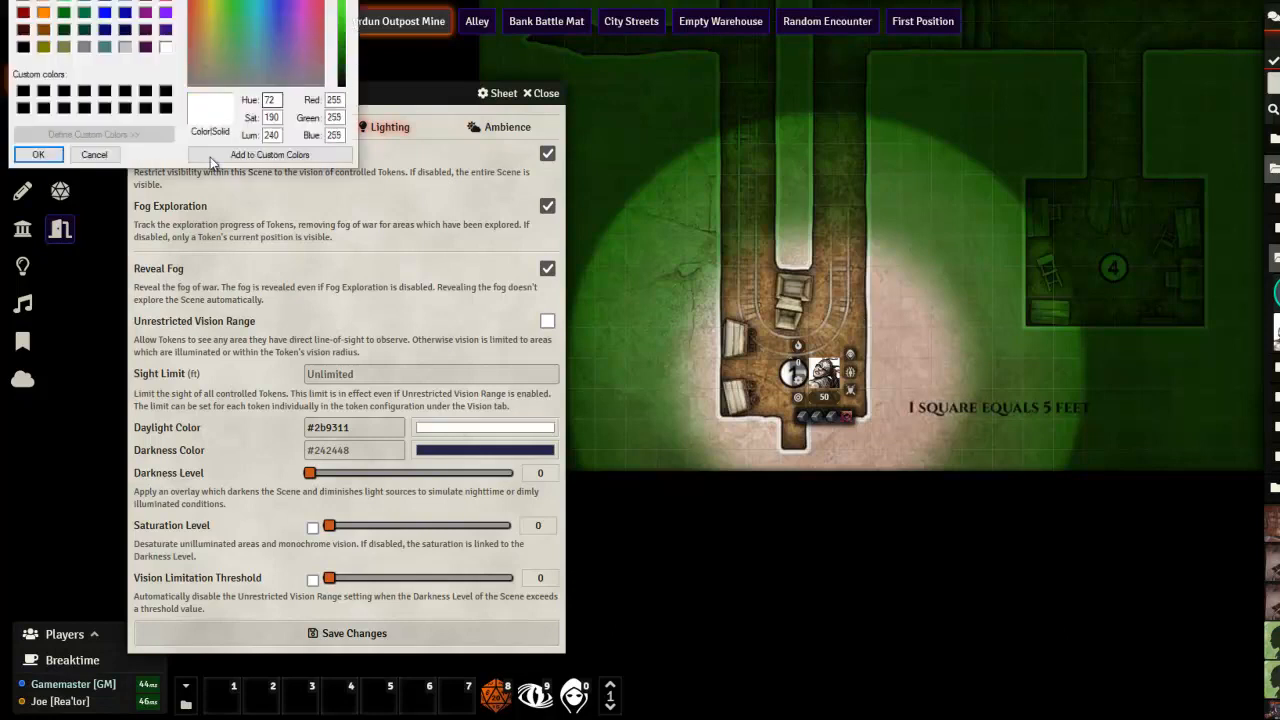
click(45, 156)
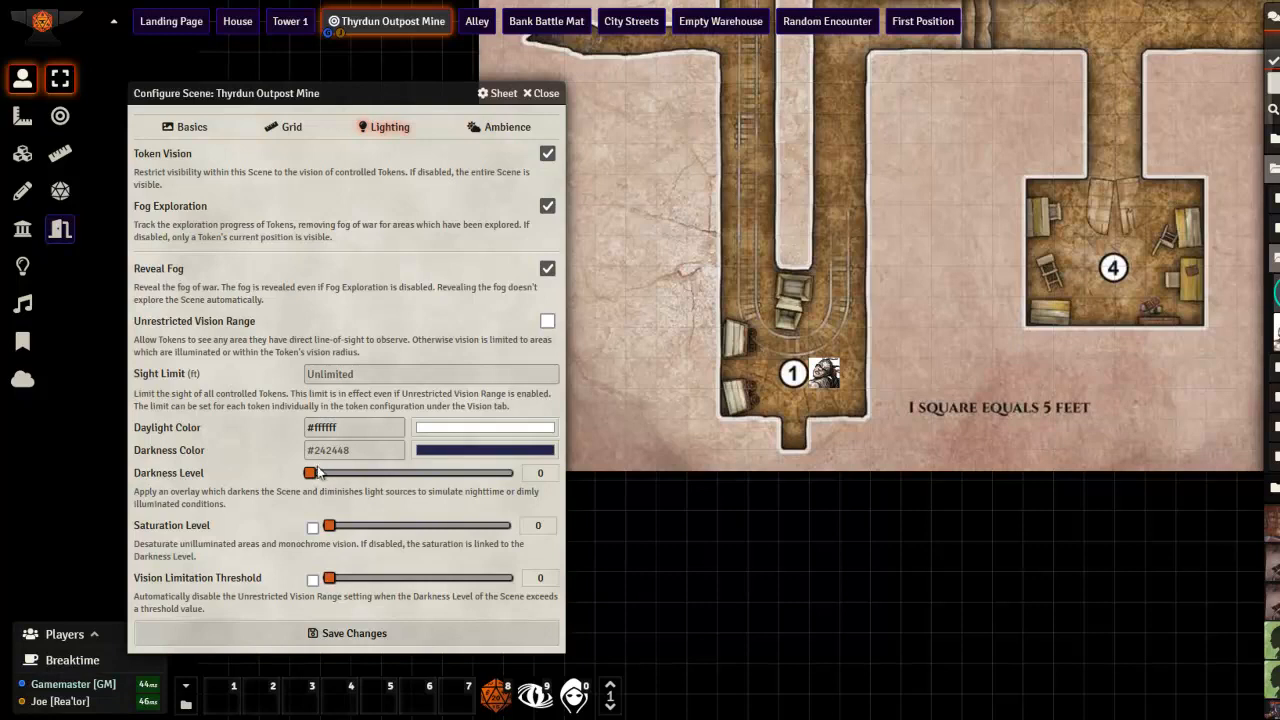
Use the lighting controls to transition the mine scene to night, raising its Darkness Level to 1.
mouse_move(311, 472)
mouse_down()
mouse_move(508, 466)
mouse_move(311, 474)
mouse_move(298, 486)
mouse_up()
click(22, 265)
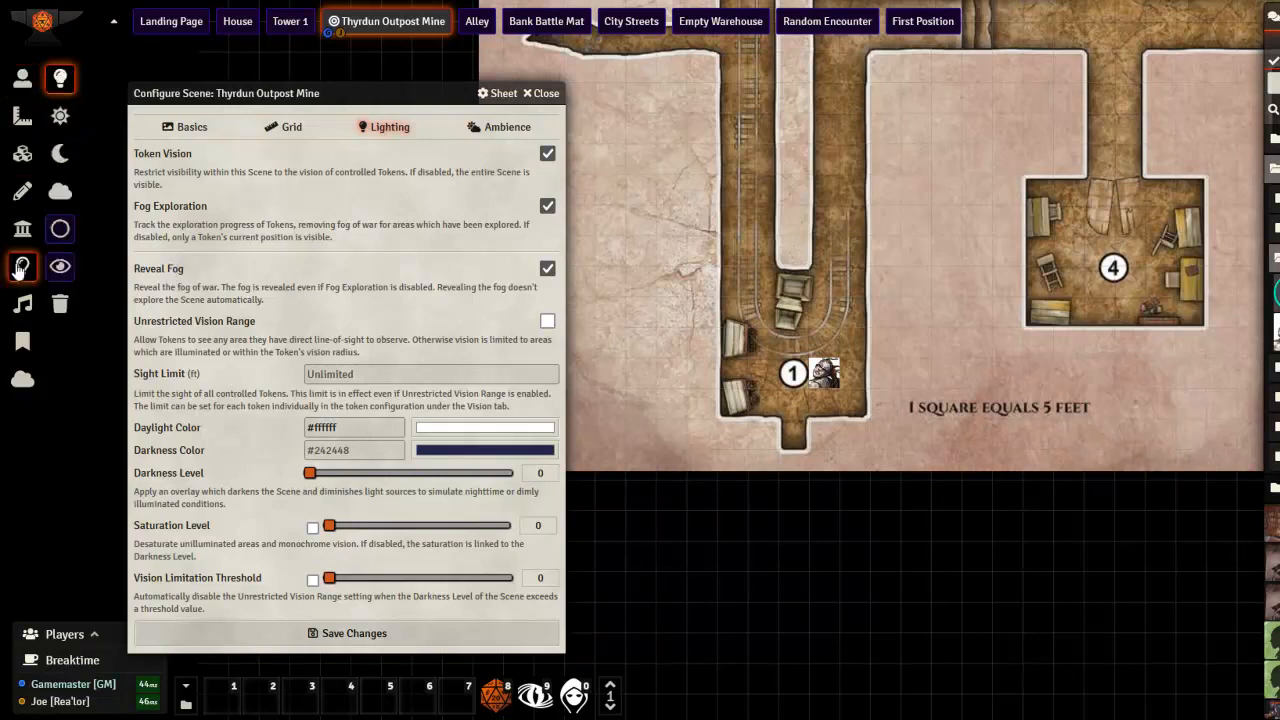
click(60, 155)
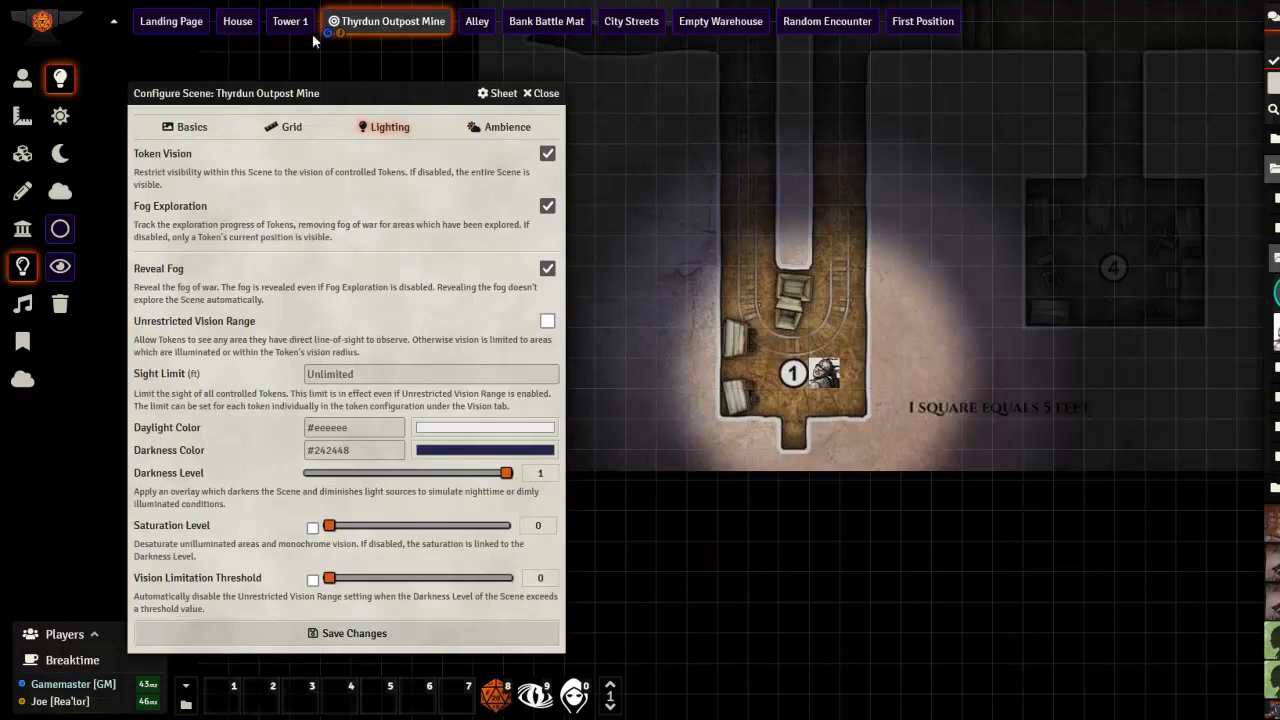
Switch to the House scene and transition it to night.
click(227, 24)
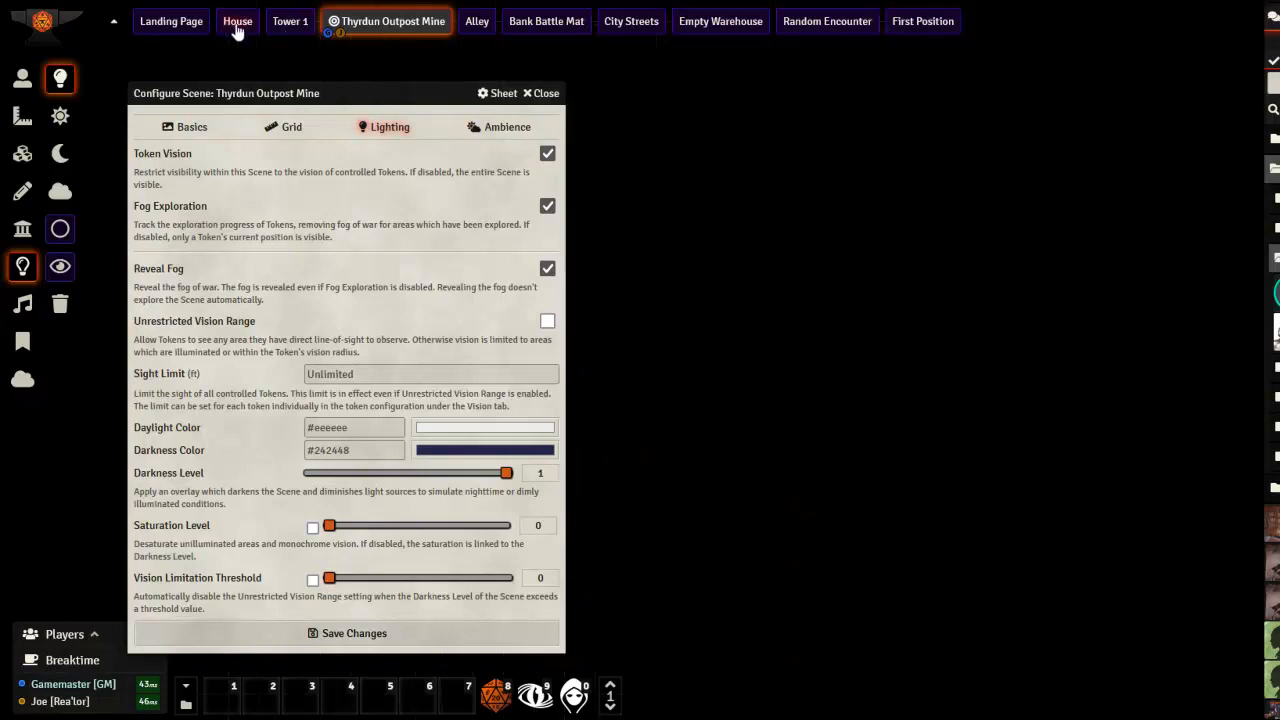
scroll(841, 325, up, 3)
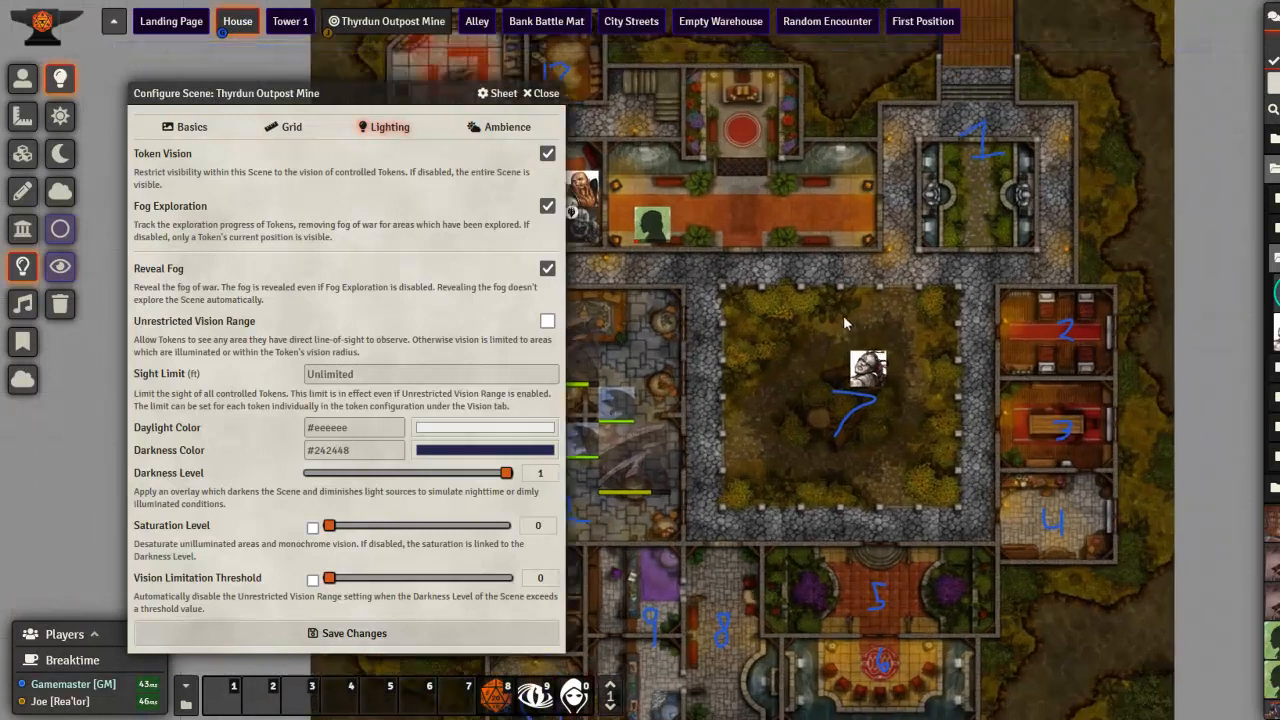
drag(951, 293, 900, 313)
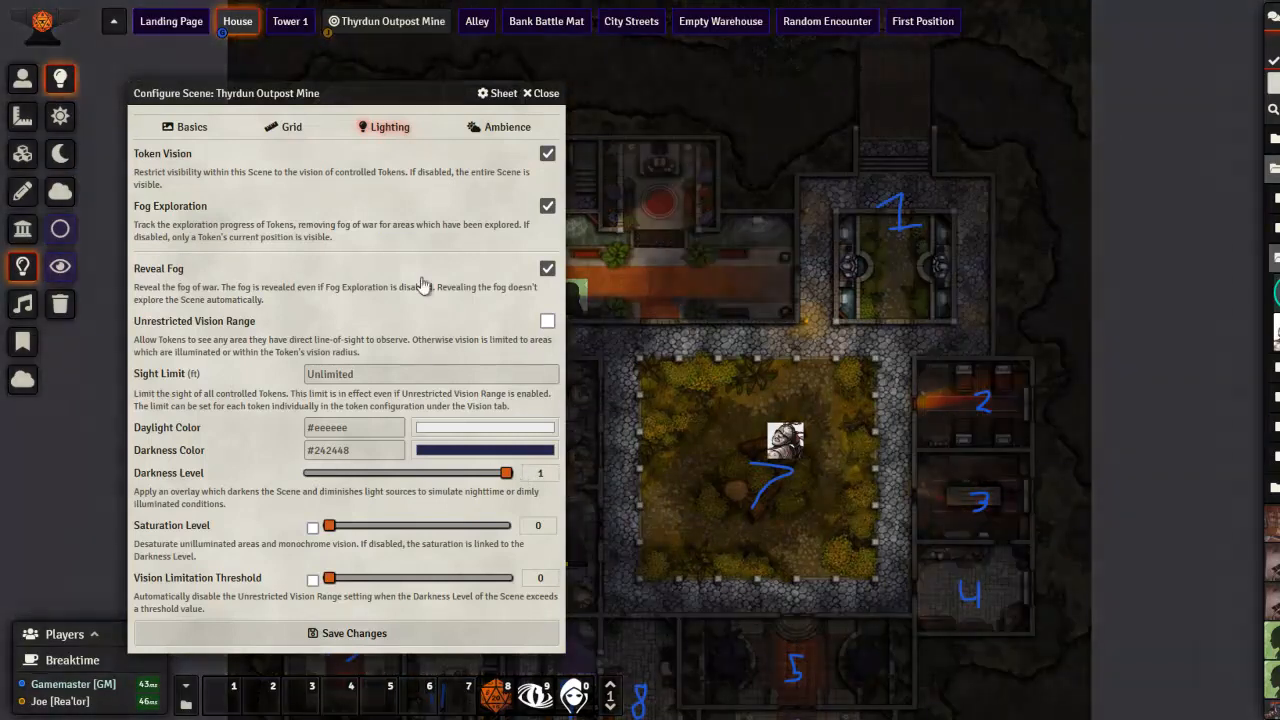
Review the House scene's lighting settings against its darkened courtyard, closing the mine scene's settings first and the House settings when done.
click(553, 94)
right_click(250, 28)
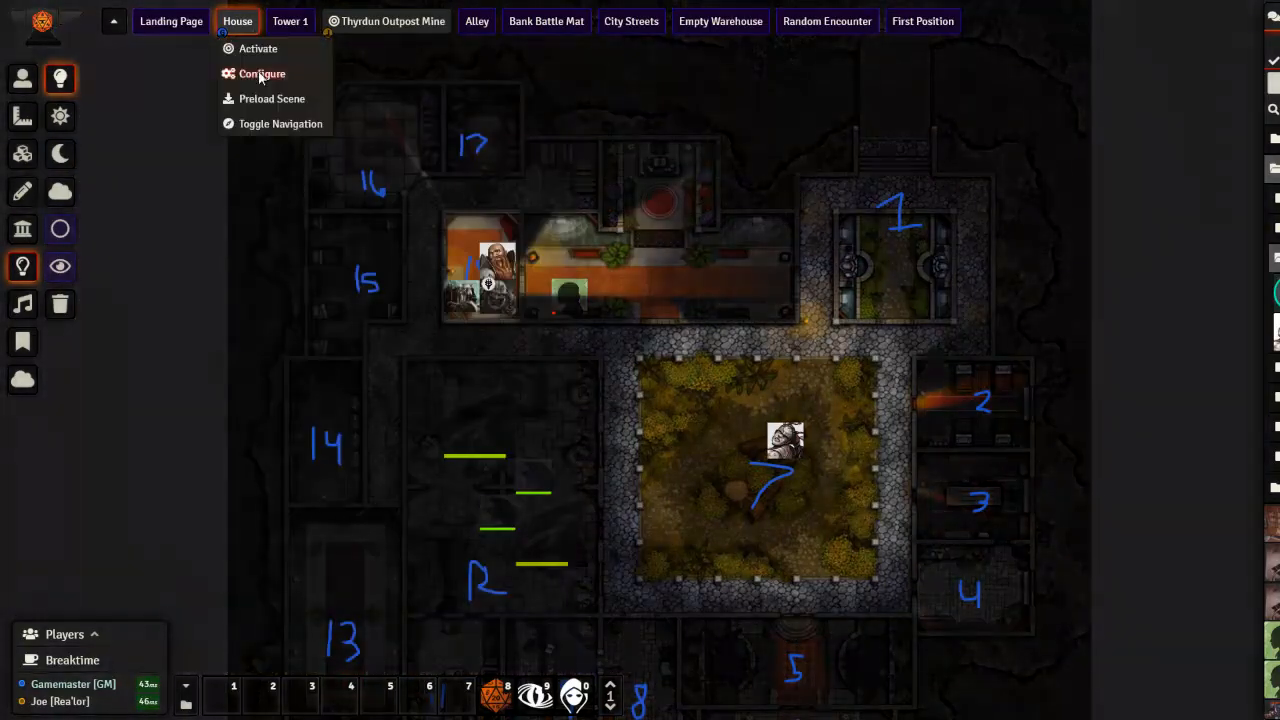
click(262, 71)
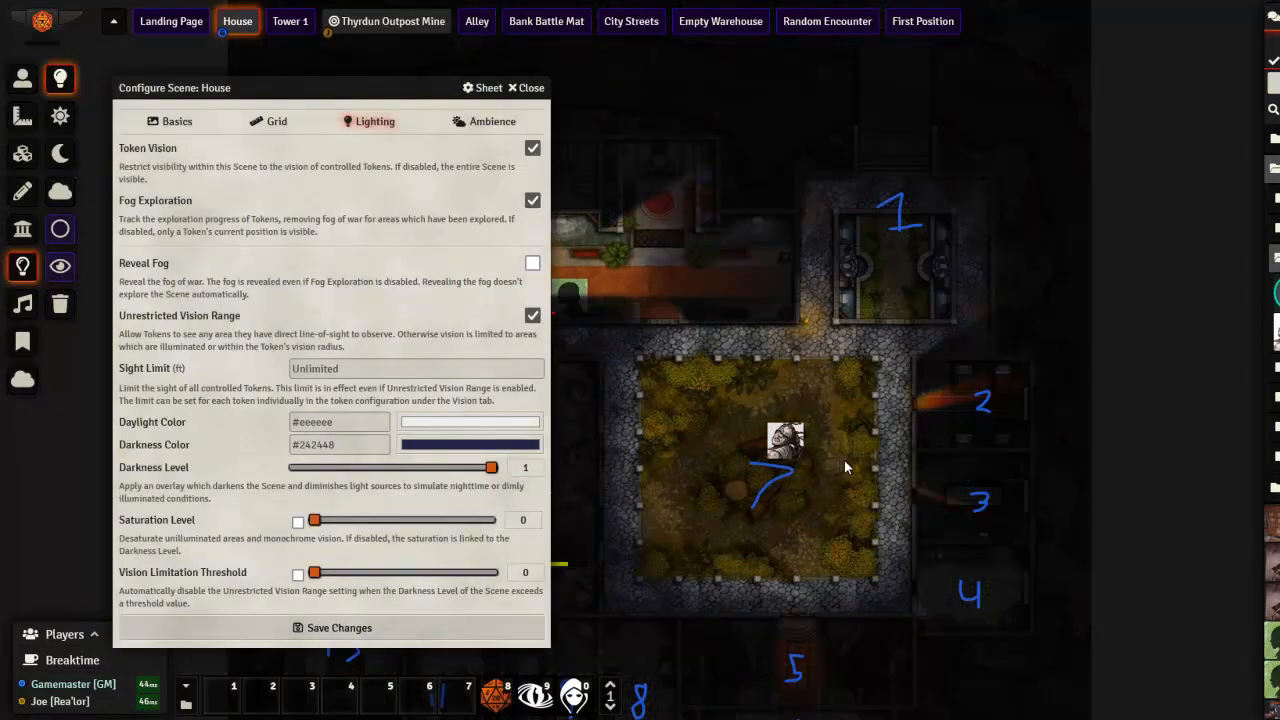
scroll(856, 494, up, 2)
drag(884, 462, 894, 437)
drag(746, 484, 780, 317)
drag(731, 361, 816, 426)
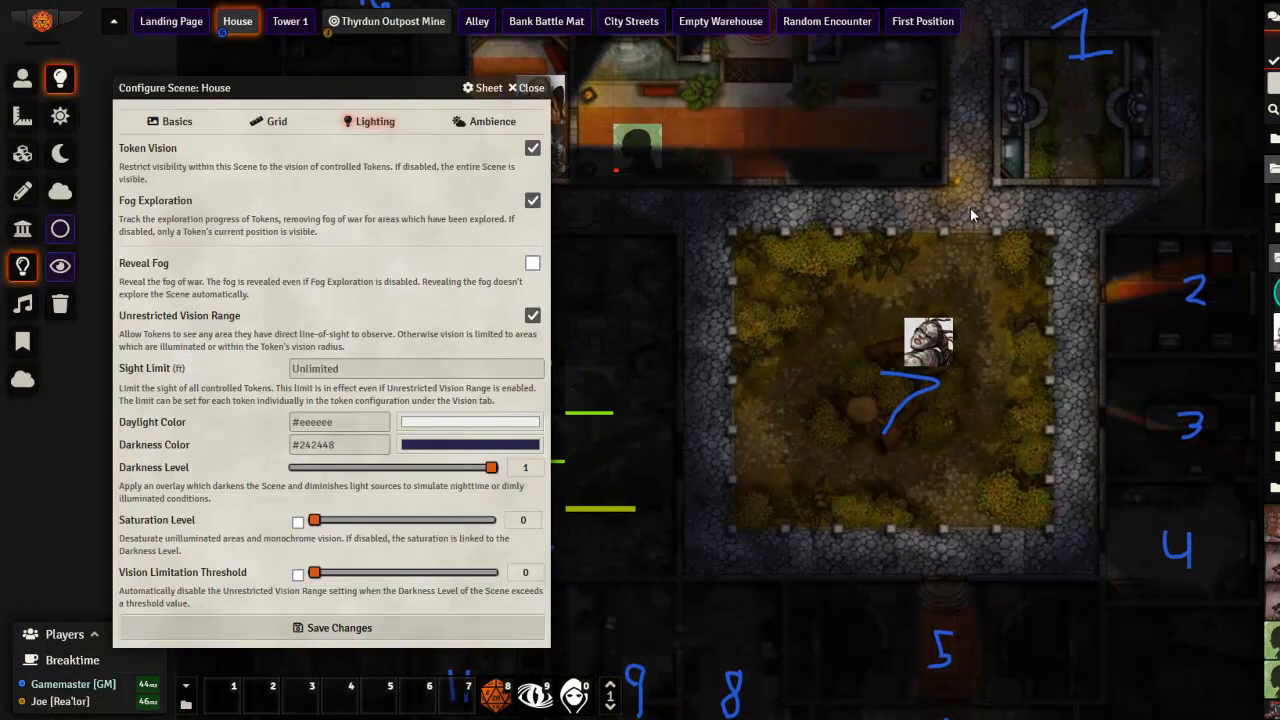
click(530, 88)
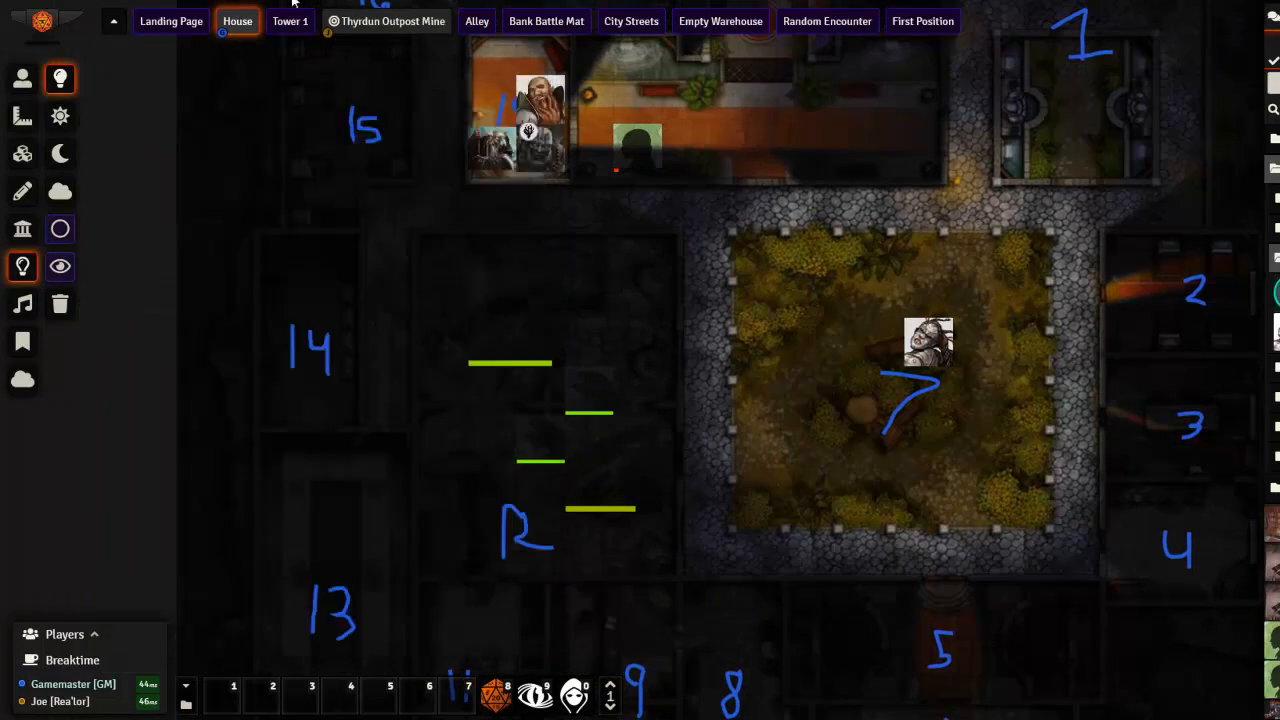
Return to the Thyrdun Outpost Mine scene, open its lighting settings and bring its Darkness Level down to 0.
right_click(378, 24)
click(375, 25)
right_click(373, 25)
click(368, 49)
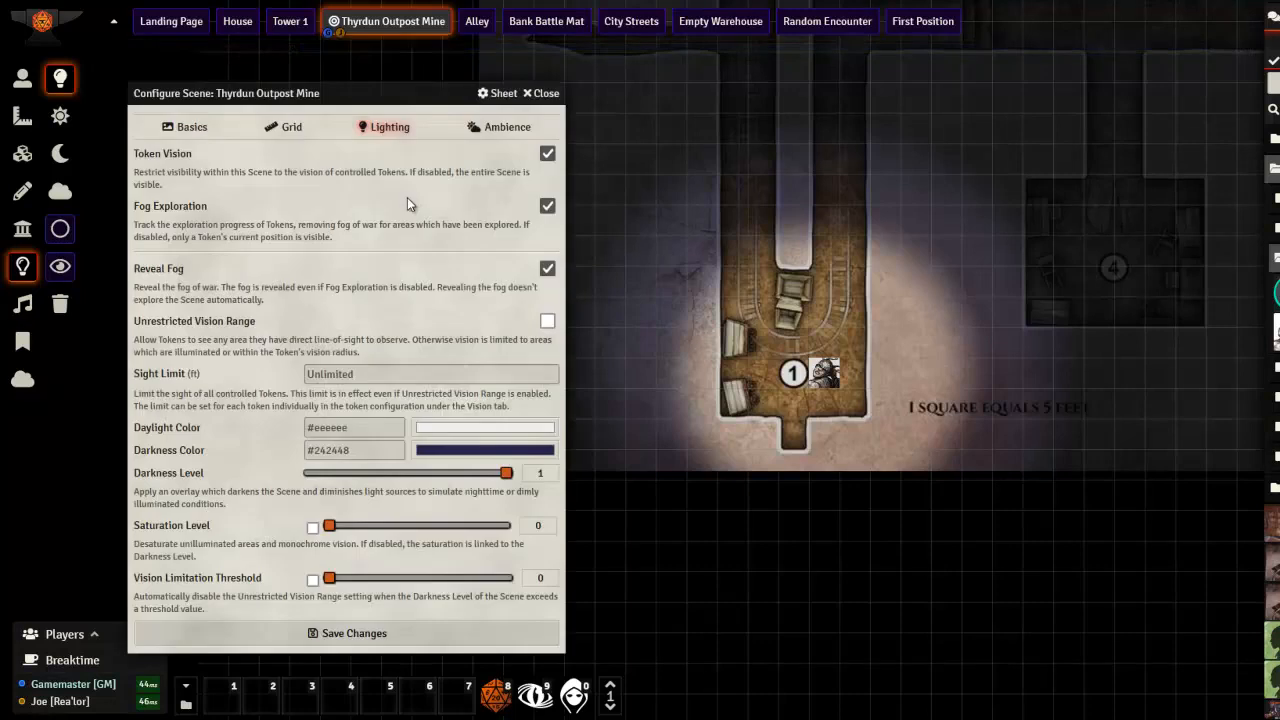
click(308, 476)
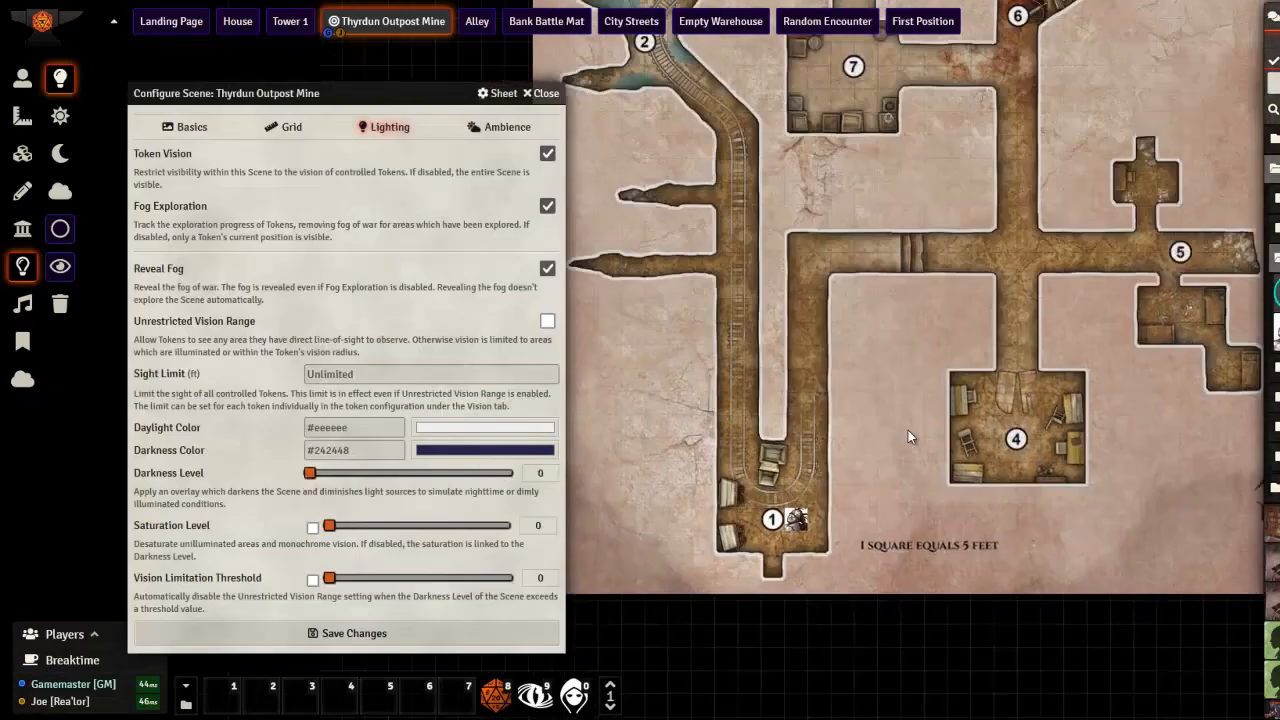
drag(908, 430, 891, 268)
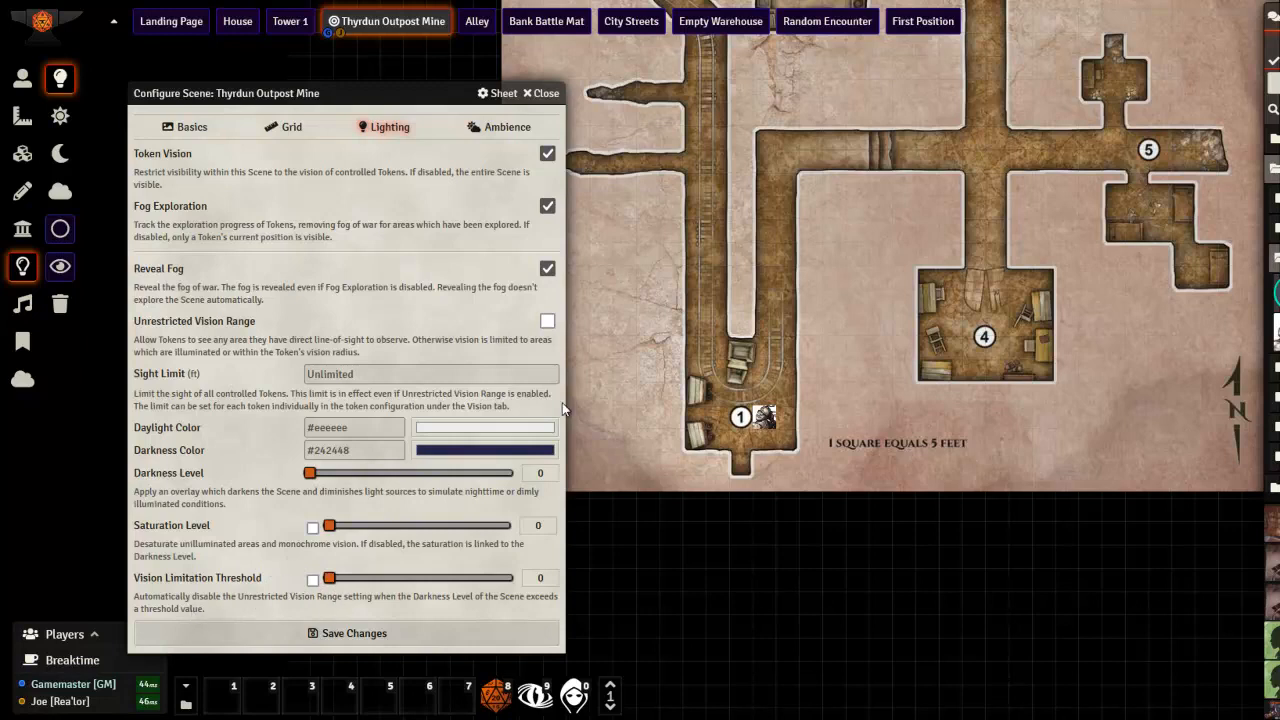
Enable Unrestricted Vision Range for the mine scene, move the Vision Limitation Threshold to 0.7 and save the settings.
click(547, 320)
drag(318, 582, 452, 582)
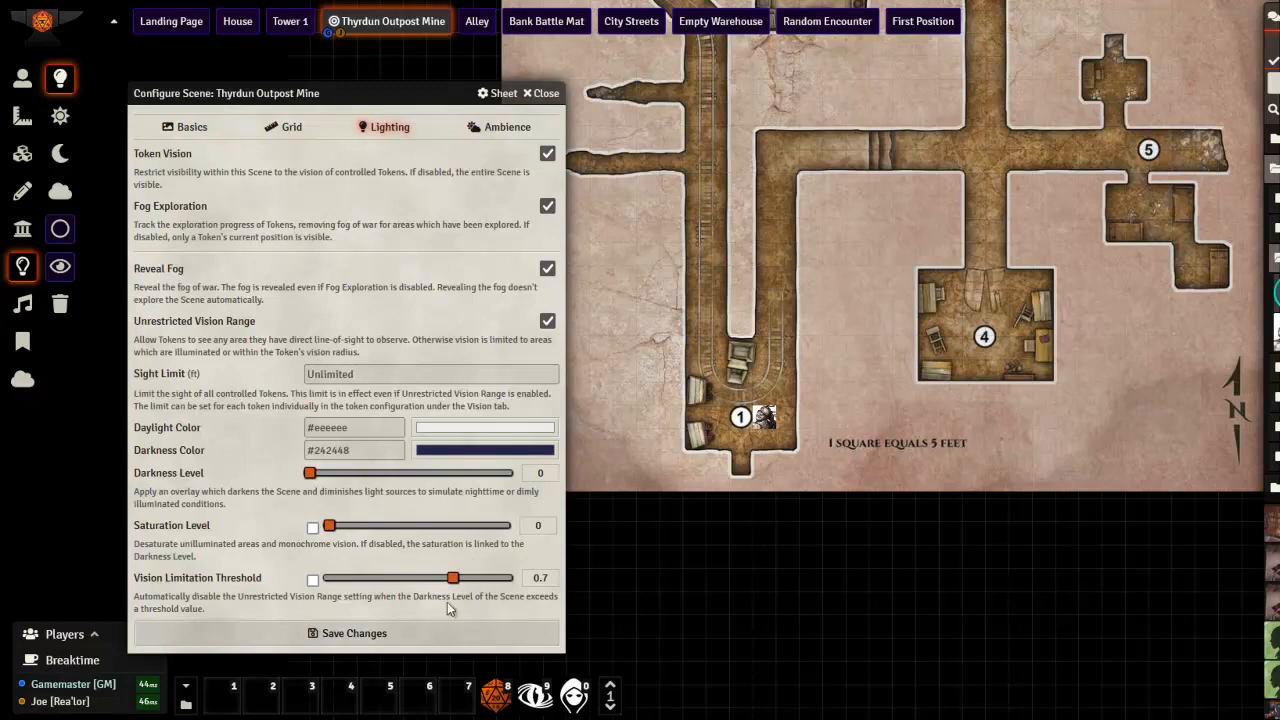
click(436, 636)
Reopen the mine scene's lighting settings and select the token at area 1 to check what it sees.
right_click(365, 35)
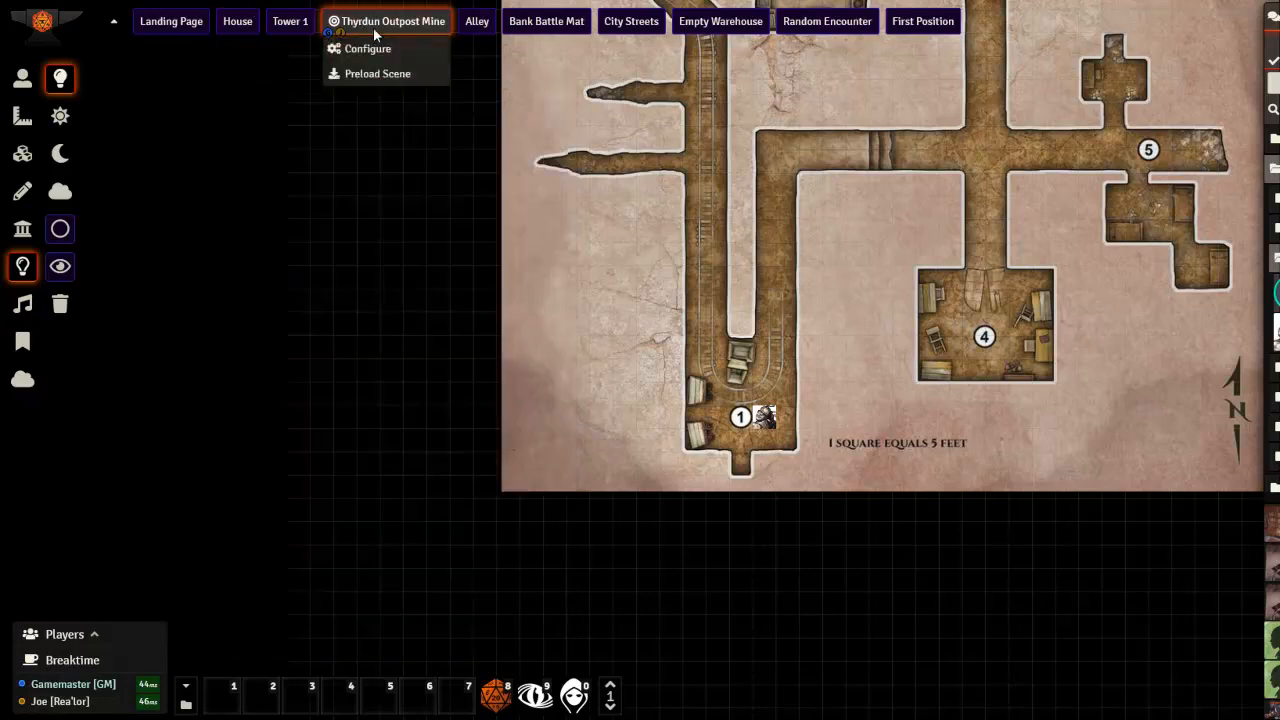
click(376, 52)
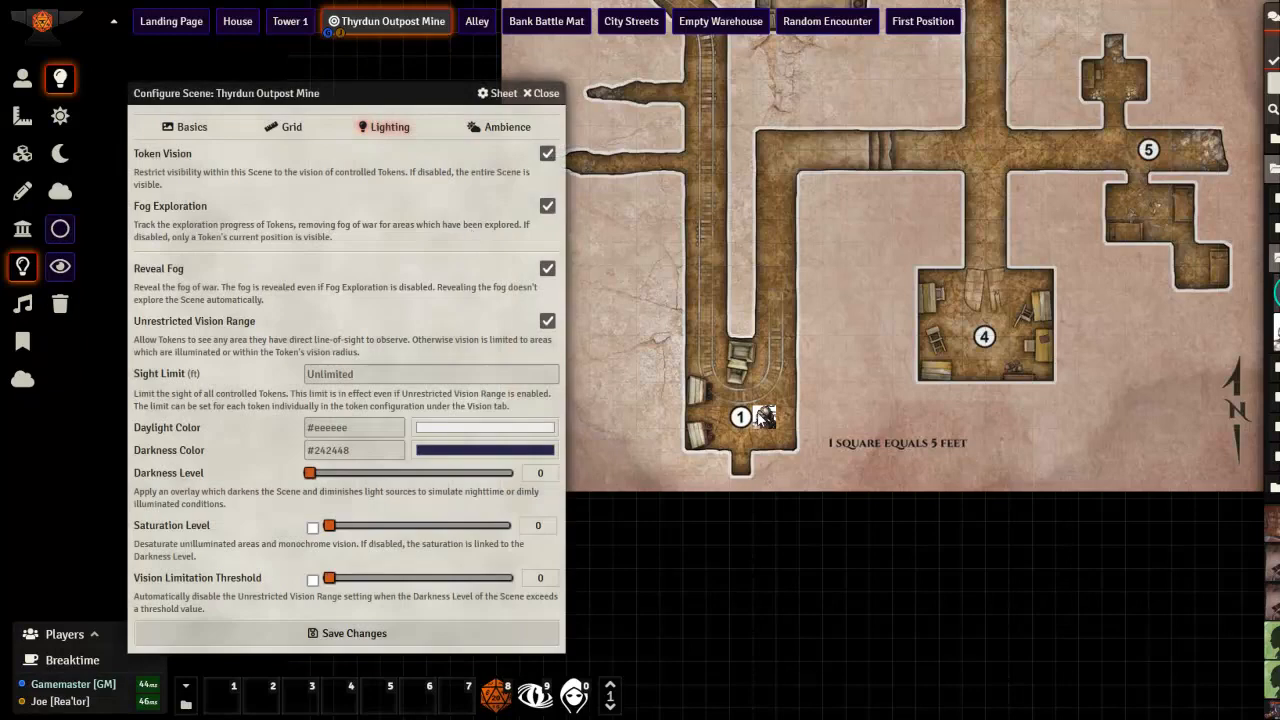
click(24, 81)
click(764, 420)
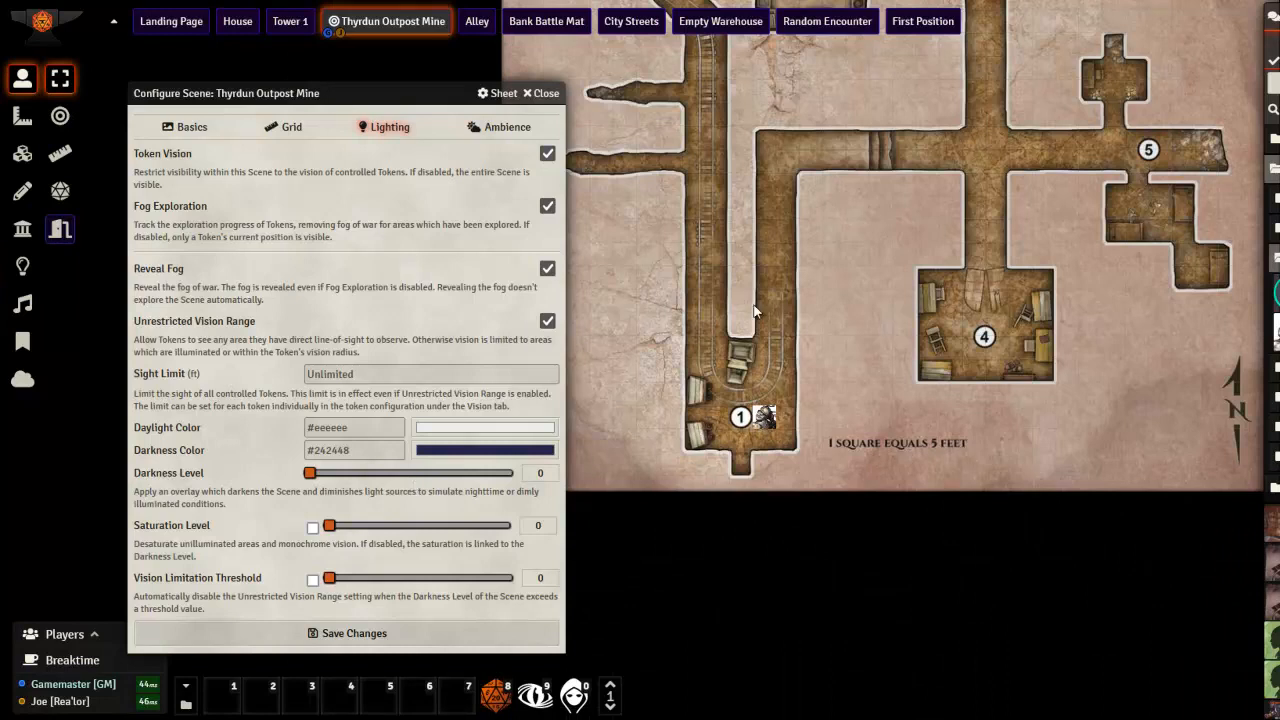
scroll(774, 318, down, 5)
scroll(762, 437, up, 2)
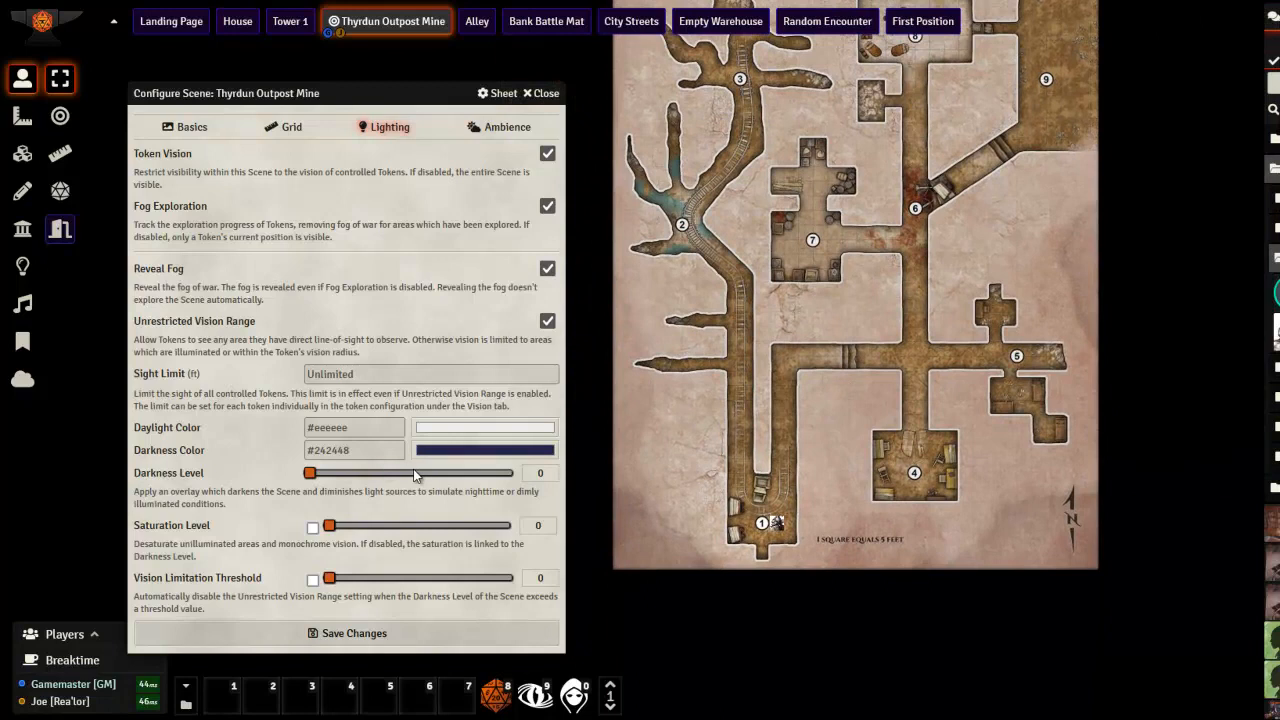
Activate the mine scene's Vision Limitation Threshold, set it to 0.75 and save the settings.
click(455, 578)
click(450, 638)
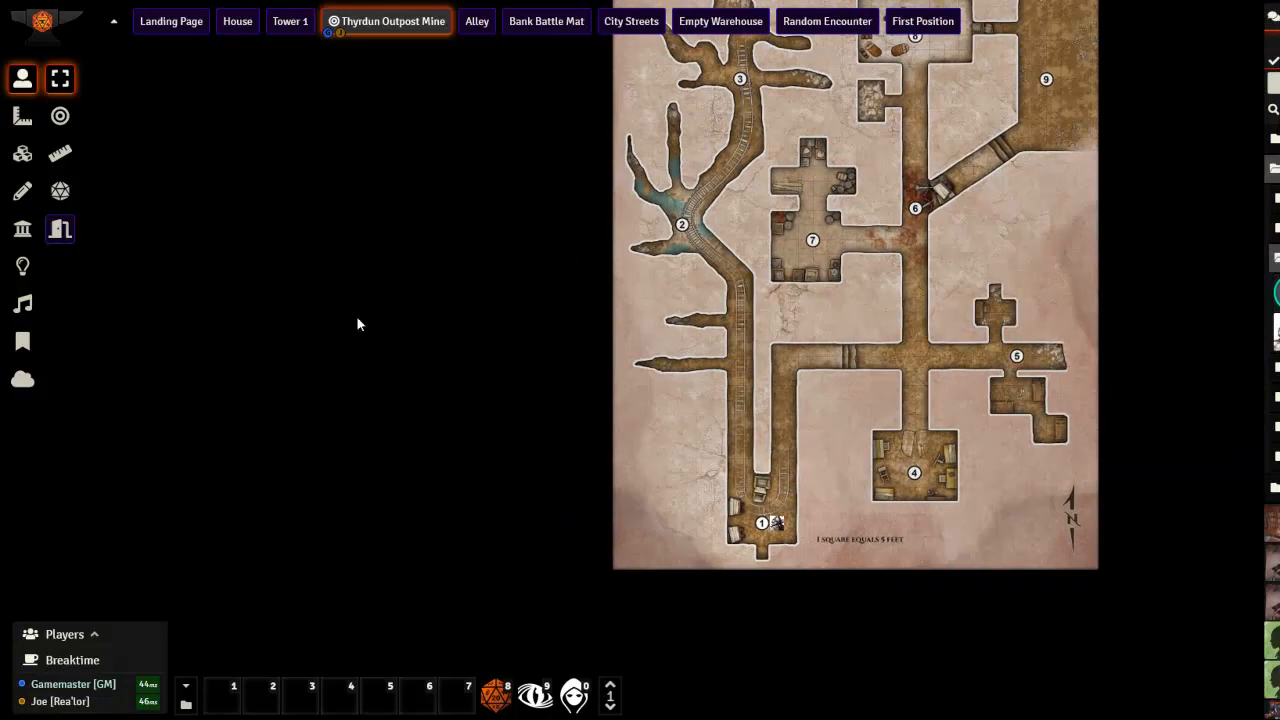
right_click(400, 28)
click(388, 50)
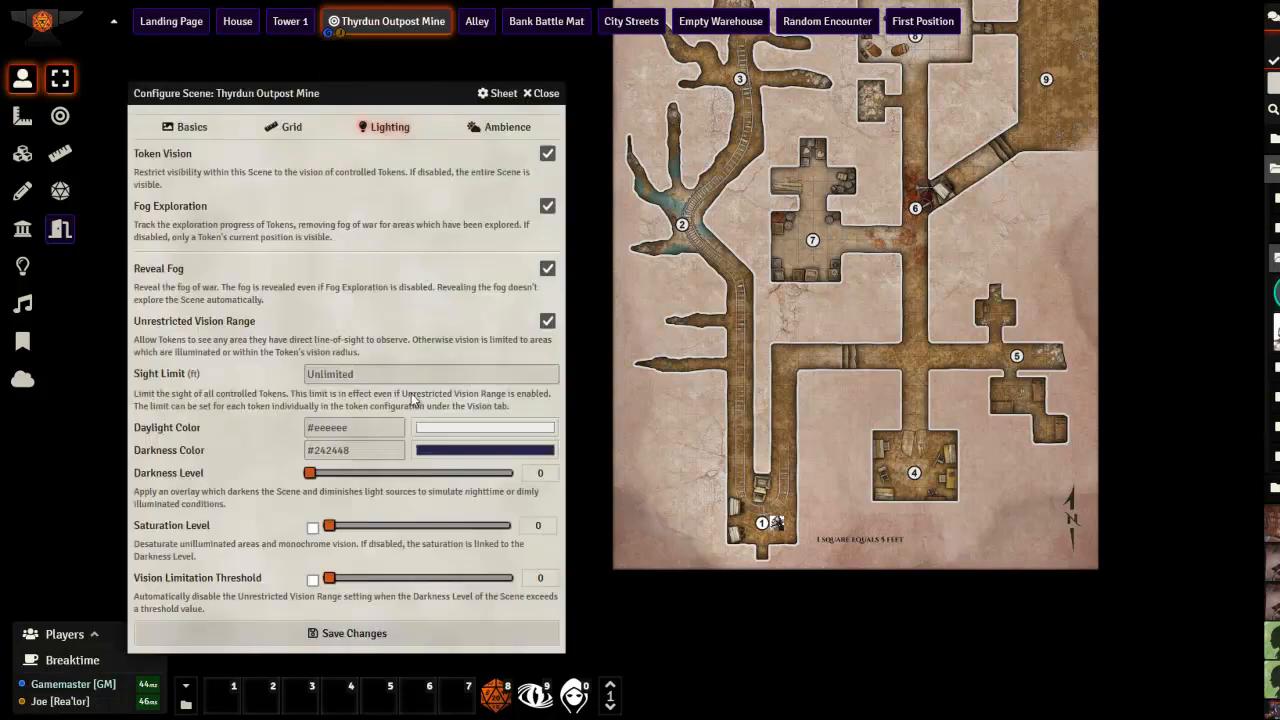
click(313, 579)
click(463, 579)
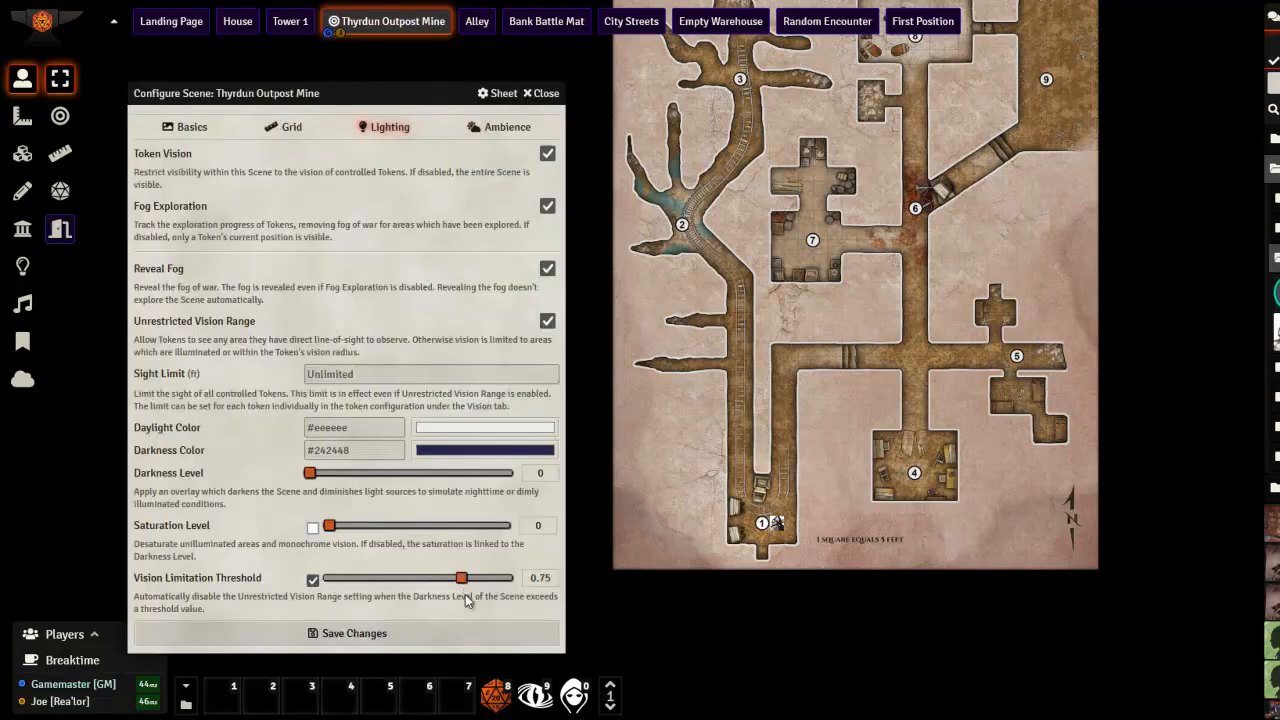
click(462, 632)
Reopen the mine scene's settings, try a higher Darkness Level, reset it to 0, deactivate the Vision Limitation Threshold, and close without saving.
right_click(374, 30)
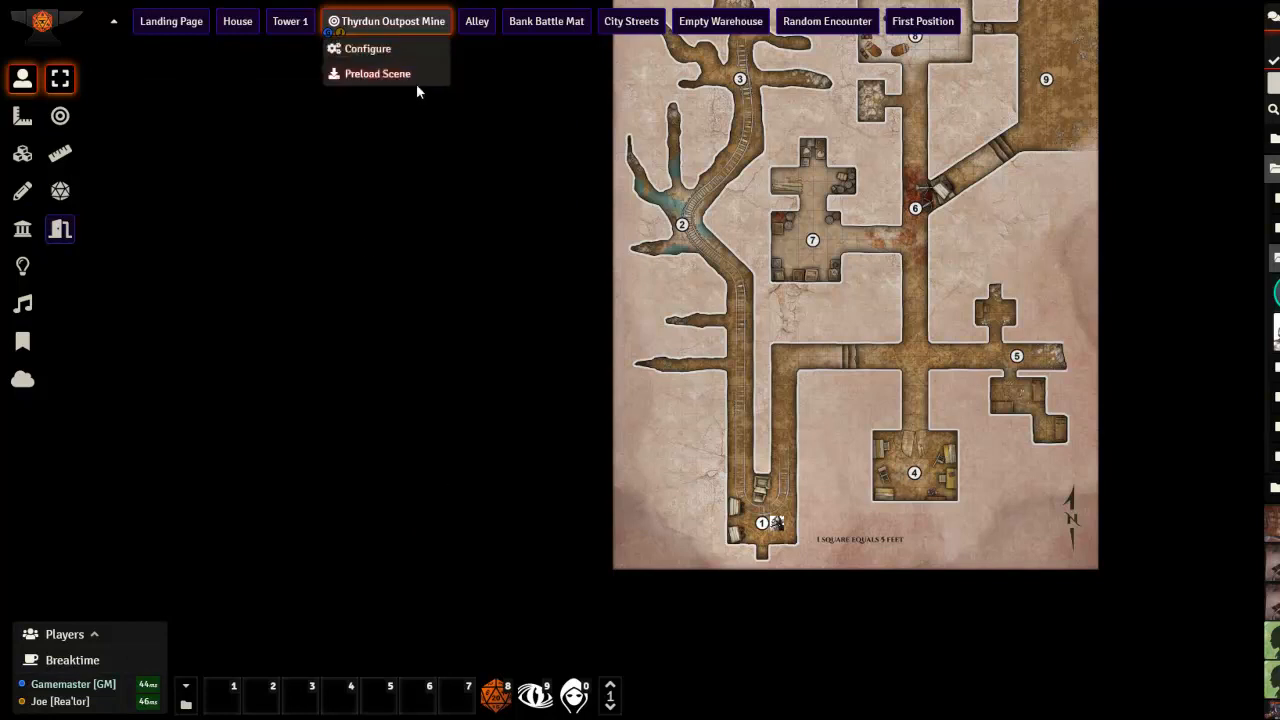
click(401, 49)
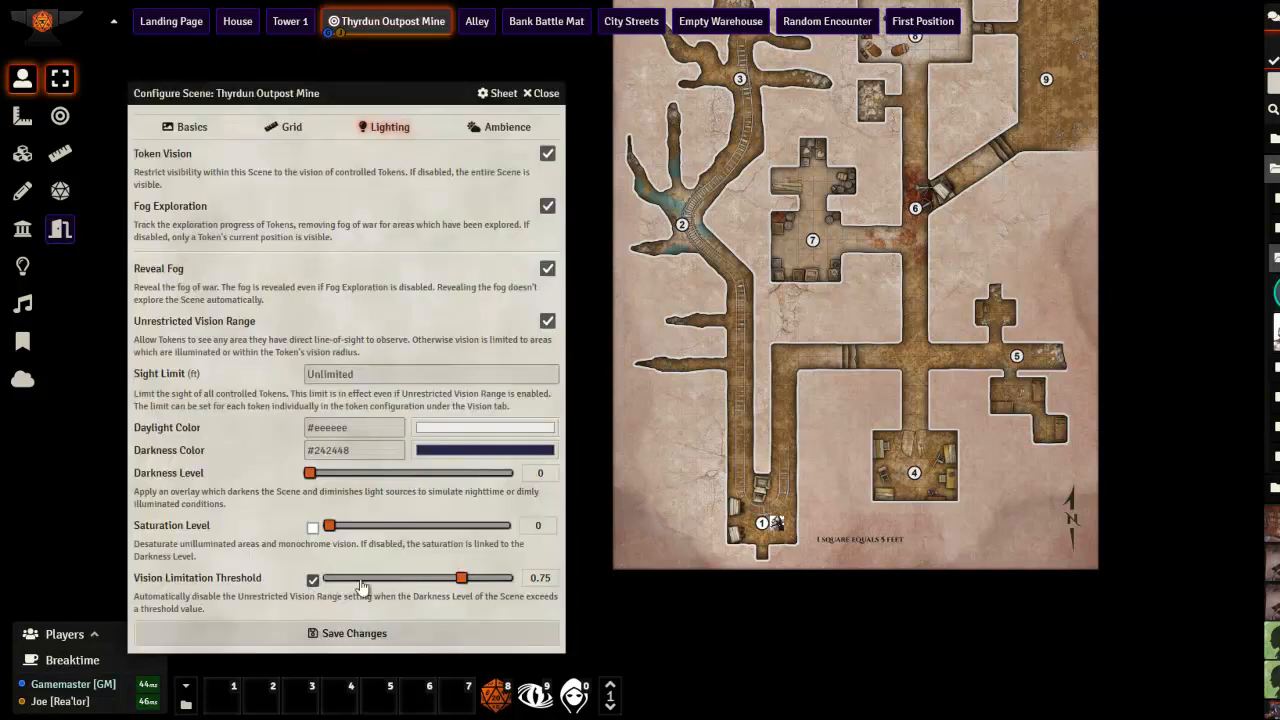
click(452, 475)
drag(452, 482, 306, 482)
click(313, 581)
drag(336, 587, 312, 582)
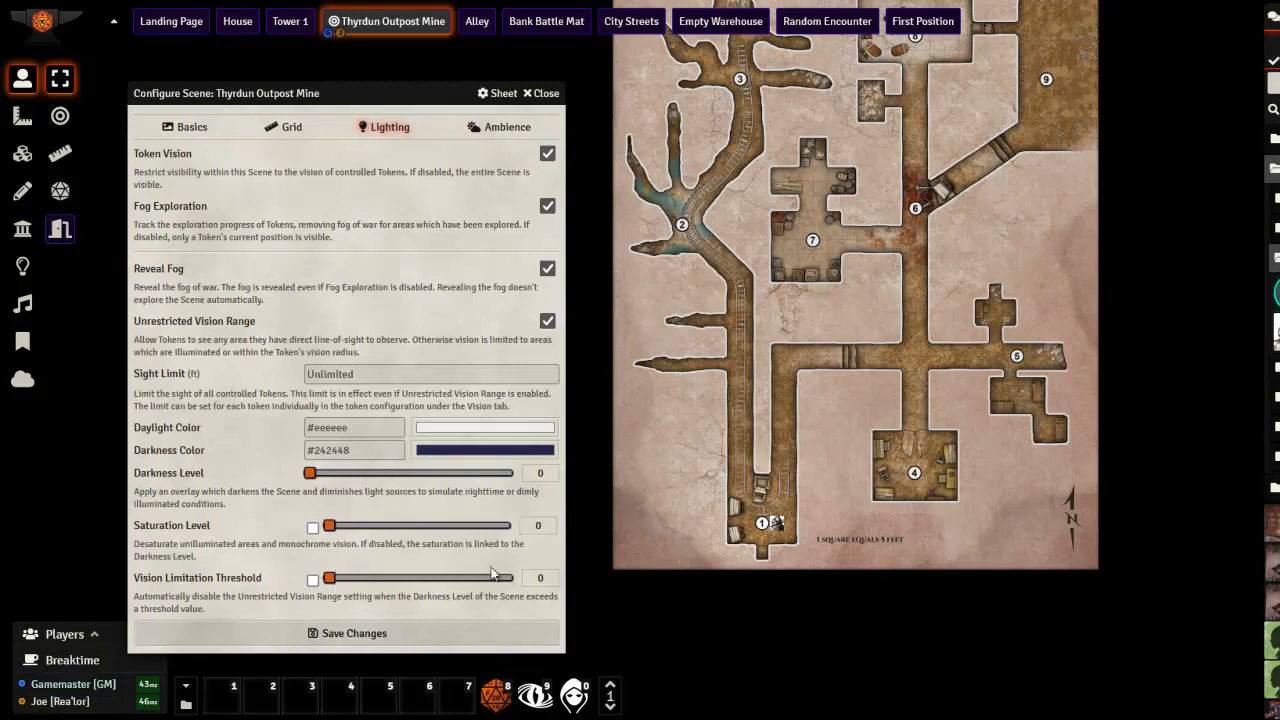
mouse_move(340, 93)
mouse_down()
mouse_move(371, 57)
mouse_move(364, 86)
mouse_up()
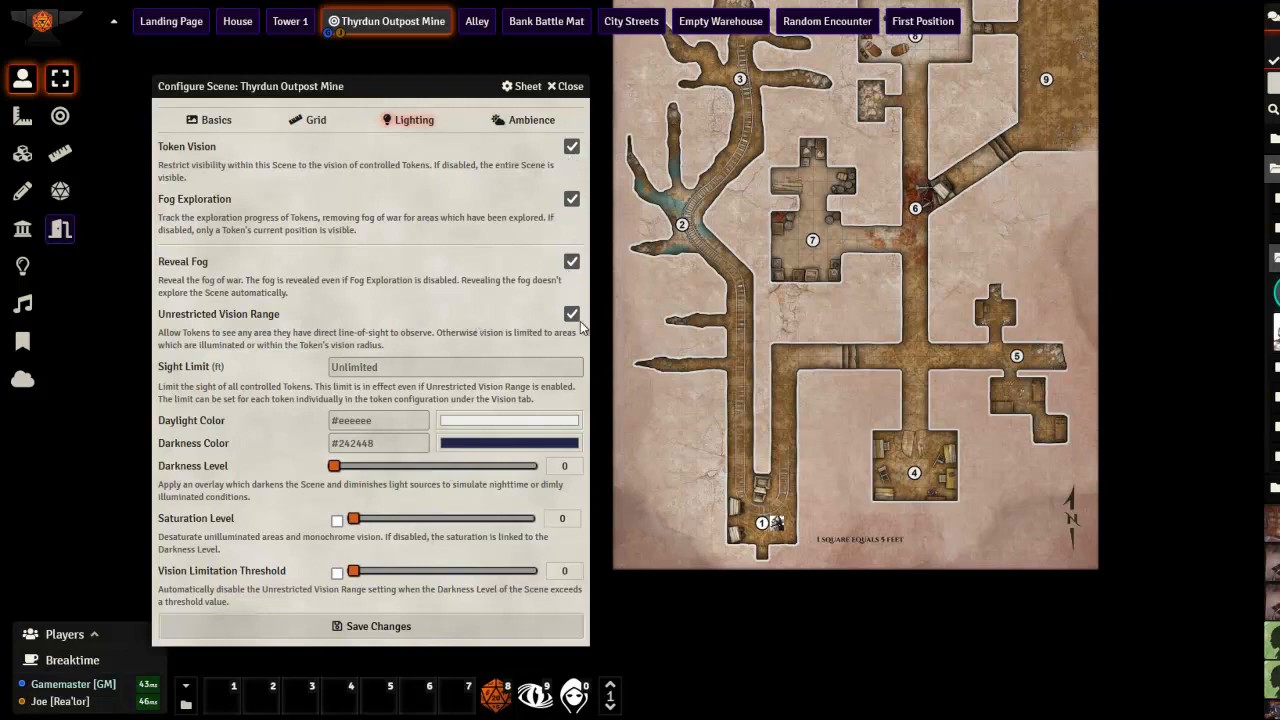
click(566, 86)
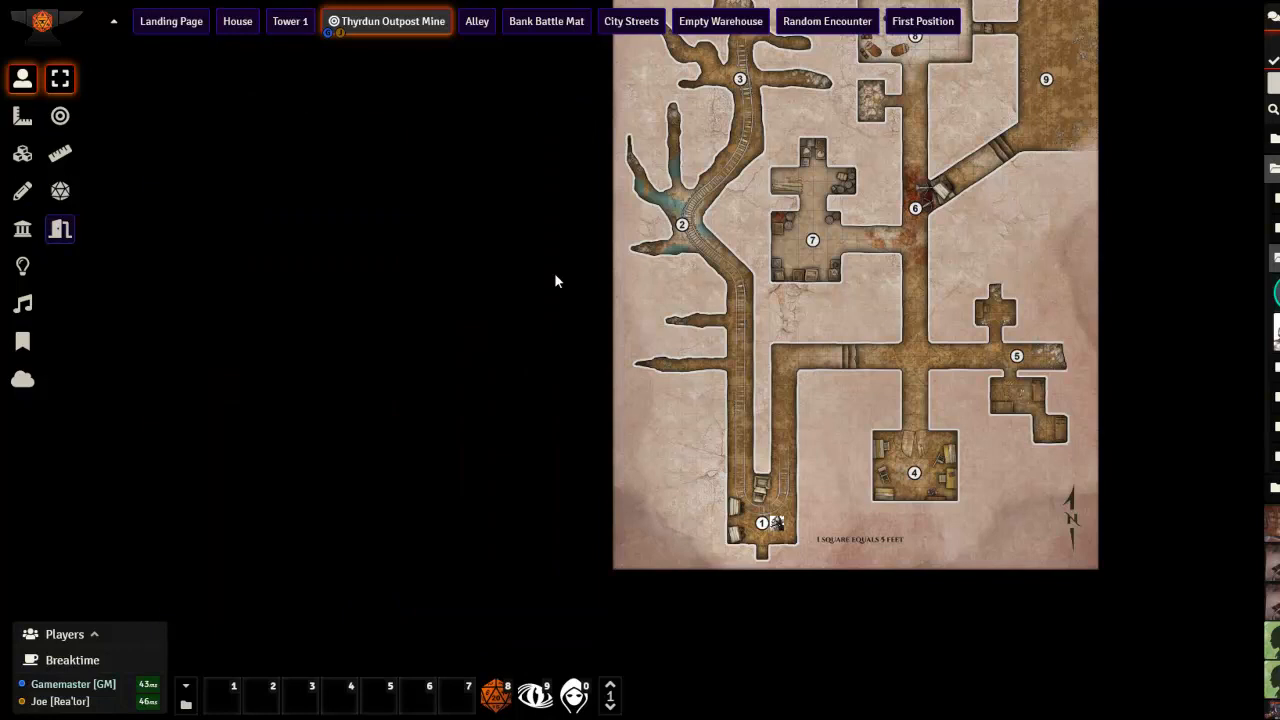
Switch to the House scene, inspect its wall layout and return to the token view.
drag(555, 275, 463, 346)
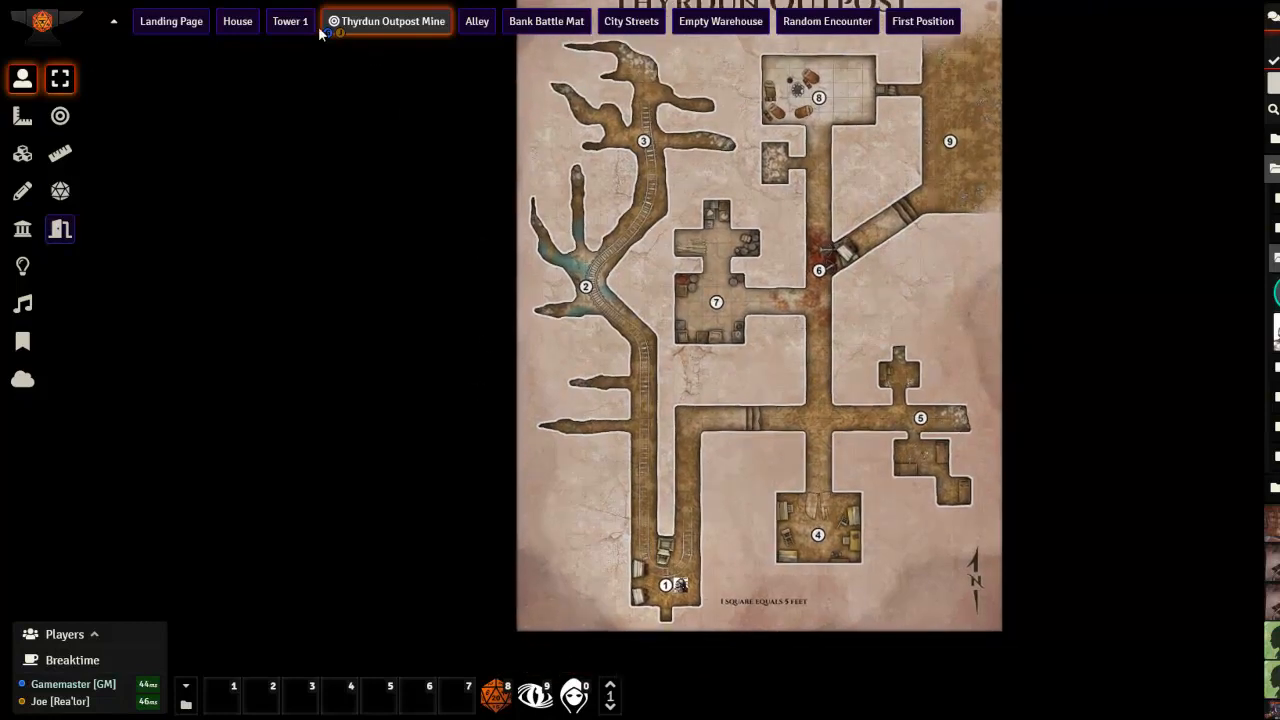
click(240, 30)
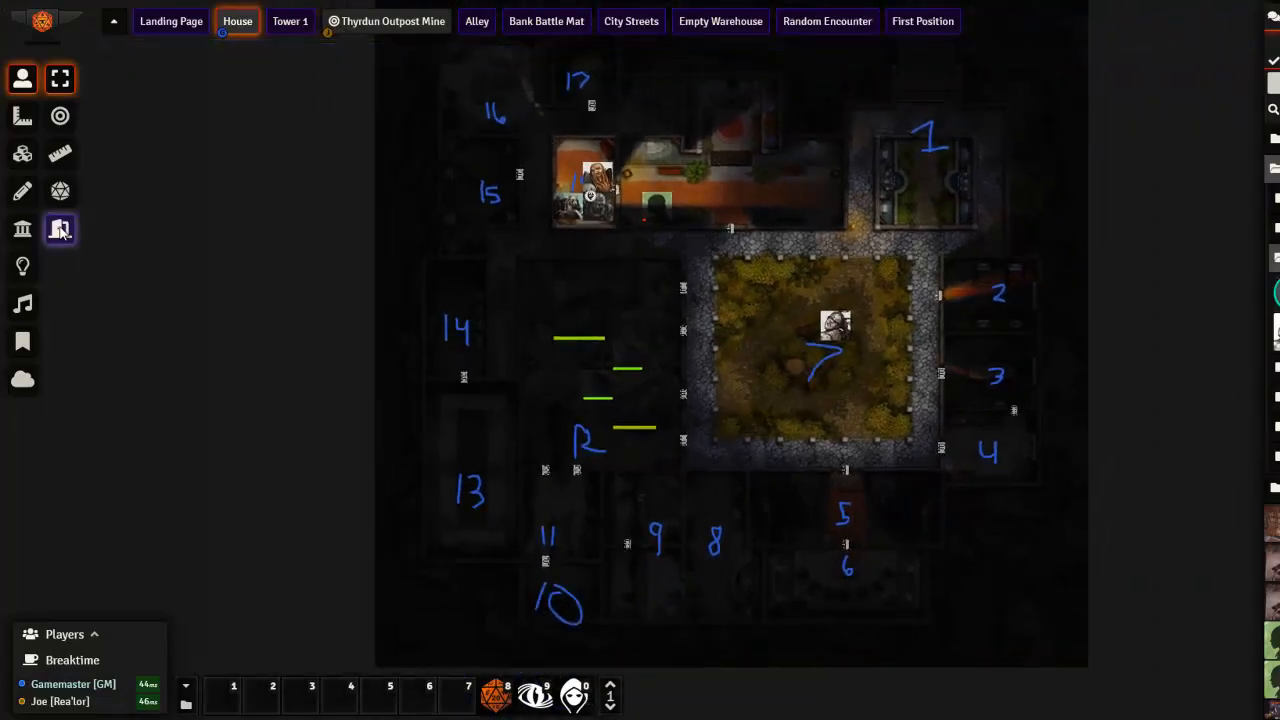
click(22, 228)
drag(866, 346, 758, 392)
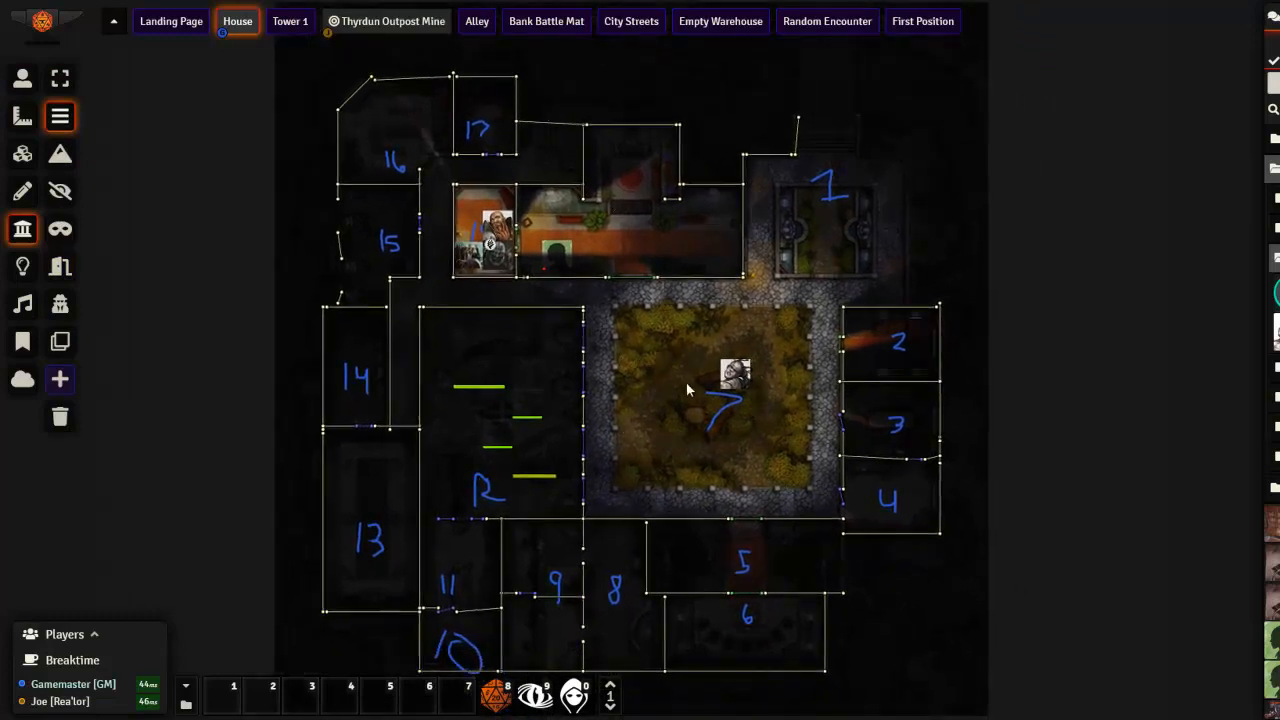
click(26, 86)
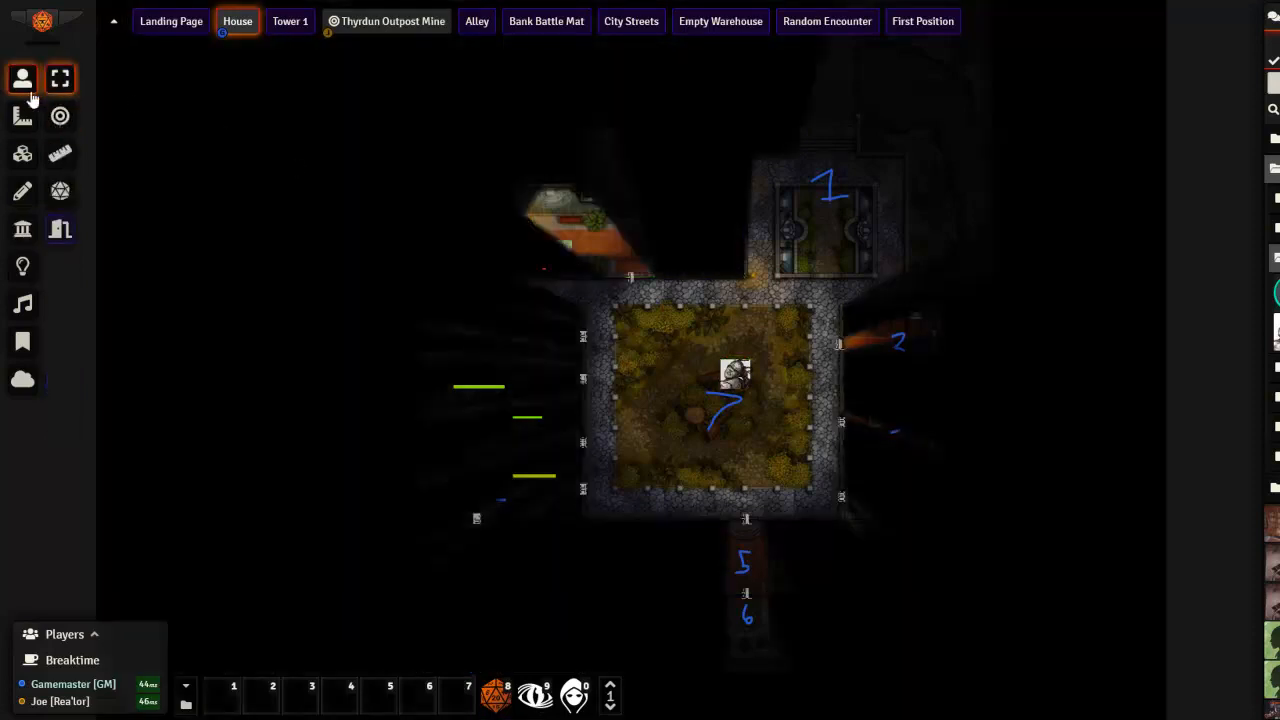
Transition the House scene to daylight and check the view of the token in courtyard 7.
click(23, 266)
click(60, 118)
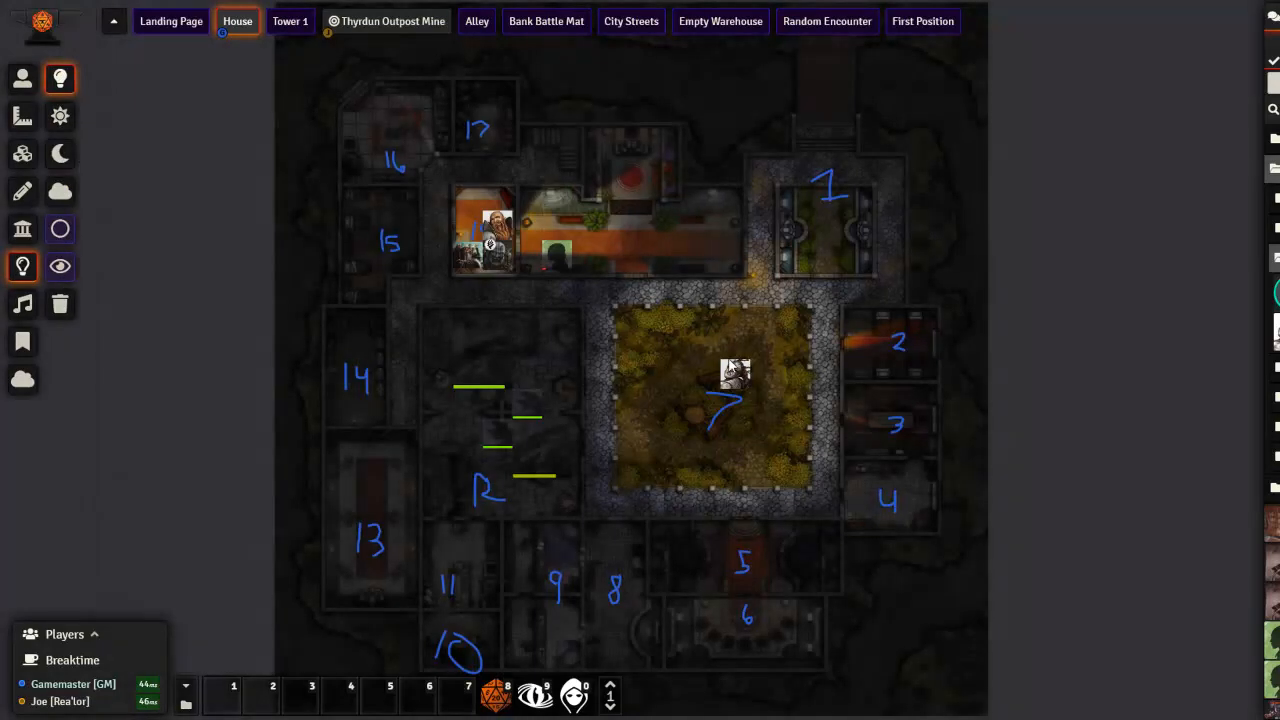
click(24, 84)
click(737, 372)
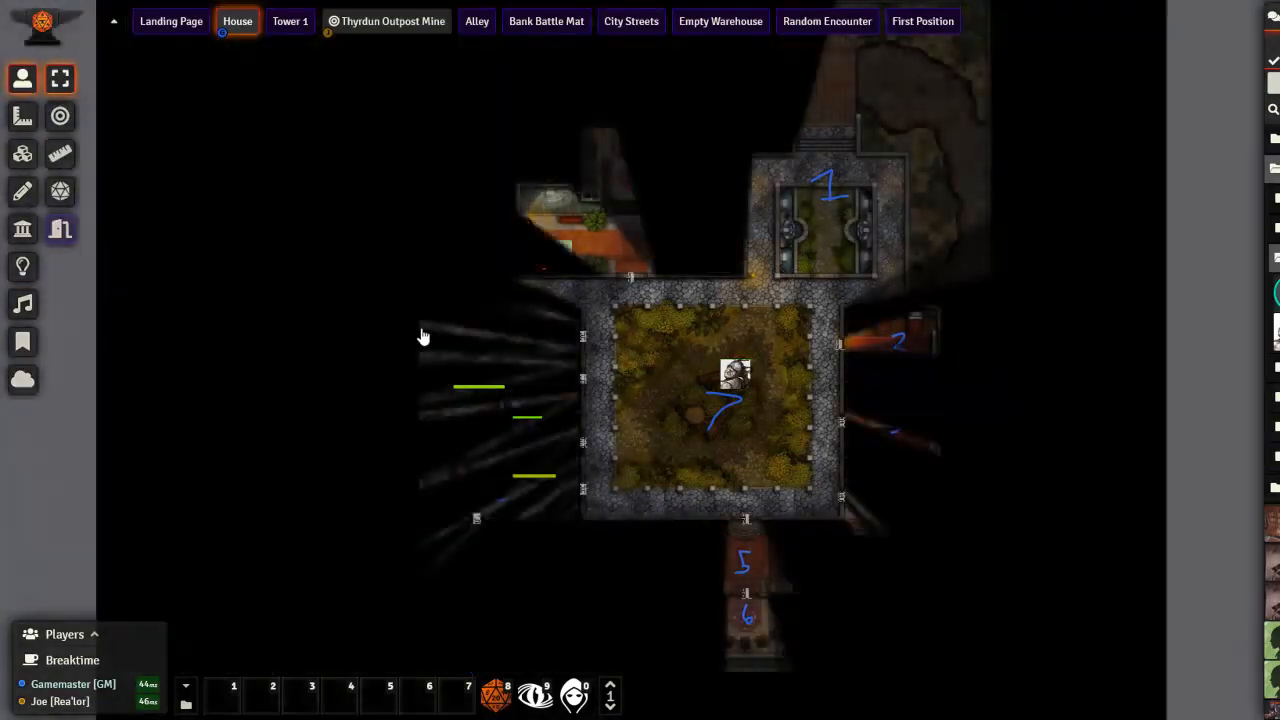
click(22, 265)
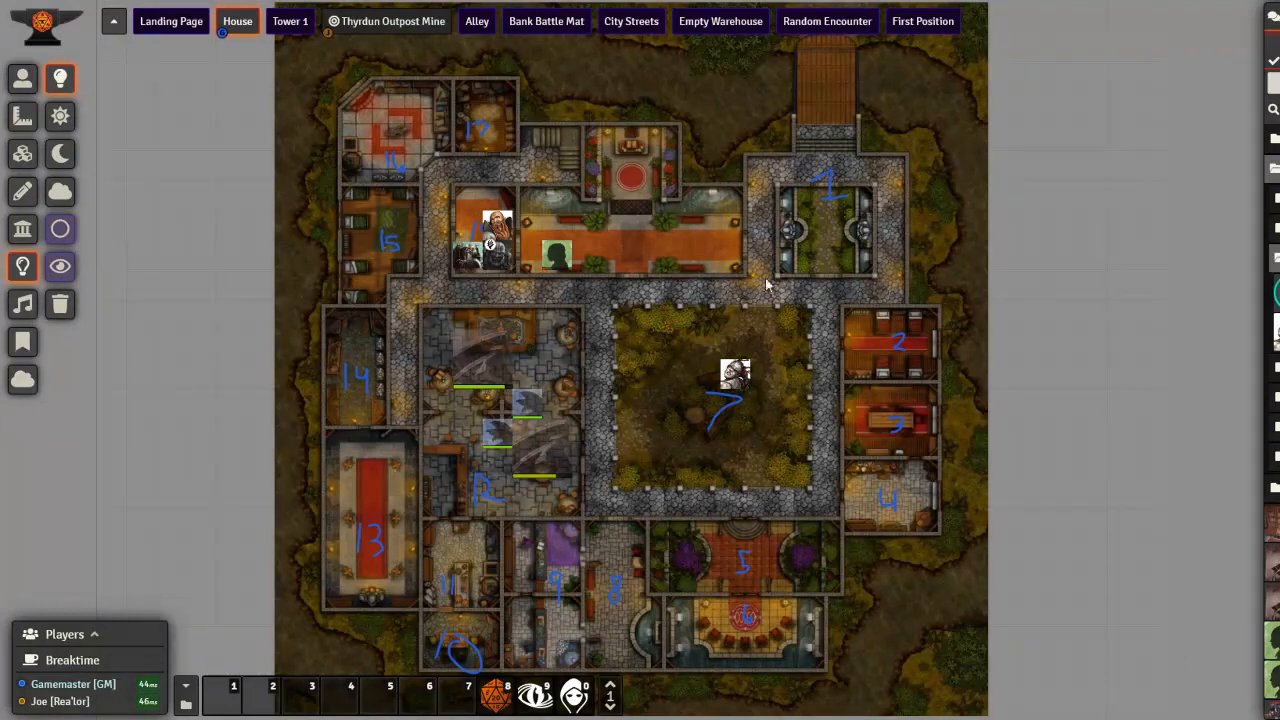
Move the token from courtyard 7 to the corridor between rooms 15 and 16.
click(23, 79)
click(740, 378)
drag(743, 386, 426, 212)
click(578, 291)
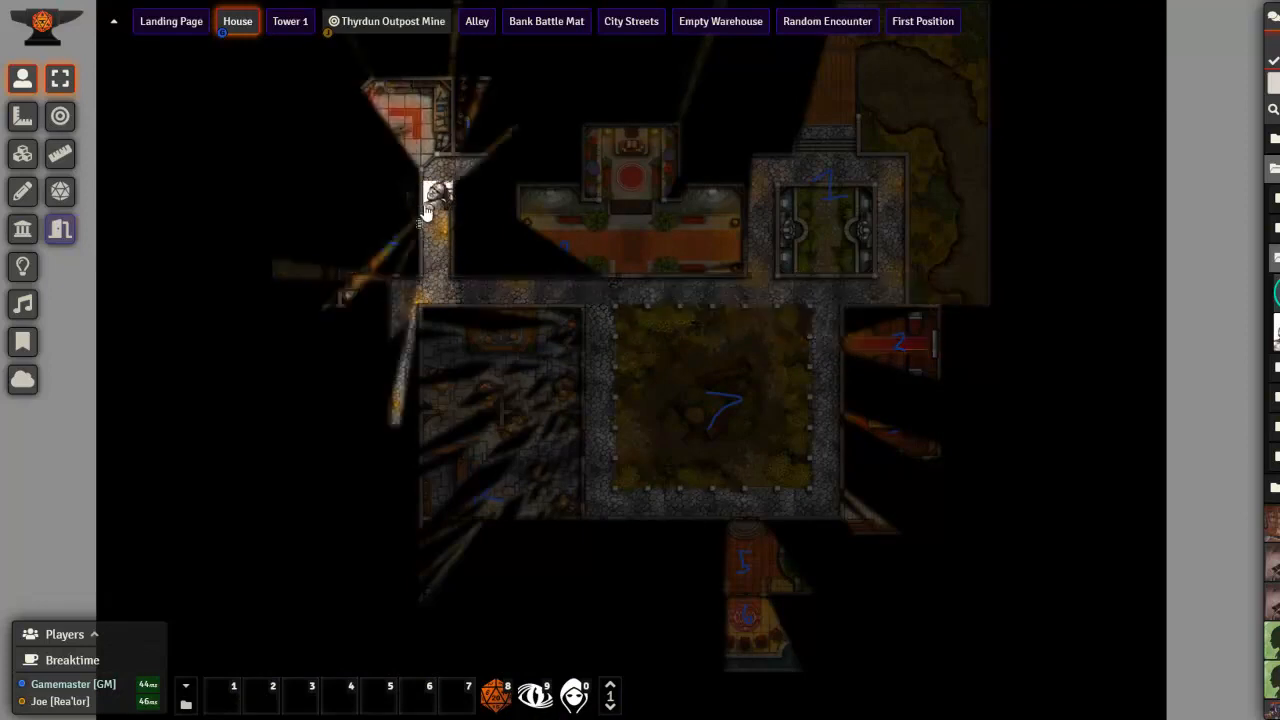
Open the door to room 15 and step the token into its doorway and back to the corridor.
click(419, 231)
click(434, 206)
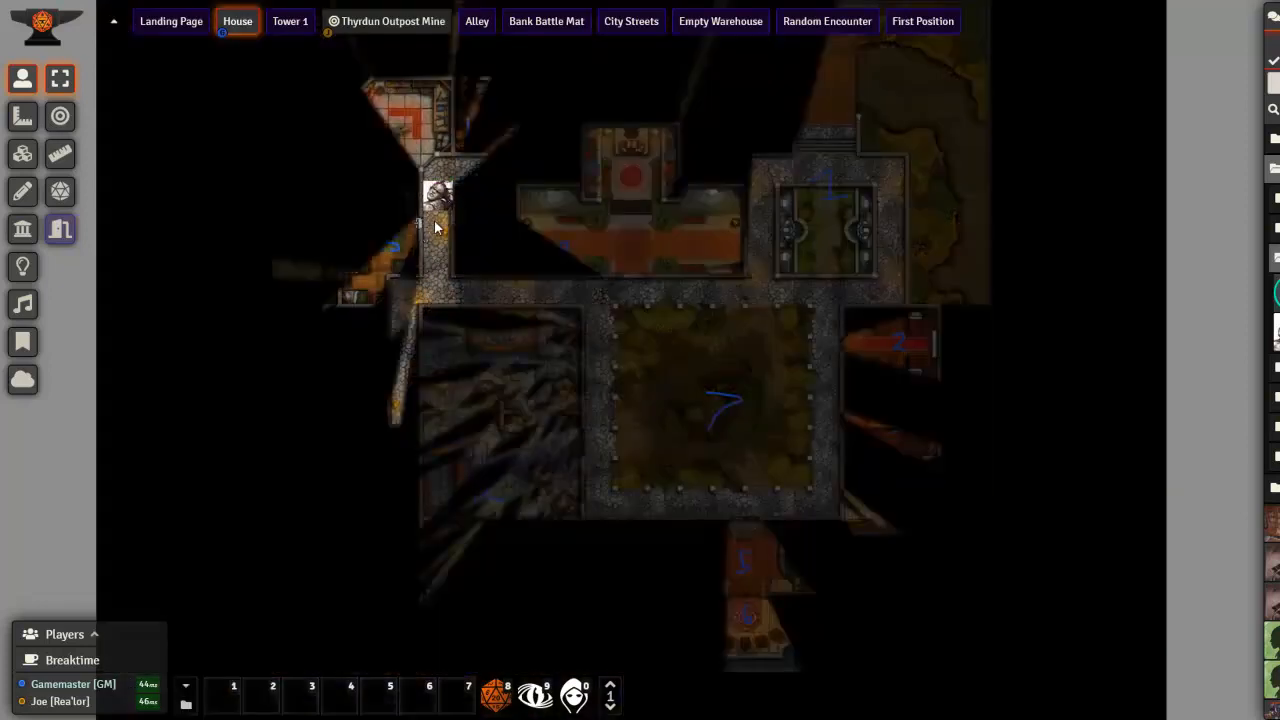
key(Down)
key(Left)
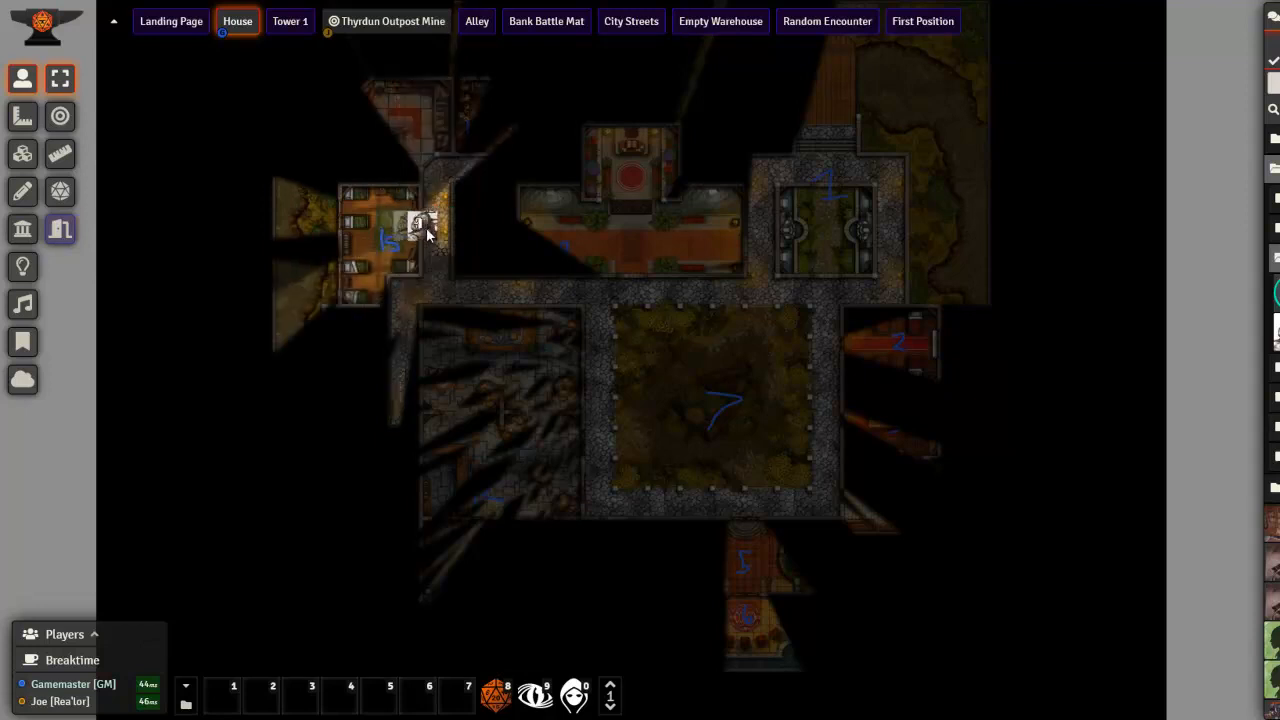
key(Right)
Move the token down the corridor and back into courtyard 7.
drag(432, 232, 434, 292)
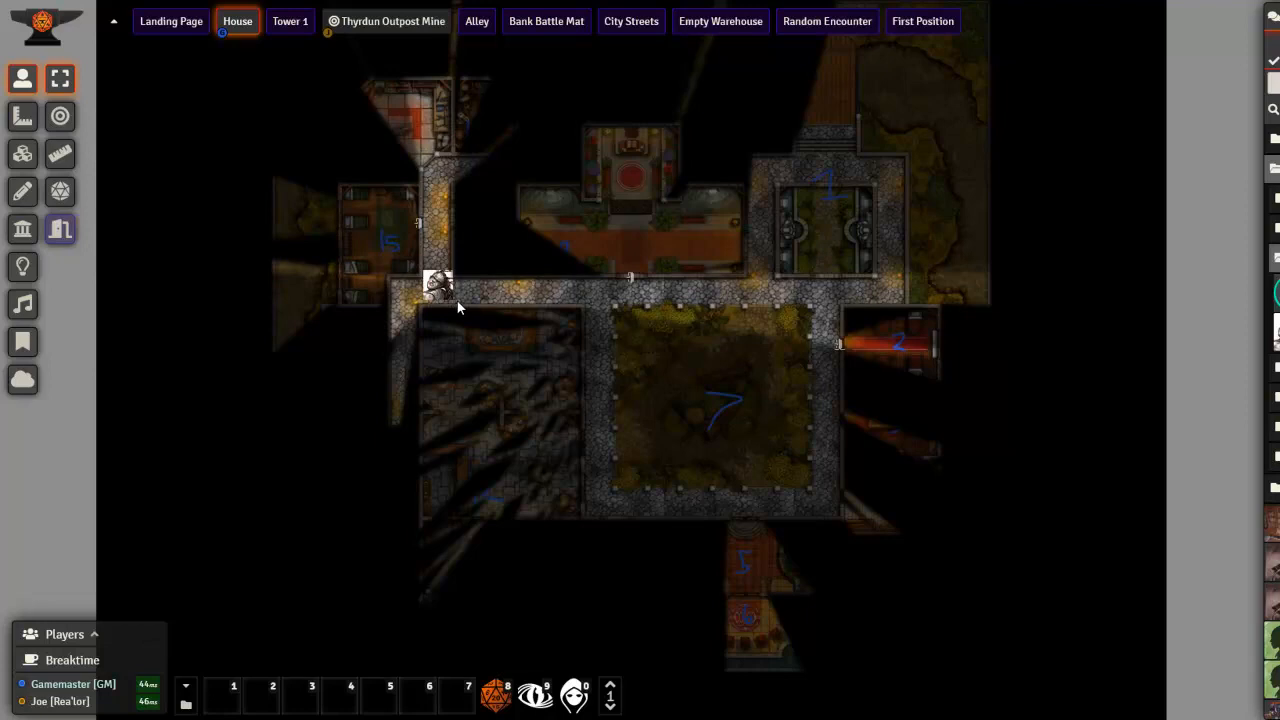
drag(436, 302, 679, 349)
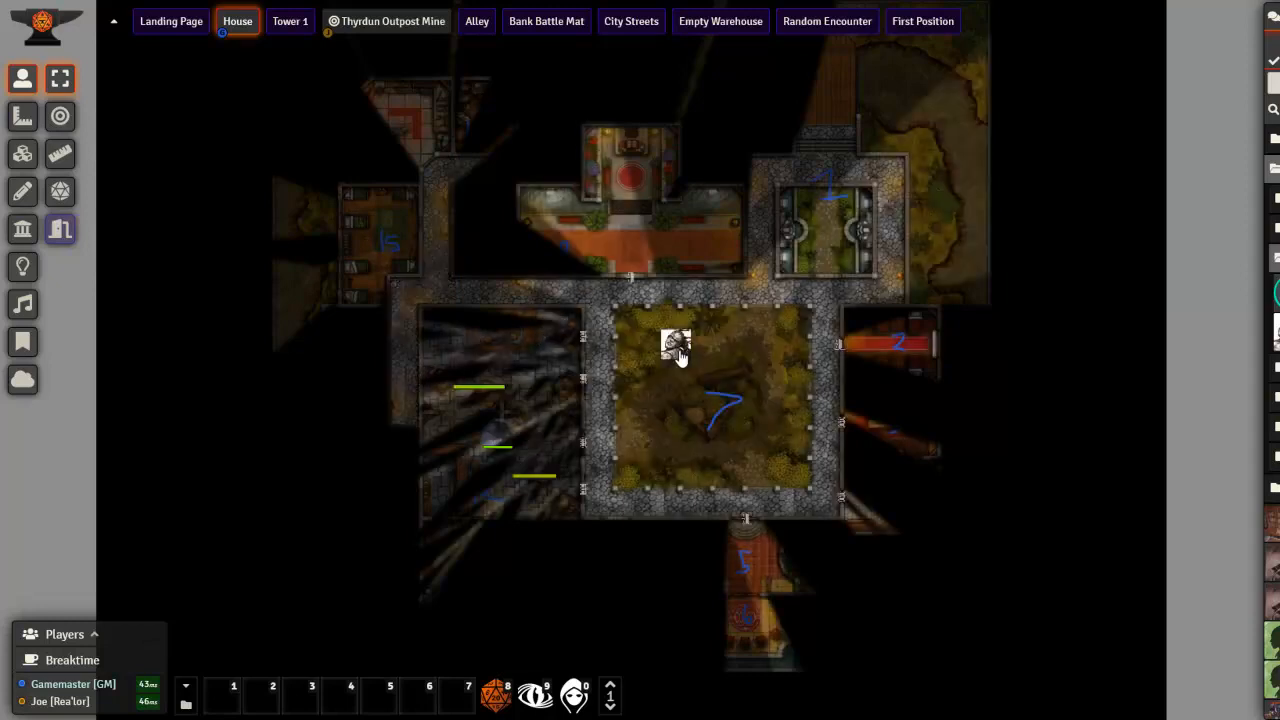
Display the walls of the House scene, try drawing a wall across courtyard 7, and undo it.
click(758, 386)
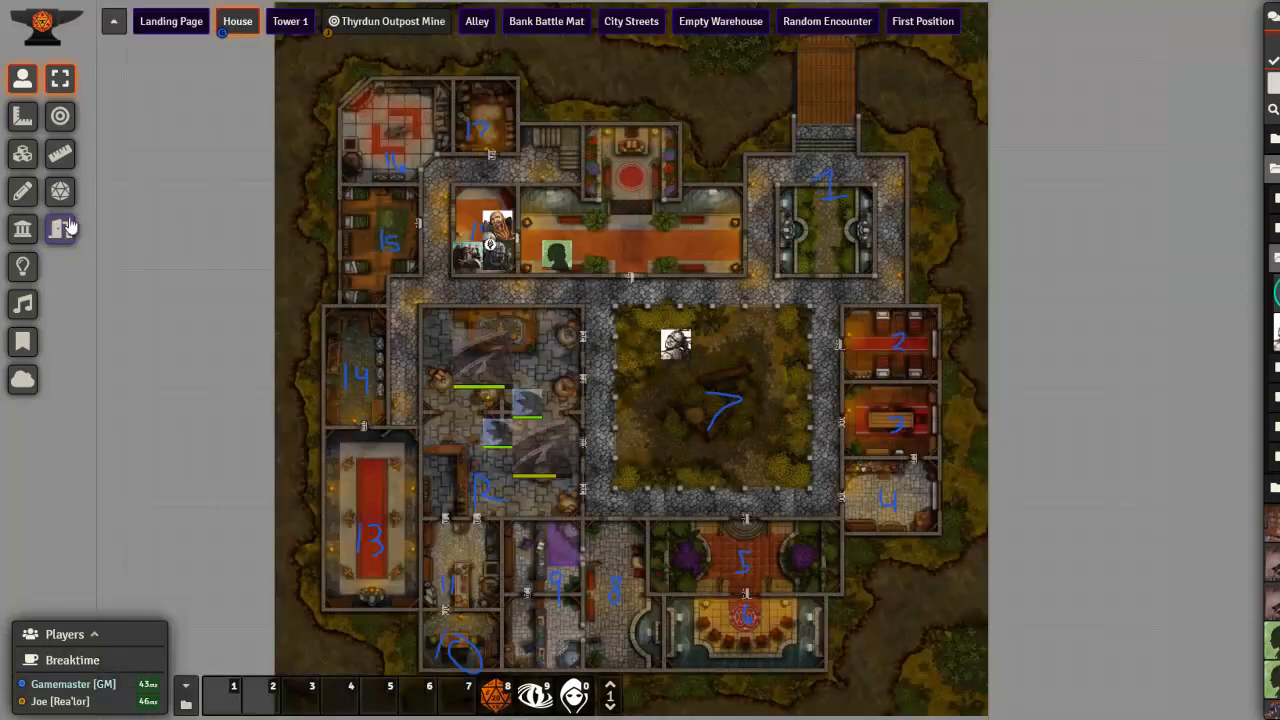
click(23, 232)
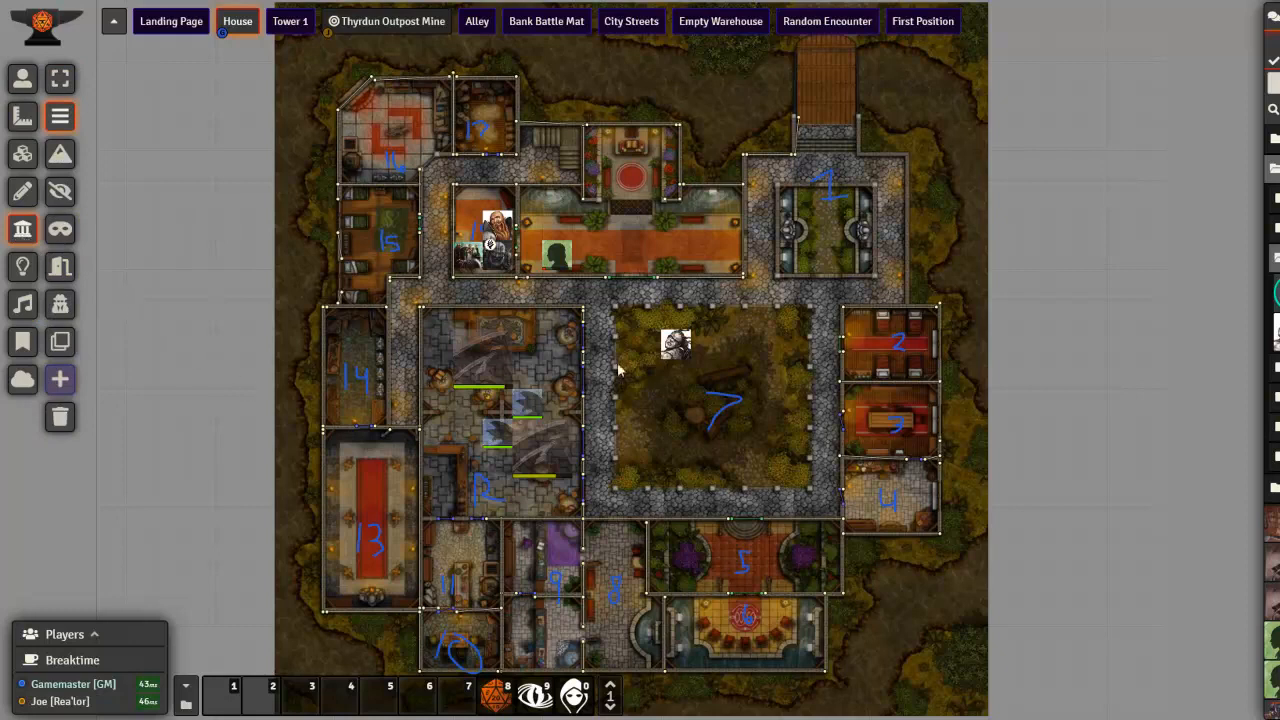
drag(701, 455, 962, 295)
key(ctrl+z)
click(21, 82)
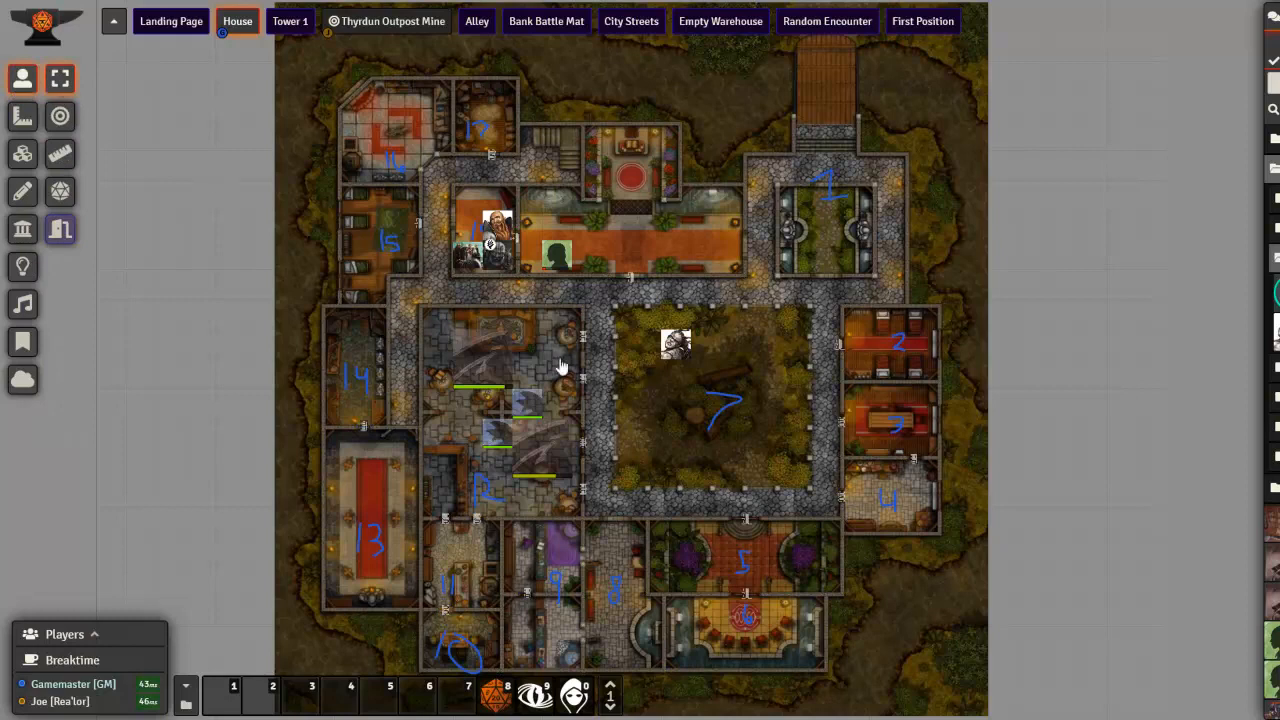
Examine the token's view from courtyard 7 and the walls and windows between the courtyard and the surrounding rooms.
click(676, 345)
scroll(666, 401, up, 4)
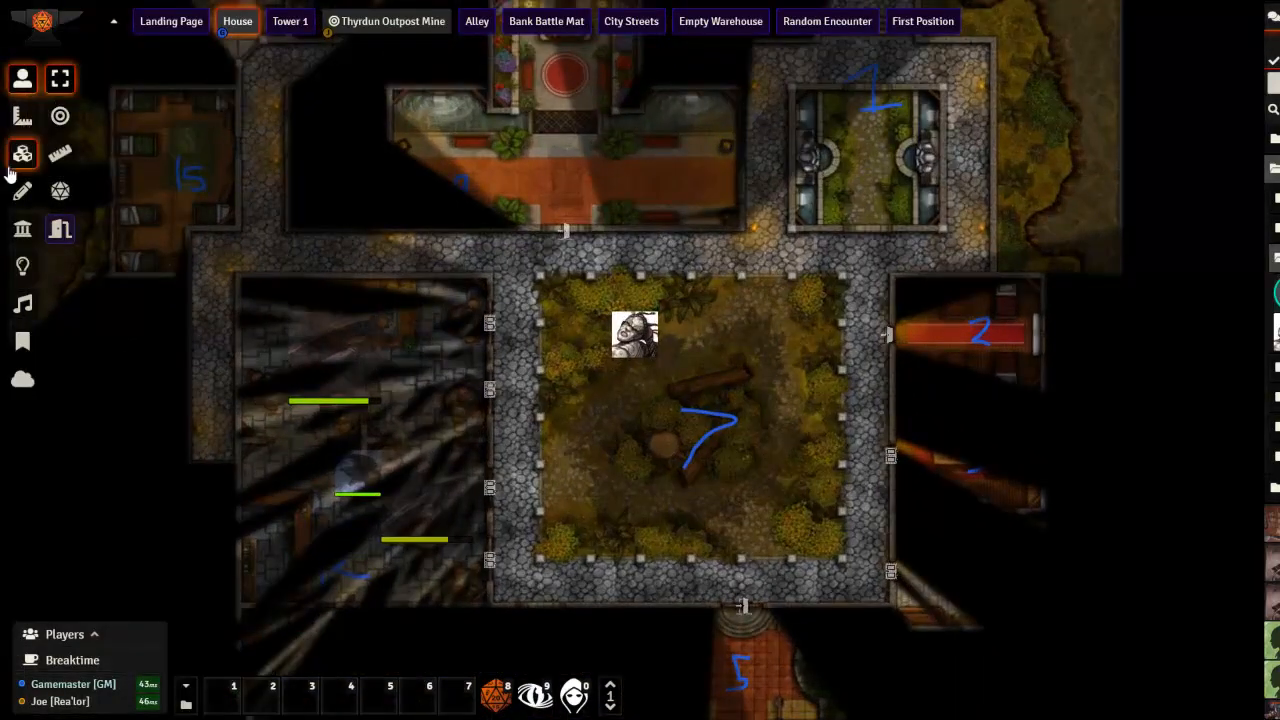
click(22, 232)
scroll(452, 433, up, 5)
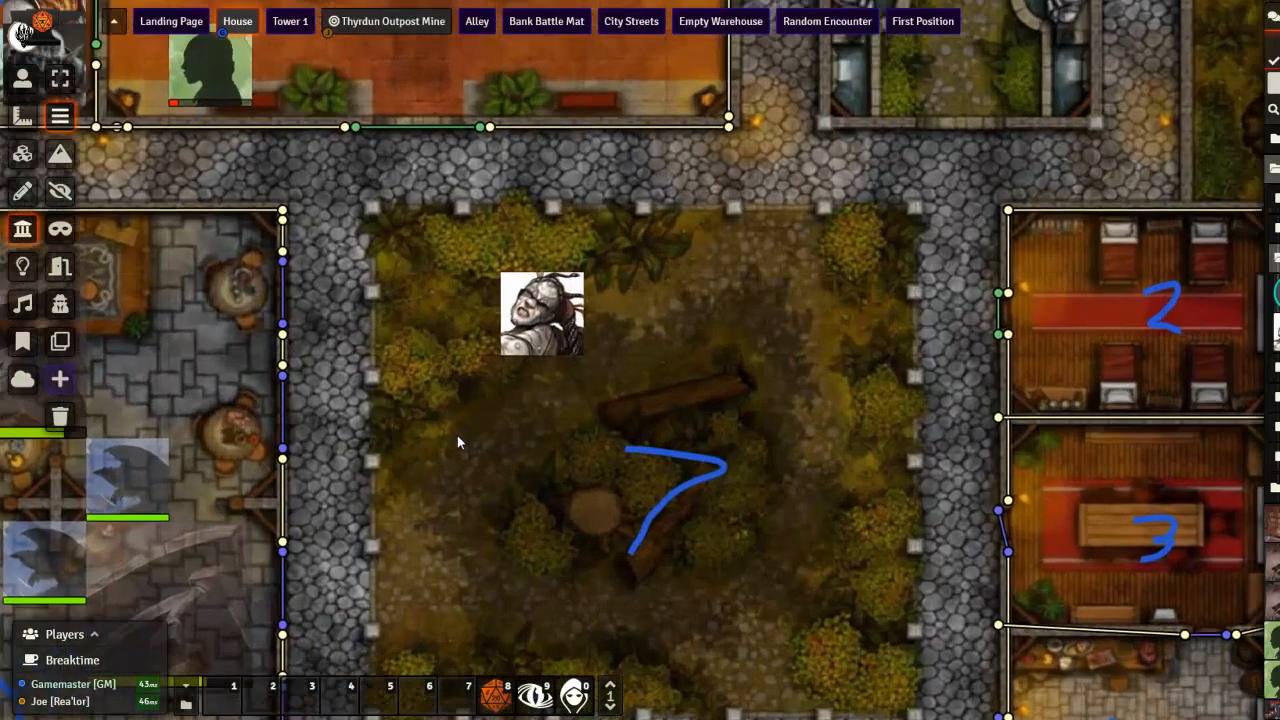
scroll(912, 447, up, 4)
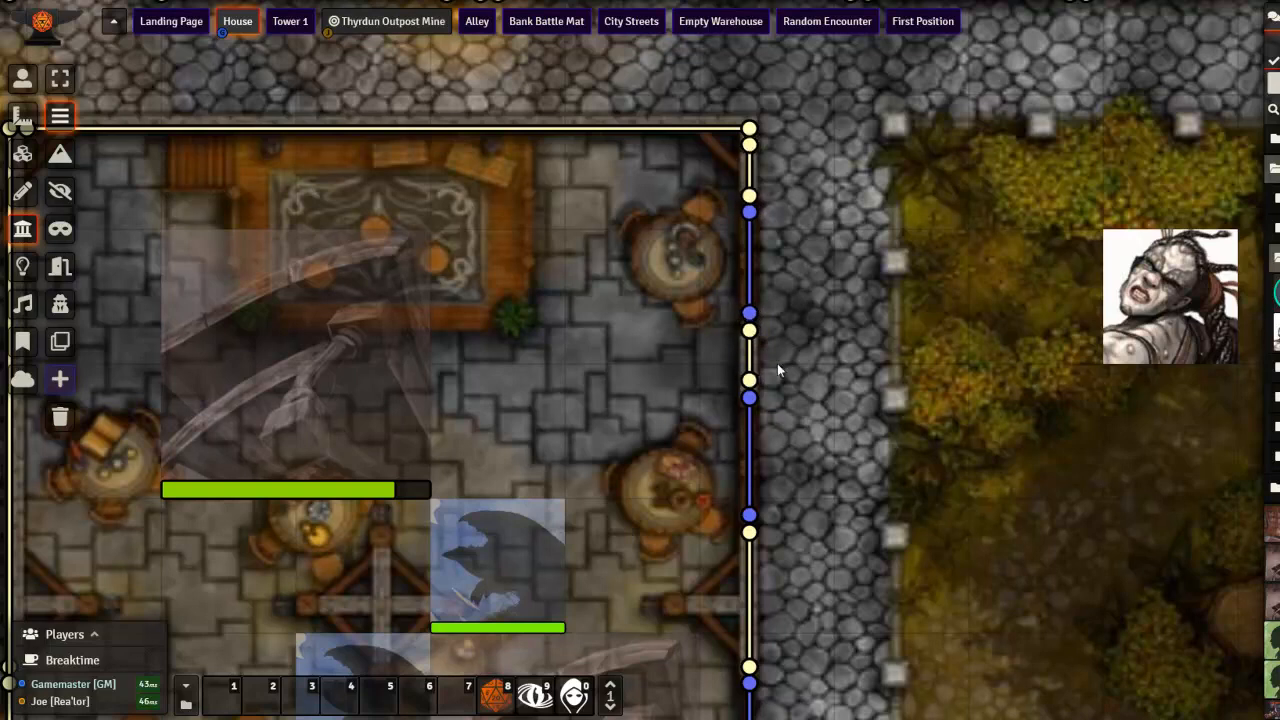
scroll(730, 467, down, 5)
scroll(851, 322, down, 2)
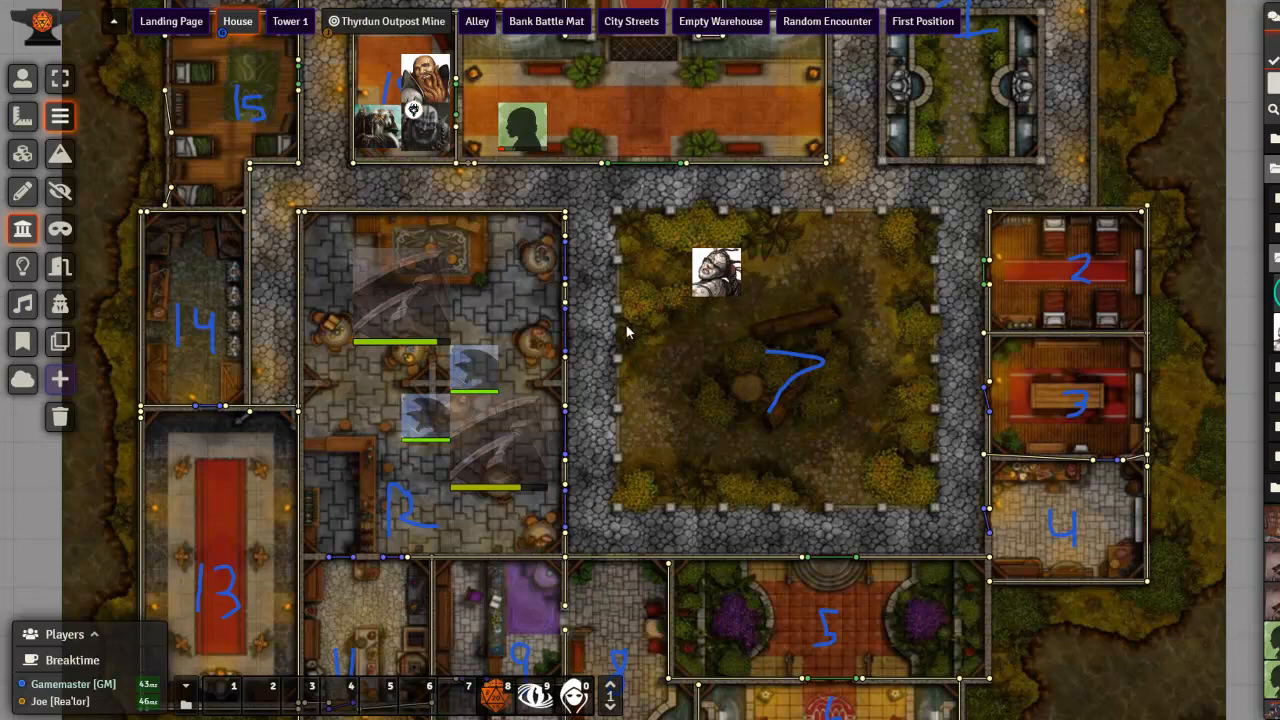
scroll(713, 427, down, 3)
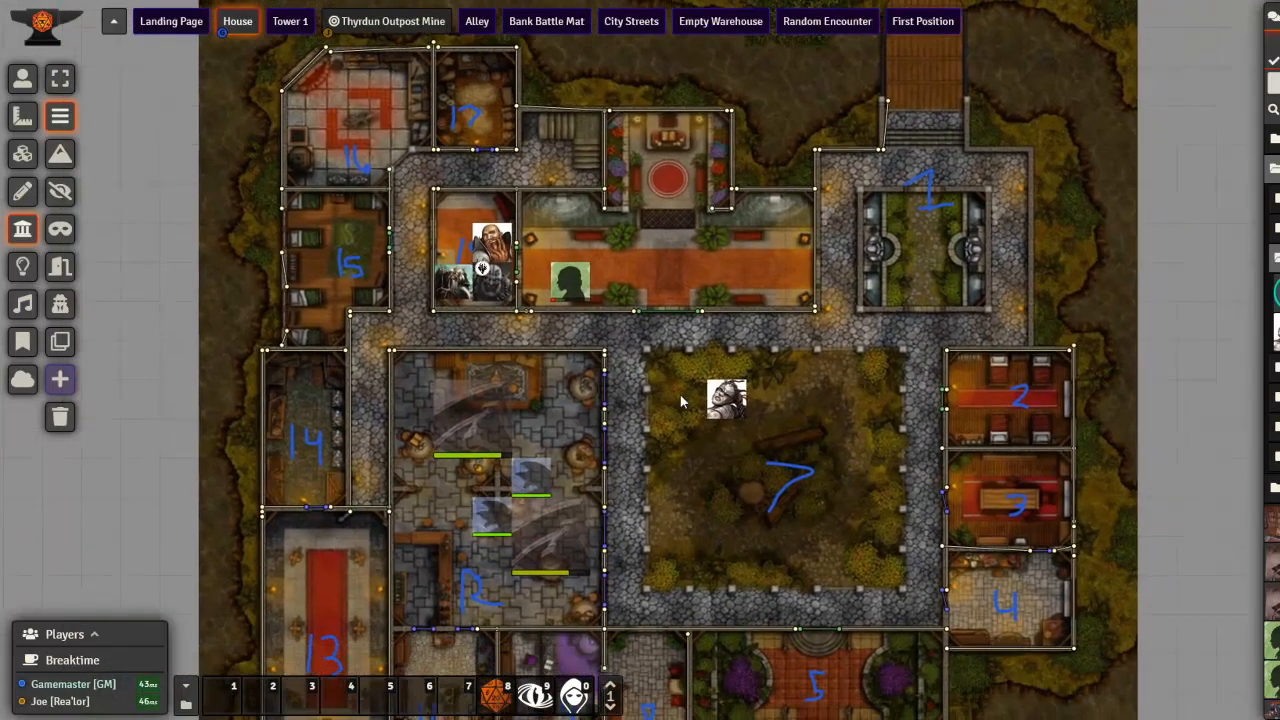
scroll(680, 400, down, 3)
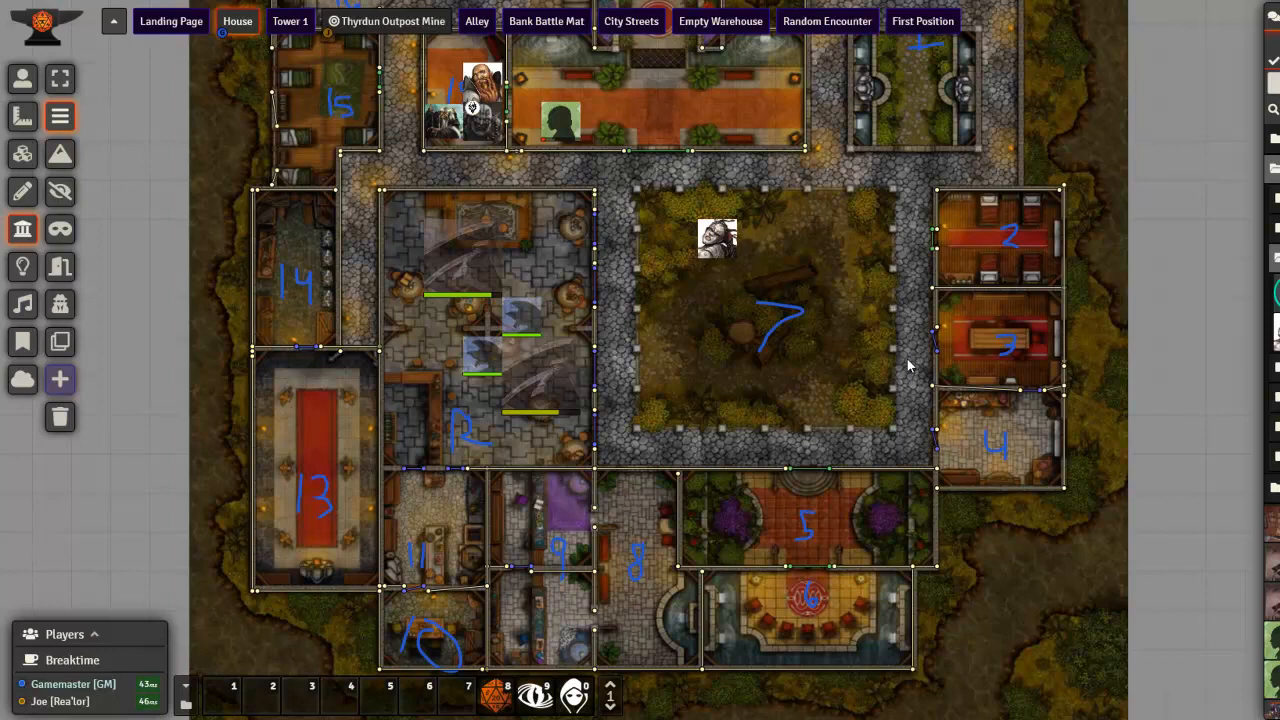
Move the token from courtyard 7 to the corridor just south of area 1 and check its view.
click(22, 78)
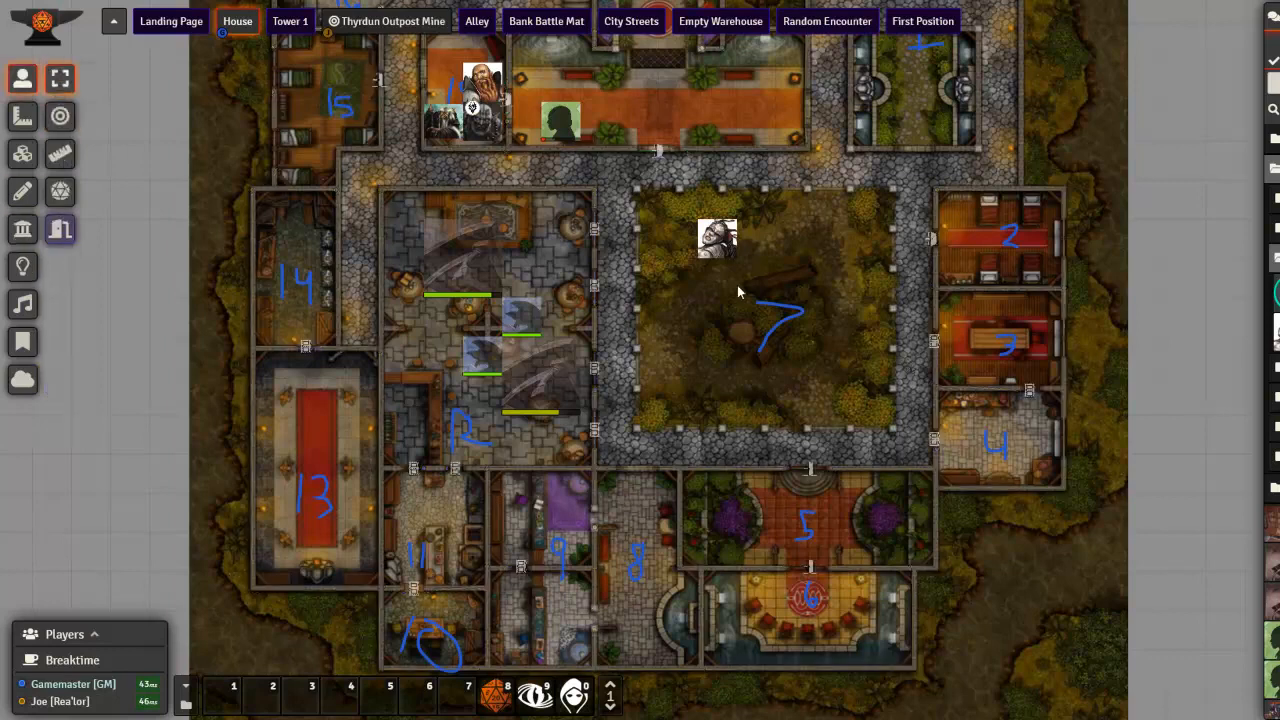
drag(714, 260, 852, 156)
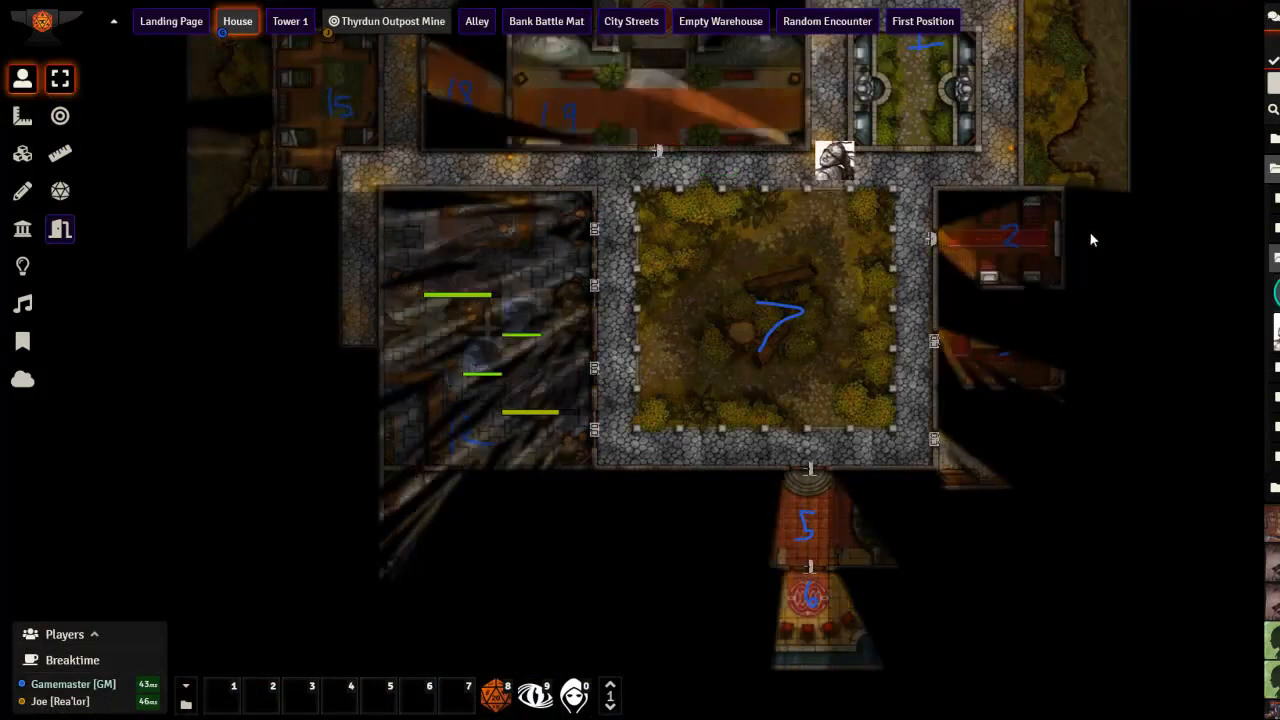
drag(802, 241, 940, 352)
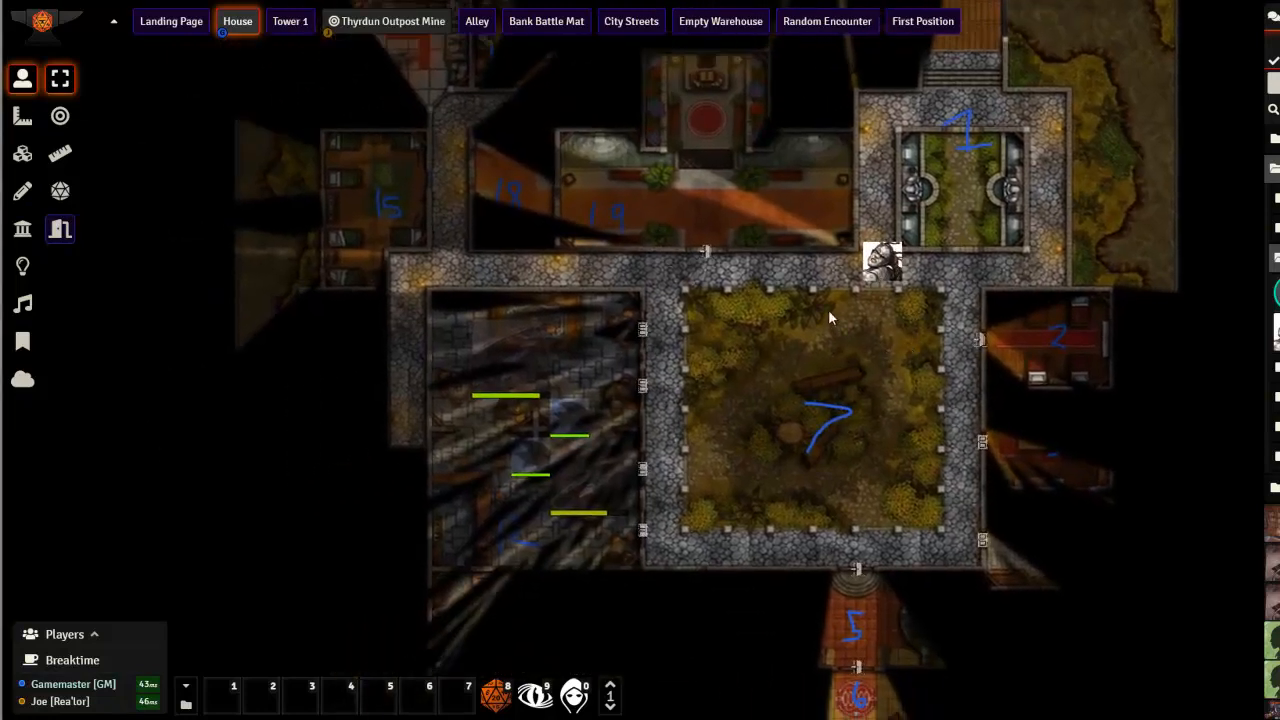
drag(827, 322, 843, 294)
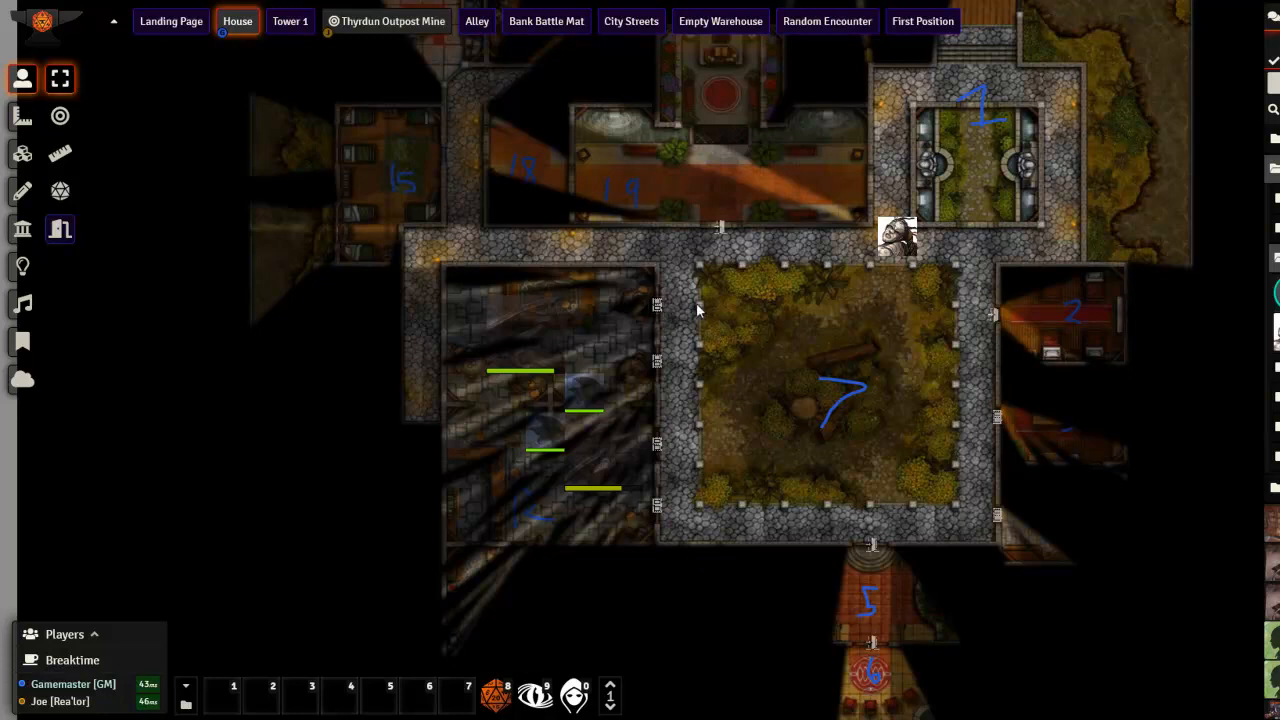
click(155, 327)
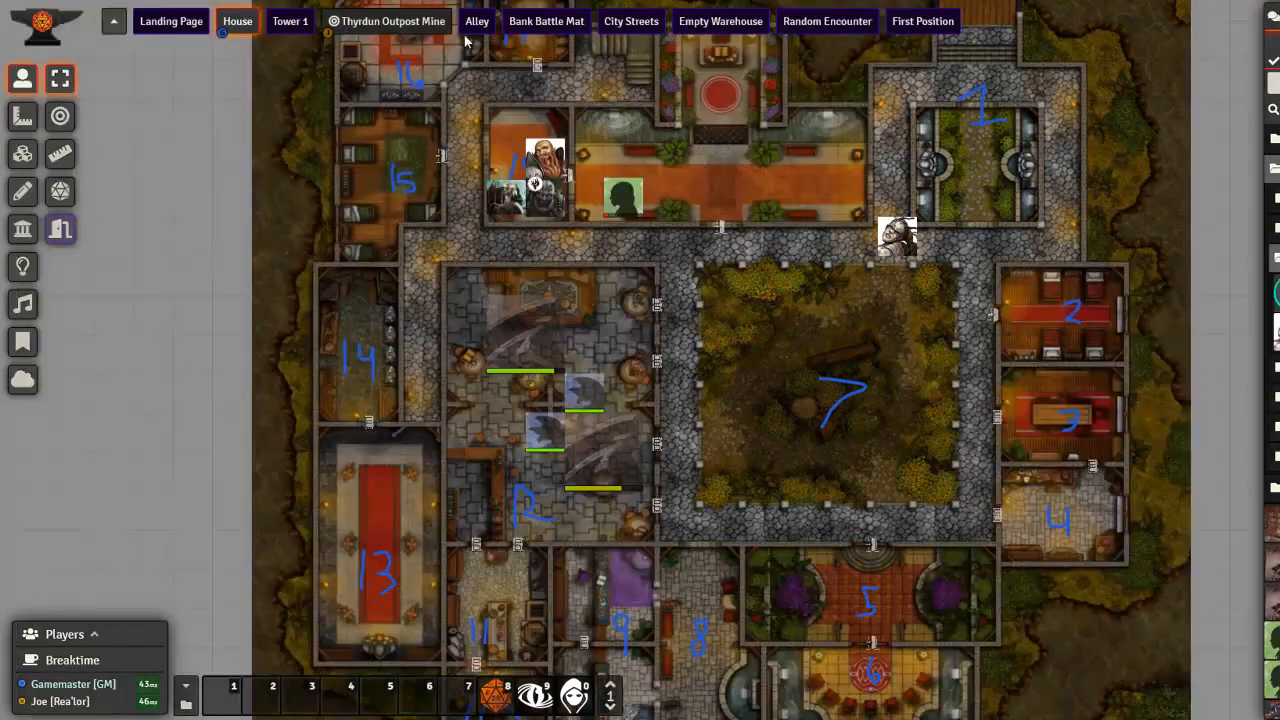
Open the Thyrdun Outpost Mine scene and turn on Simple Fog for it.
click(384, 24)
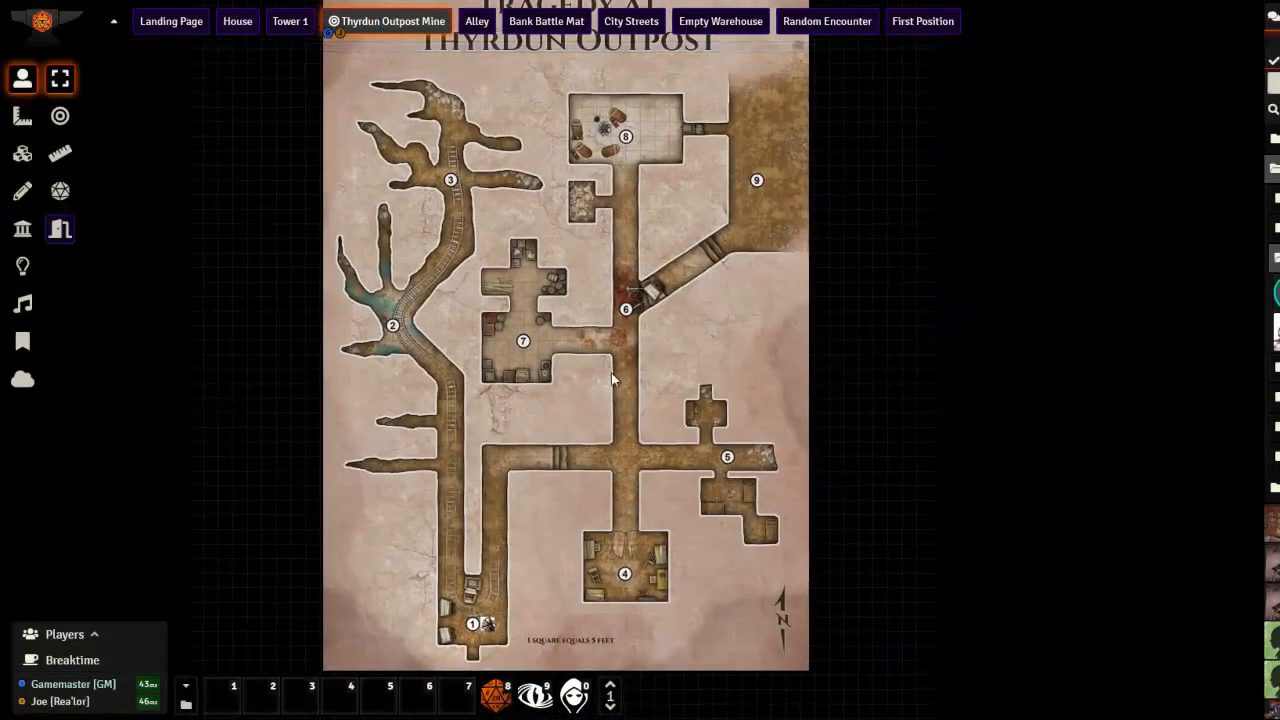
click(30, 380)
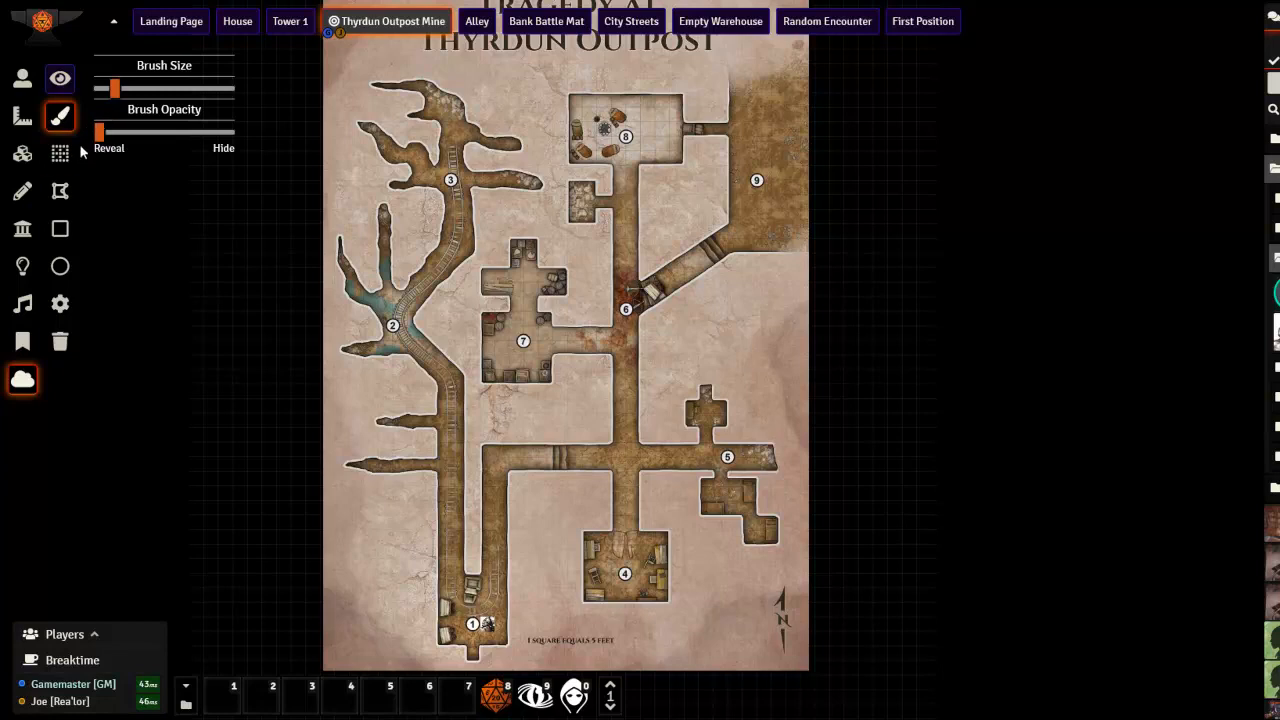
click(60, 80)
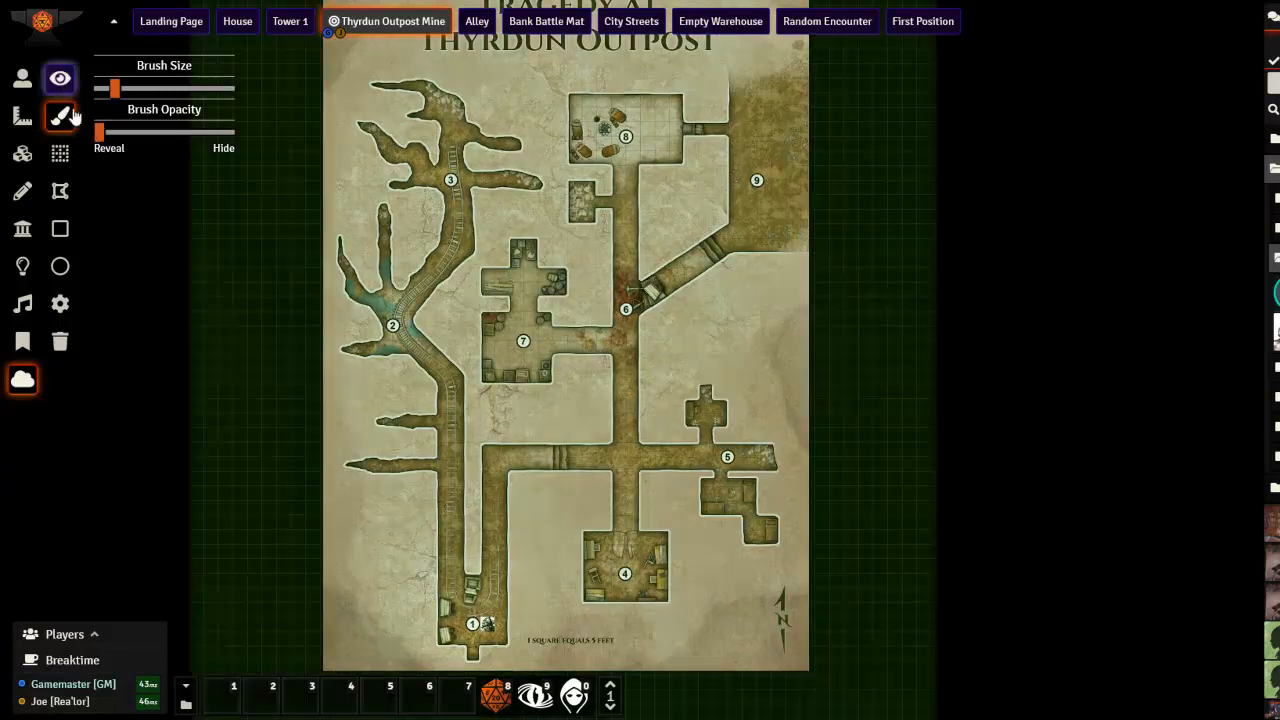
drag(252, 292, 405, 270)
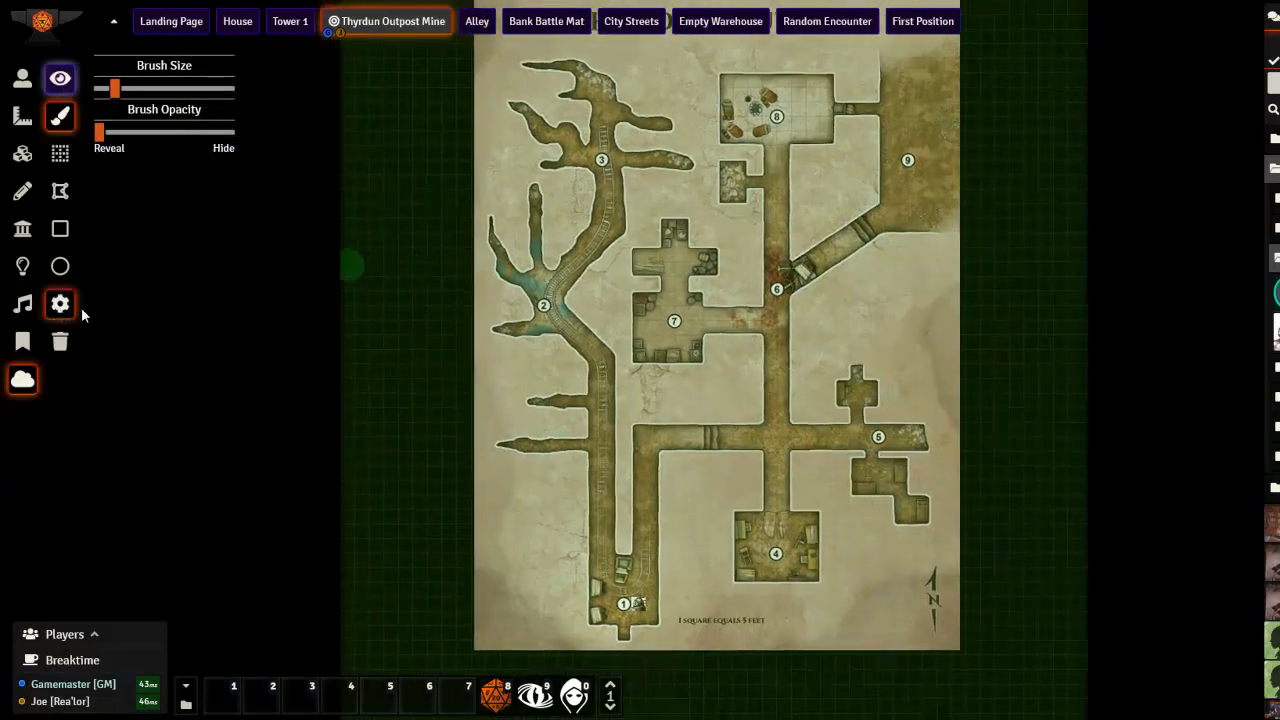
Set the GM fog color to dark red (#6a0003) in the Simplefog options.
click(60, 303)
click(865, 152)
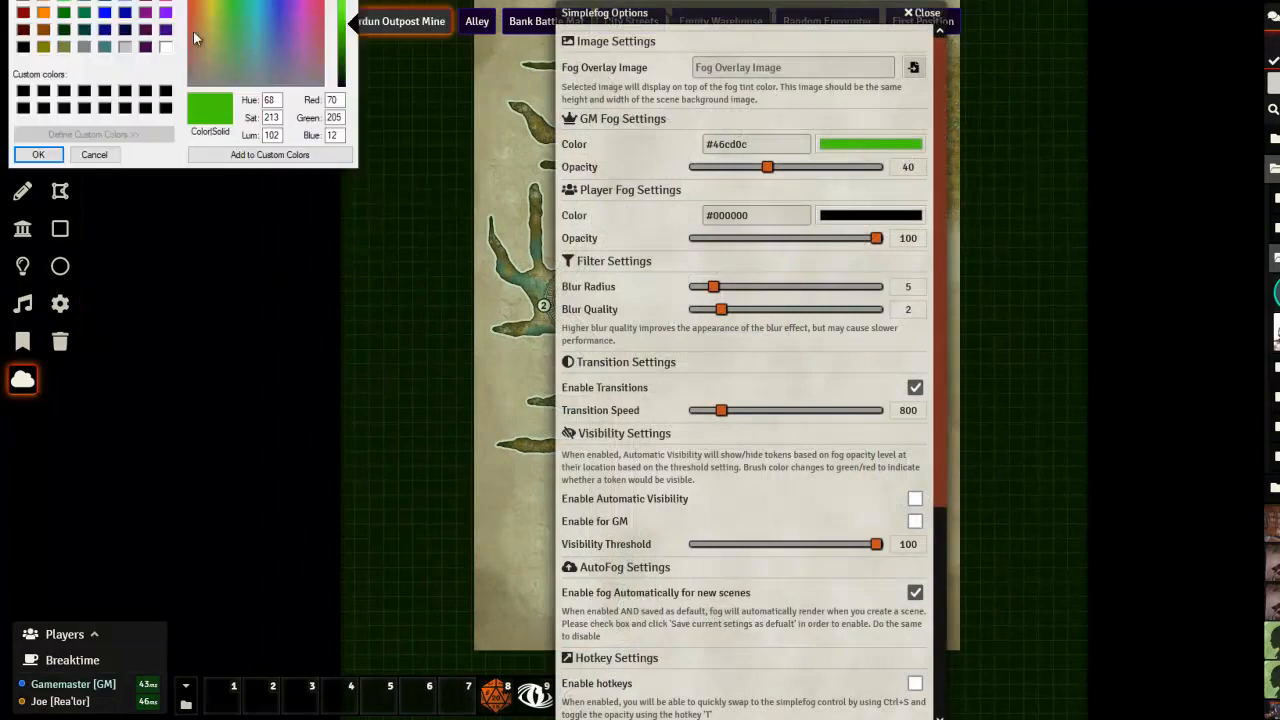
click(350, 62)
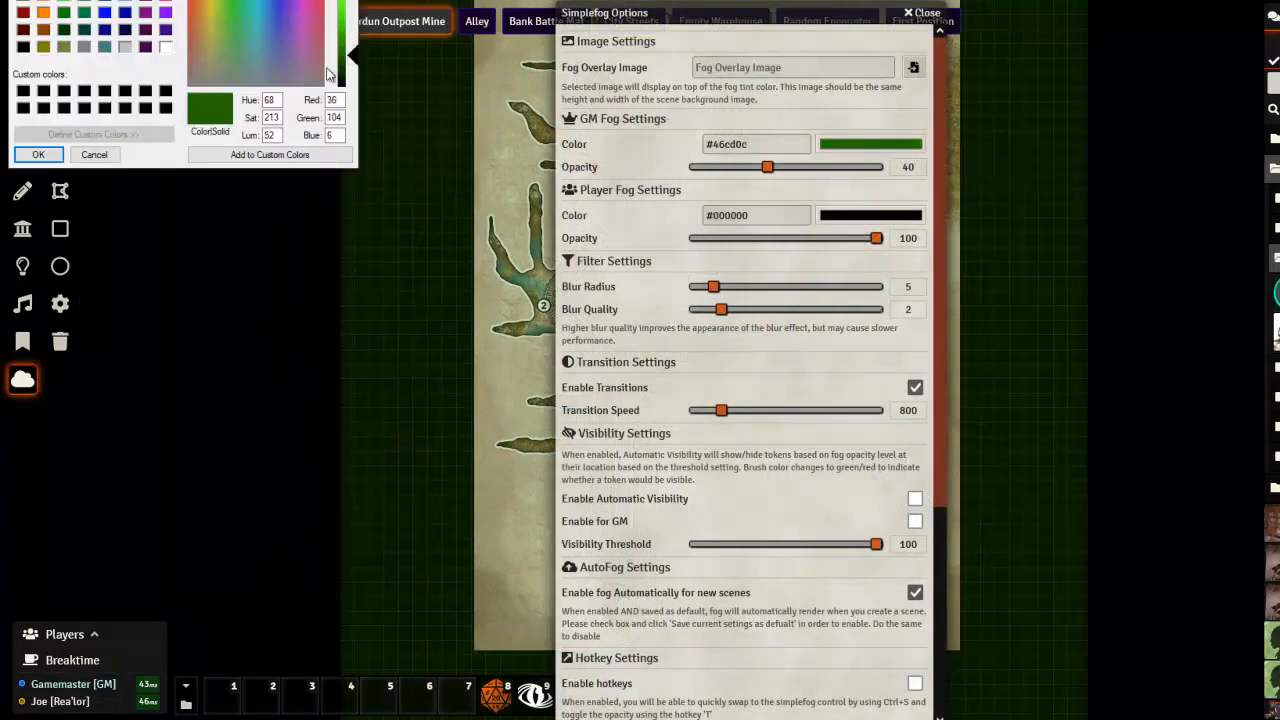
drag(252, 56, 354, 57)
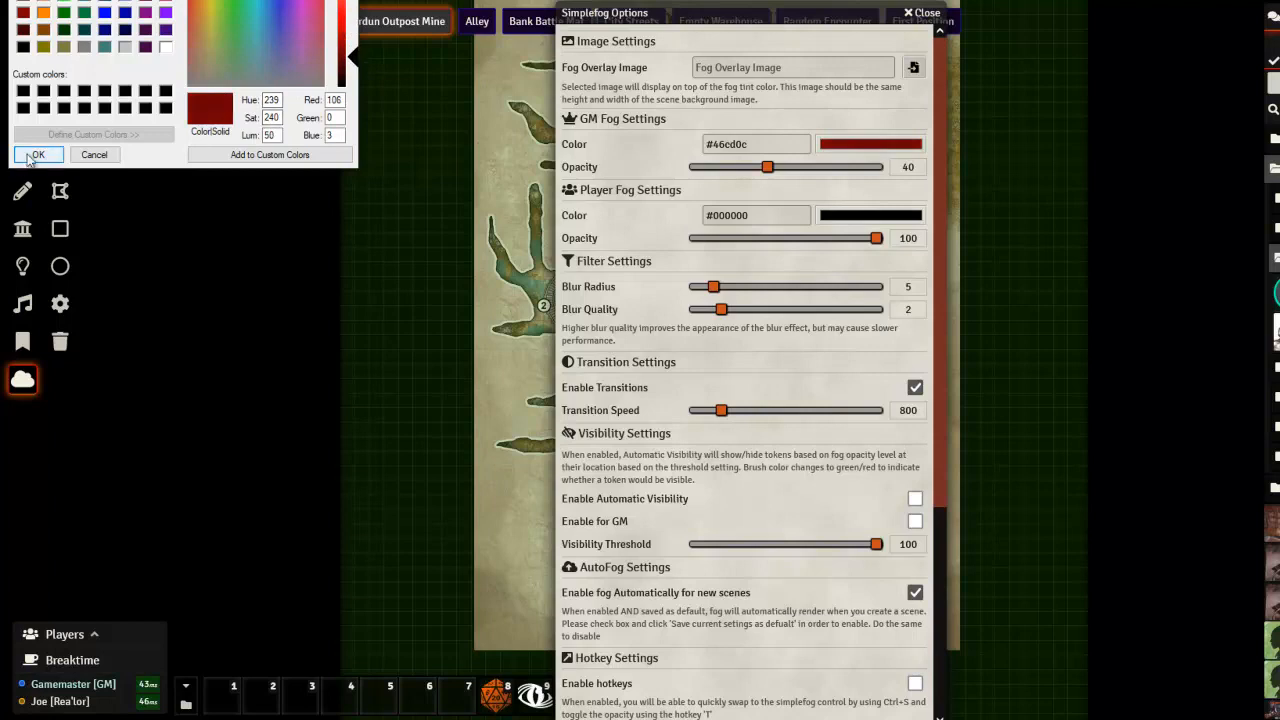
click(28, 158)
Raise the GM fog opacity, save the current Simplefog settings as default, and apply them.
scroll(709, 643, down, 3)
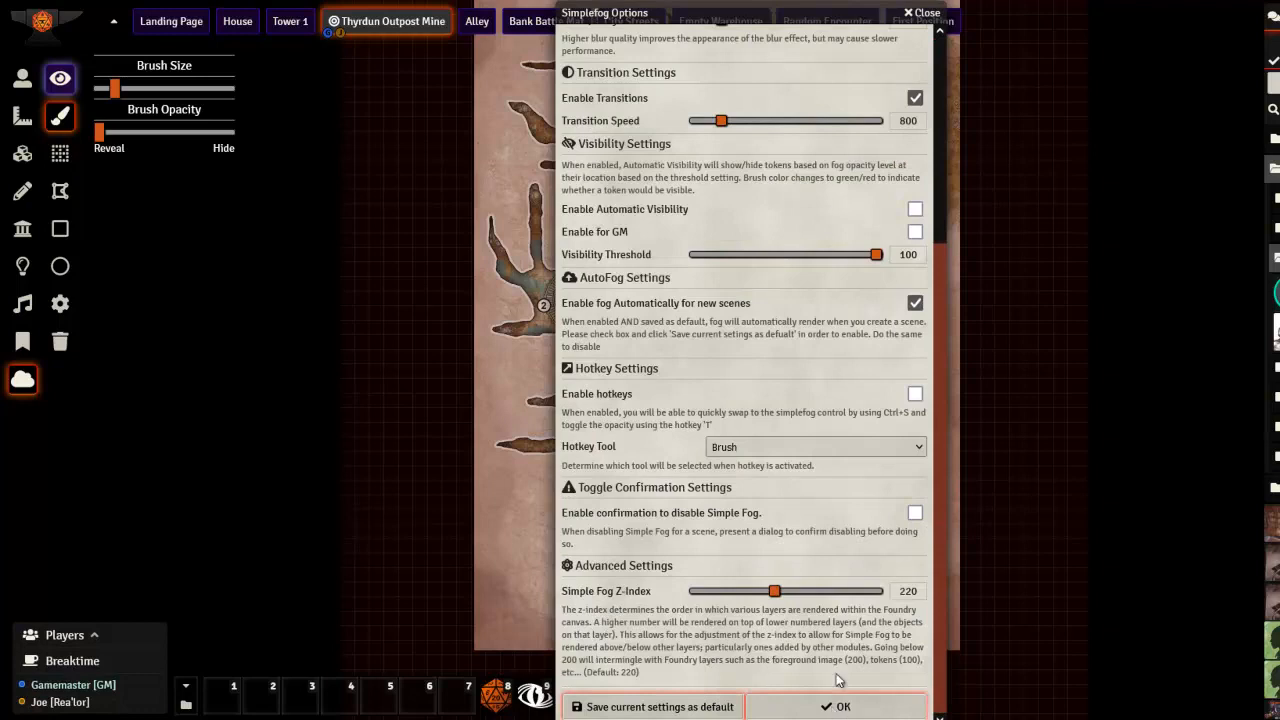
scroll(810, 148, up, 3)
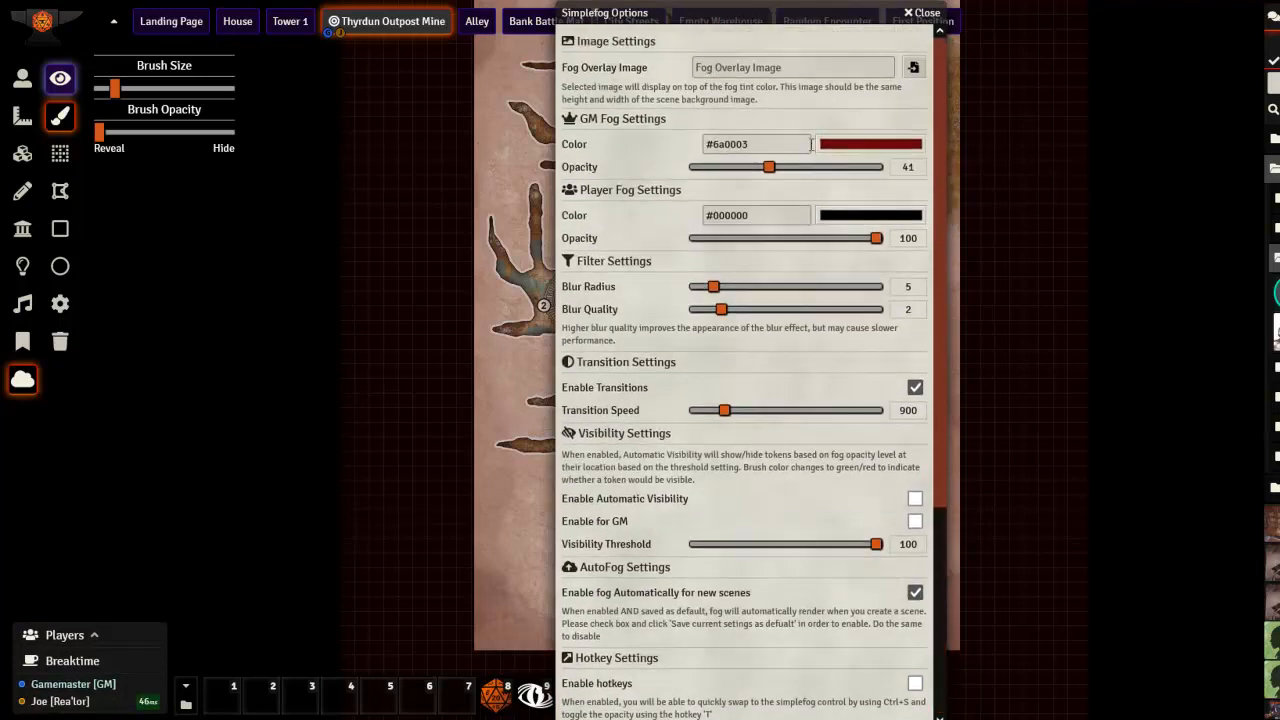
drag(820, 166, 846, 170)
scroll(640, 600, down, 3)
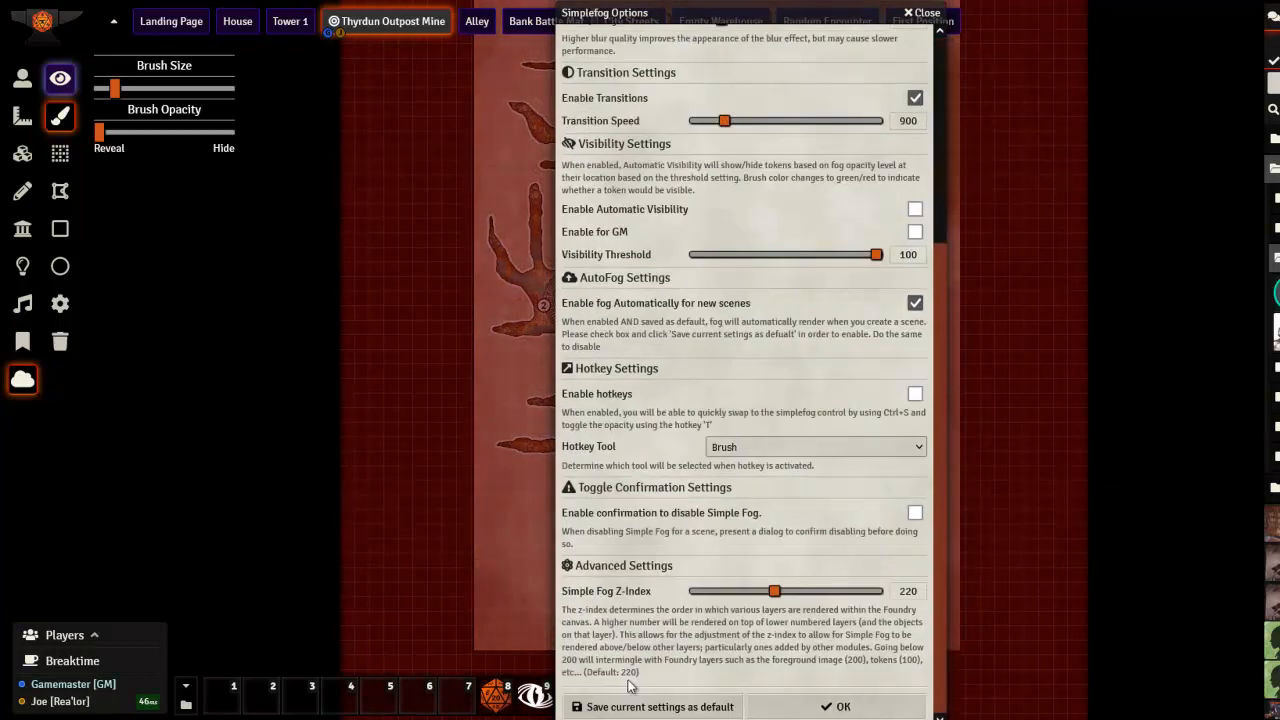
click(640, 706)
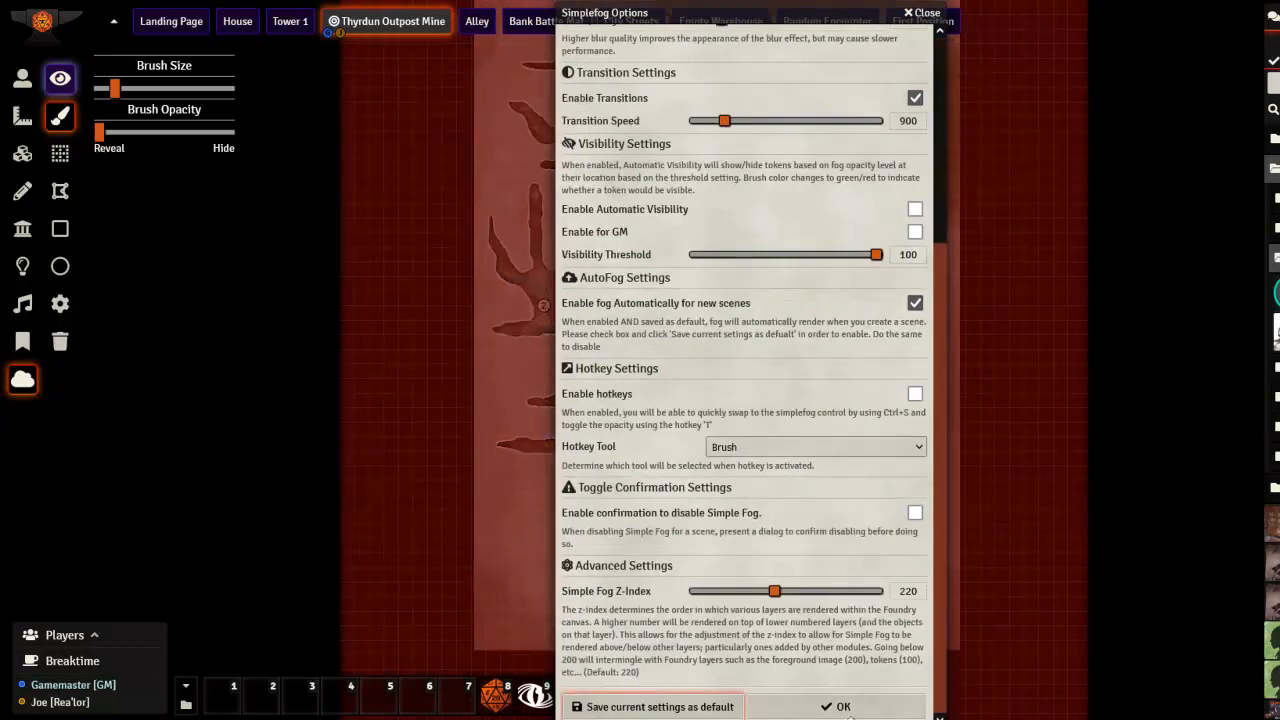
click(846, 705)
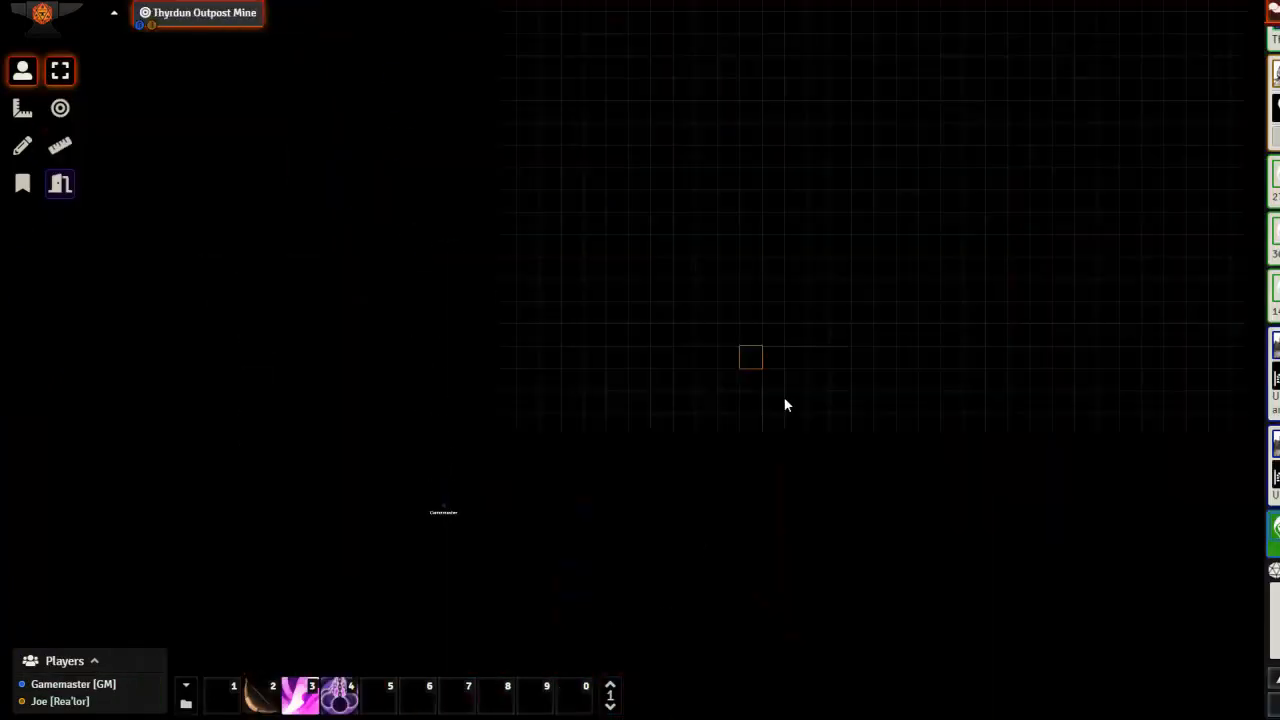
Check the token in the player's fogged view, then brush away the fog over area 1 and the two tunnels running north from it.
right_click(750, 360)
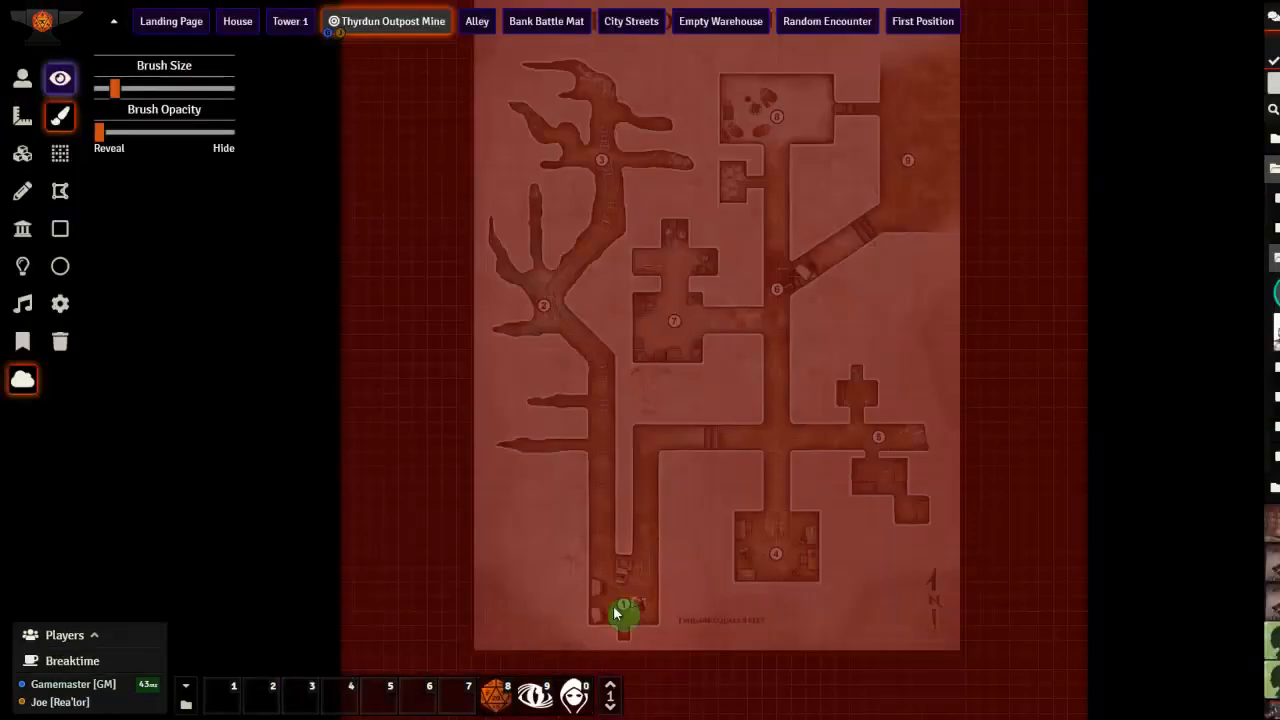
scroll(623, 623, up, 4)
drag(627, 631, 773, 317)
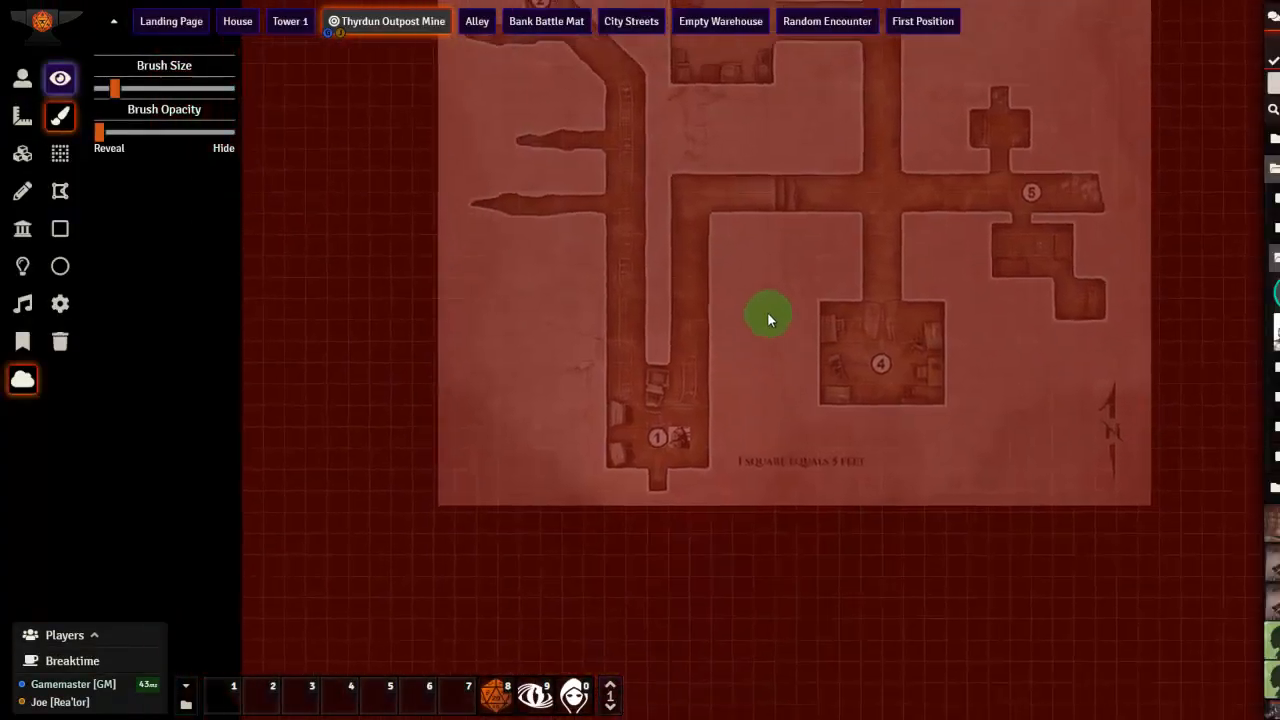
mouse_move(631, 386)
mouse_down()
mouse_move(686, 391)
mouse_move(683, 437)
mouse_move(626, 423)
mouse_move(648, 402)
mouse_move(625, 435)
mouse_move(614, 400)
mouse_move(657, 368)
mouse_move(712, 443)
mouse_move(651, 471)
mouse_move(623, 403)
mouse_move(626, 255)
mouse_move(657, 377)
mouse_move(689, 363)
mouse_move(690, 284)
mouse_up()
drag(693, 235, 691, 229)
Examine the revealed tunnels in the player's view and toggle a token HUD option on and off.
click(377, 718)
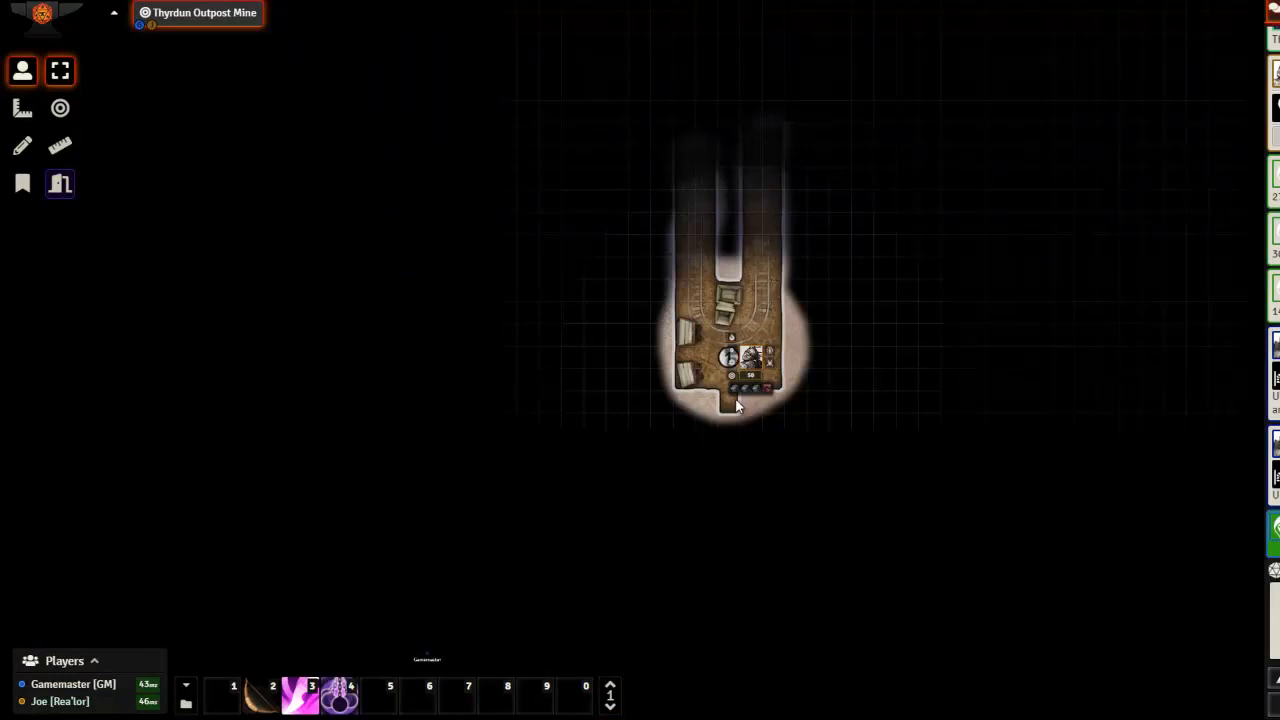
click(796, 313)
right_click(757, 365)
click(732, 341)
click(732, 341)
click(338, 718)
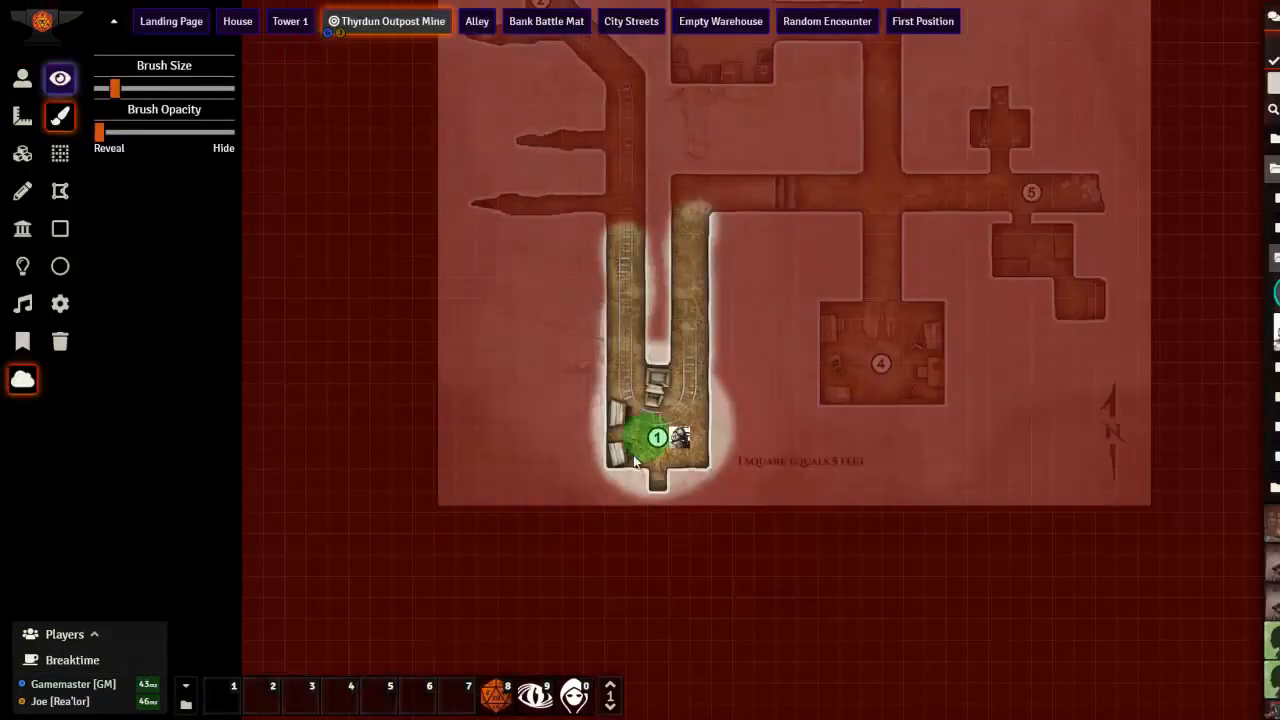
Brush away the fog over the two dead-end side tunnels branching west from the western tunnel.
scroll(689, 372, down, 1)
scroll(689, 372, down, 5)
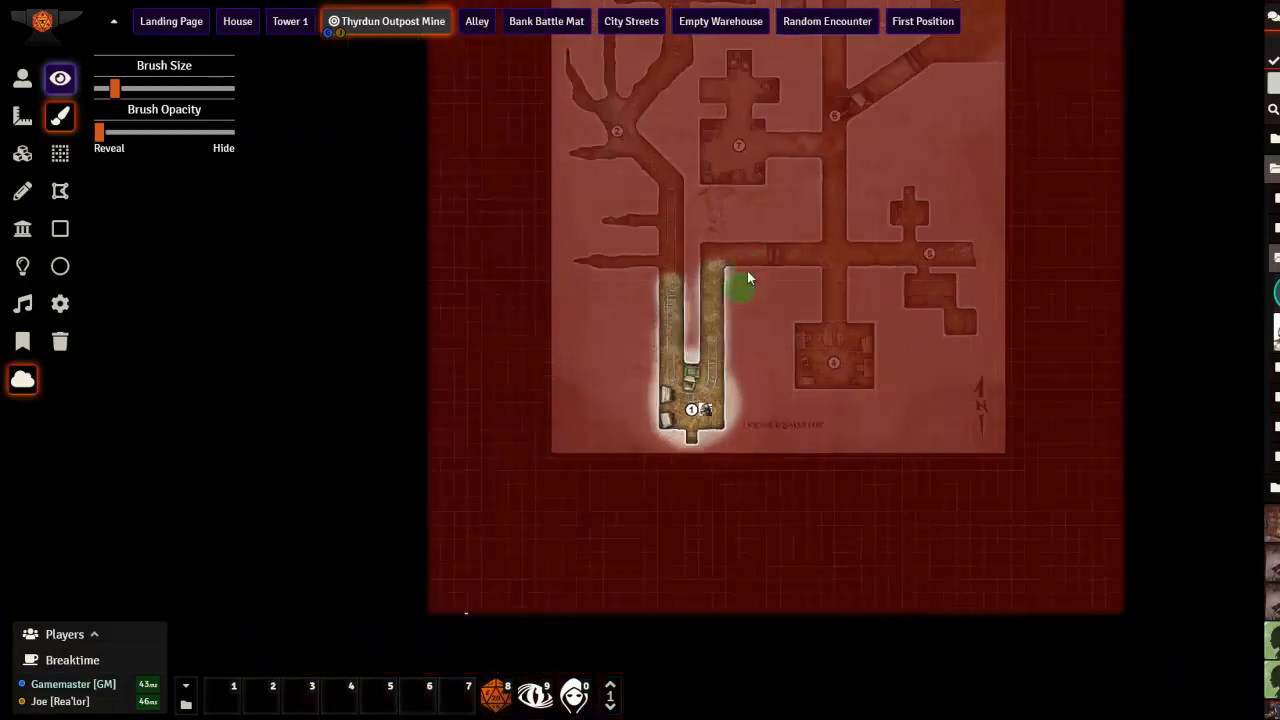
mouse_move(751, 287)
mouse_down()
mouse_move(754, 497)
mouse_move(725, 467)
mouse_move(708, 350)
mouse_move(720, 340)
mouse_up()
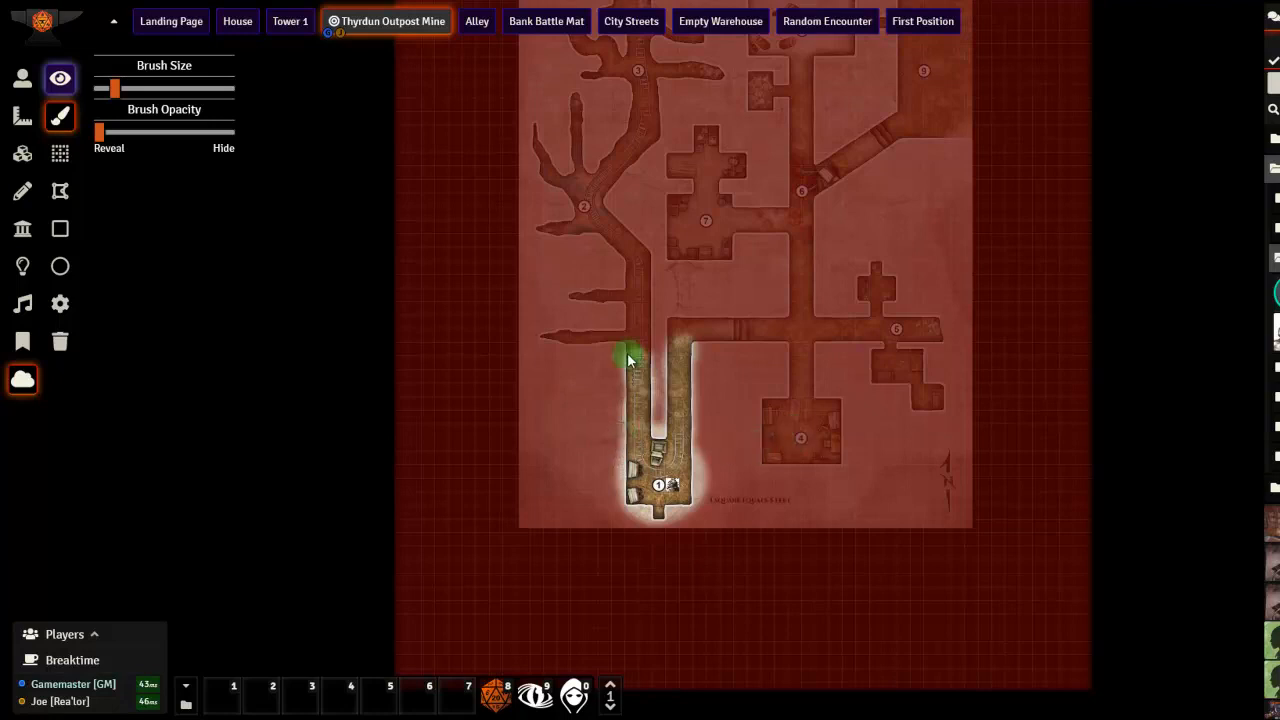
drag(631, 364, 641, 417)
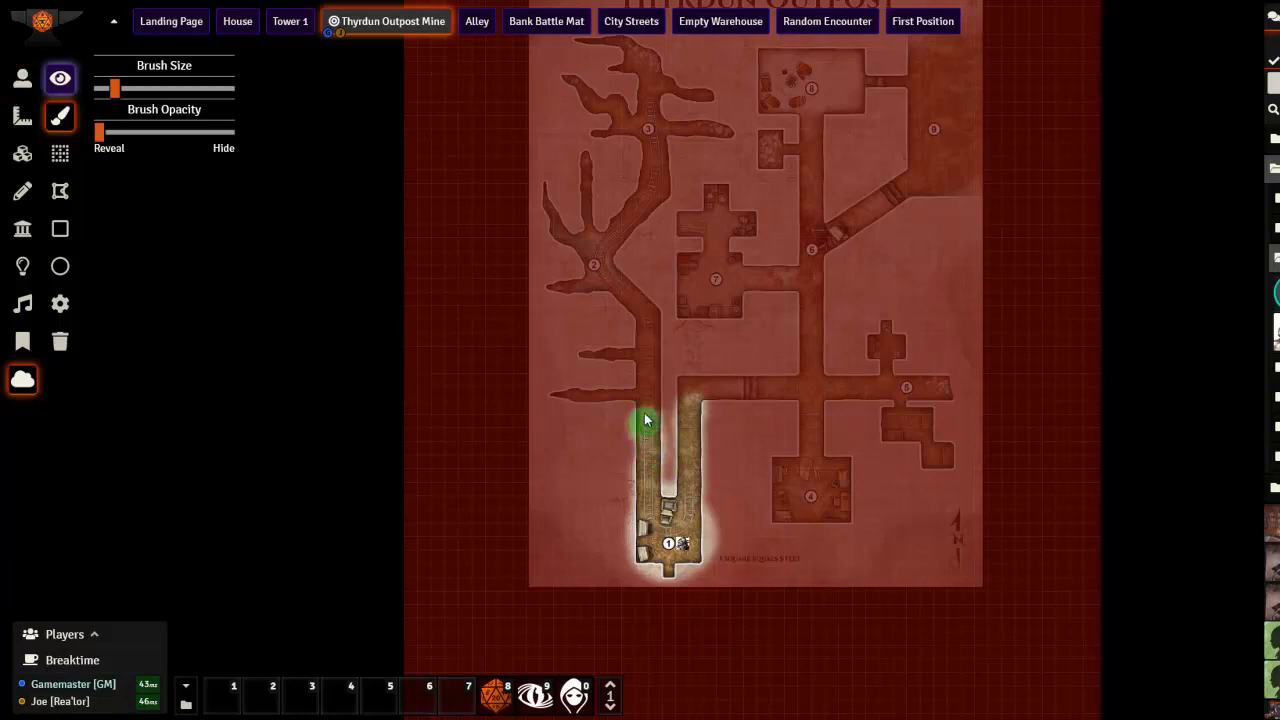
drag(648, 394, 563, 394)
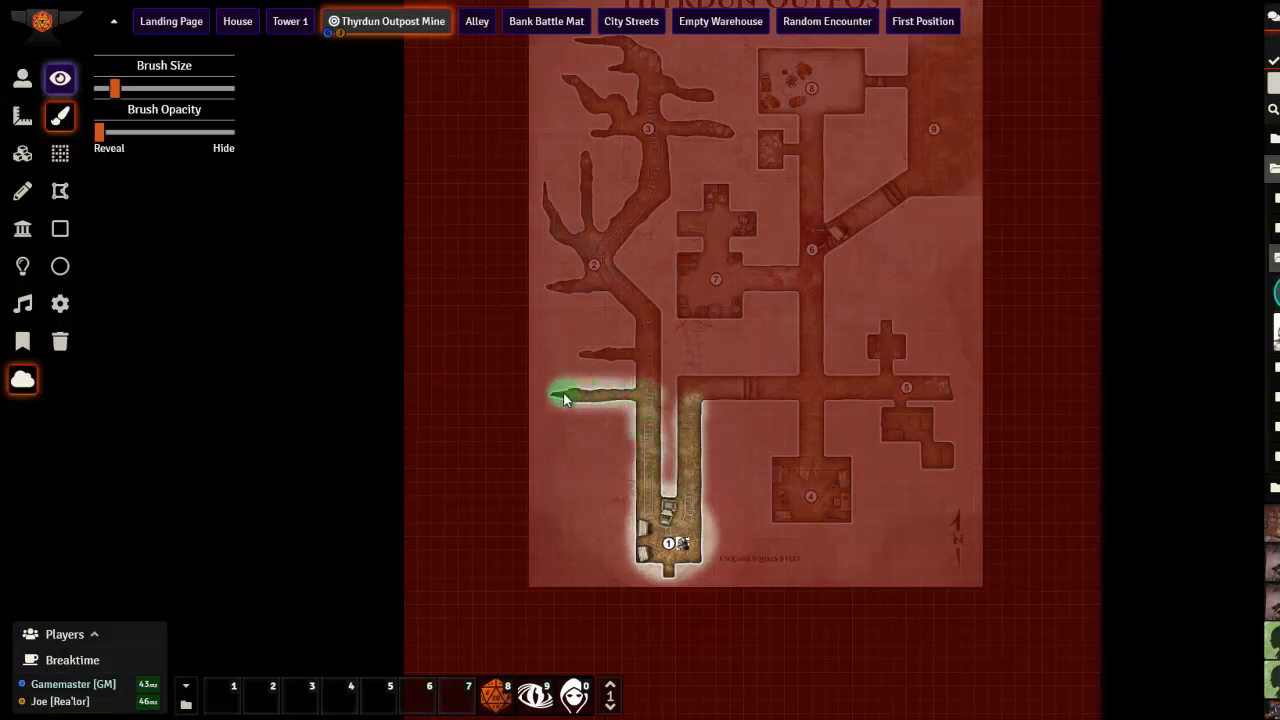
mouse_move(630, 420)
mouse_down()
mouse_move(651, 389)
mouse_move(649, 360)
mouse_move(649, 384)
mouse_move(646, 363)
mouse_move(591, 346)
mouse_move(651, 441)
mouse_up()
Reset the Simple Fog so the whole Thyrdun Outpost Mine map is covered again.
click(60, 341)
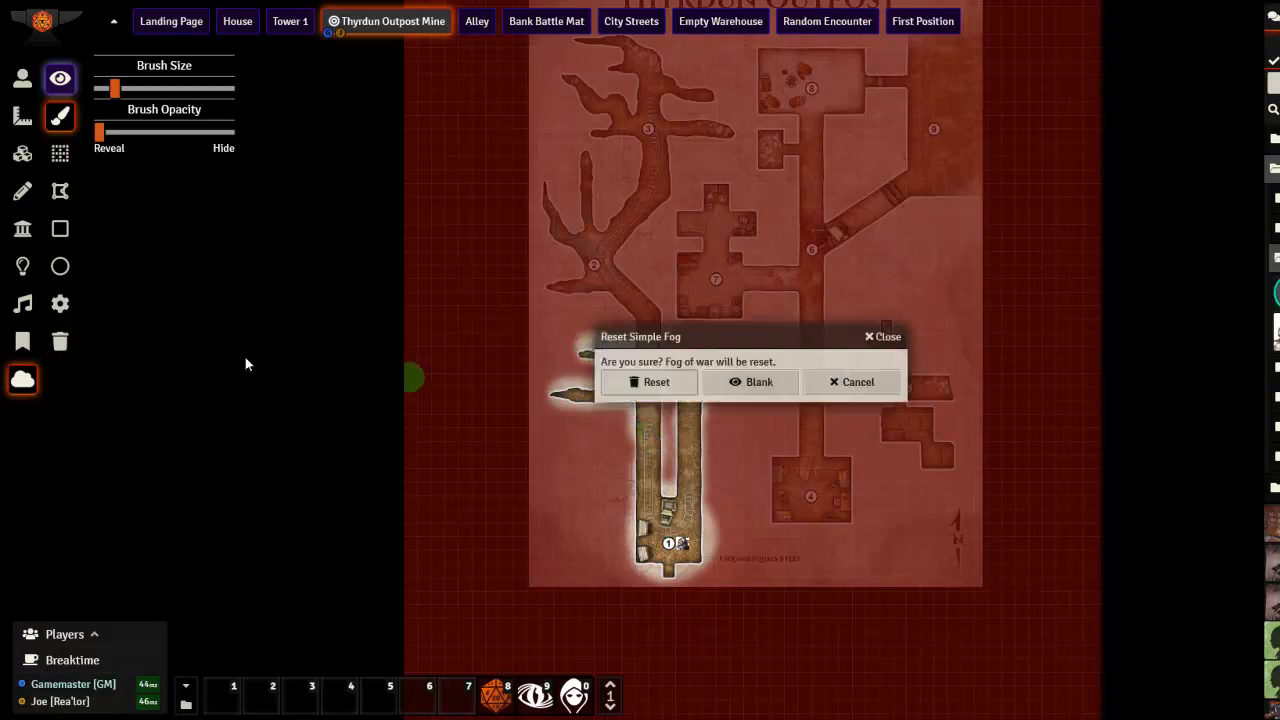
click(678, 388)
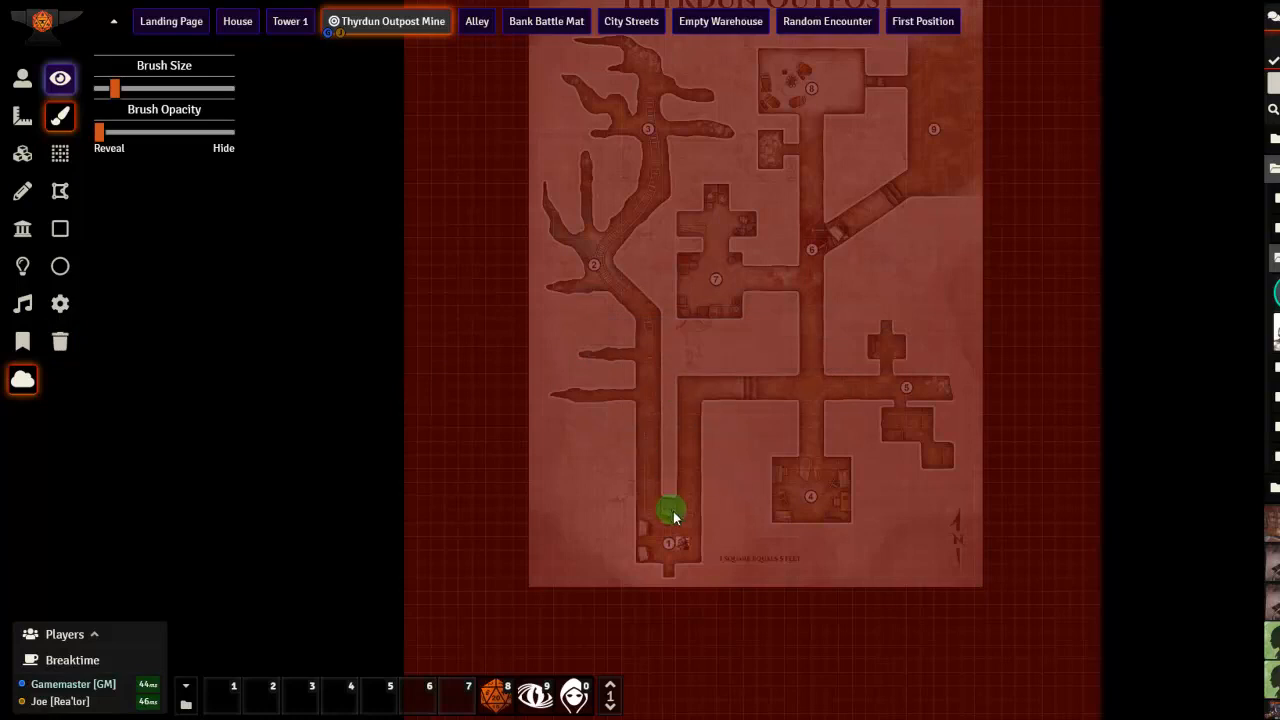
drag(672, 511, 665, 411)
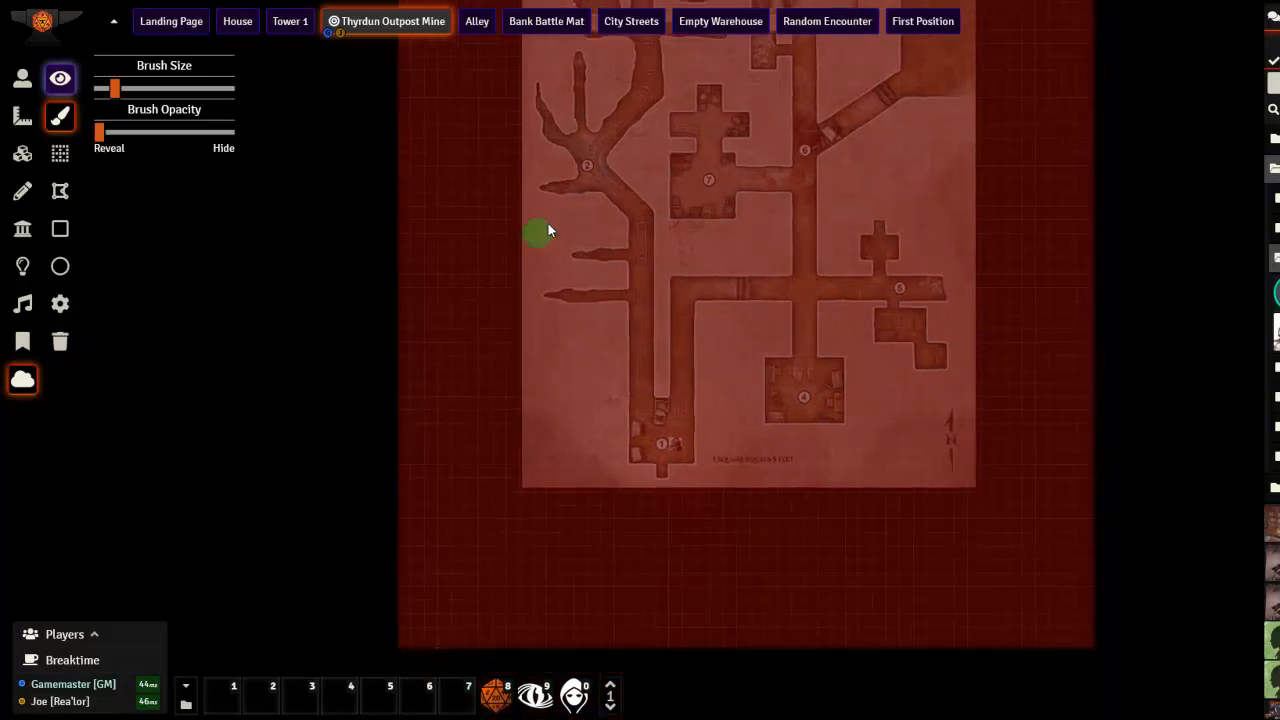
drag(757, 350, 755, 463)
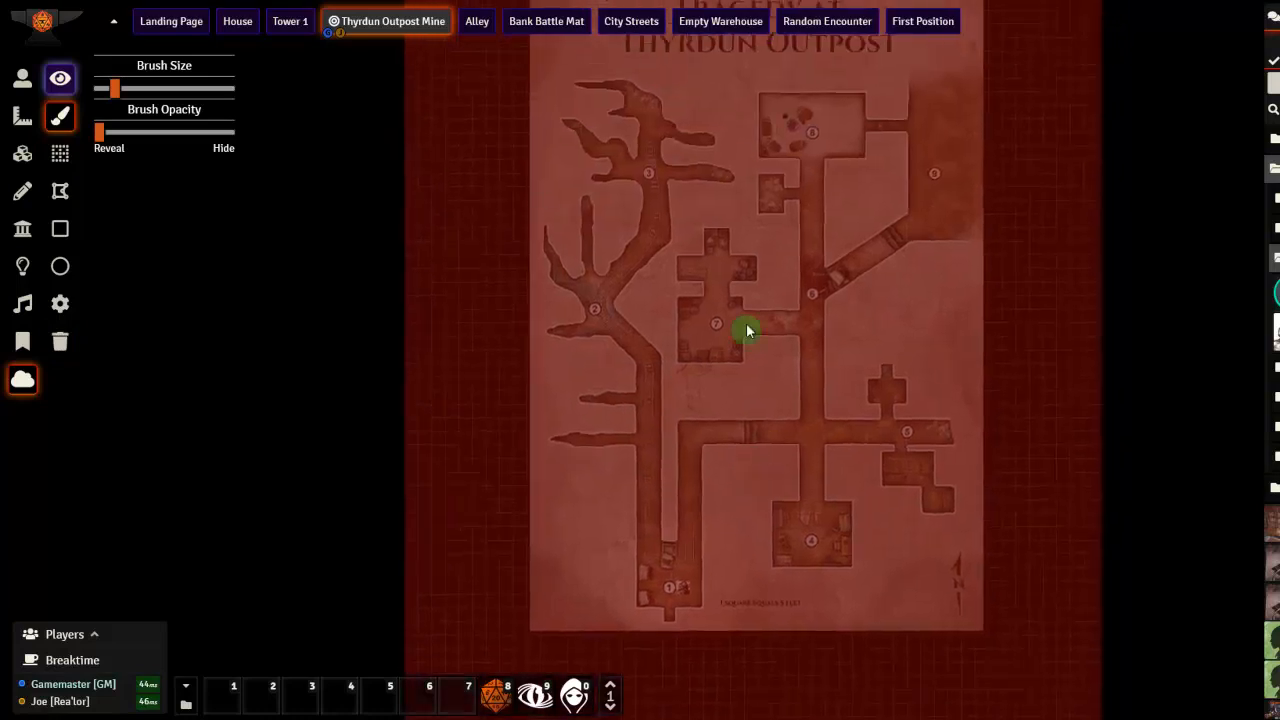
Turn on Token Vision in the mine scene's lighting configuration, and brush away the fog over area 1 and its northern tunnels.
right_click(436, 42)
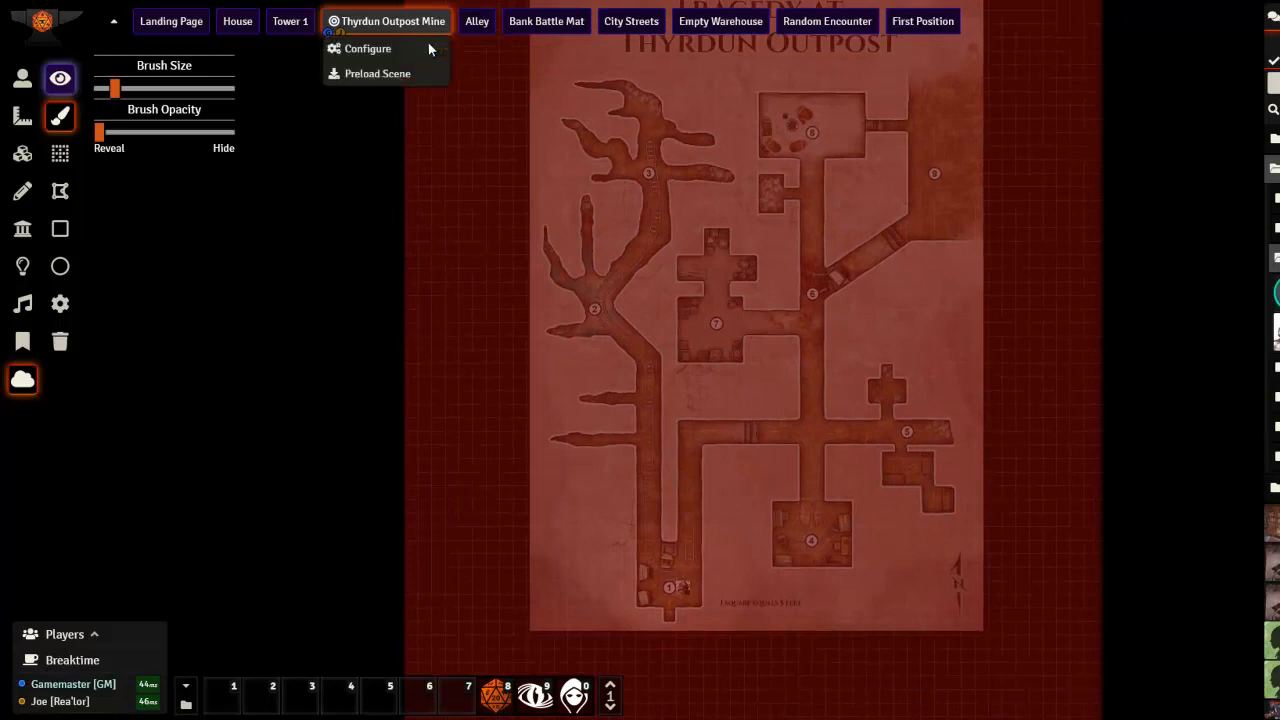
click(372, 55)
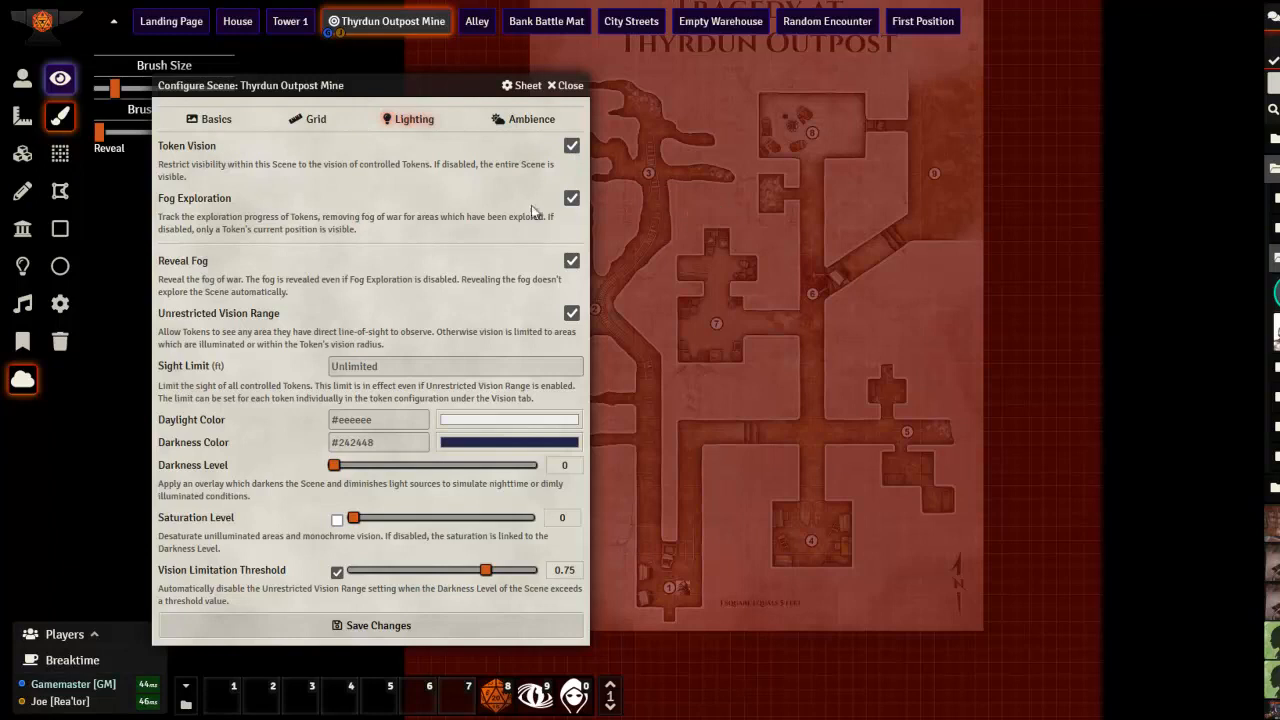
click(572, 147)
mouse_move(606, 554)
mouse_down()
mouse_move(671, 543)
mouse_move(686, 594)
mouse_move(634, 576)
mouse_move(682, 588)
mouse_move(700, 515)
mouse_move(691, 434)
mouse_move(751, 434)
mouse_up()
drag(653, 518, 653, 452)
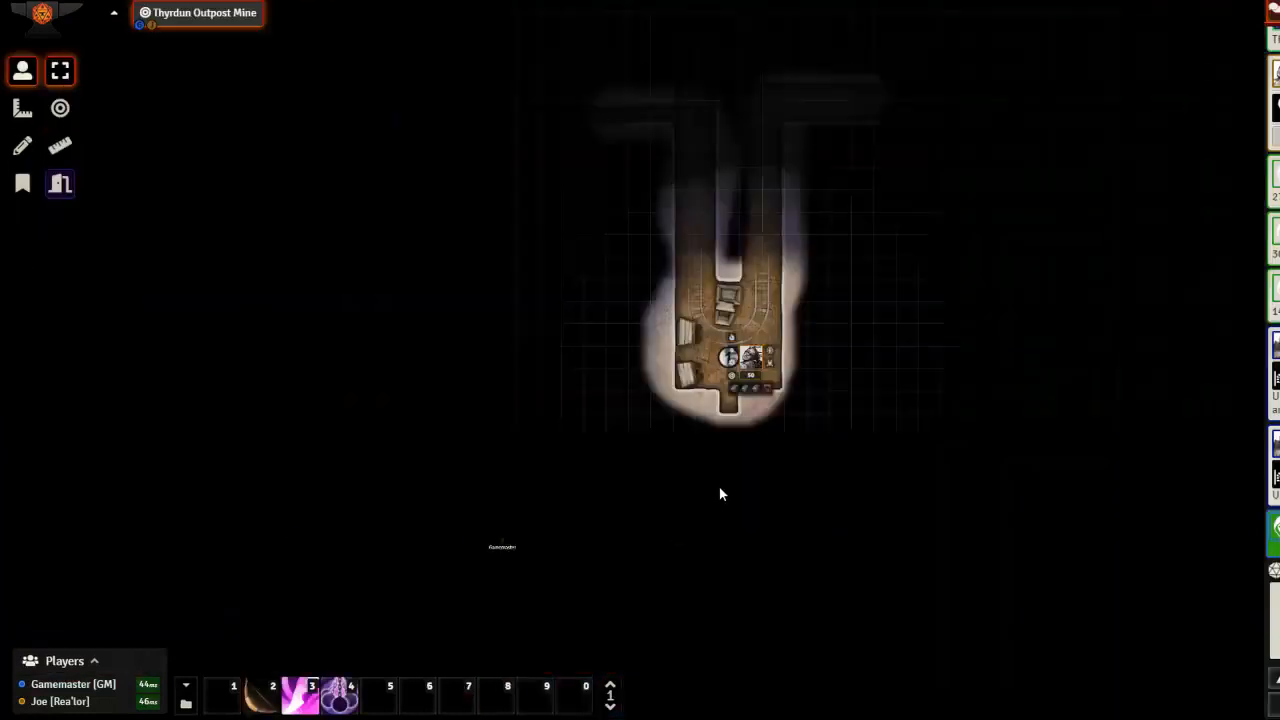
Move the token up the western tunnel in the player's view to check how its vision limits the revealed area.
click(835, 366)
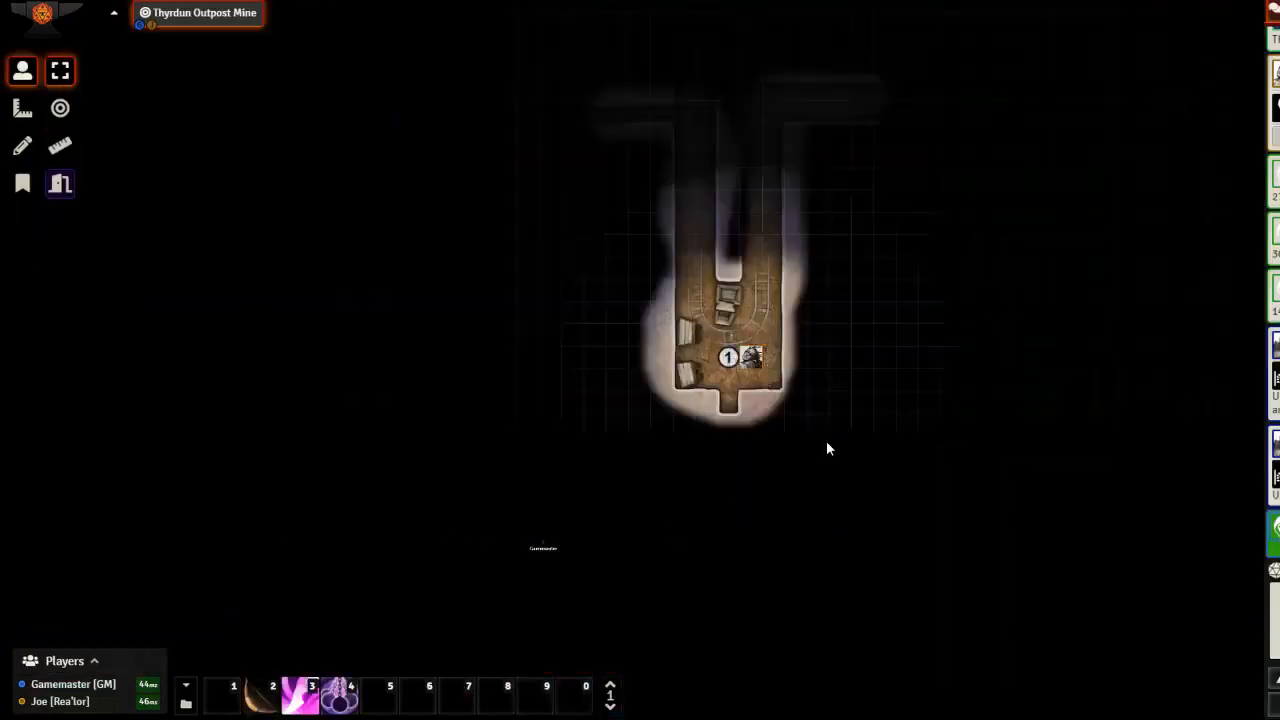
drag(751, 460, 738, 587)
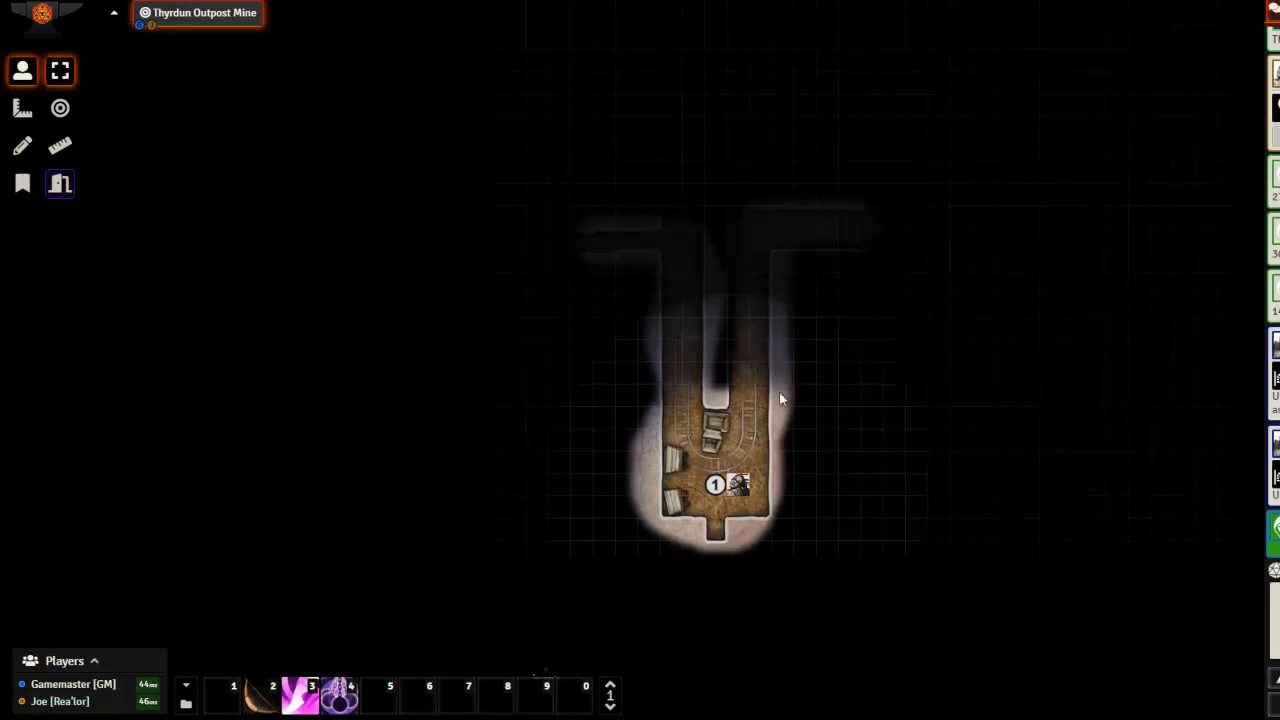
right_click(722, 472)
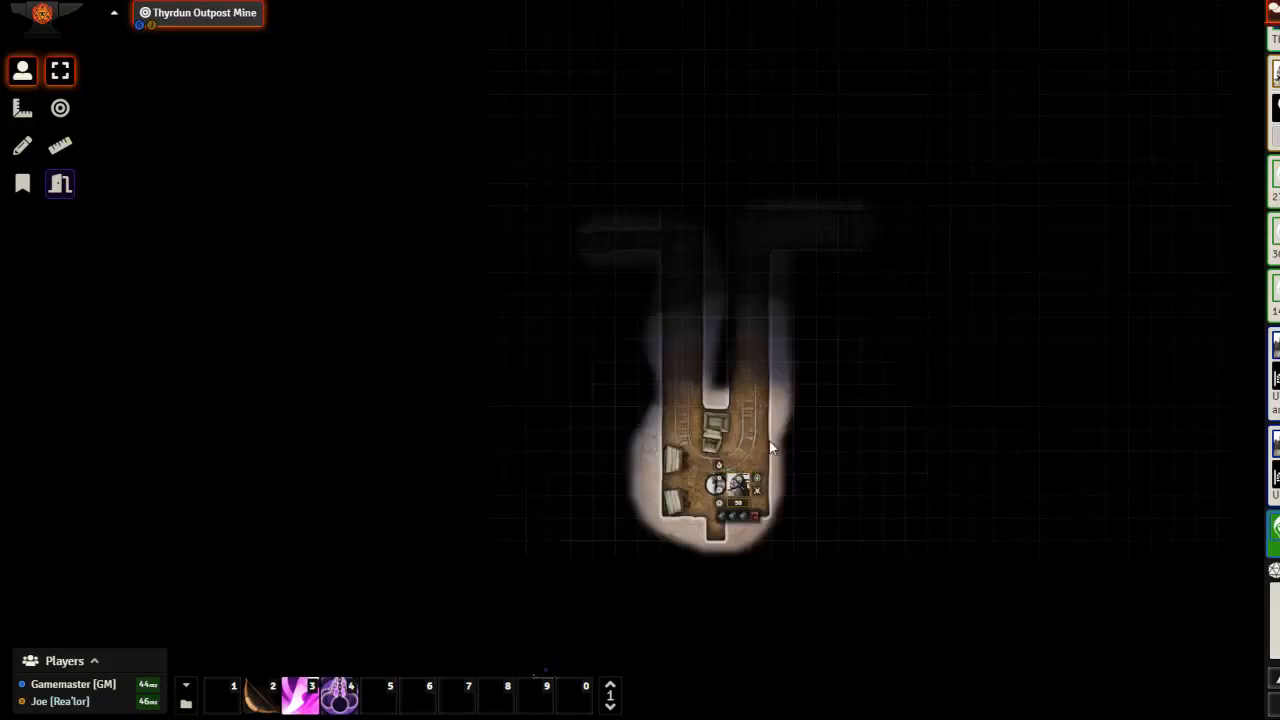
mouse_move(738, 487)
mouse_down()
mouse_move(694, 481)
mouse_move(692, 261)
mouse_up()
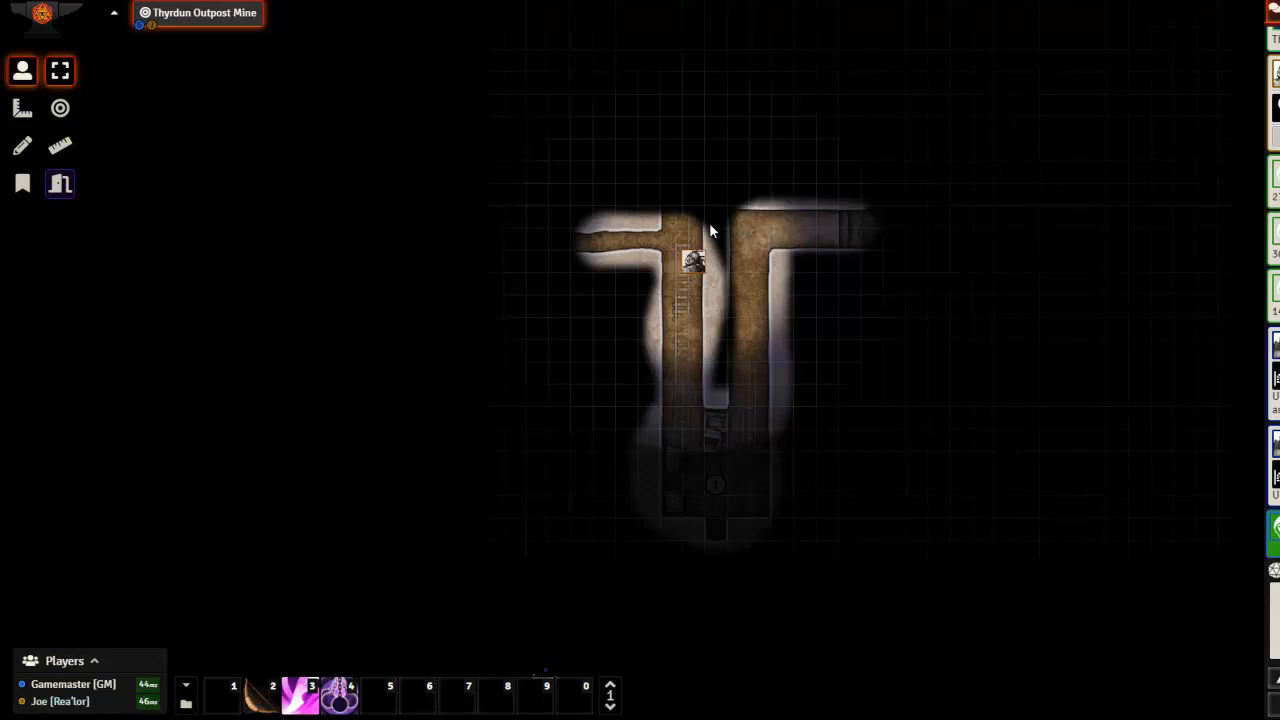
click(710, 223)
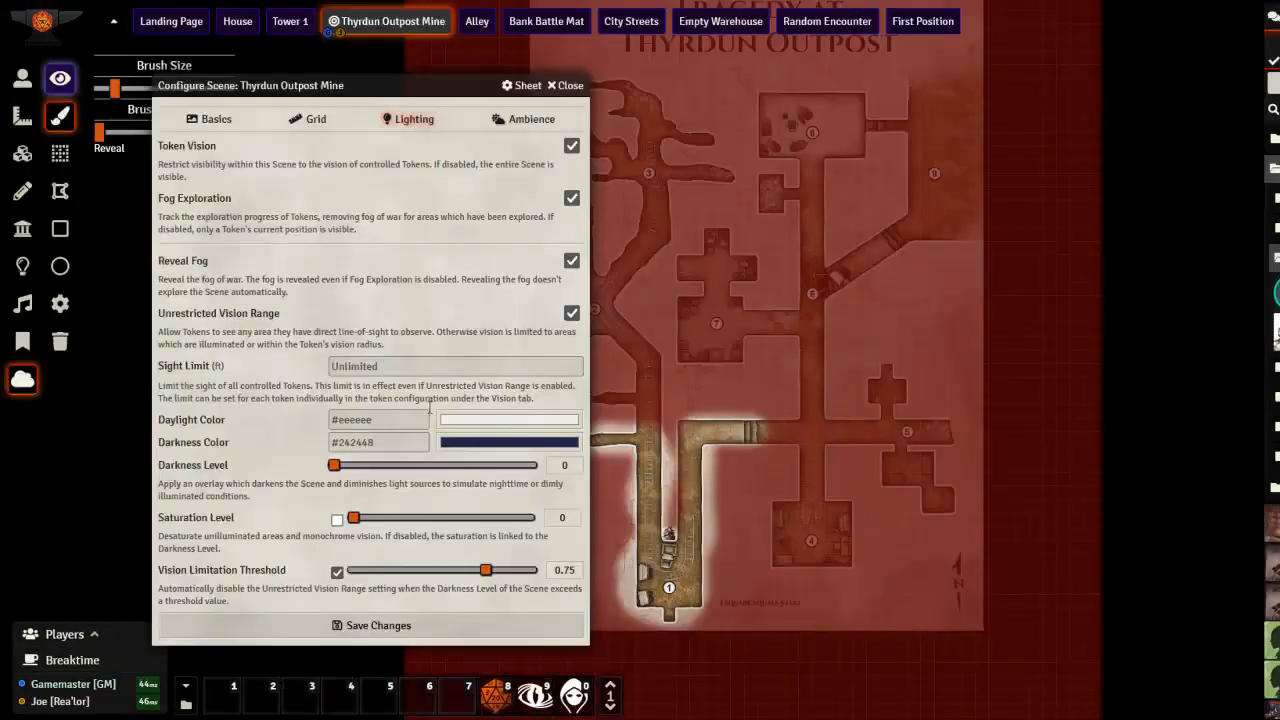
Turn off Token Vision for the mine scene, save the changes, and move the player's token back onto area 1.
click(571, 145)
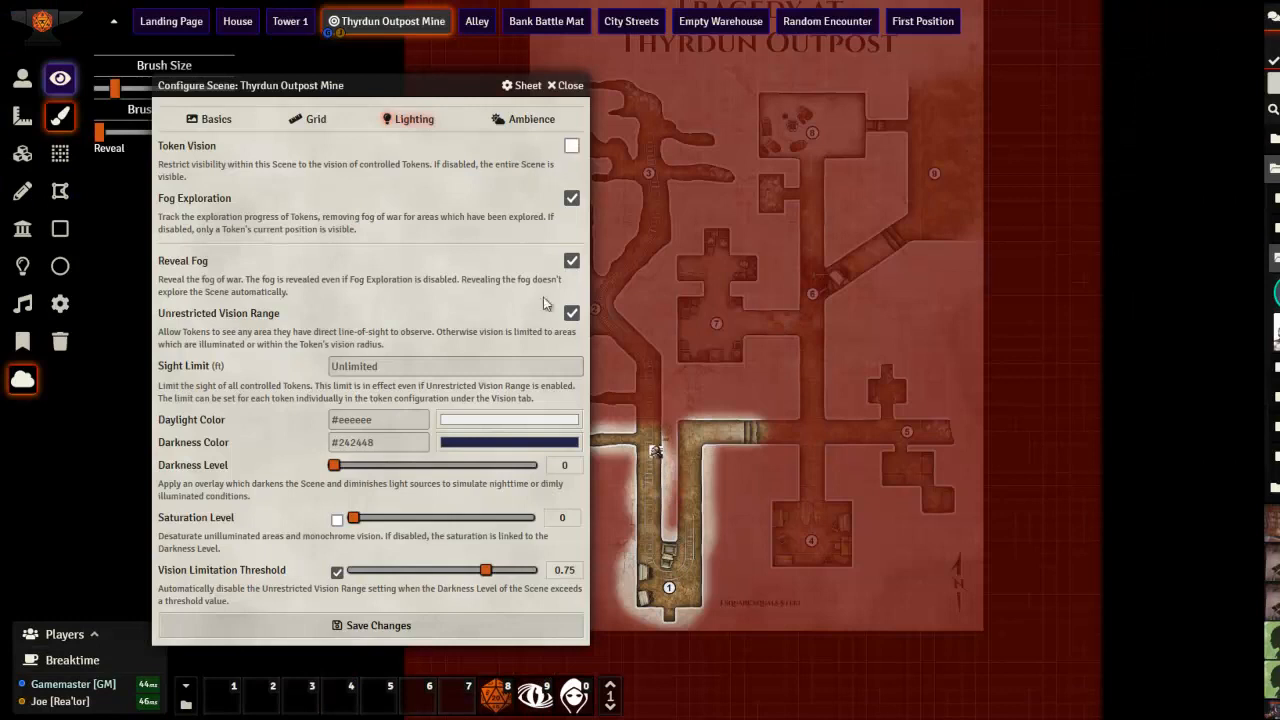
click(392, 626)
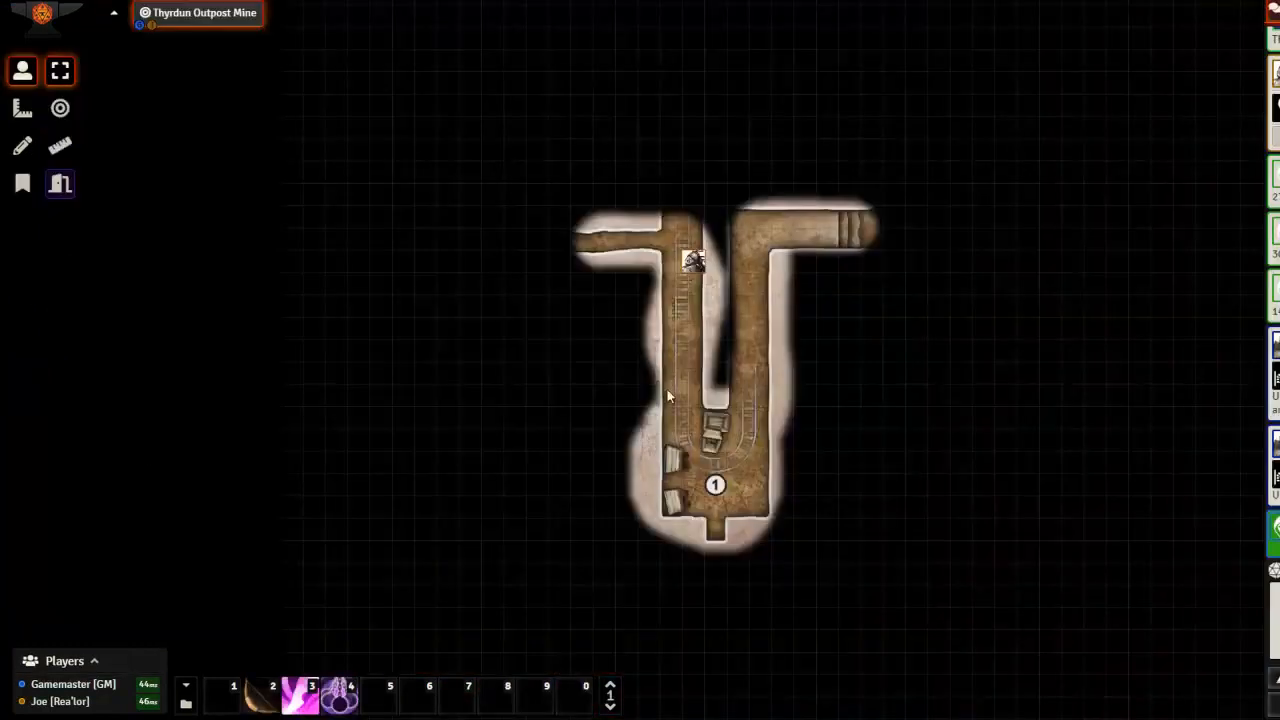
mouse_move(693, 266)
mouse_down()
mouse_move(684, 498)
mouse_move(714, 481)
mouse_up()
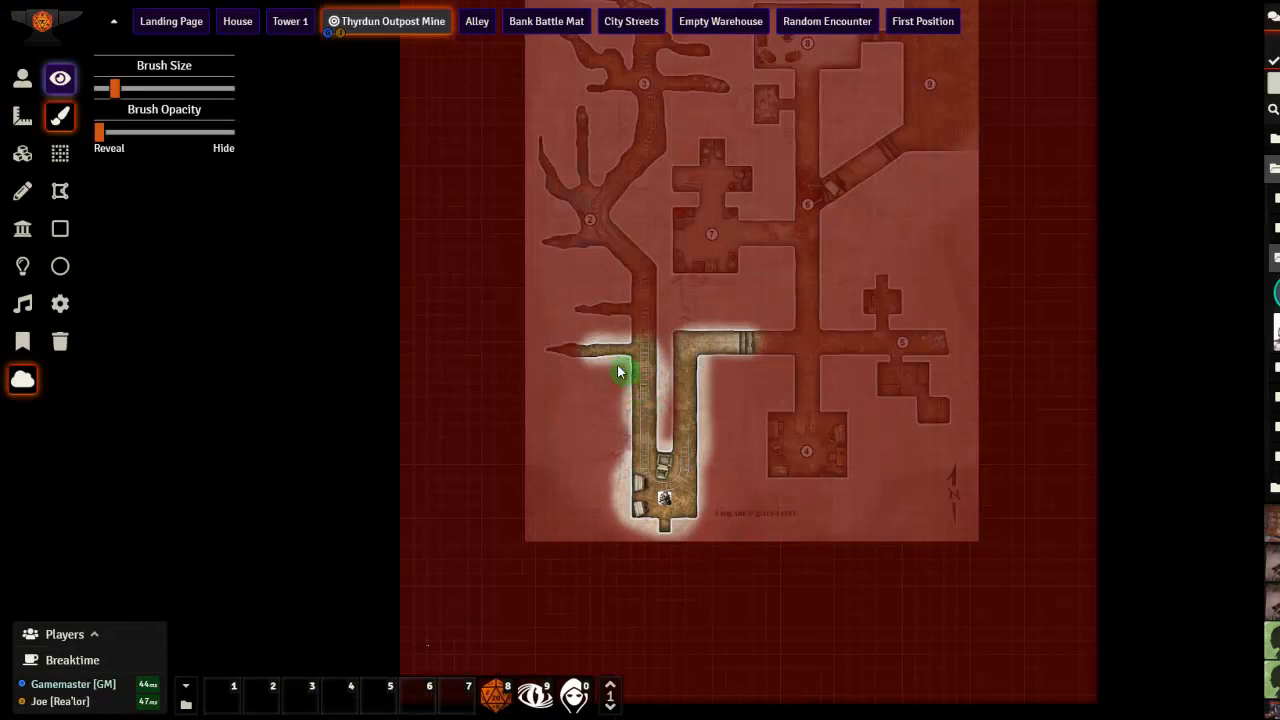
Reveal a few grid squares of the western tunnel just north of the first side tunnel with the grid tool.
drag(606, 356, 584, 346)
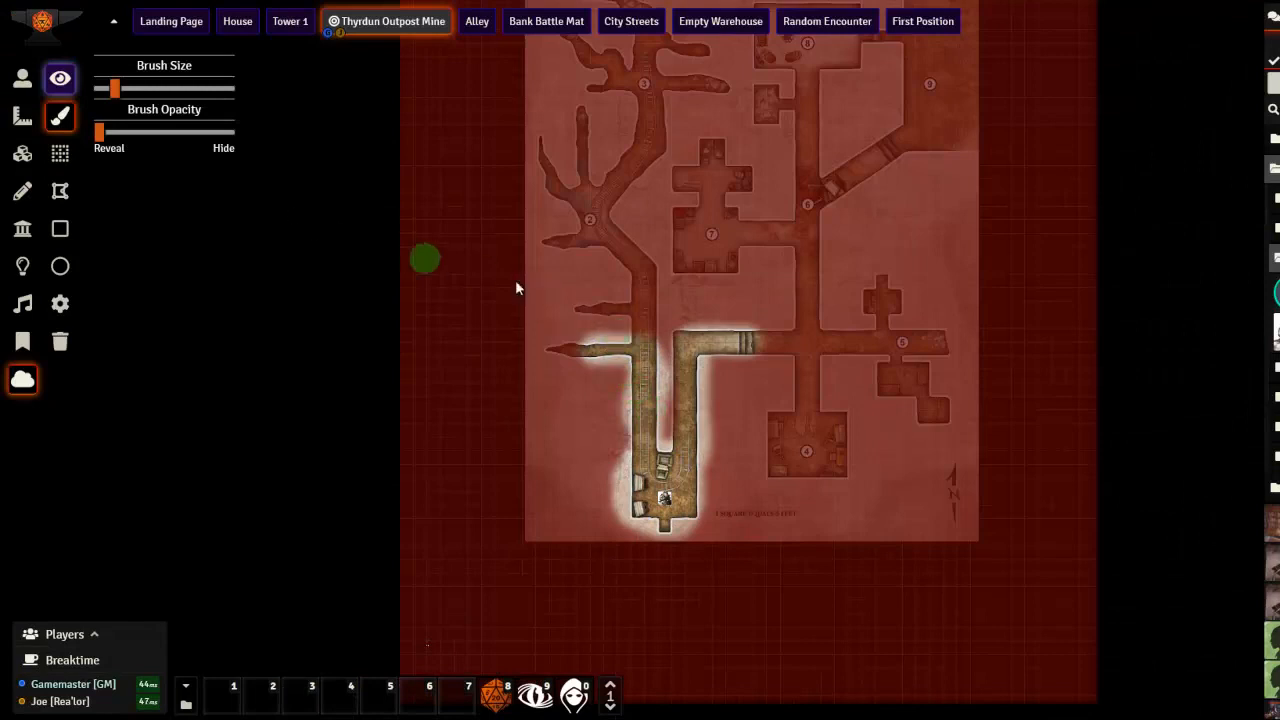
click(60, 153)
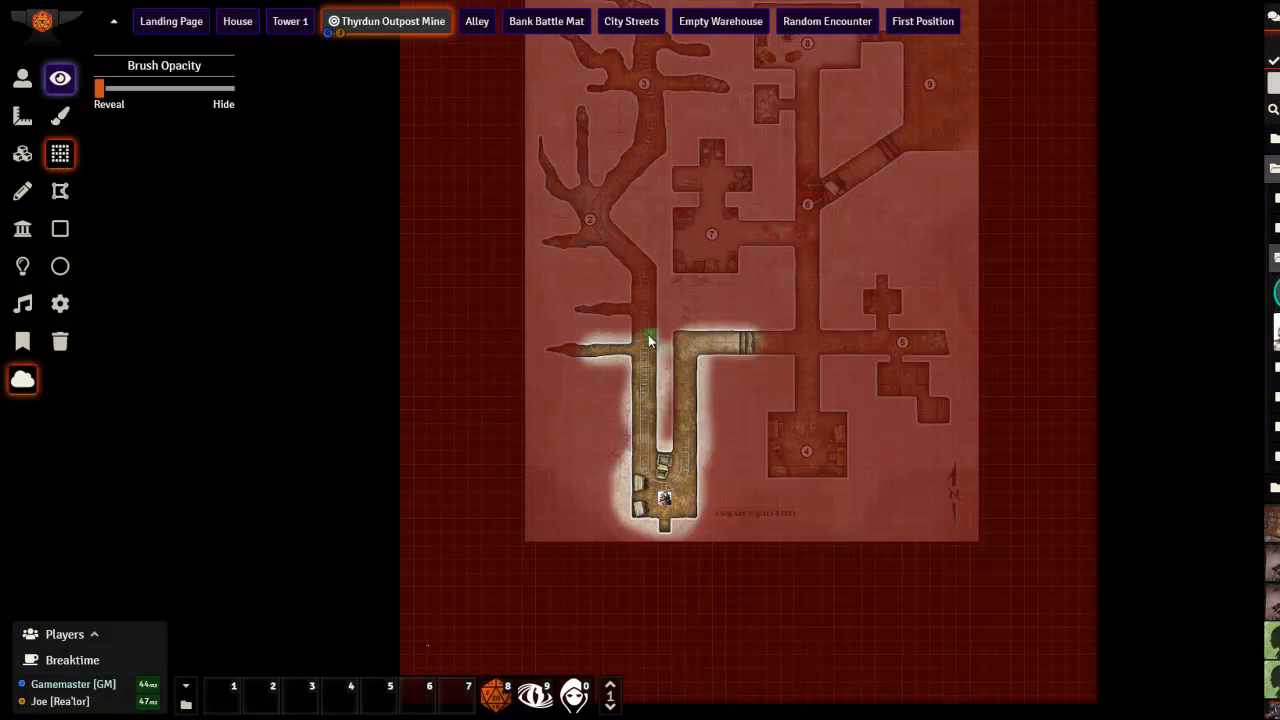
Reveal the four-way tunnel crossing north of area 4 with a polygon extending from the eastern tunnel's stairs.
click(60, 191)
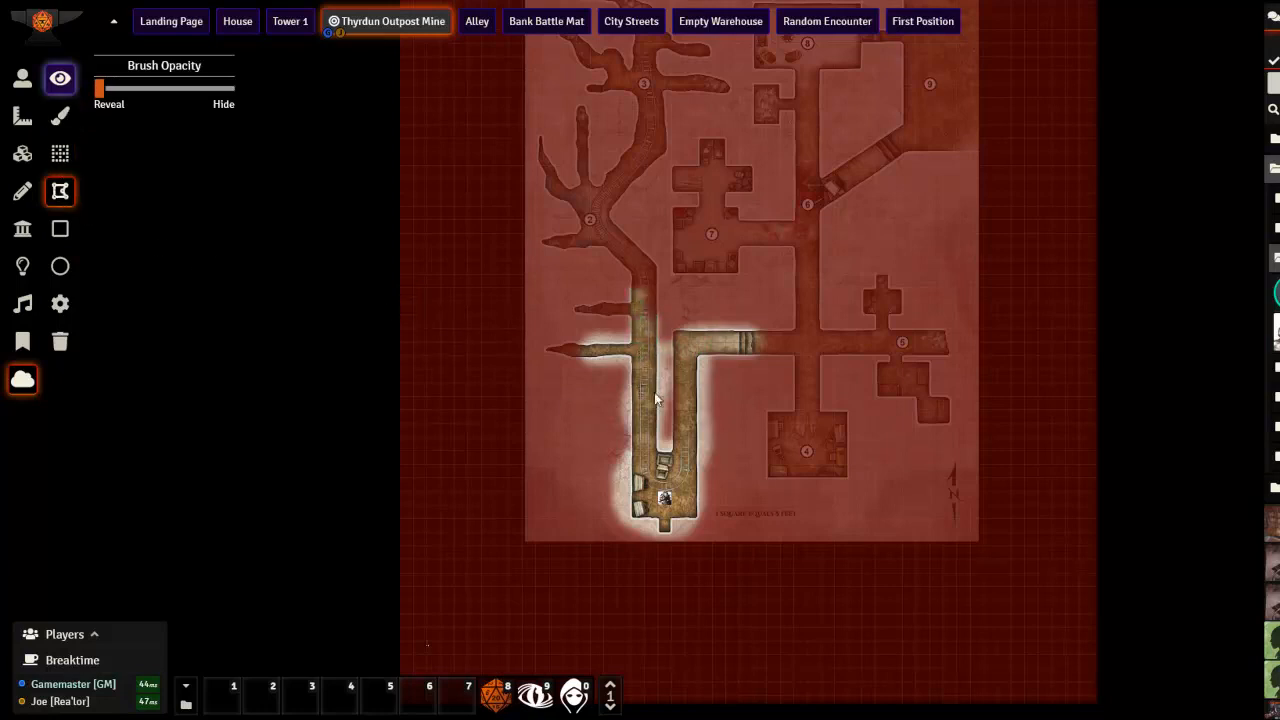
click(797, 296)
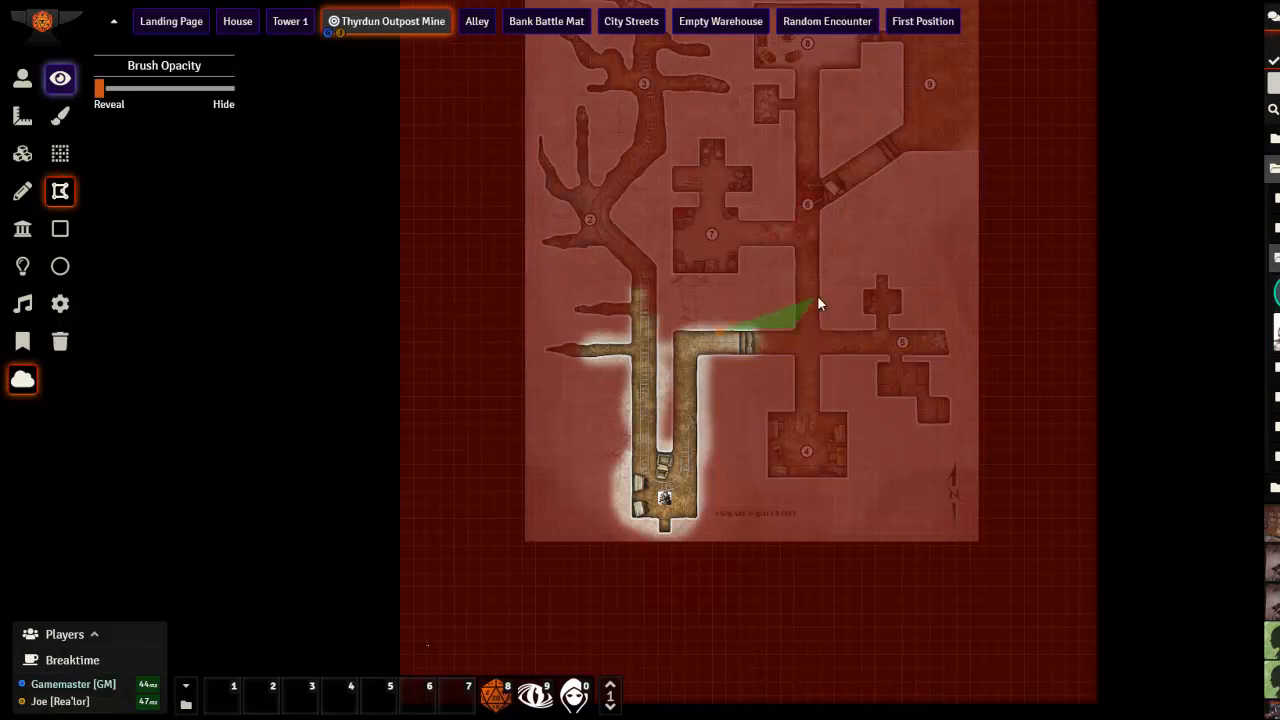
click(818, 328)
click(858, 352)
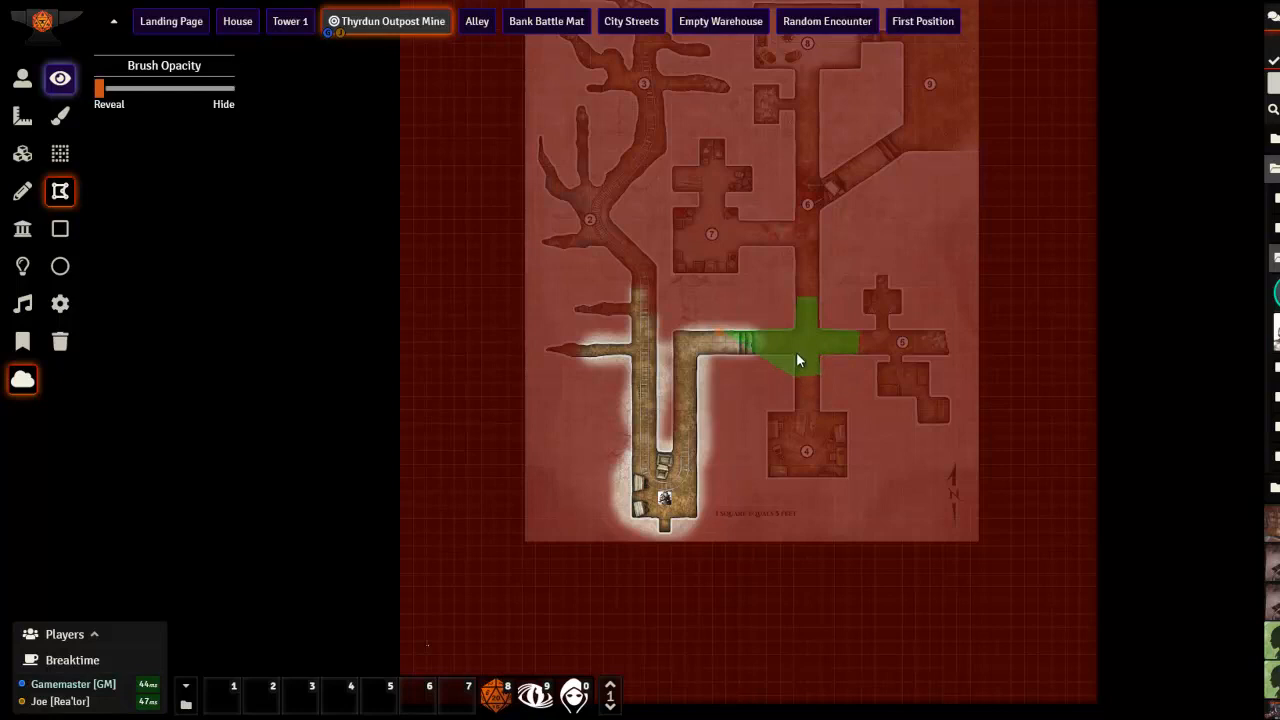
click(720, 331)
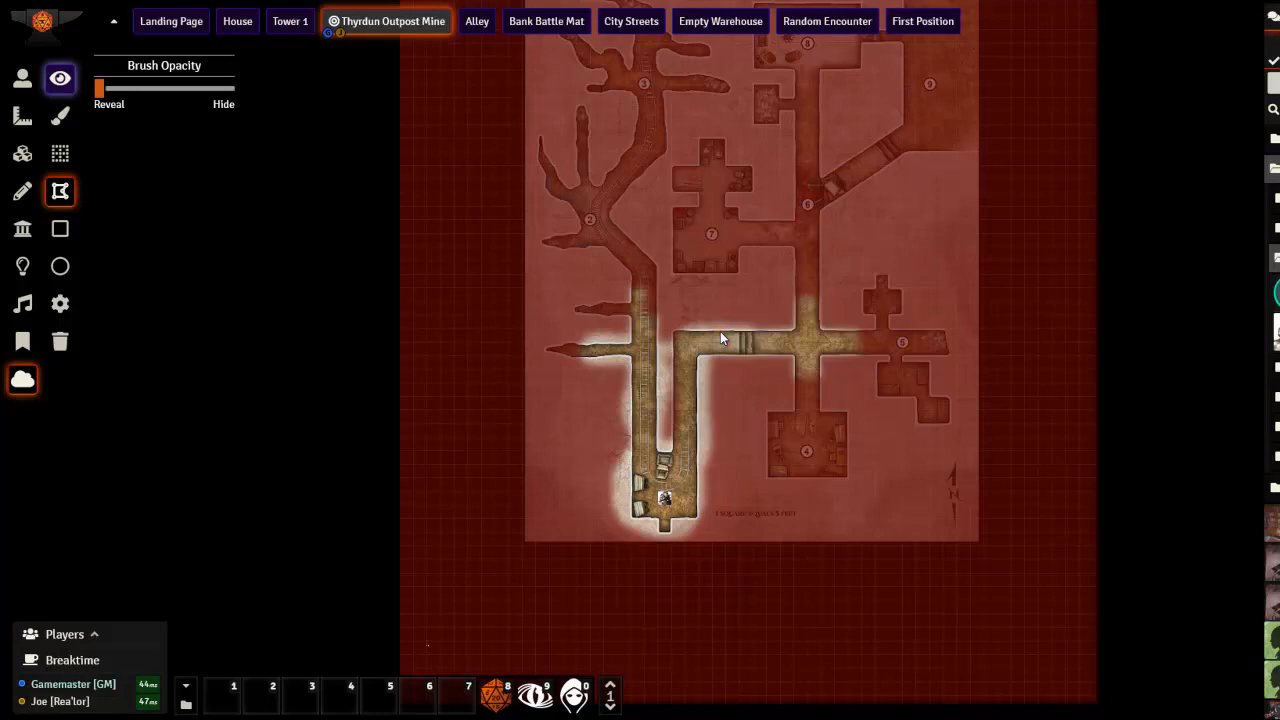
Reveal the rest of the western tunnel's straight section up to the bend with a rectangle.
scroll(811, 374, up, 5)
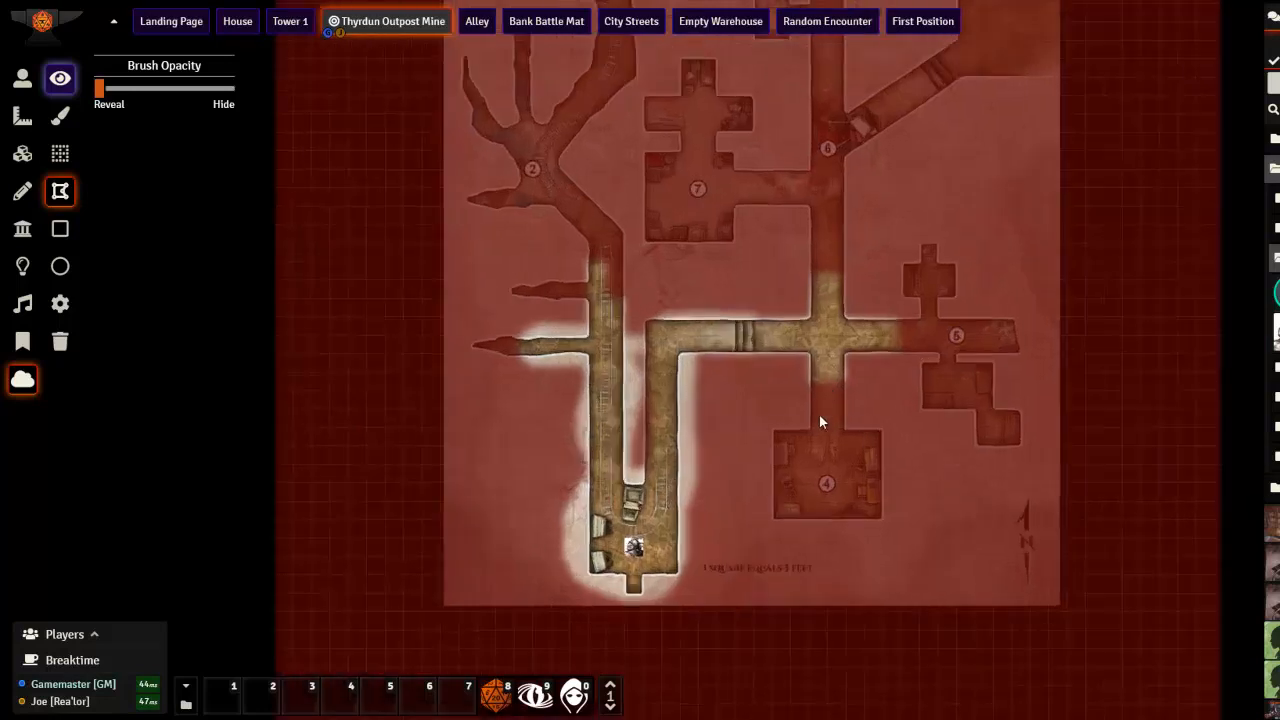
click(59, 117)
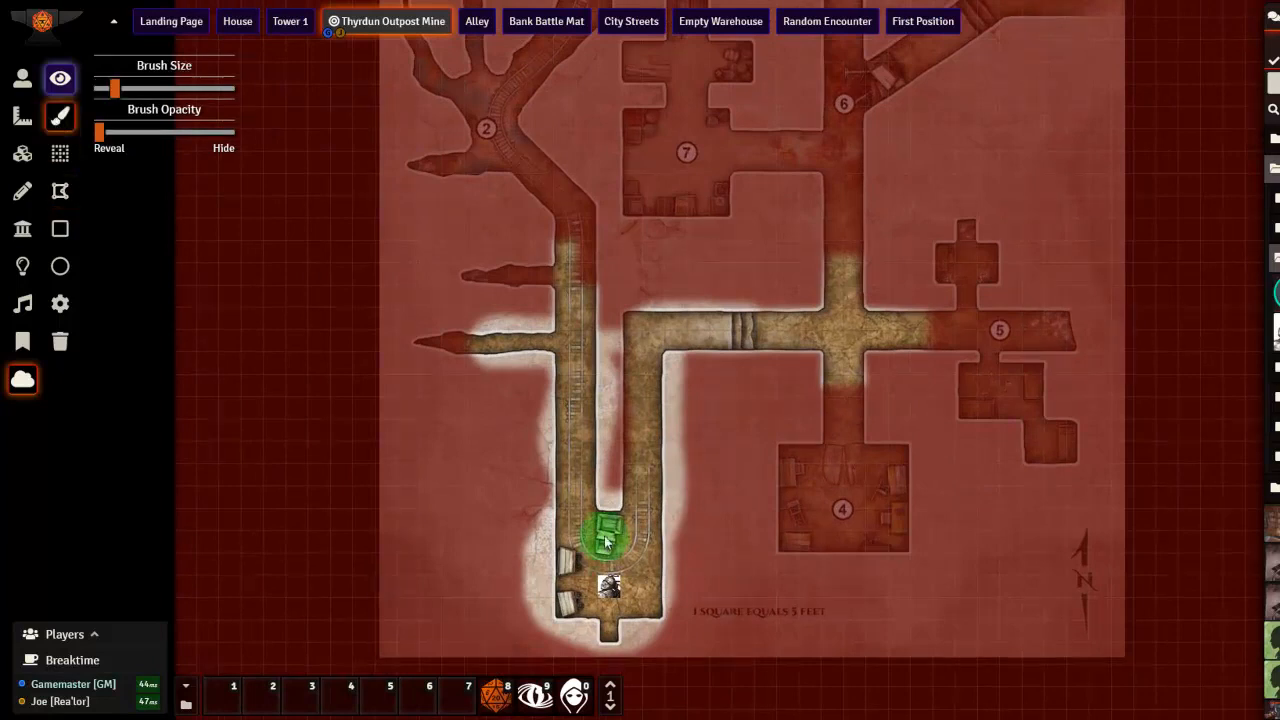
click(77, 229)
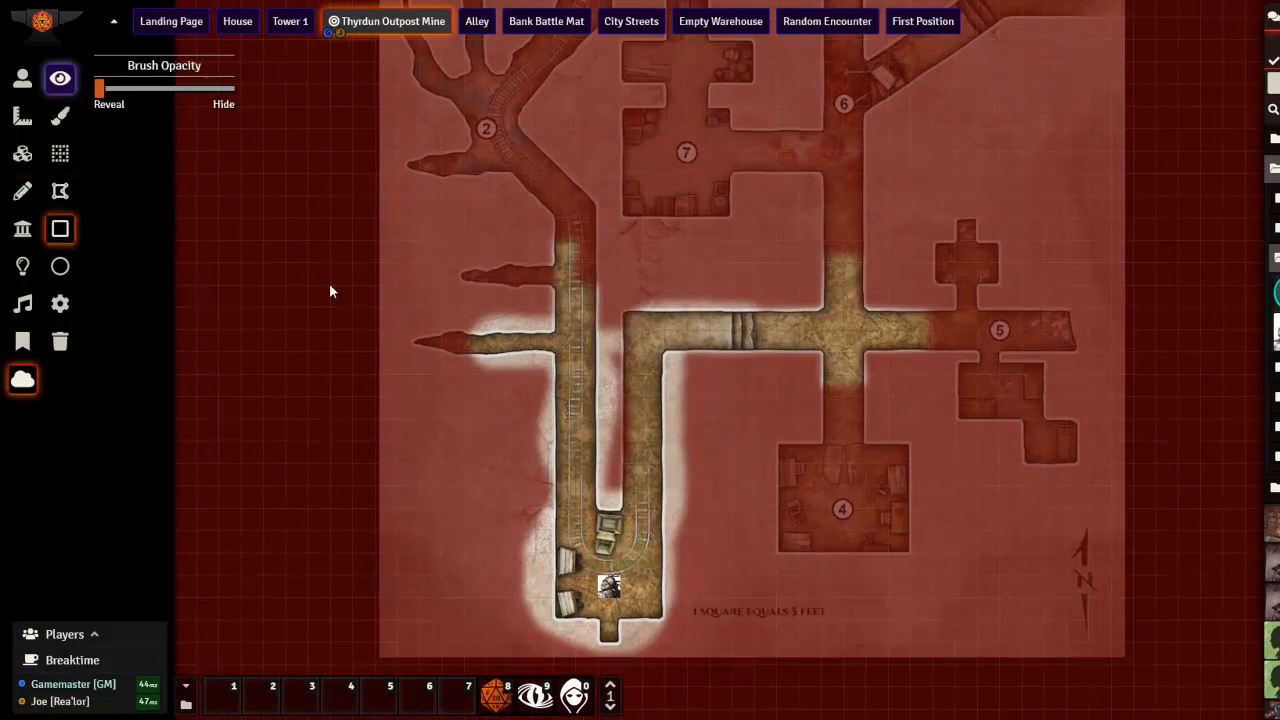
drag(563, 241, 597, 343)
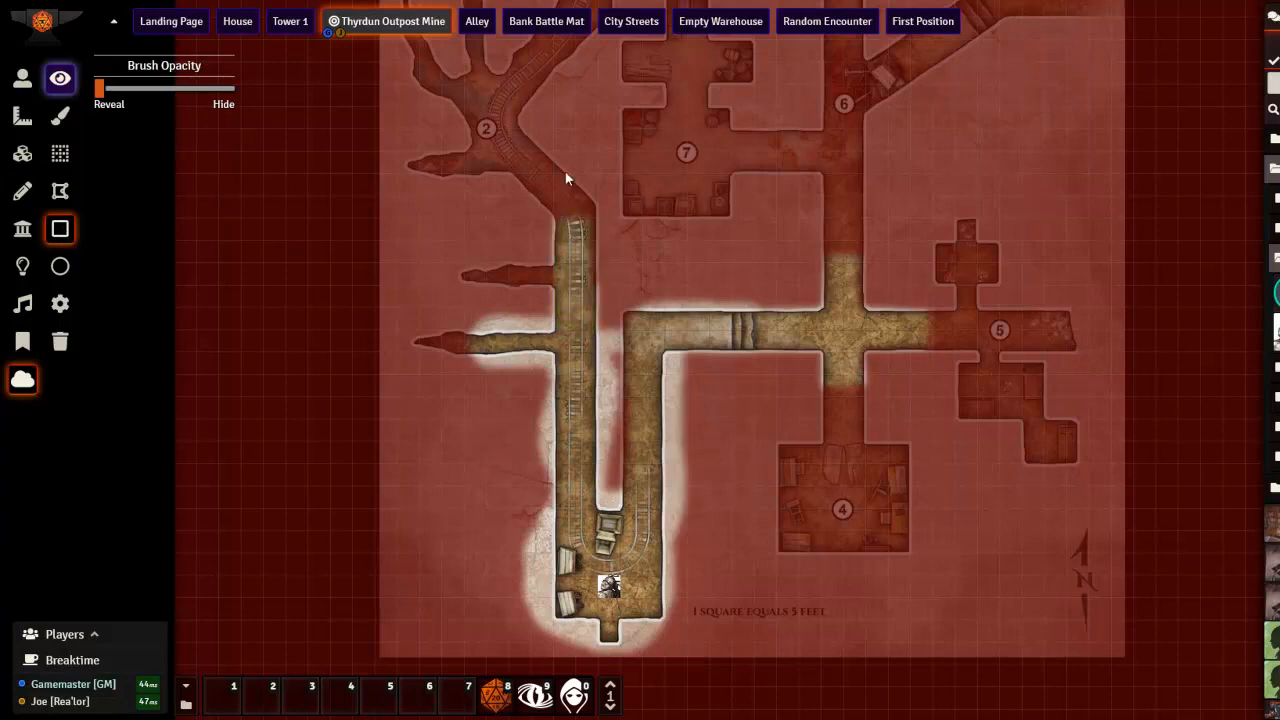
Try a rectangular reveal over the tunnel bend below area 2 and an elliptical reveal over area 7, undoing each one.
drag(505, 152, 596, 231)
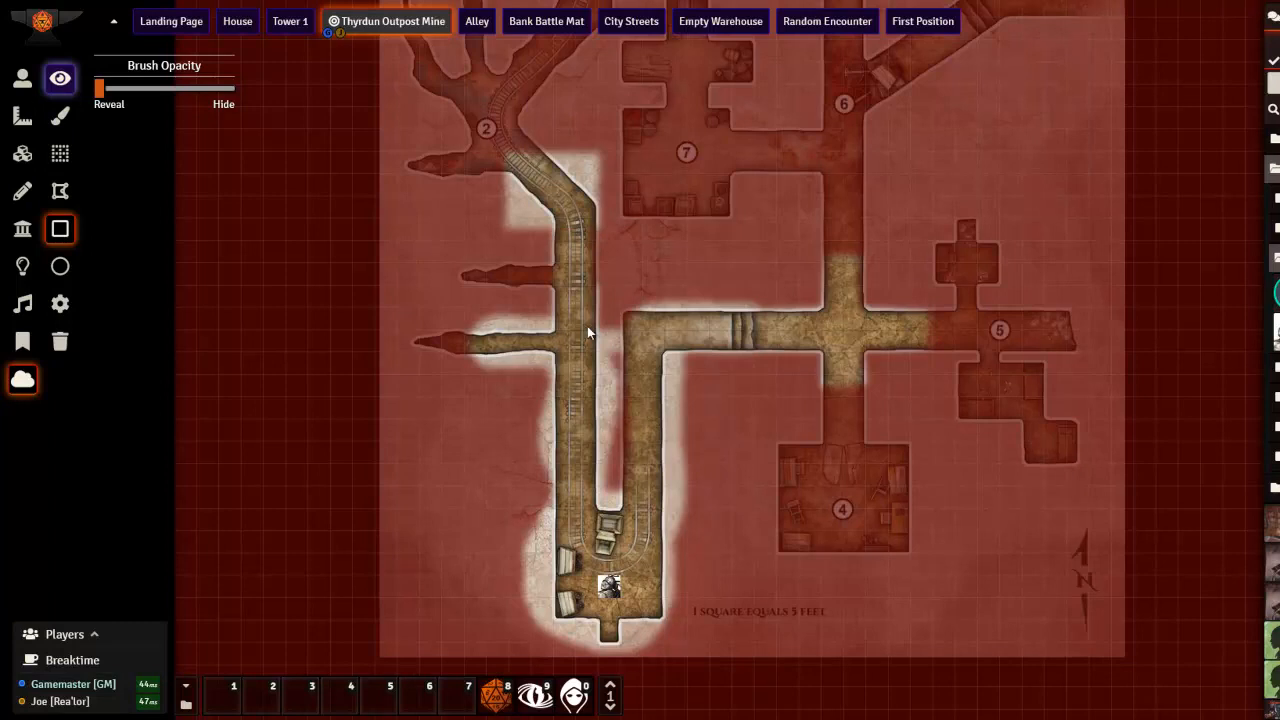
key(ctrl+z)
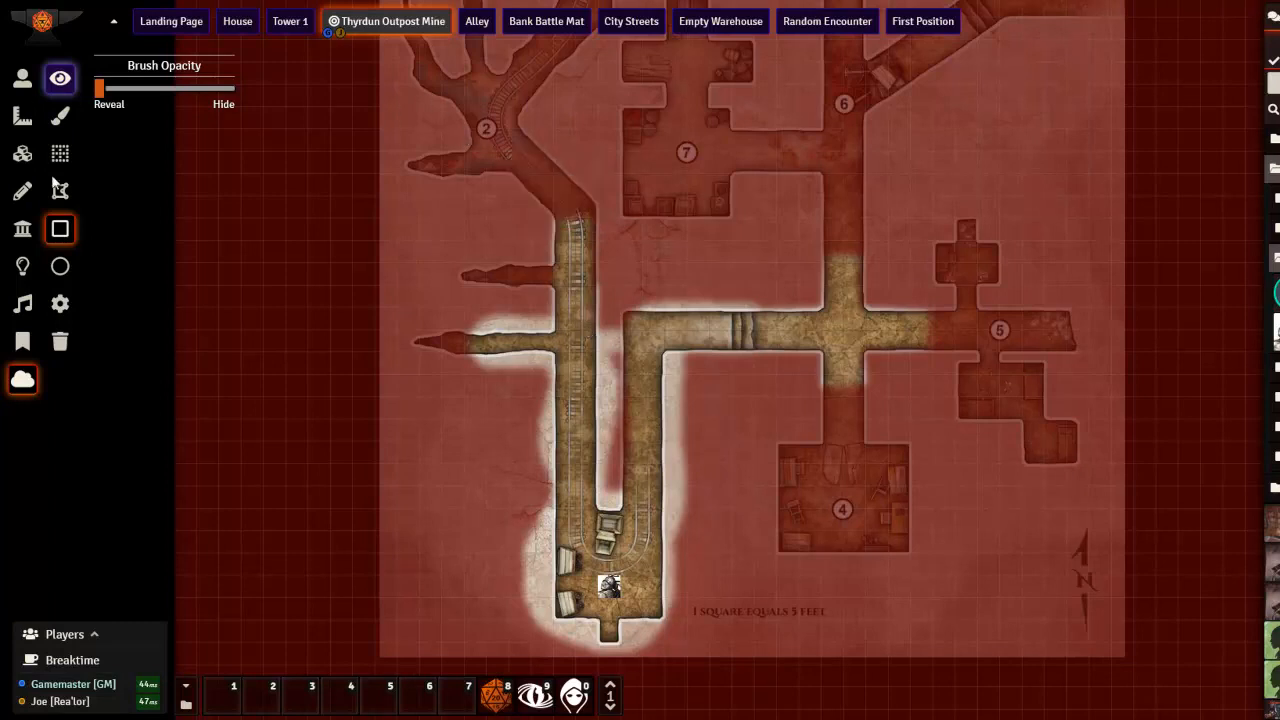
click(64, 270)
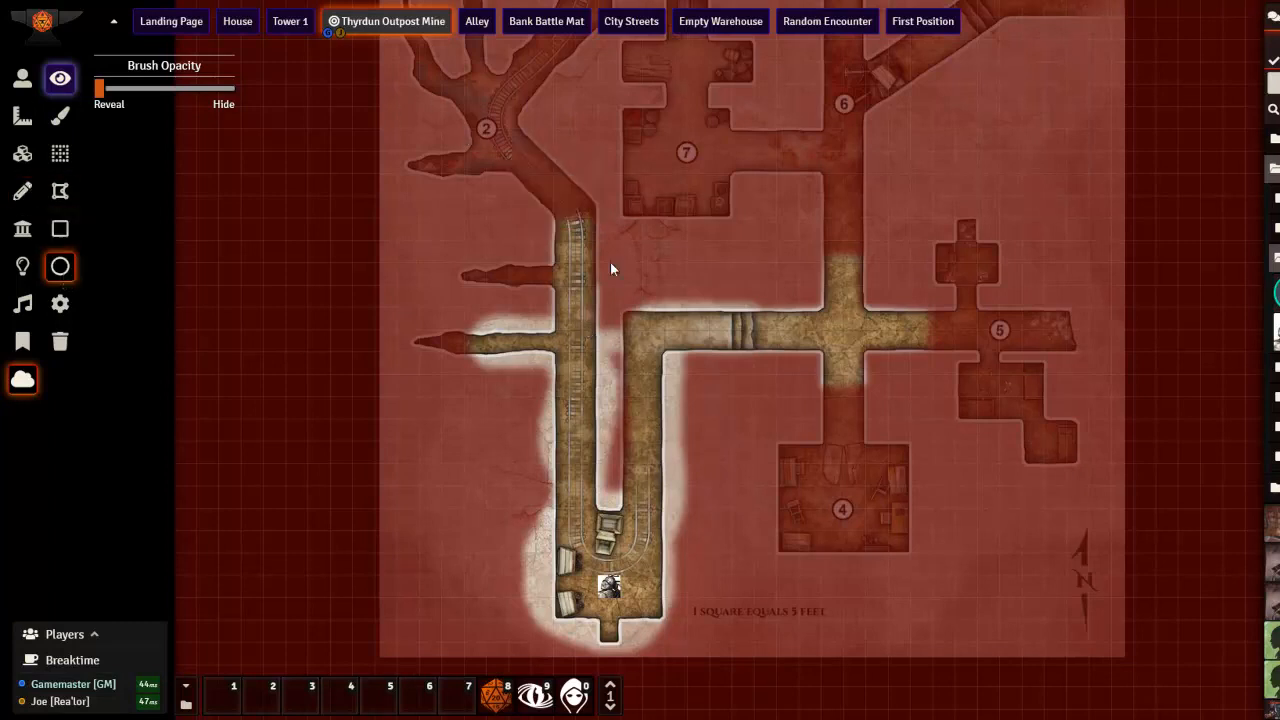
drag(659, 140, 699, 212)
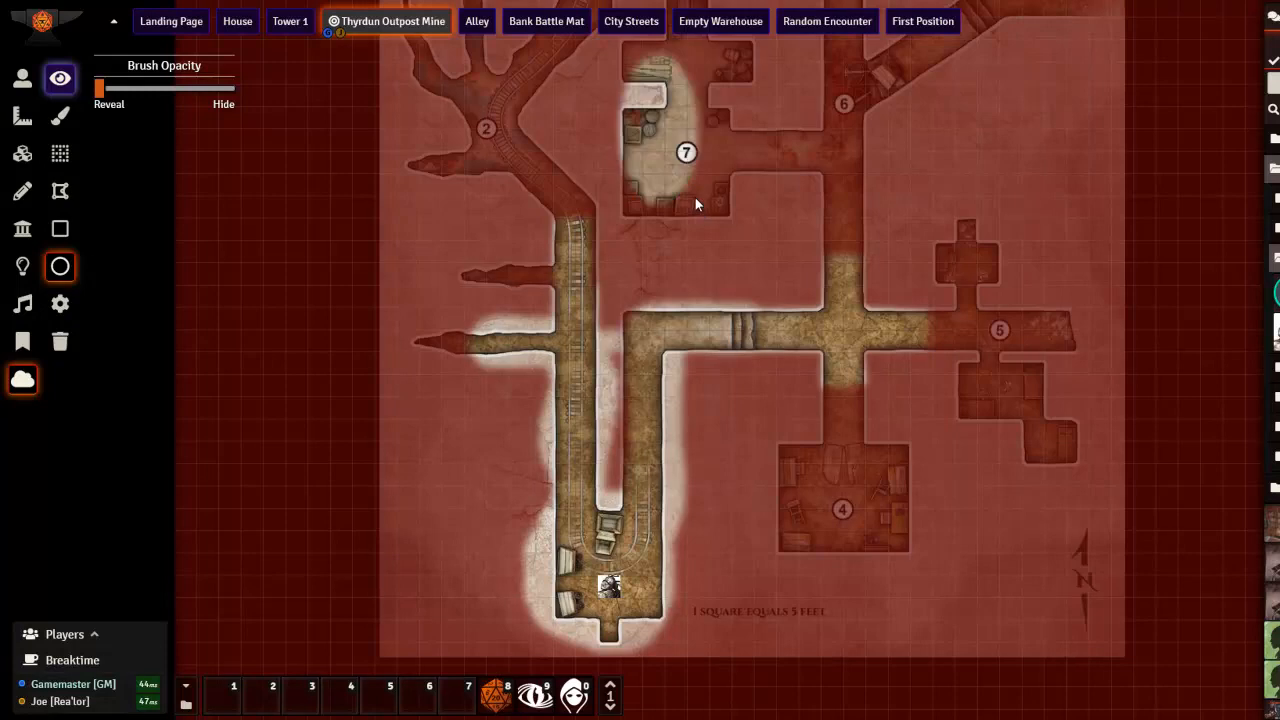
key(ctrl+z)
Reduce the brush size and brush away the fog over the second side tunnel, the bend, and the dead end west of area 2.
click(63, 160)
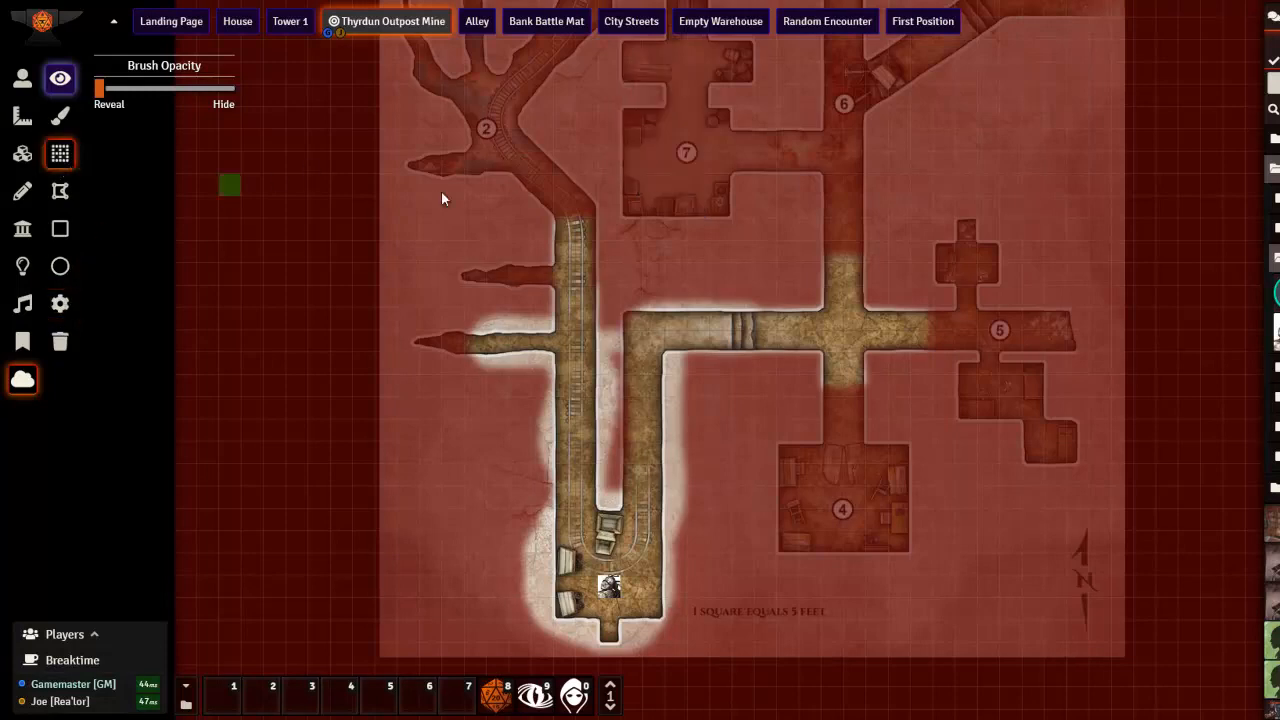
click(60, 117)
mouse_move(572, 220)
mouse_down()
mouse_move(494, 137)
mouse_move(563, 233)
mouse_up()
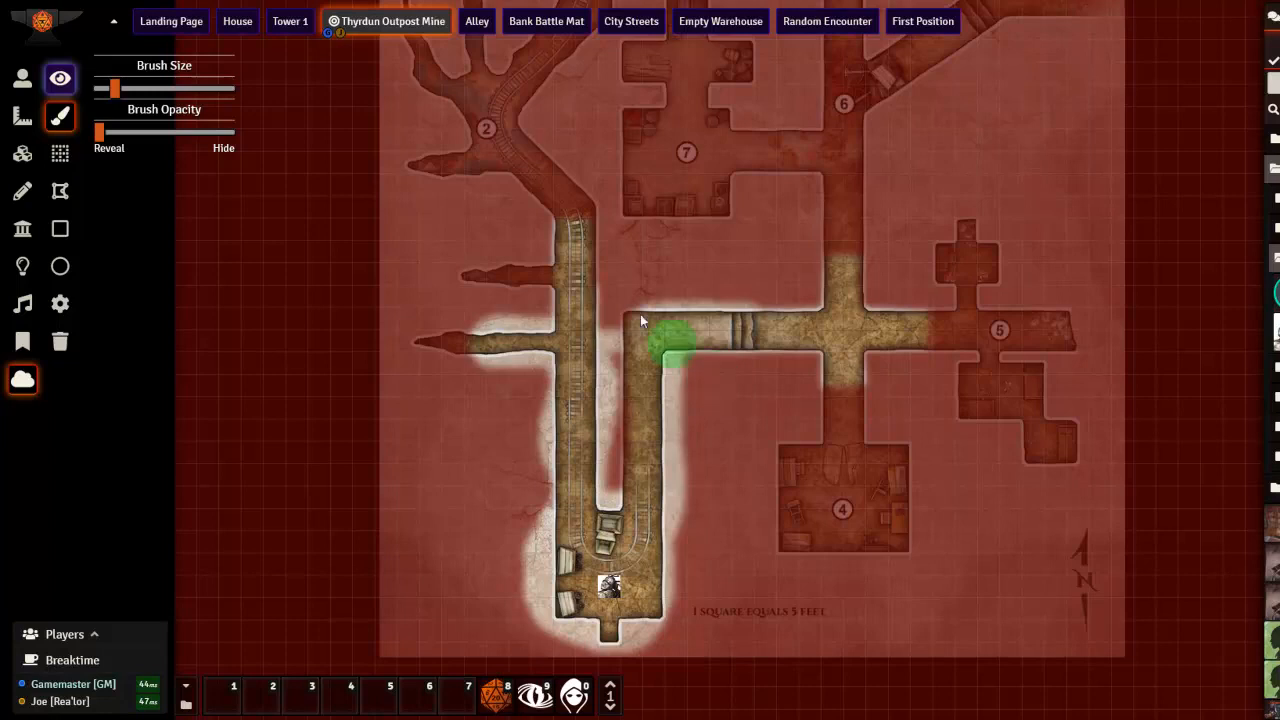
drag(114, 88, 108, 88)
mouse_move(550, 278)
mouse_down()
mouse_move(471, 274)
mouse_move(566, 234)
mouse_move(566, 211)
mouse_move(583, 218)
mouse_move(505, 132)
mouse_move(513, 181)
mouse_move(569, 206)
mouse_move(526, 183)
mouse_move(415, 170)
mouse_up()
mouse_move(556, 184)
mouse_down()
mouse_move(601, 252)
mouse_move(618, 342)
mouse_up()
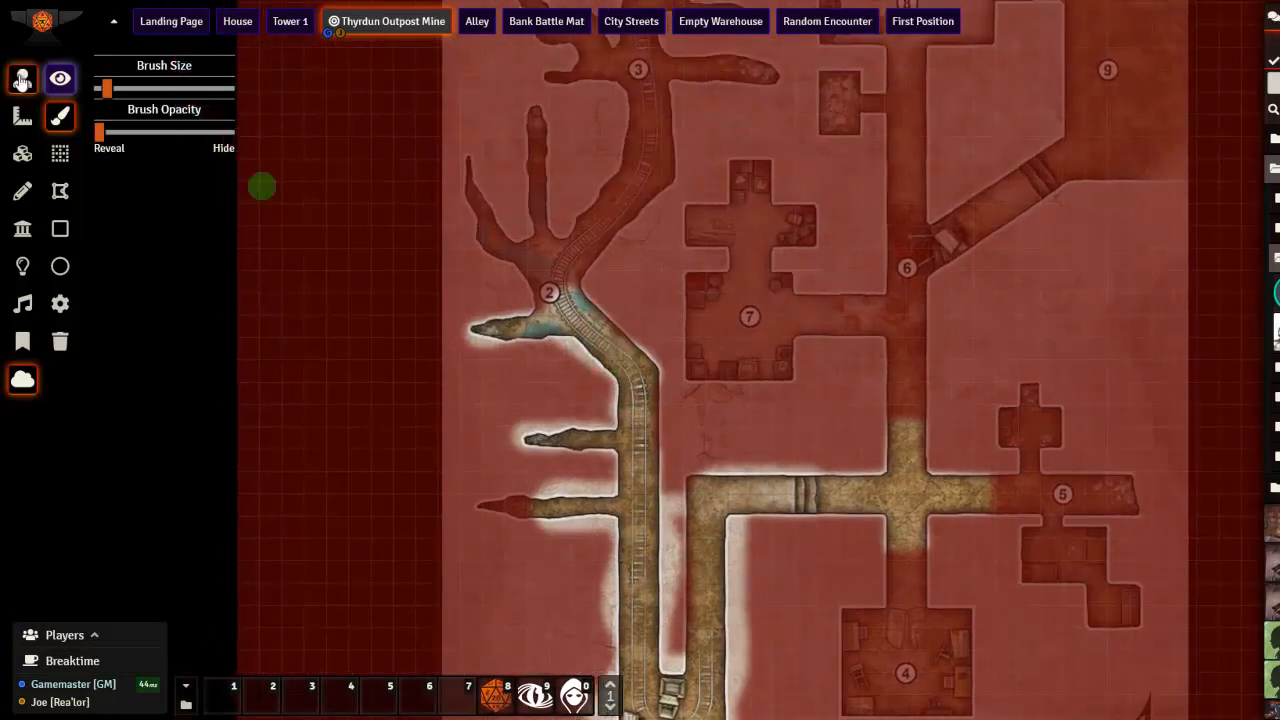
Hide the rock strip between the two parallel southern tunnels again with a fog rectangle set to Hide.
click(22, 78)
drag(660, 391, 613, 237)
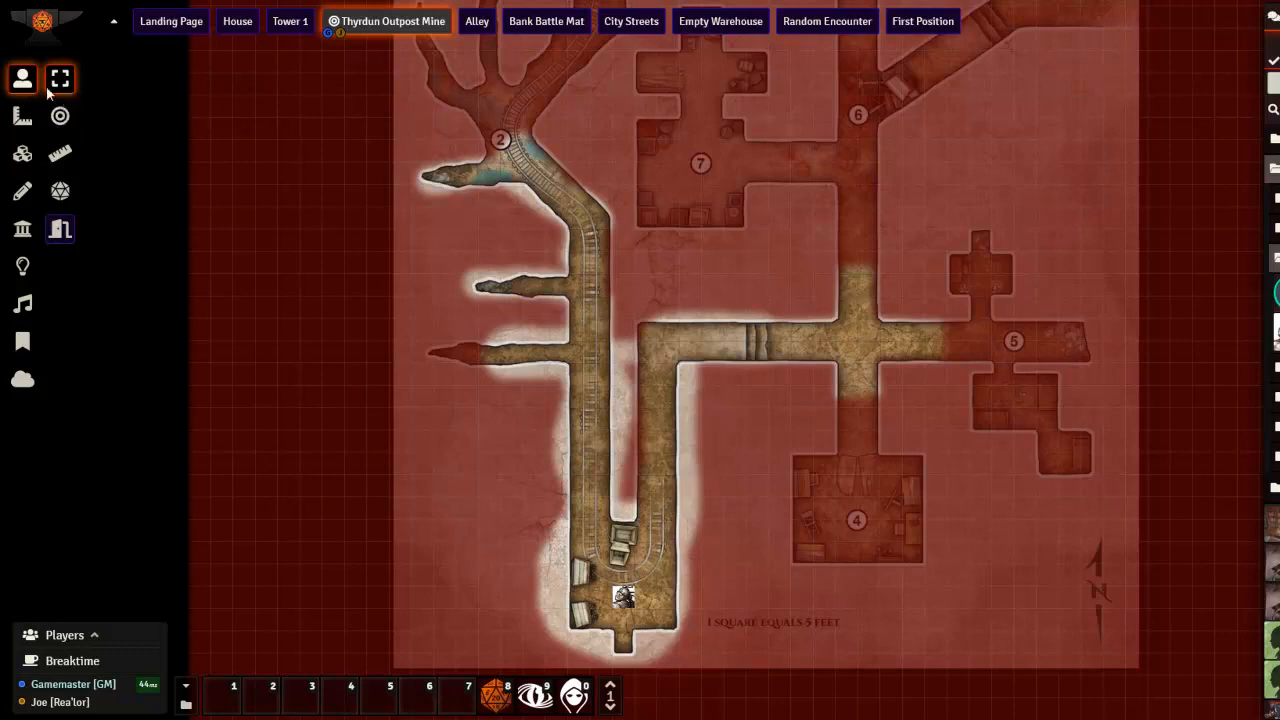
click(22, 379)
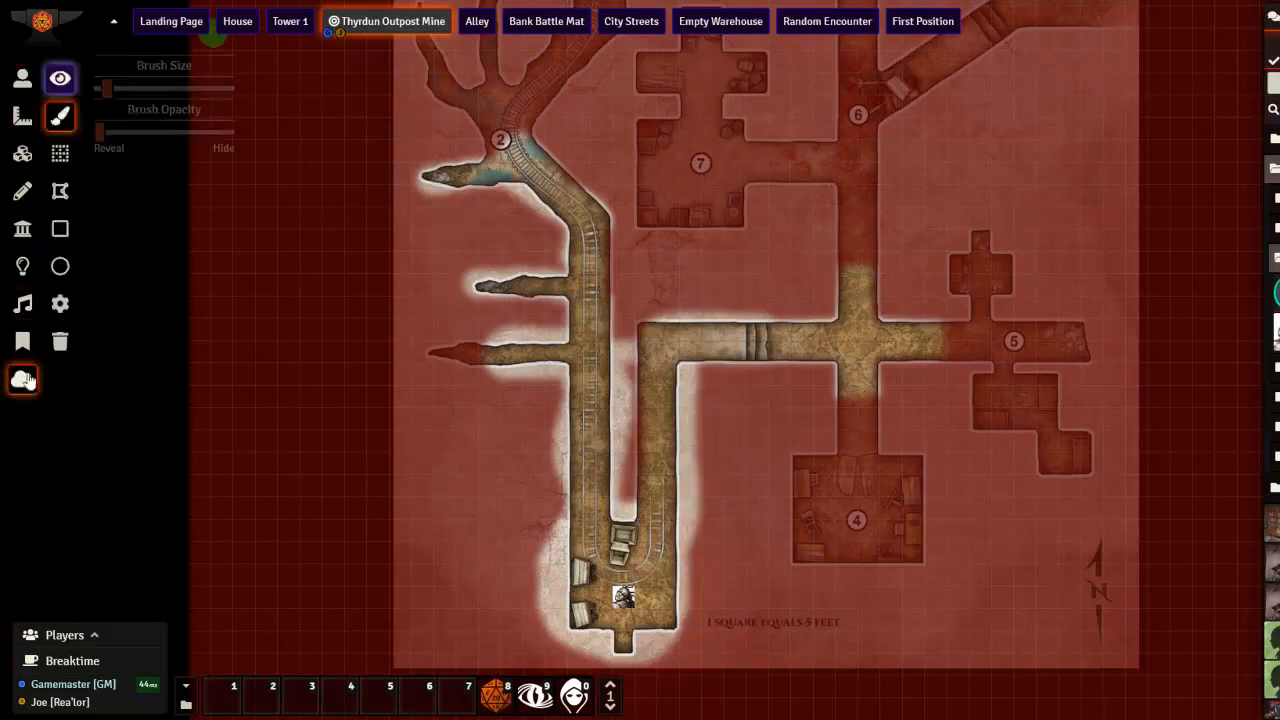
click(60, 229)
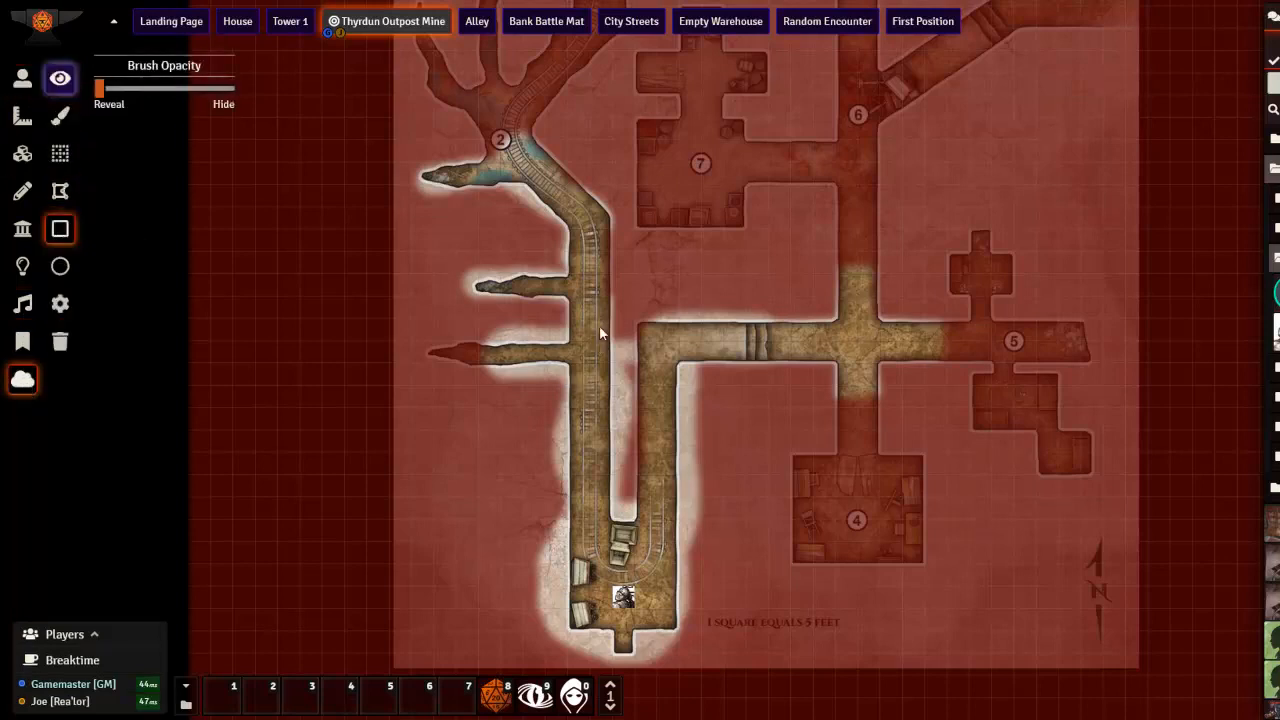
drag(99, 89, 263, 91)
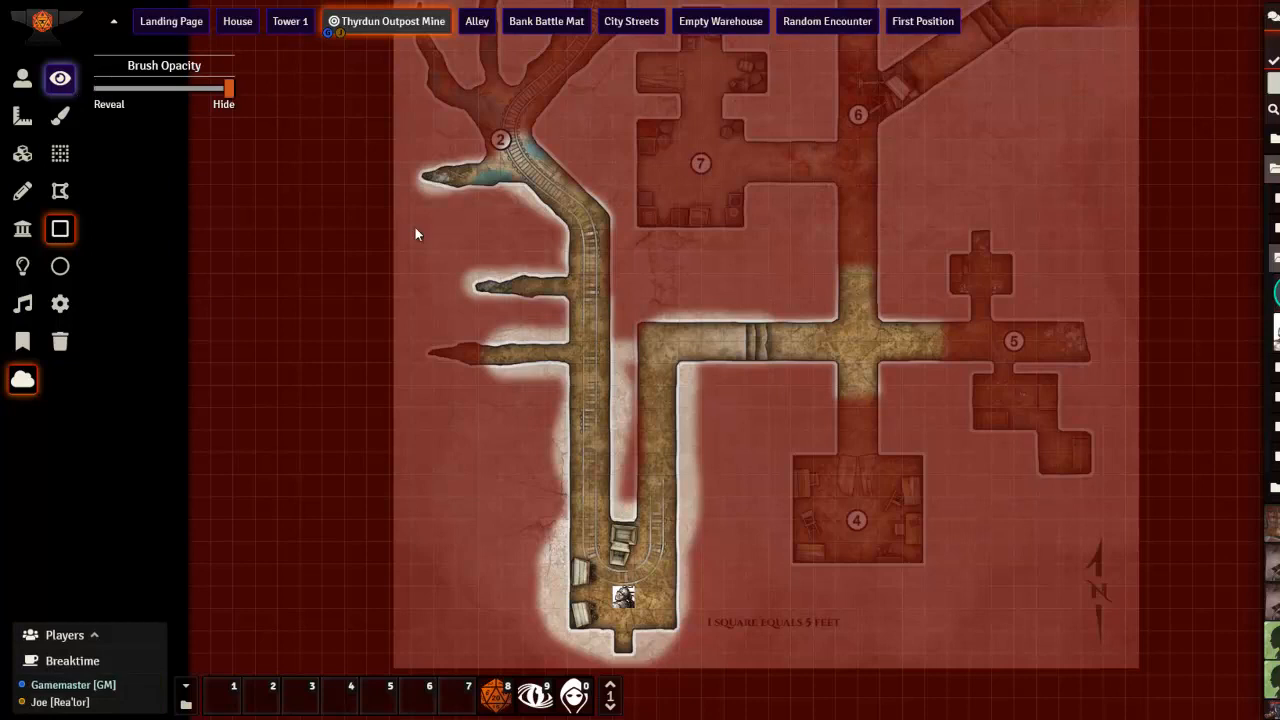
drag(610, 338, 638, 522)
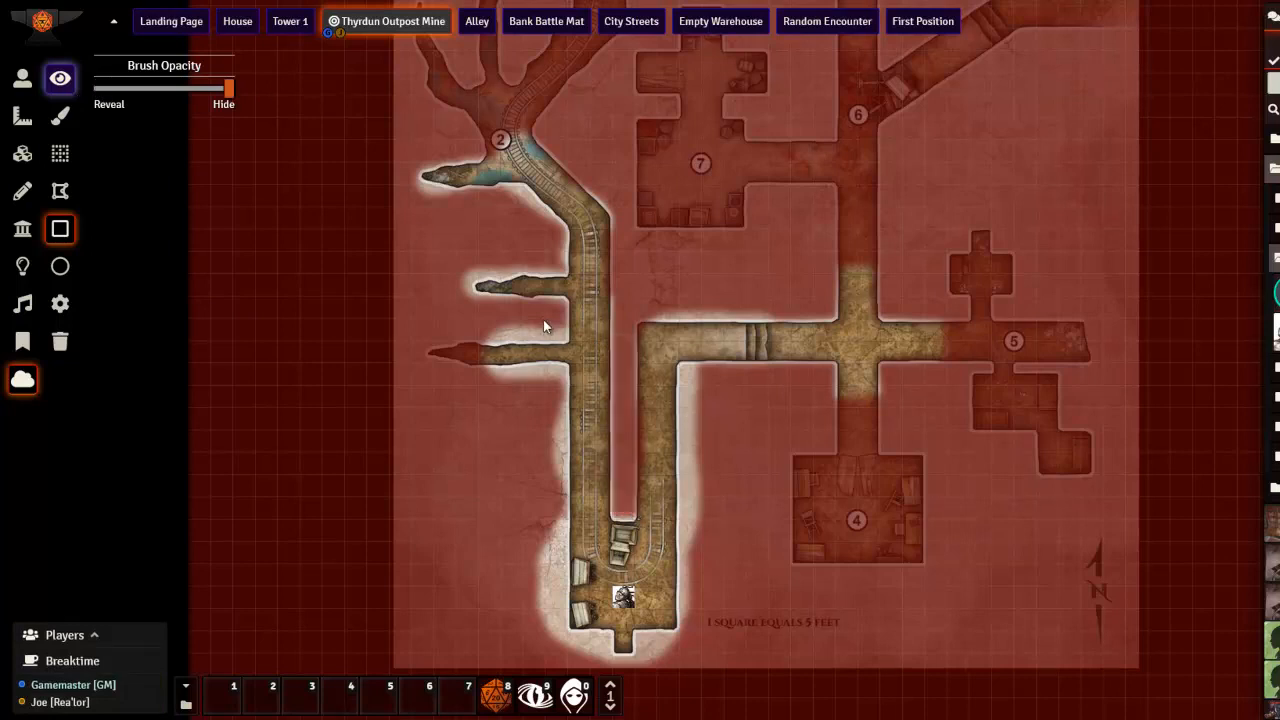
Set the rectangle tool to Reveal, try a large reveal from the western tunnel across the crossing and area 4, and undo it.
click(100, 89)
drag(568, 220, 600, 346)
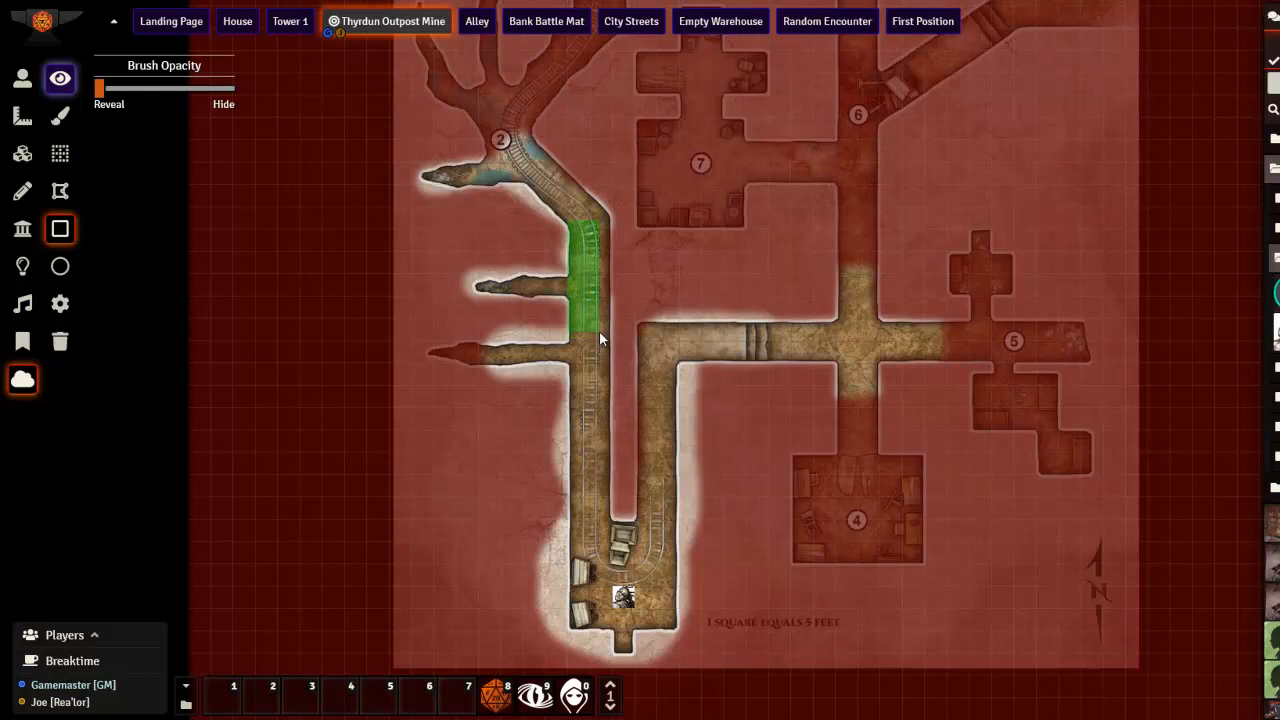
drag(600, 338, 980, 592)
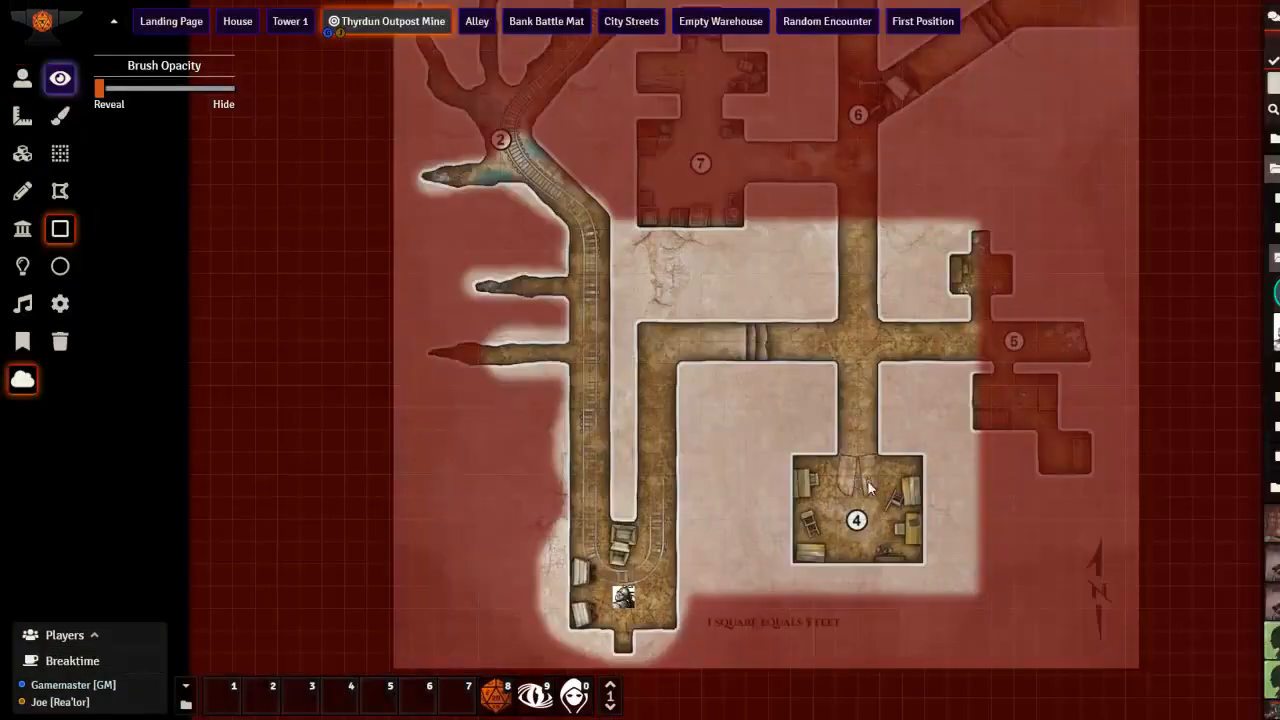
key(ctrl+z)
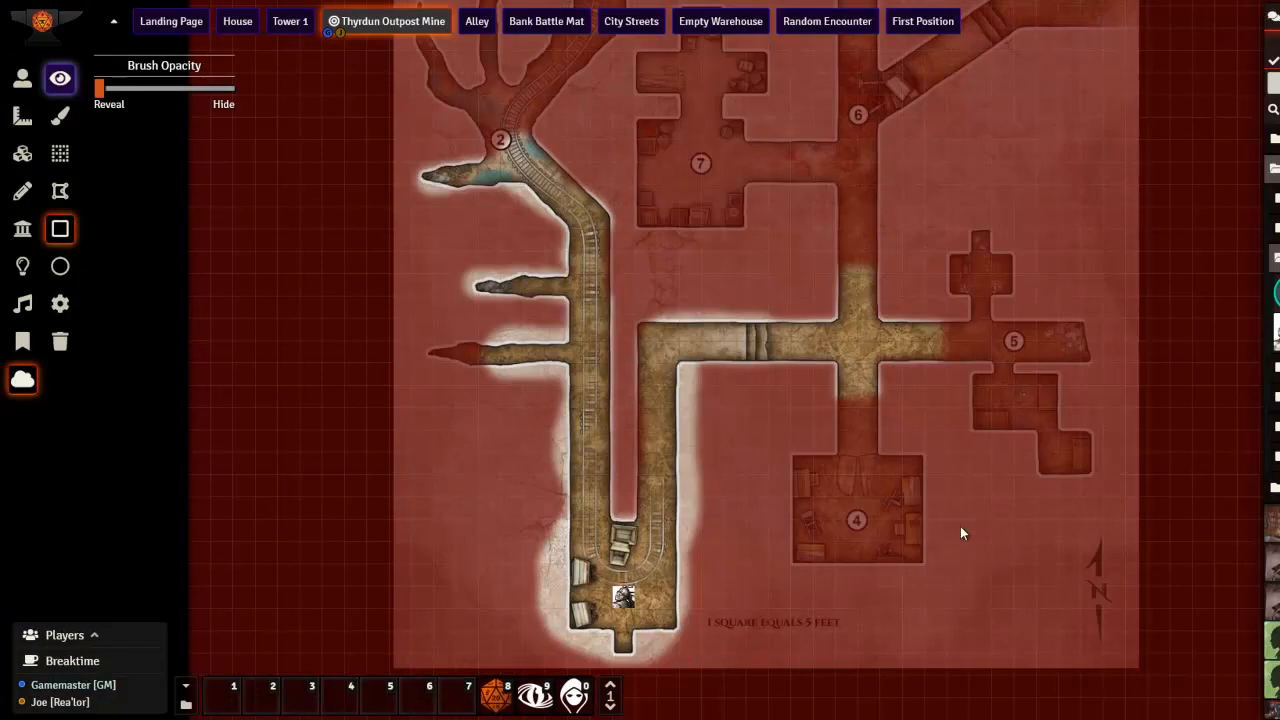
Review Token Vision and the fog options in the Thyrdun Outpost Mine scene's lighting configuration and save the settings.
drag(504, 234, 490, 197)
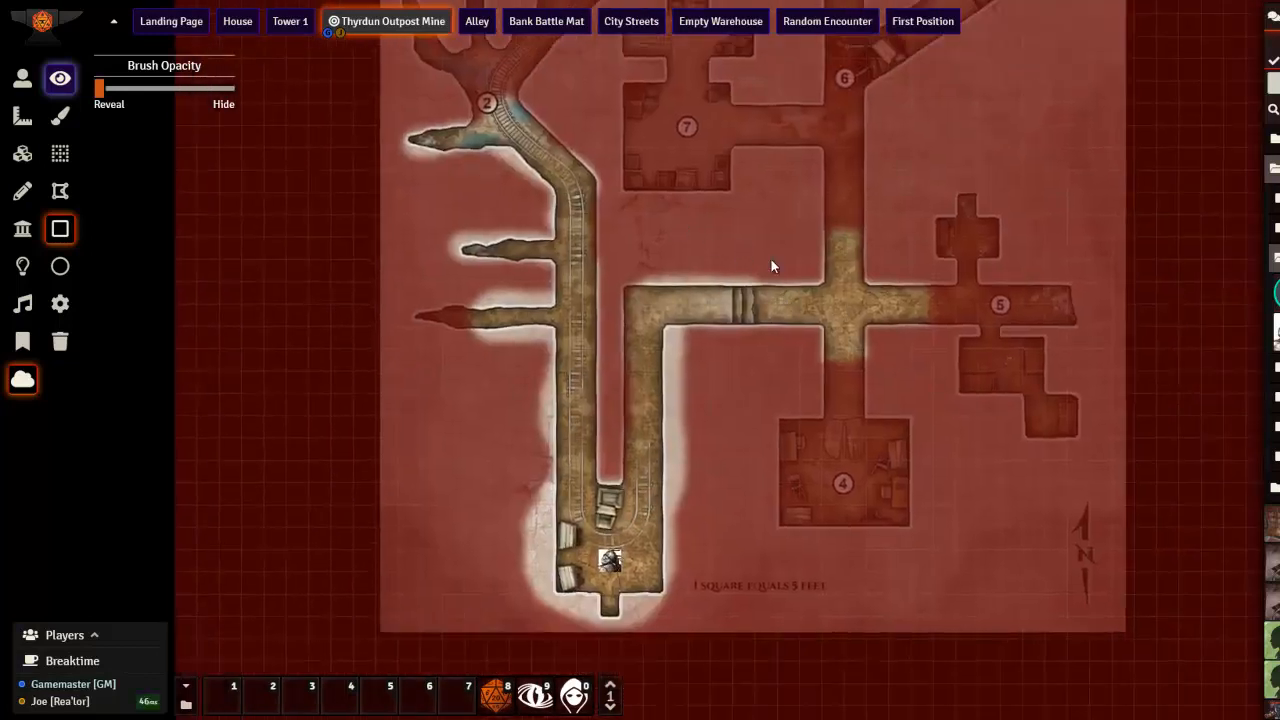
drag(736, 229, 852, 570)
drag(1065, 554, 886, 150)
right_click(395, 21)
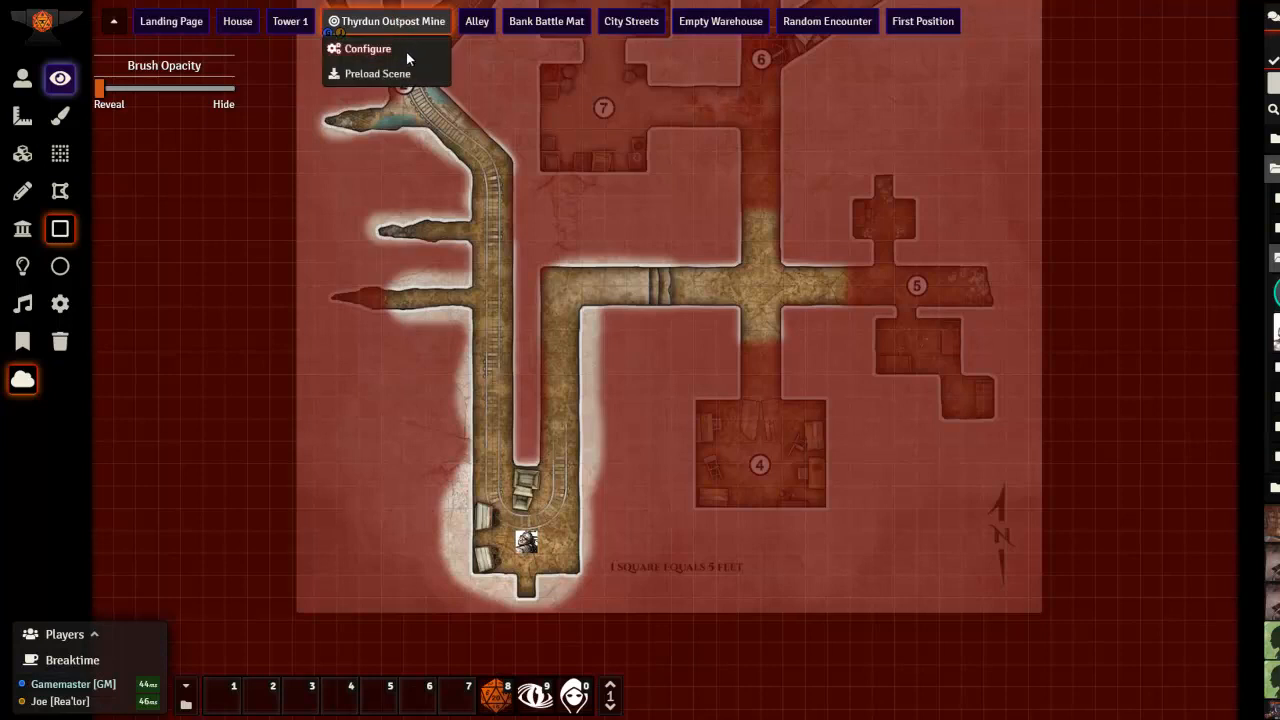
click(399, 50)
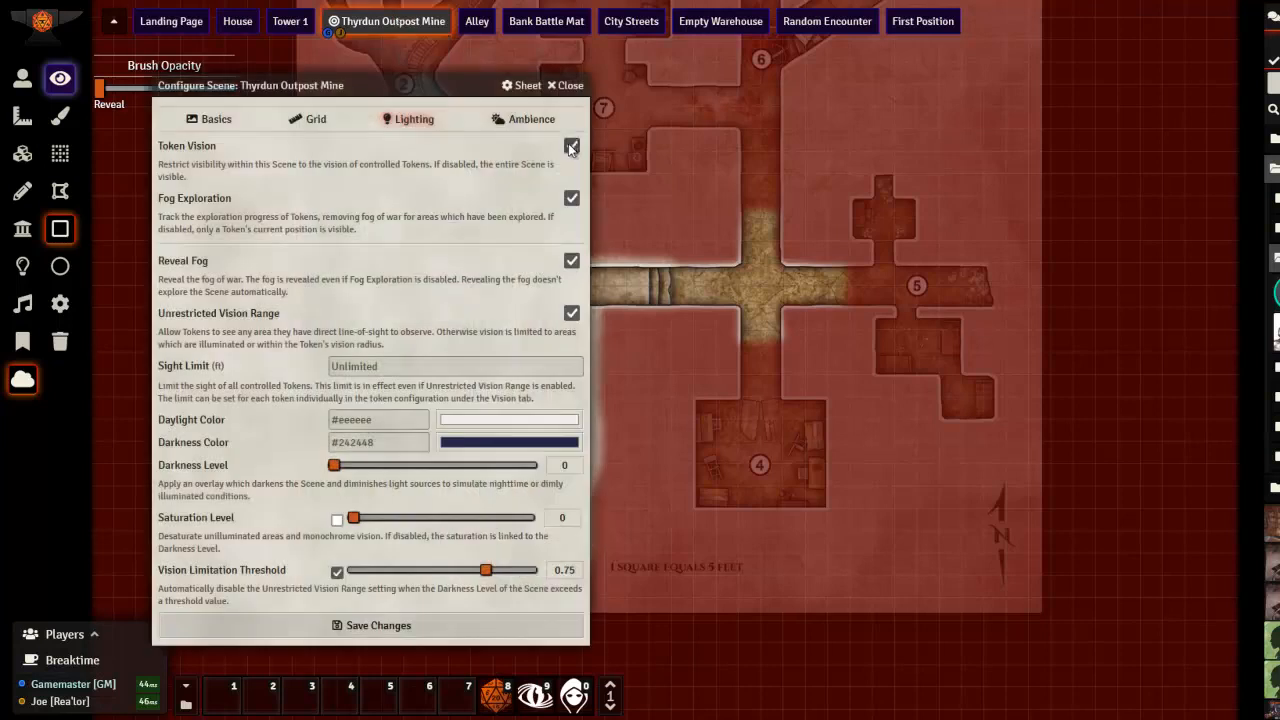
click(423, 632)
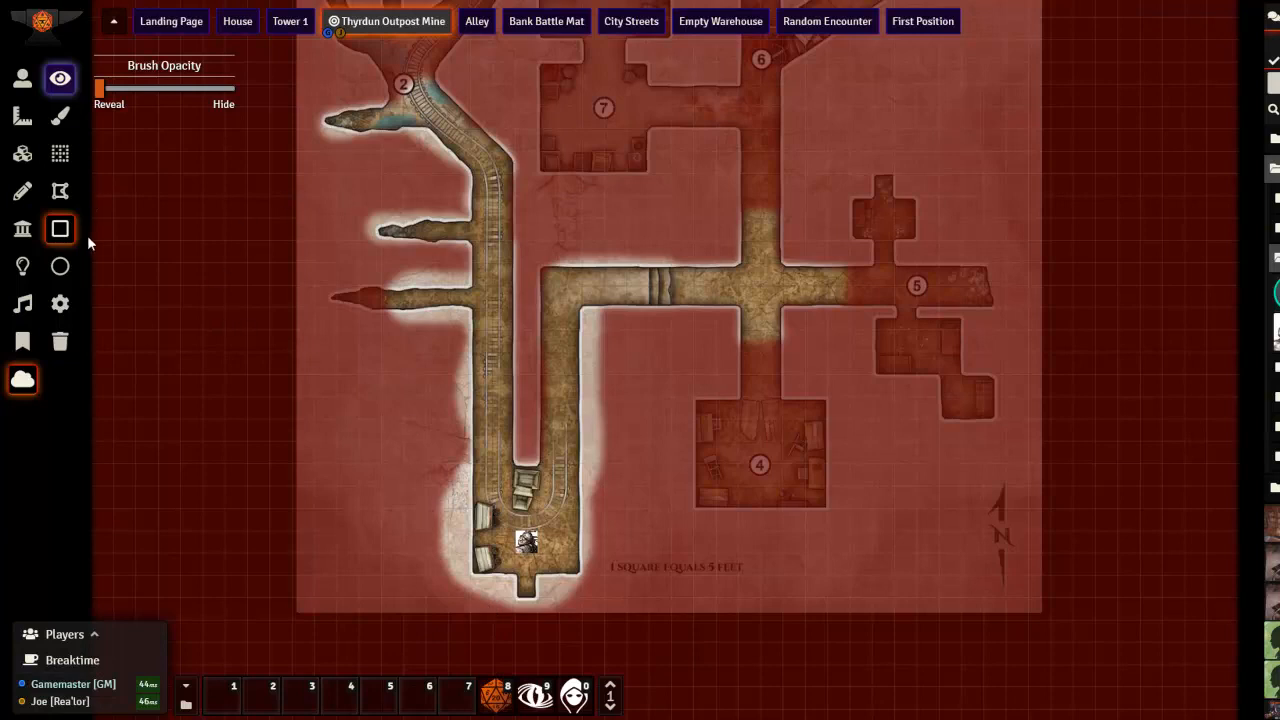
Toggle the Simple Fog overlay's visibility, reset the scene's fog, and turn the overlay off.
click(66, 89)
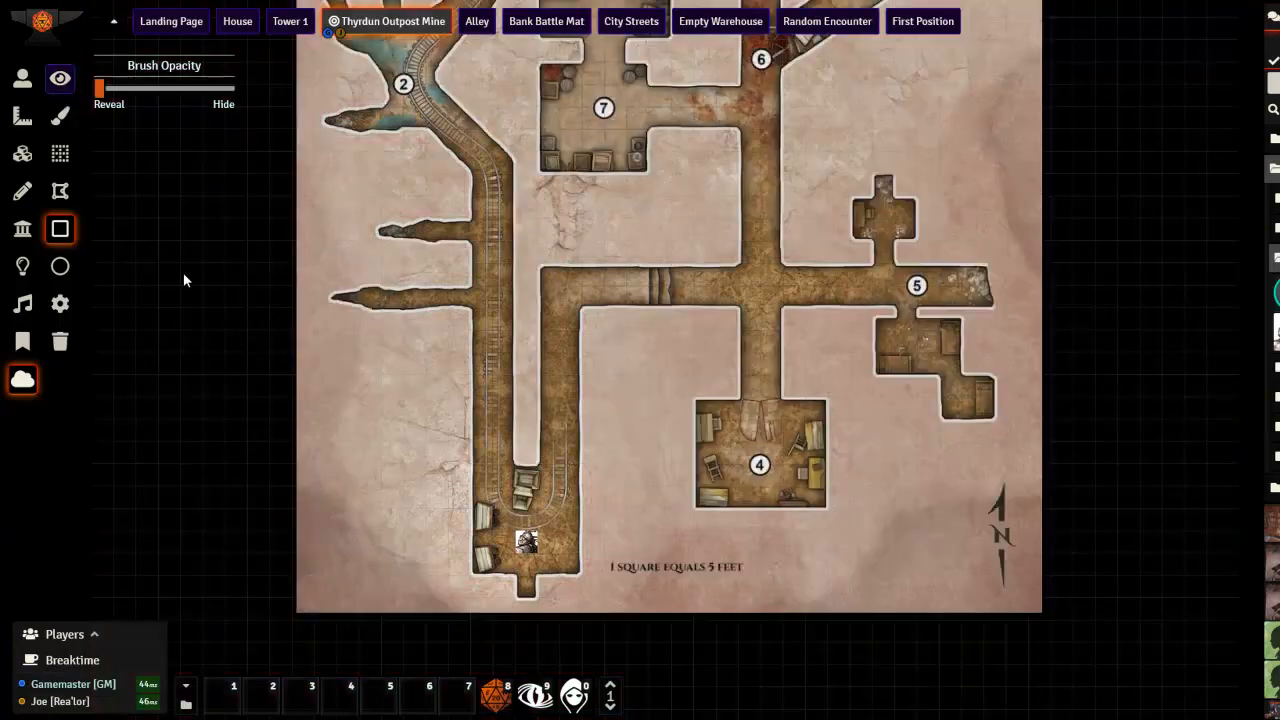
click(60, 78)
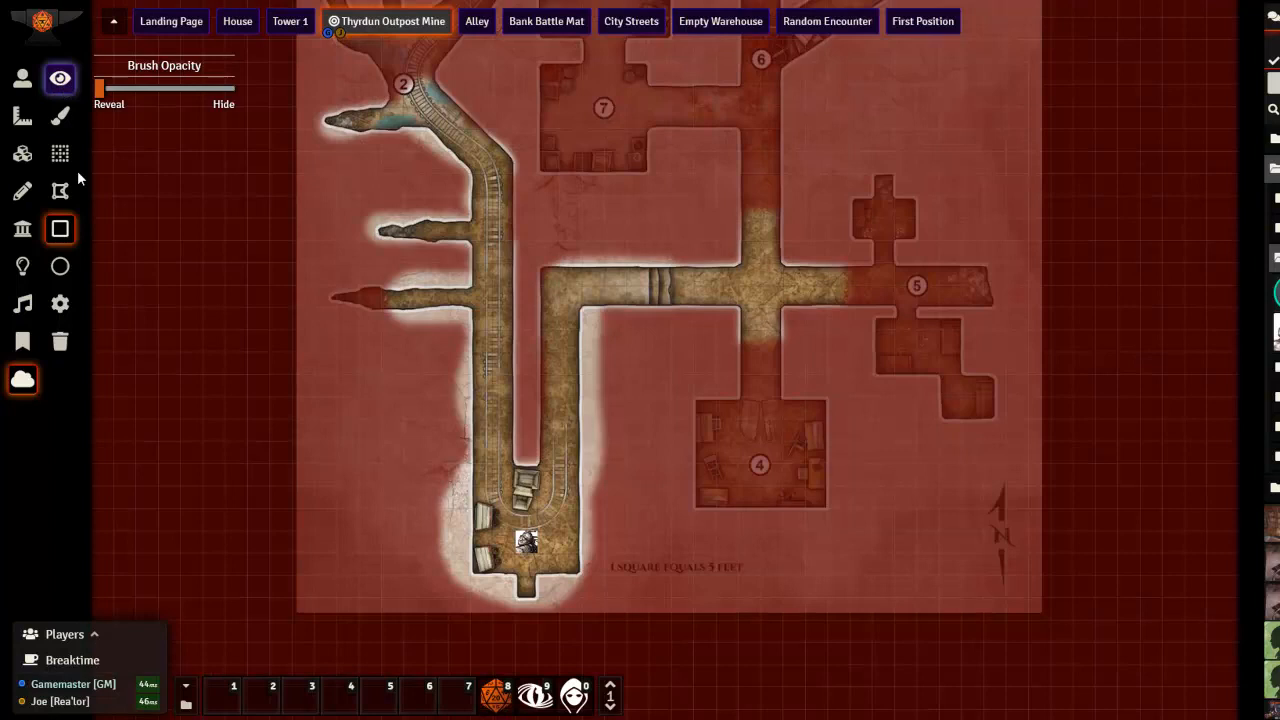
click(60, 342)
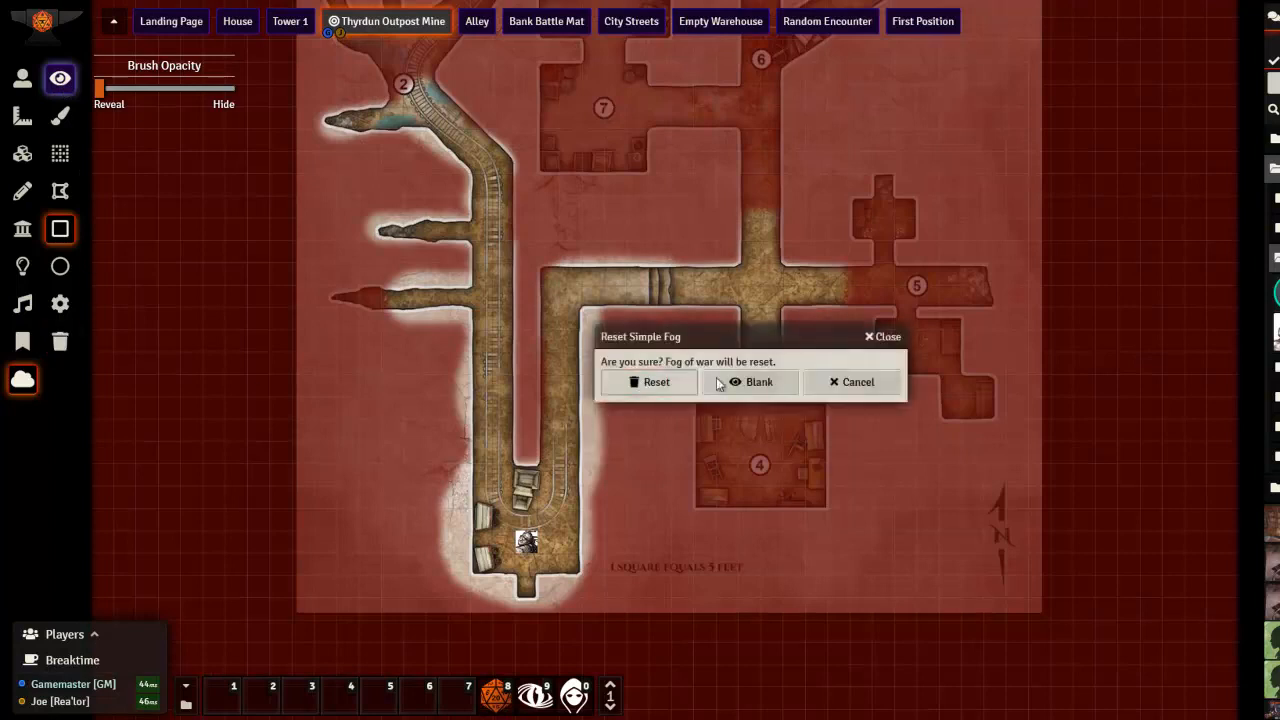
click(655, 382)
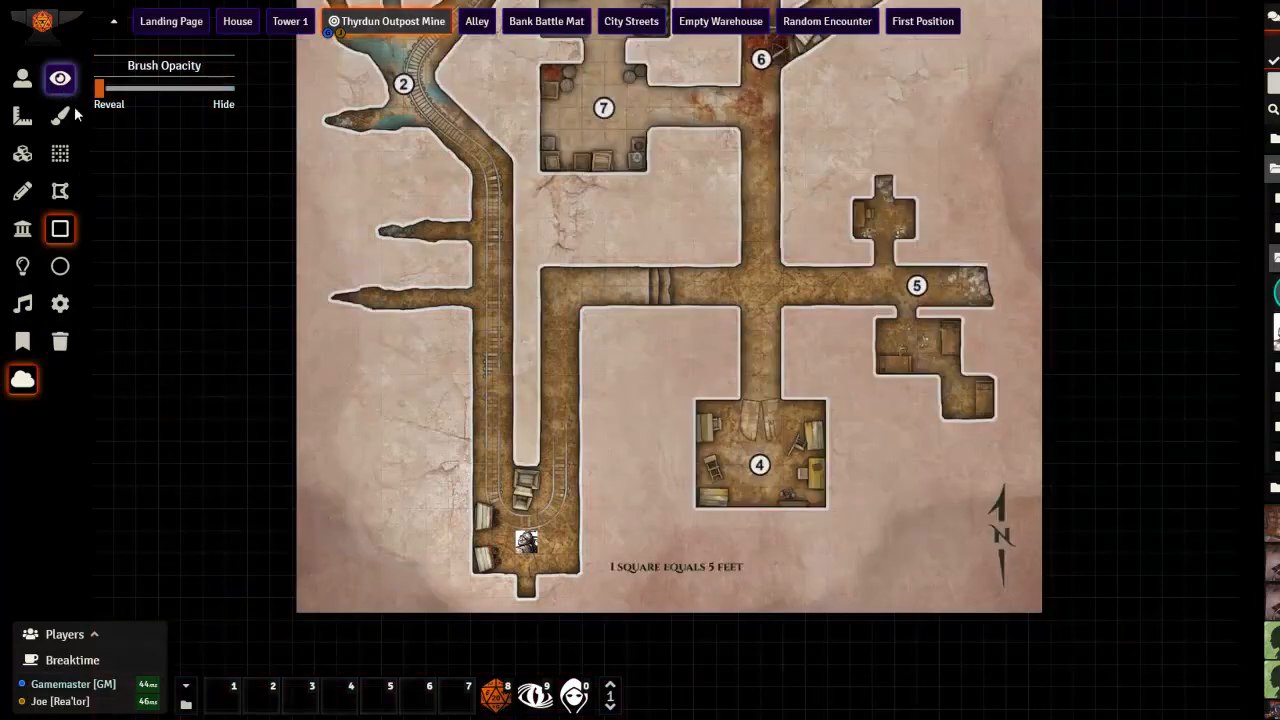
click(60, 80)
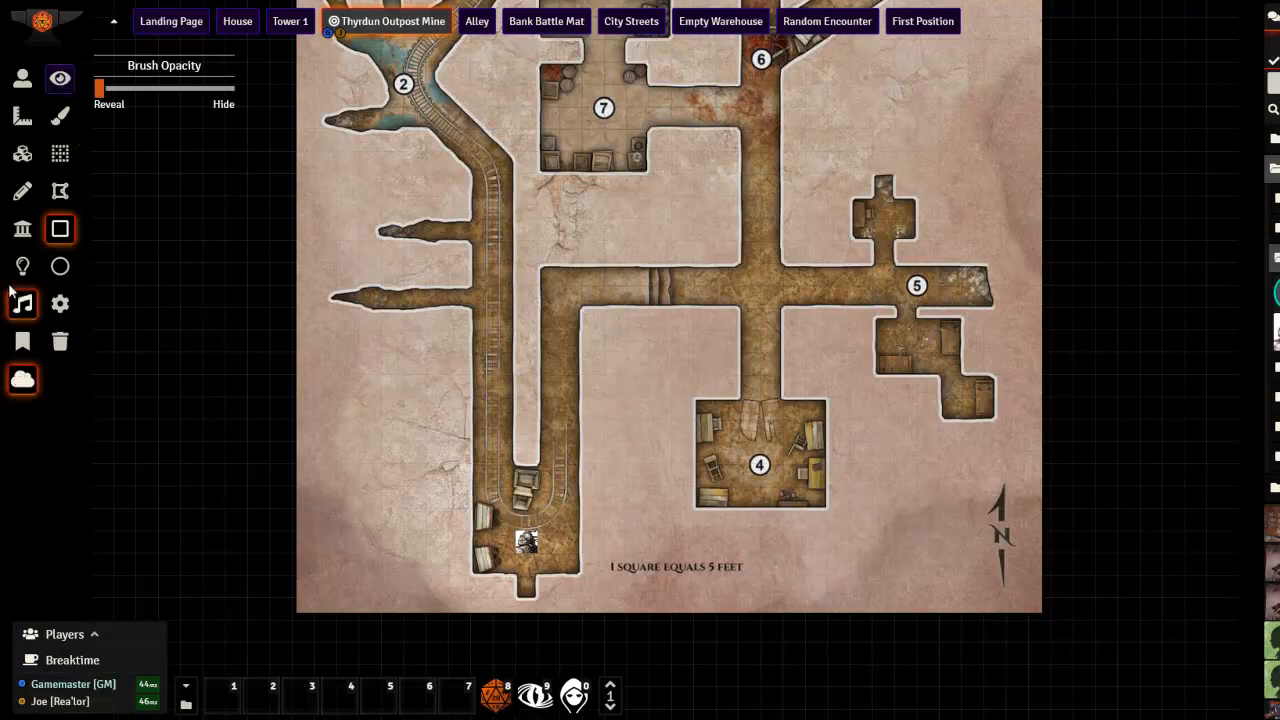
drag(699, 306, 703, 341)
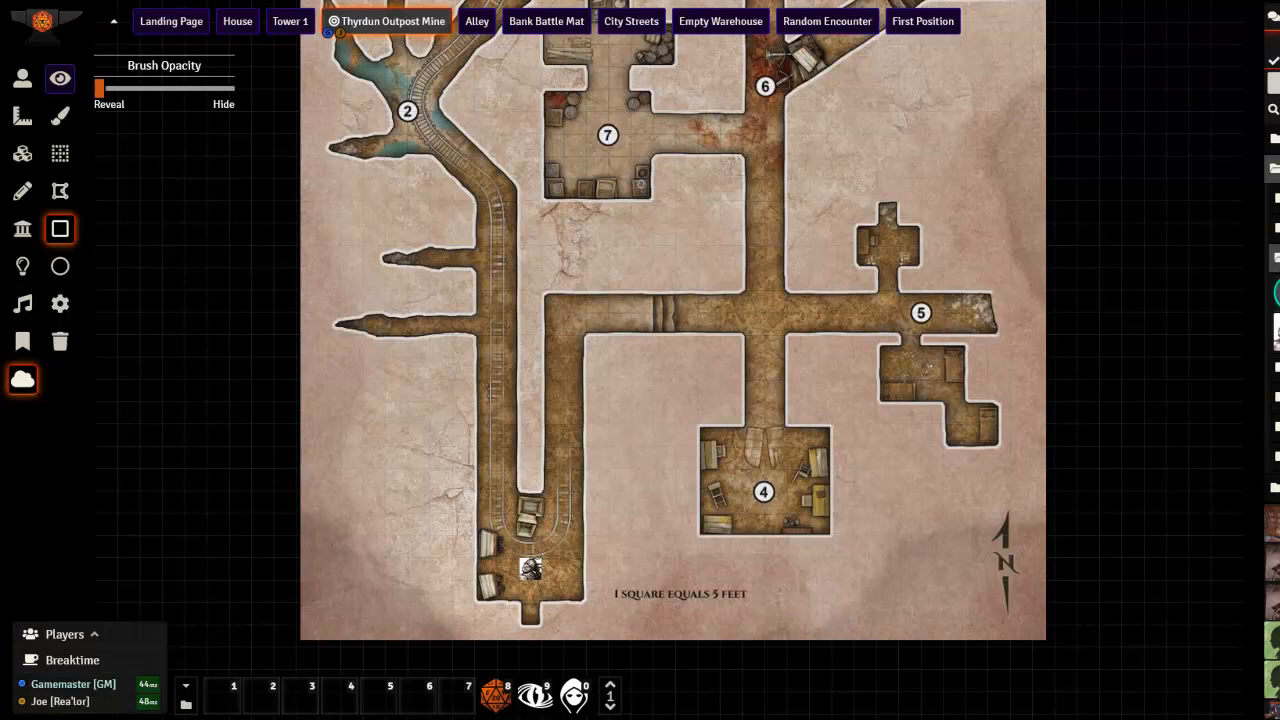
drag(222, 246, 38, 238)
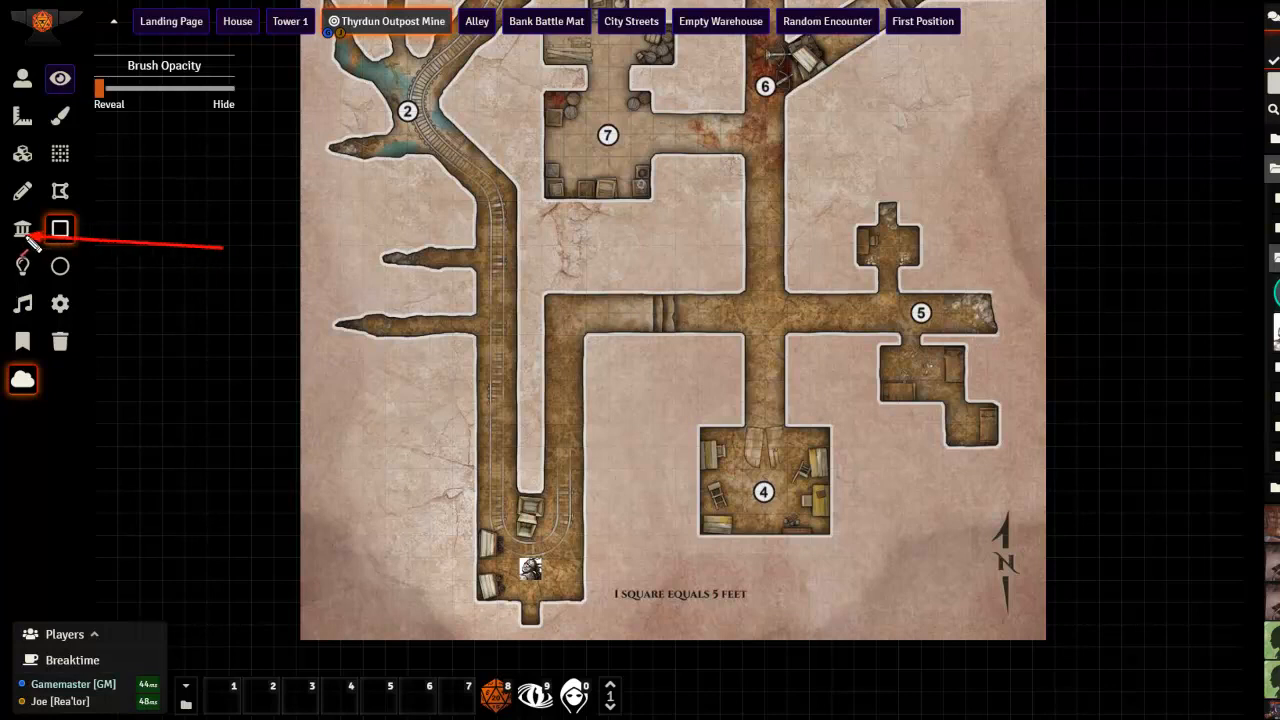
mouse_move(222, 248)
mouse_down()
mouse_move(137, 280)
mouse_move(30, 266)
mouse_up()
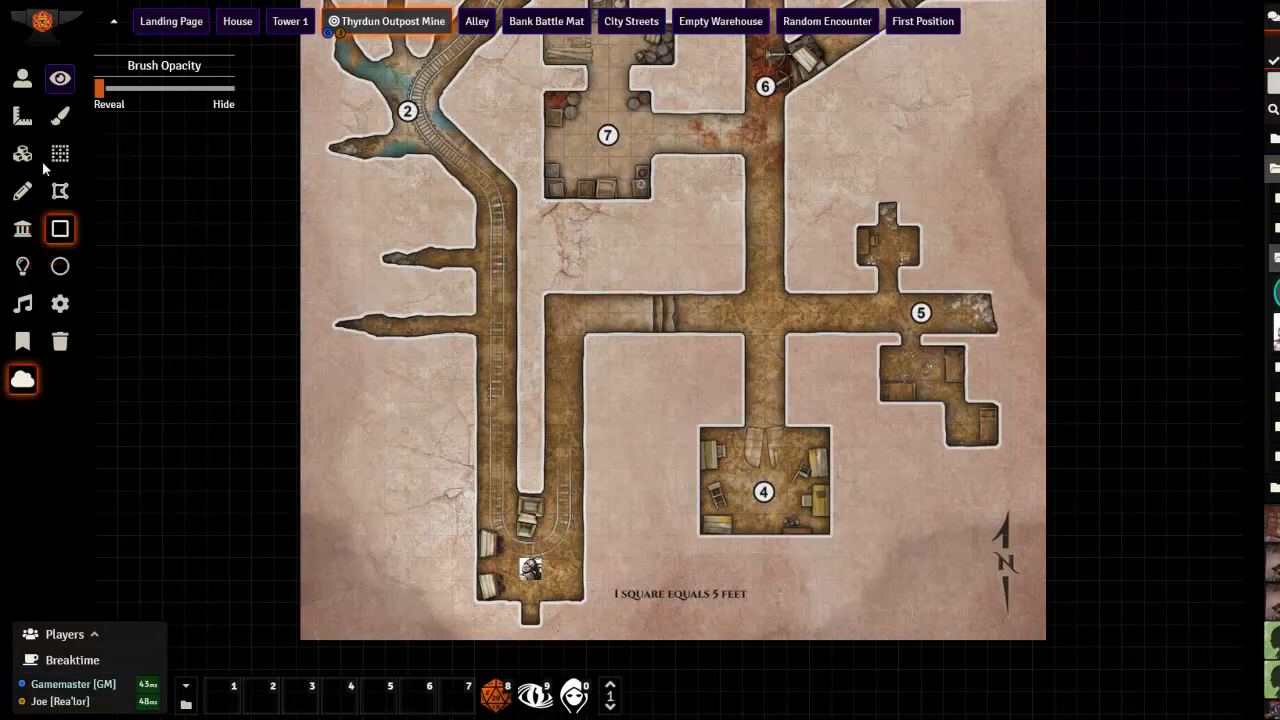
Try a short vertical wall segment snapped to the grid at the starting room's southwest corner, and delete it.
click(23, 229)
drag(700, 403, 855, 305)
scroll(652, 421, up, 3)
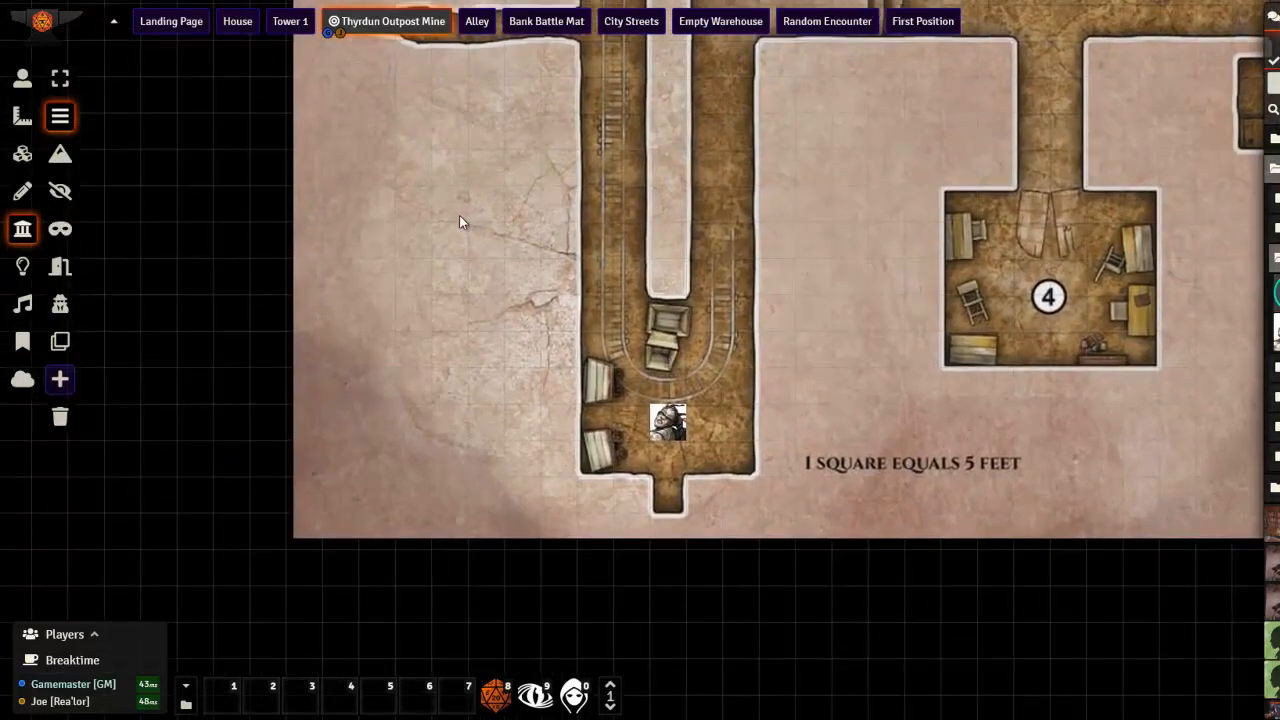
click(60, 119)
drag(580, 218, 603, 323)
scroll(583, 245, down, 3)
scroll(588, 265, down, 3)
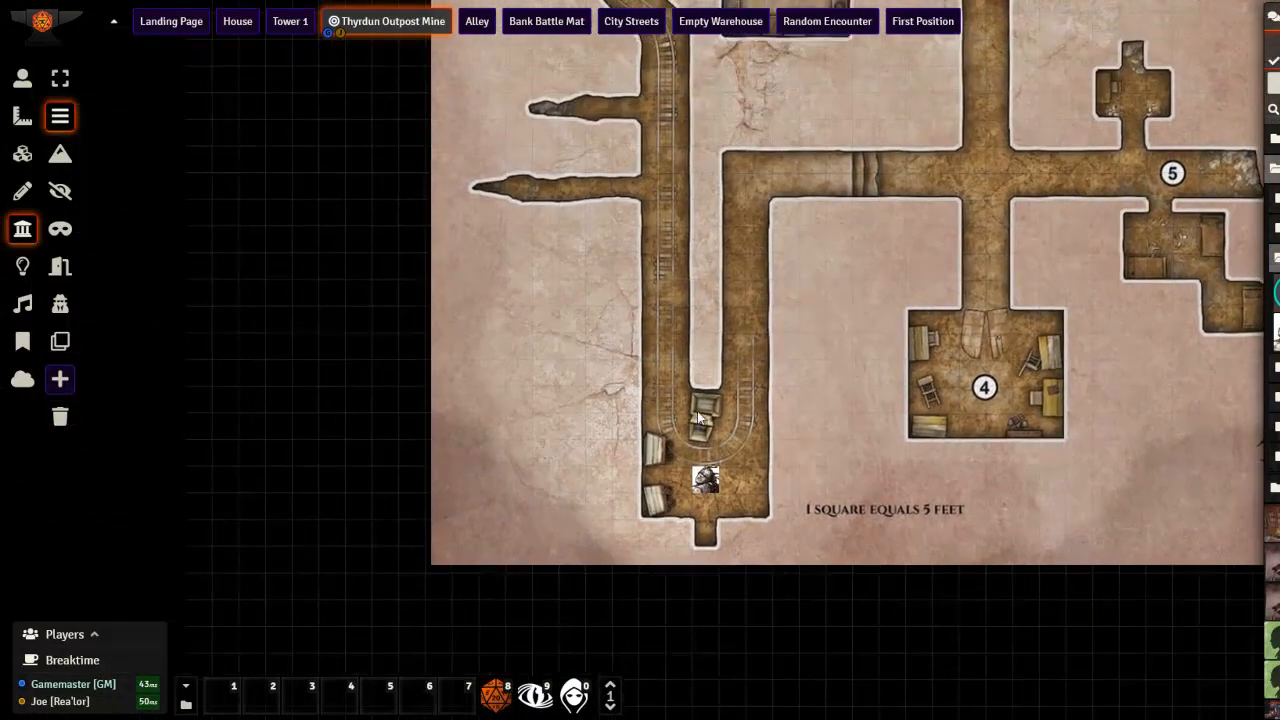
scroll(675, 475, up, 5)
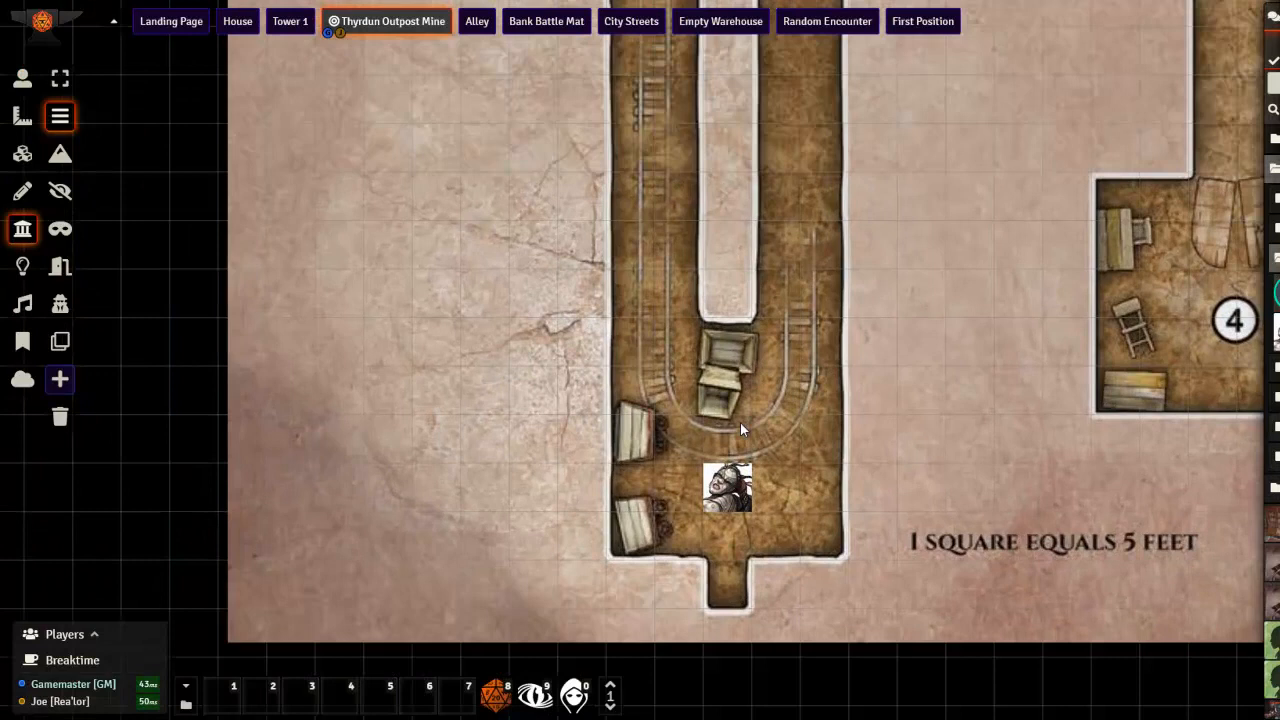
scroll(741, 430, up, 5)
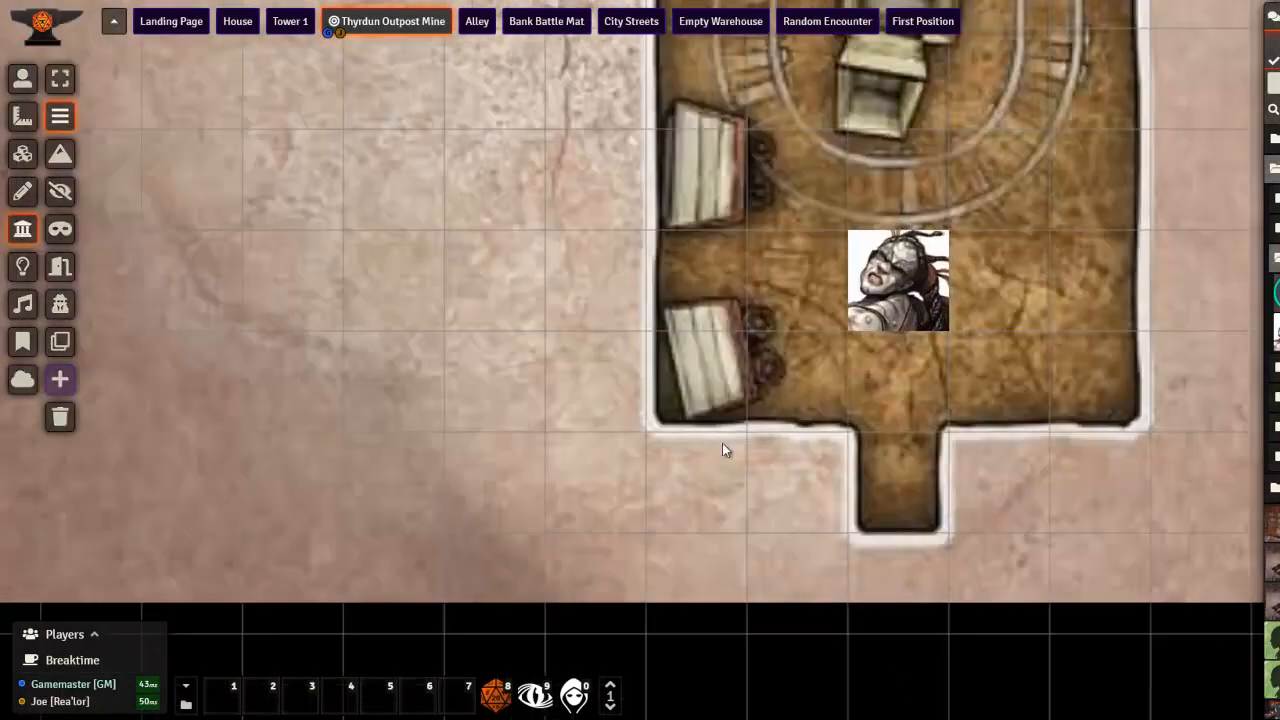
drag(722, 443, 753, 406)
scroll(753, 404, up, 2)
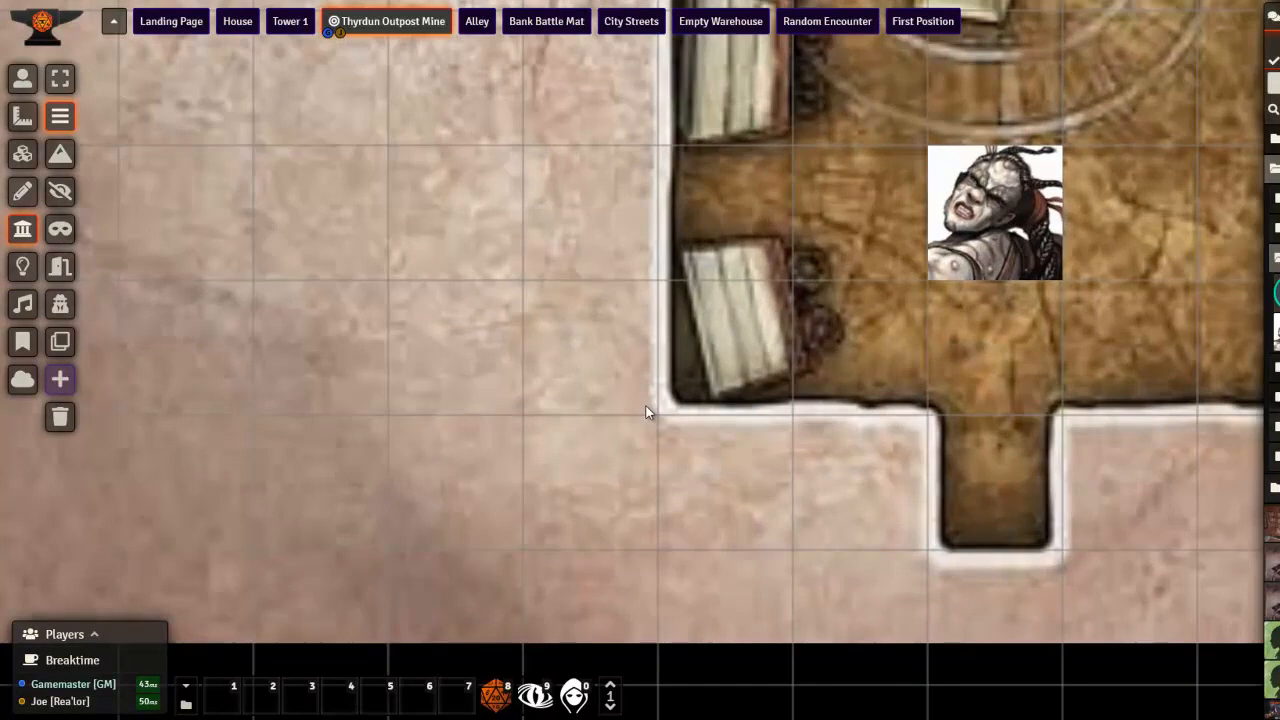
drag(650, 412, 657, 313)
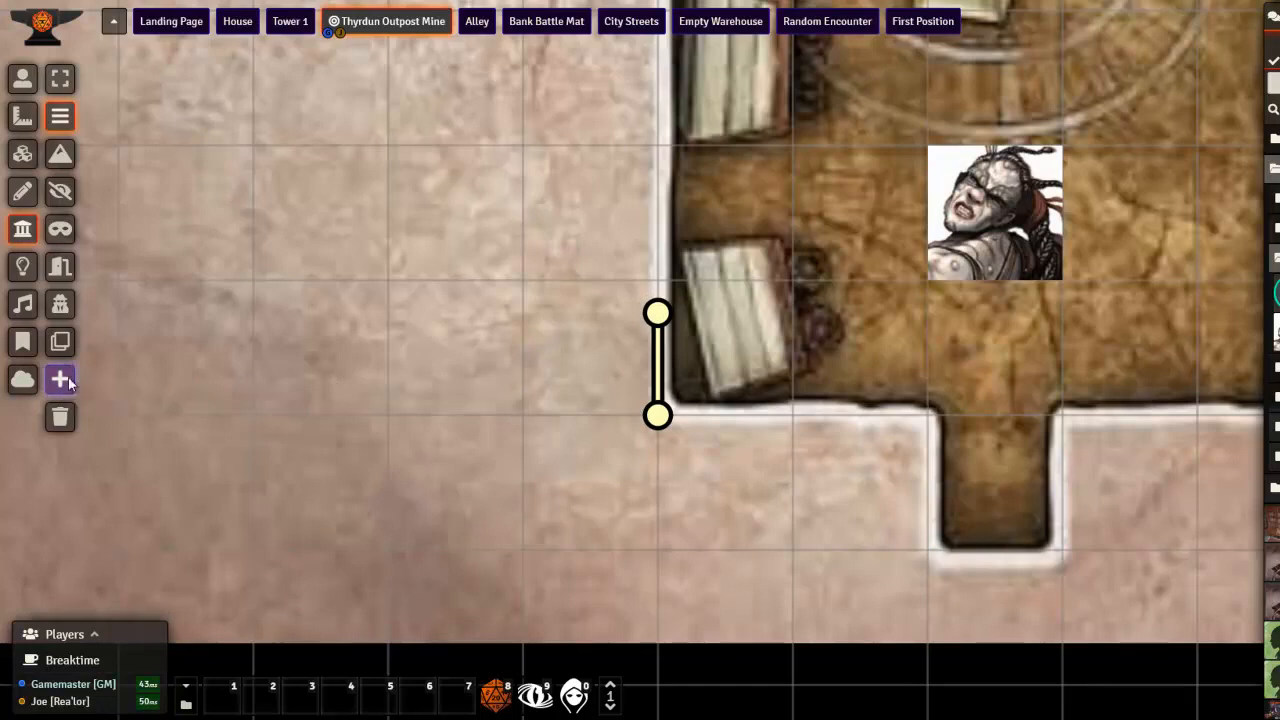
click(650, 420)
key(Delete)
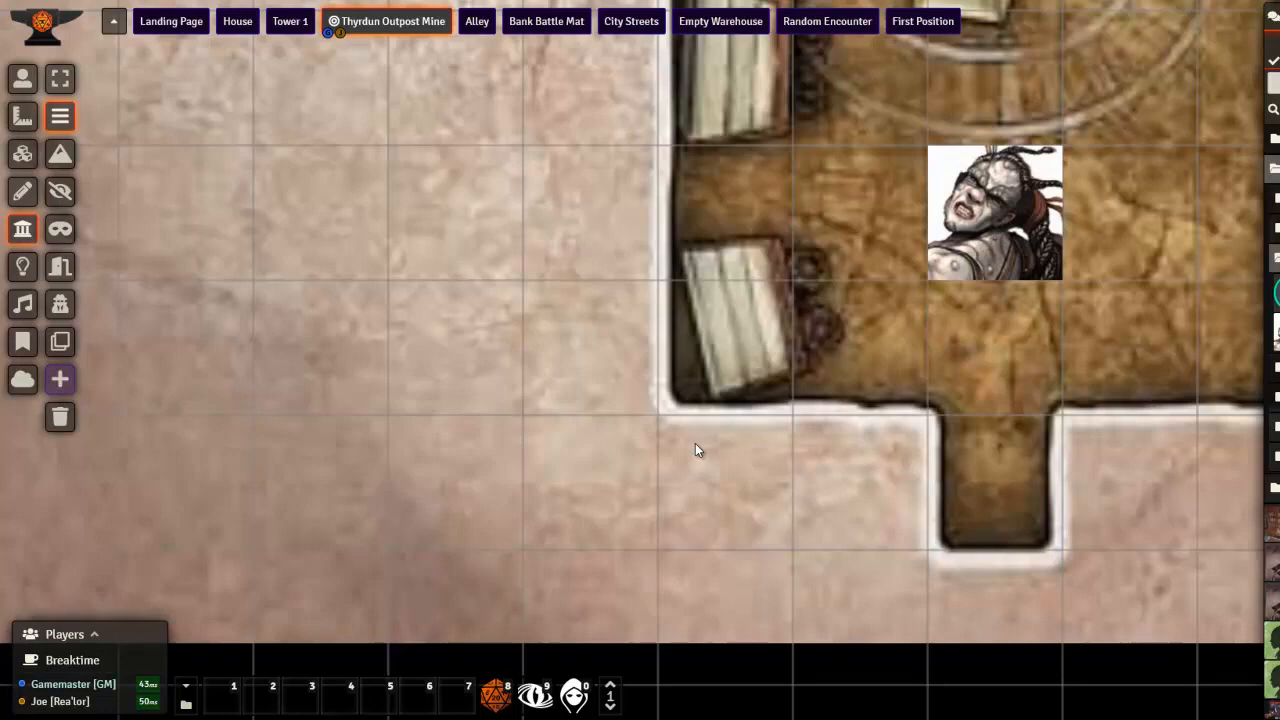
Try two short slanted wall segments in the rock just outside the southwest corner, and delete both.
drag(624, 376, 590, 280)
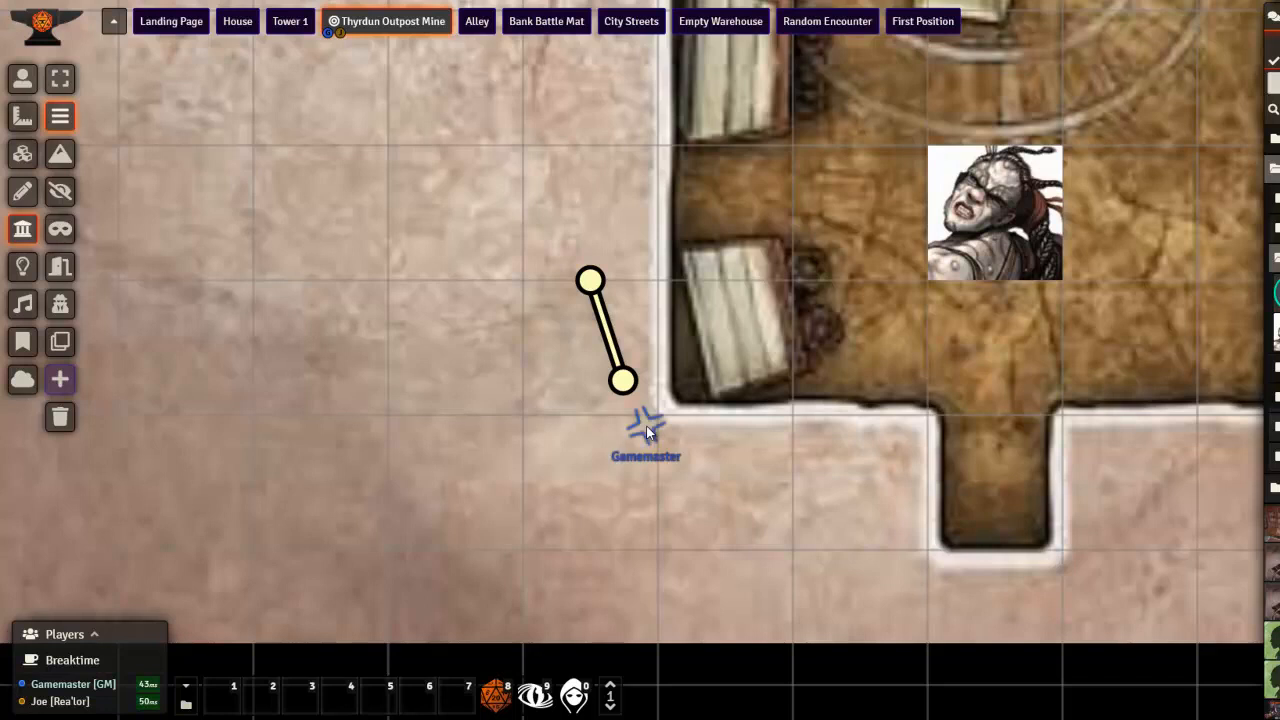
click(646, 429)
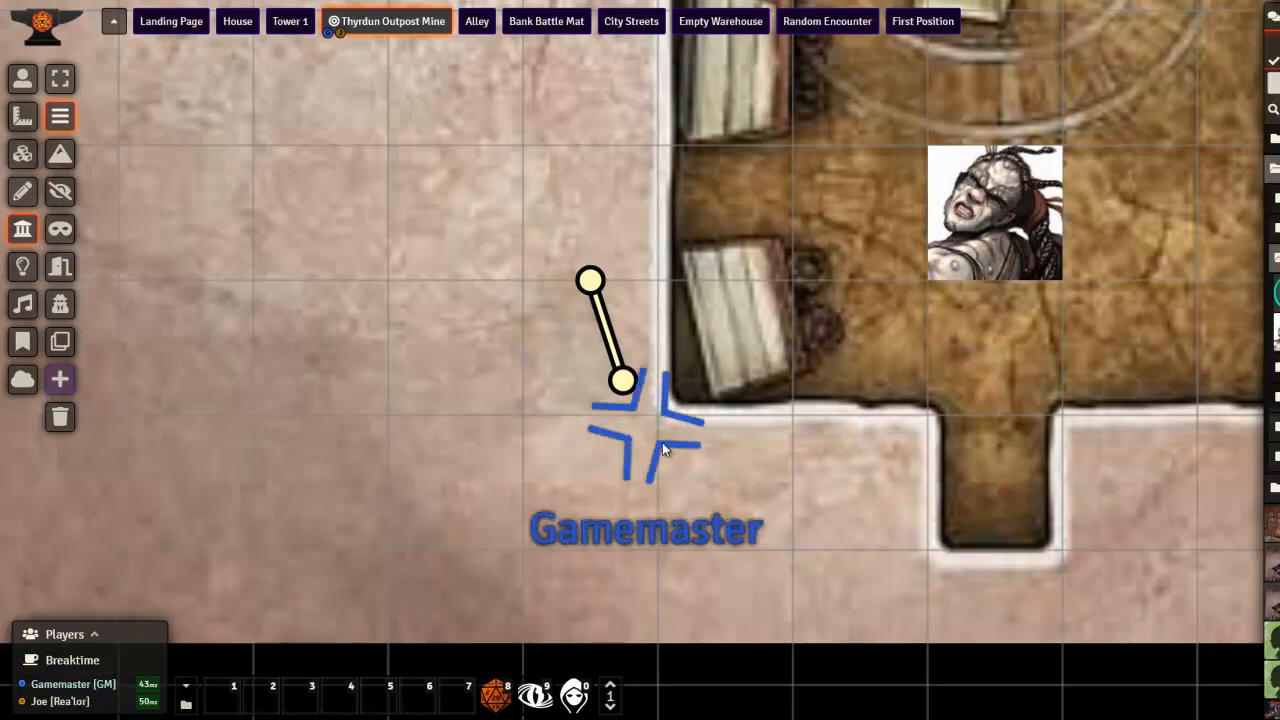
drag(647, 426, 596, 481)
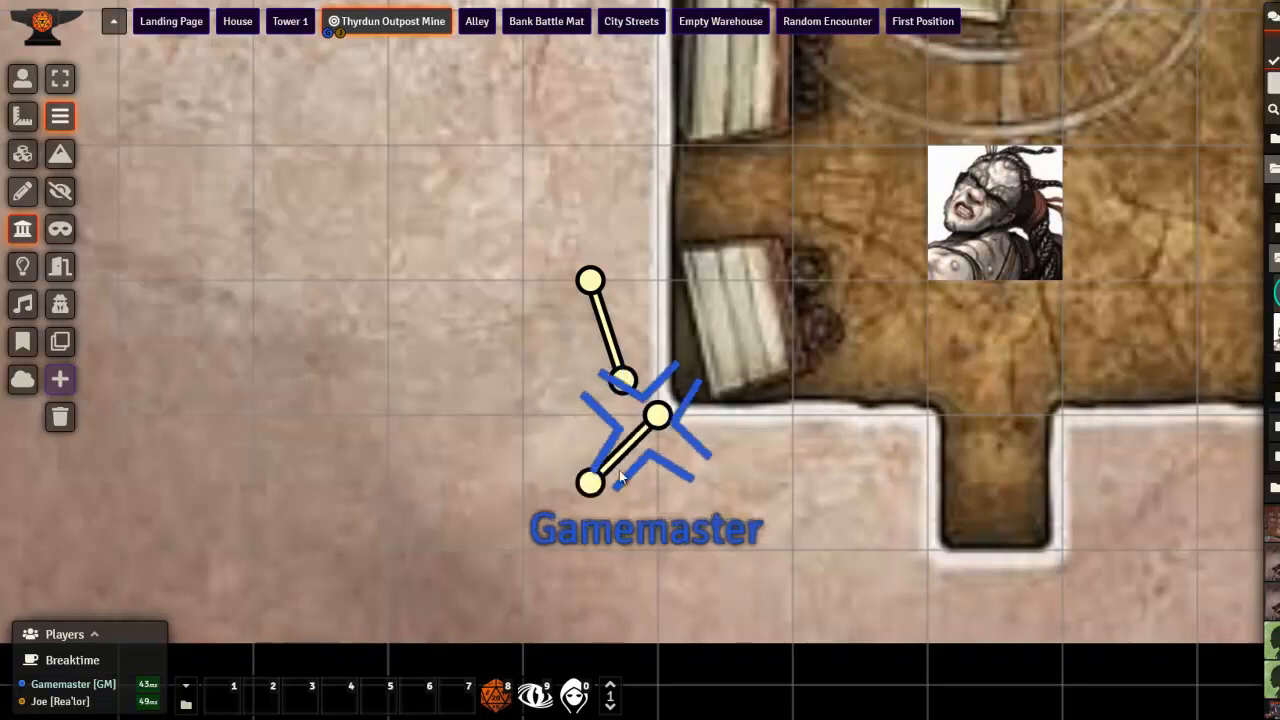
click(624, 384)
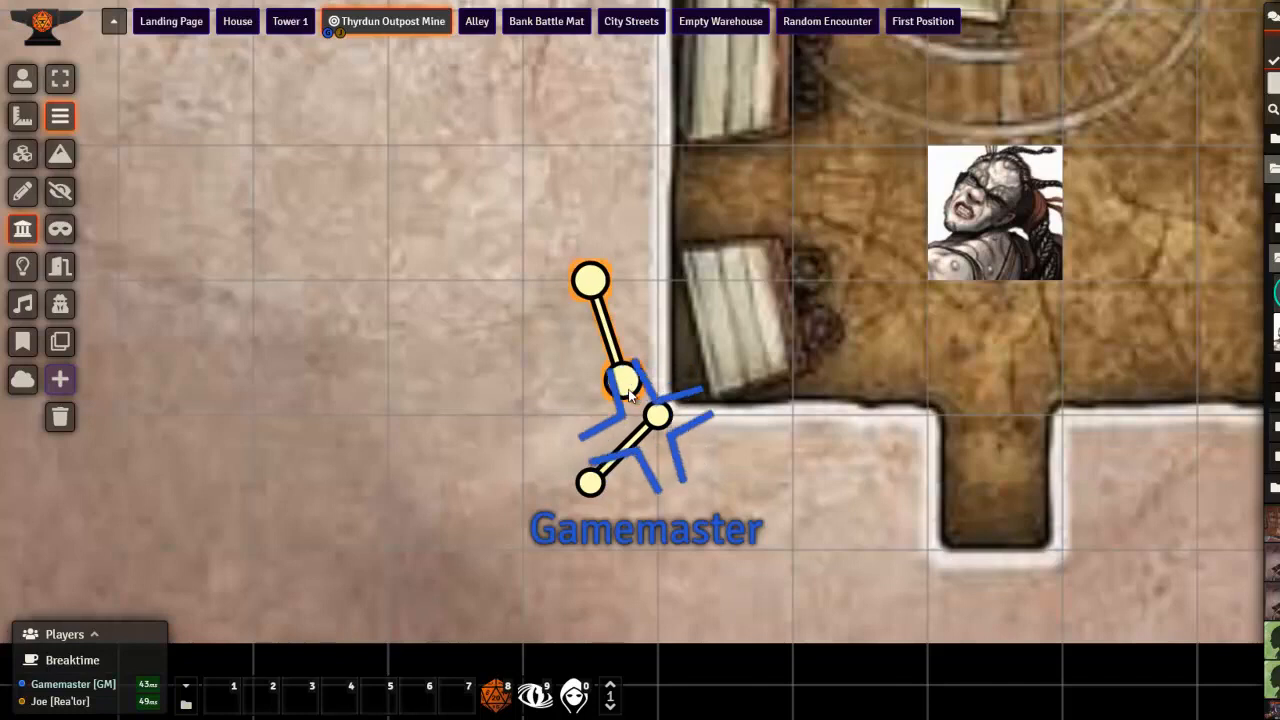
key(Delete)
key(Delete)
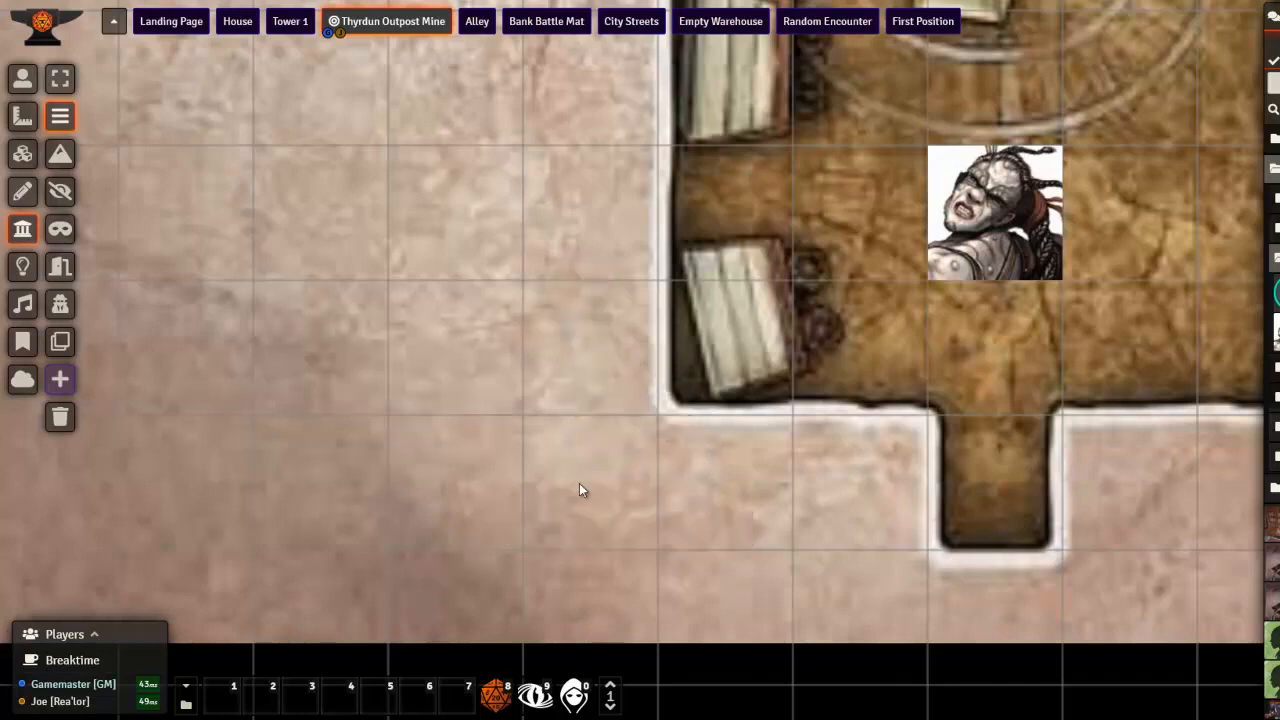
Try a long freehand wall up the rail corridor's west side from the starting room's southwest corner, and delete it.
scroll(788, 484, up, 1)
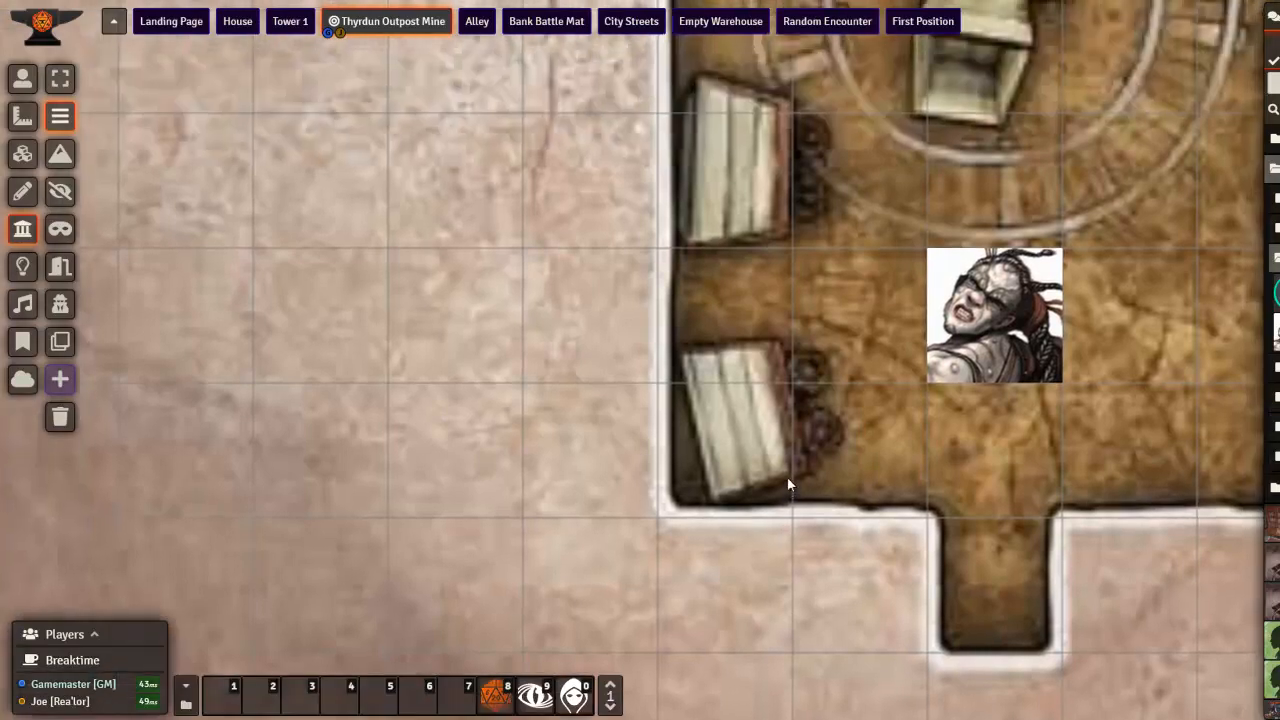
scroll(788, 484, down, 5)
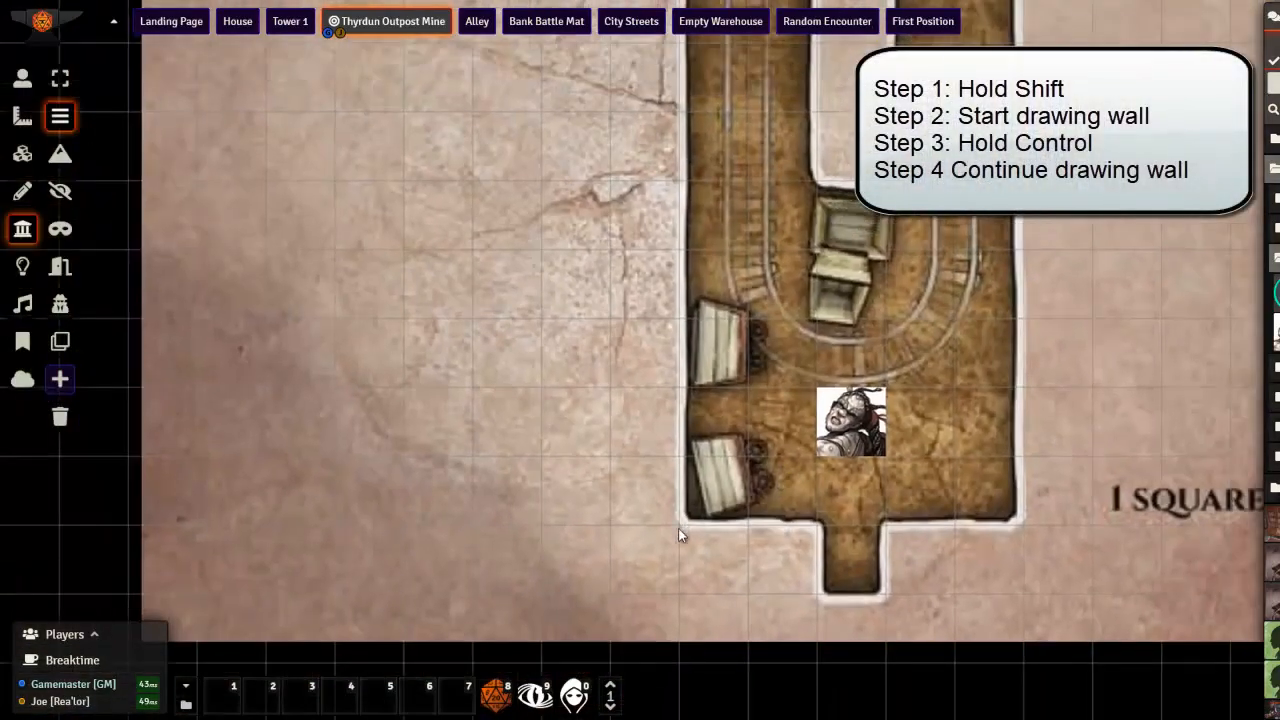
mouse_move(673, 524)
mouse_down()
mouse_move(671, 452)
mouse_move(640, 463)
mouse_move(614, 423)
mouse_move(690, 487)
mouse_move(675, 425)
mouse_move(663, 114)
mouse_move(684, 2)
mouse_move(666, 111)
mouse_move(688, 320)
mouse_move(678, 336)
mouse_move(691, 314)
mouse_move(712, 340)
mouse_up()
scroll(688, 322, down, 3)
key(Escape)
key(Escape)
key(Escape)
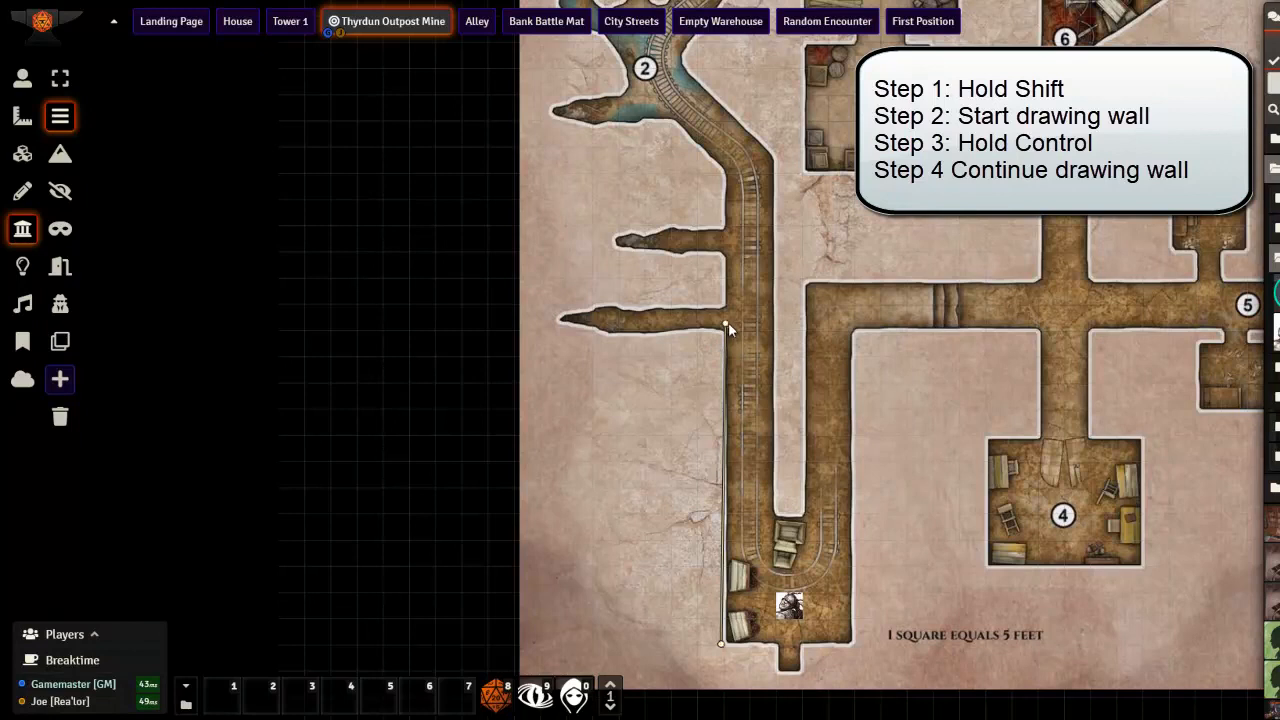
key(Delete)
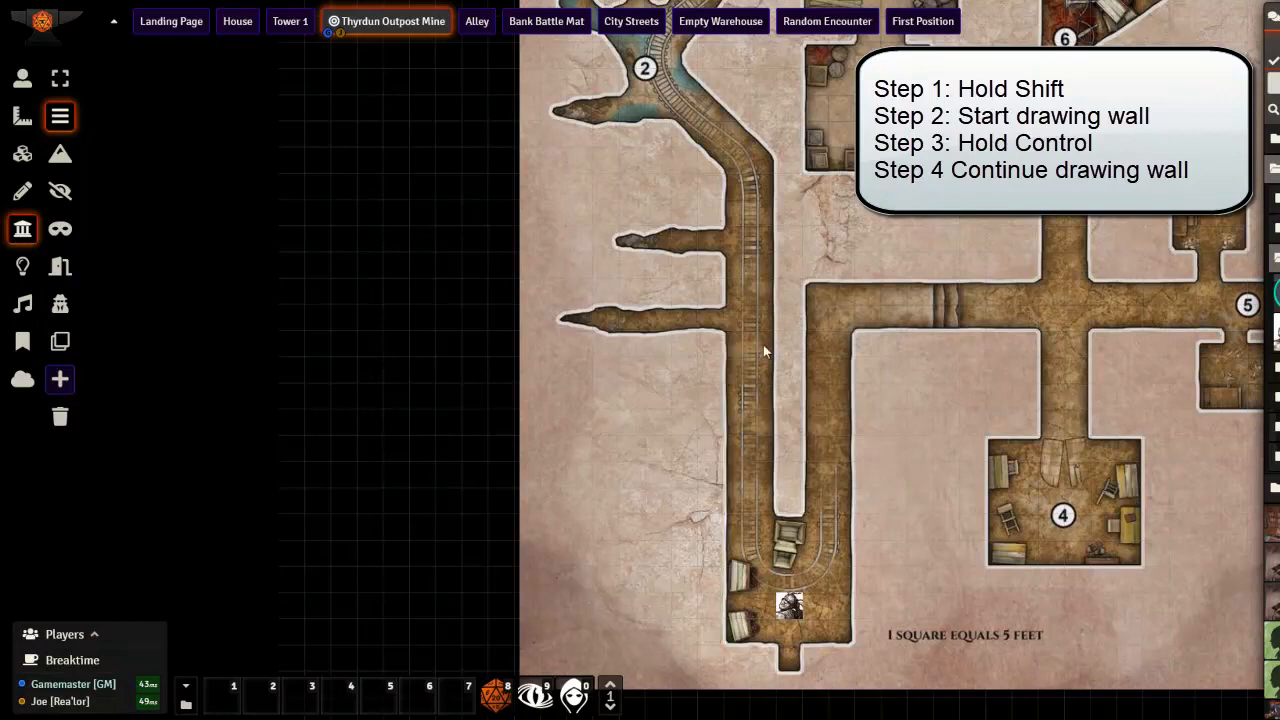
Draw a chained freehand wall from the starting room's southwest corner up the rail corridor's west side and around the lower side tunnel.
drag(721, 642, 722, 339)
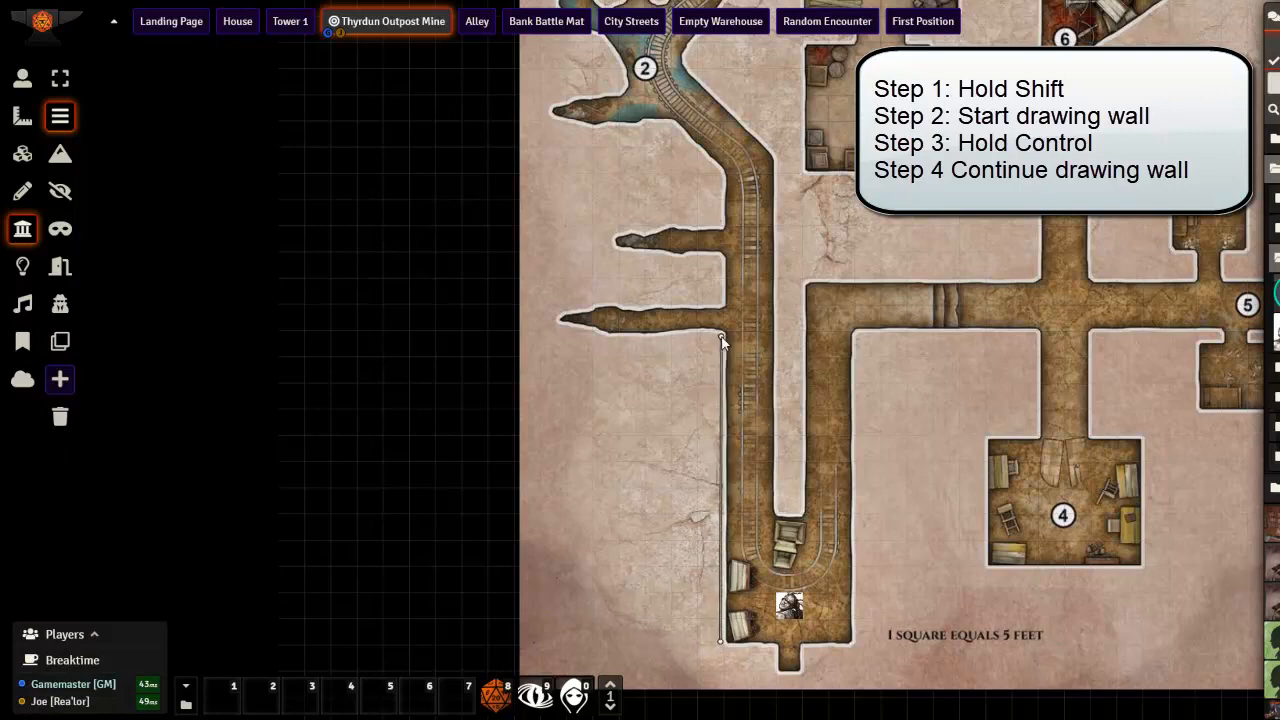
drag(733, 345, 687, 340)
click(690, 334)
click(557, 309)
click(590, 300)
click(626, 303)
click(720, 303)
Continue the wall chain up to the upper western side tunnel and trace around its outline.
click(722, 262)
click(686, 261)
click(645, 261)
click(609, 251)
click(611, 232)
click(645, 223)
click(682, 222)
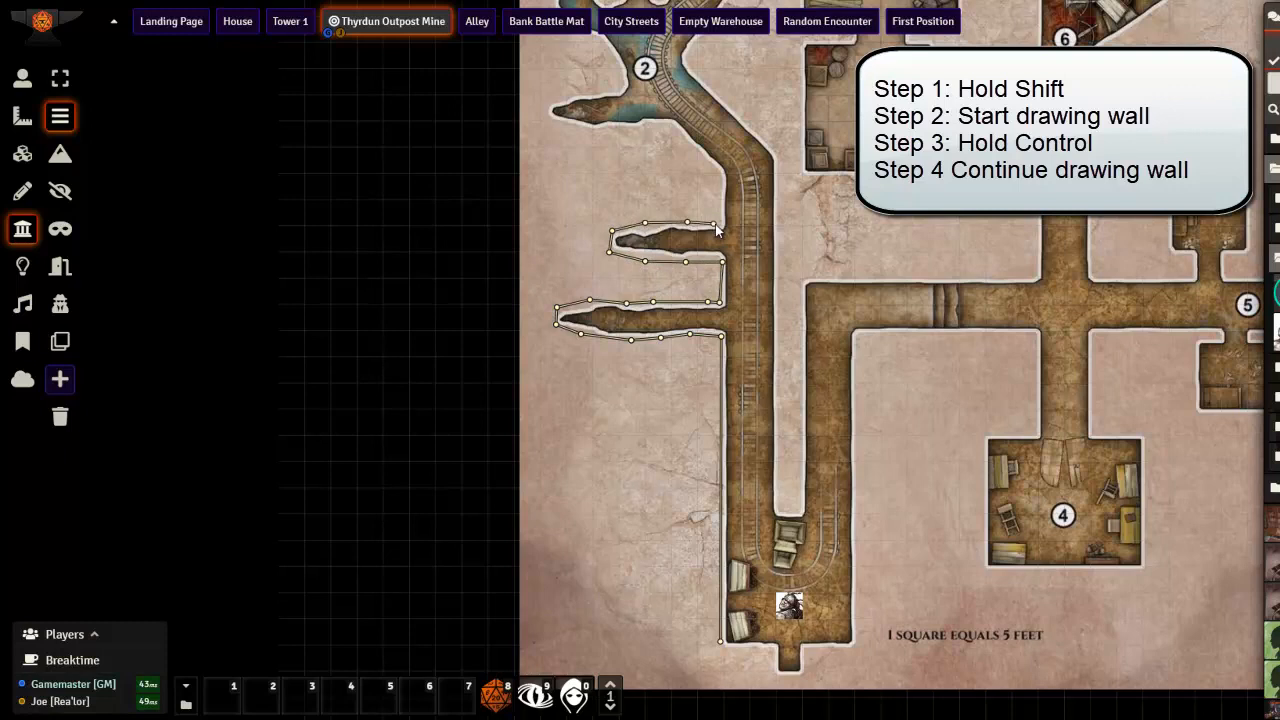
Continue the wall across the rail corridor, around the narrow rock divider, and along the east-west corridor's north side past the junction.
click(778, 227)
click(800, 512)
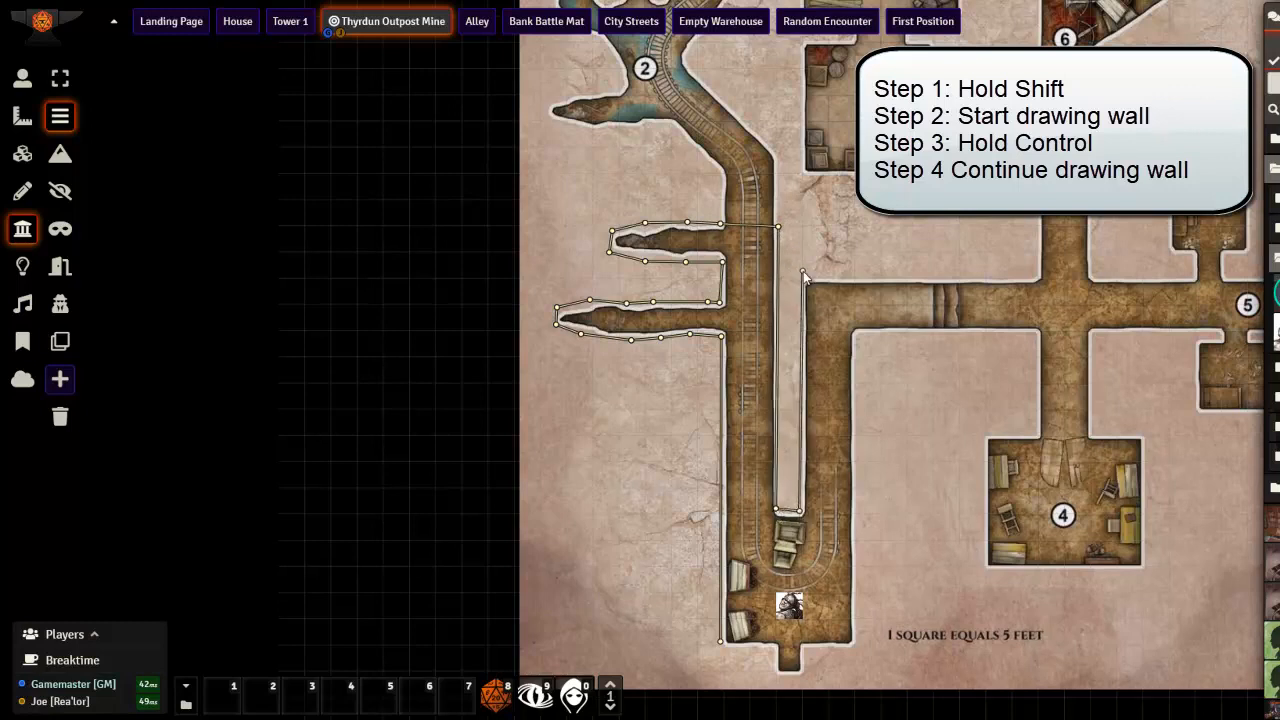
click(802, 272)
click(1096, 278)
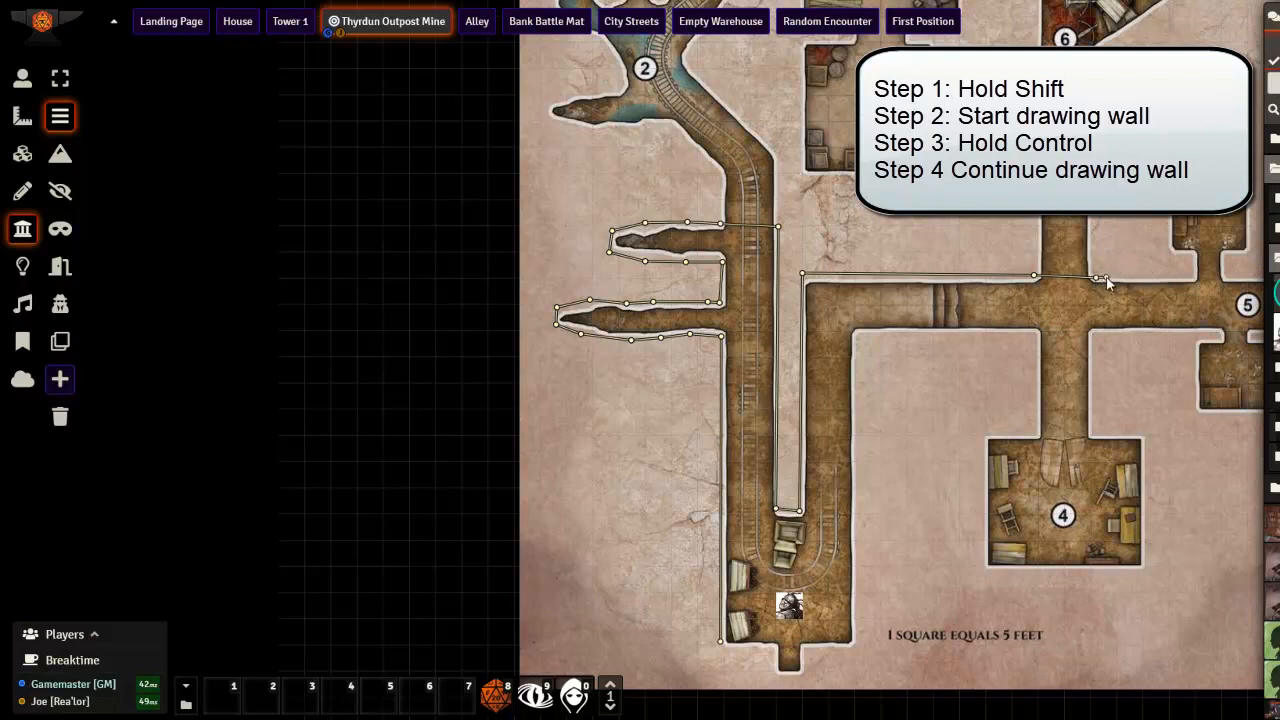
click(1105, 279)
Close off the corridor east of the junction and continue the wall around room 4 and its entrance passage.
click(1096, 333)
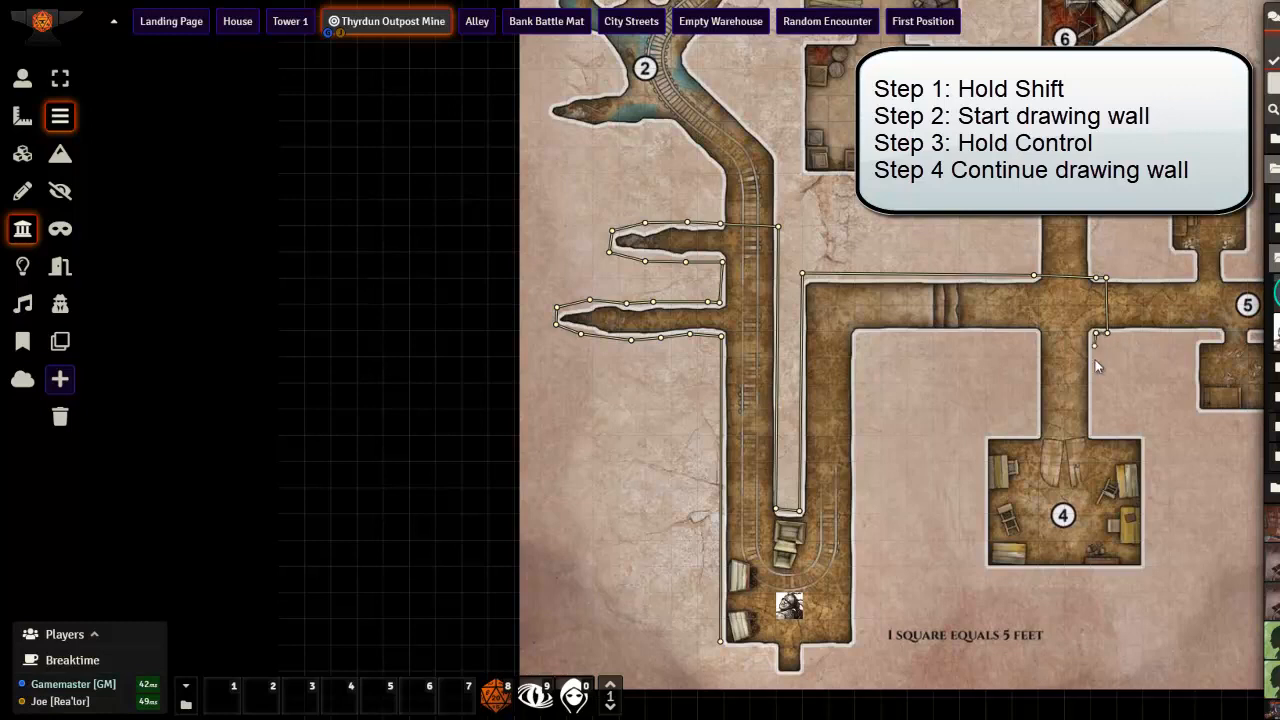
click(1094, 434)
click(1147, 434)
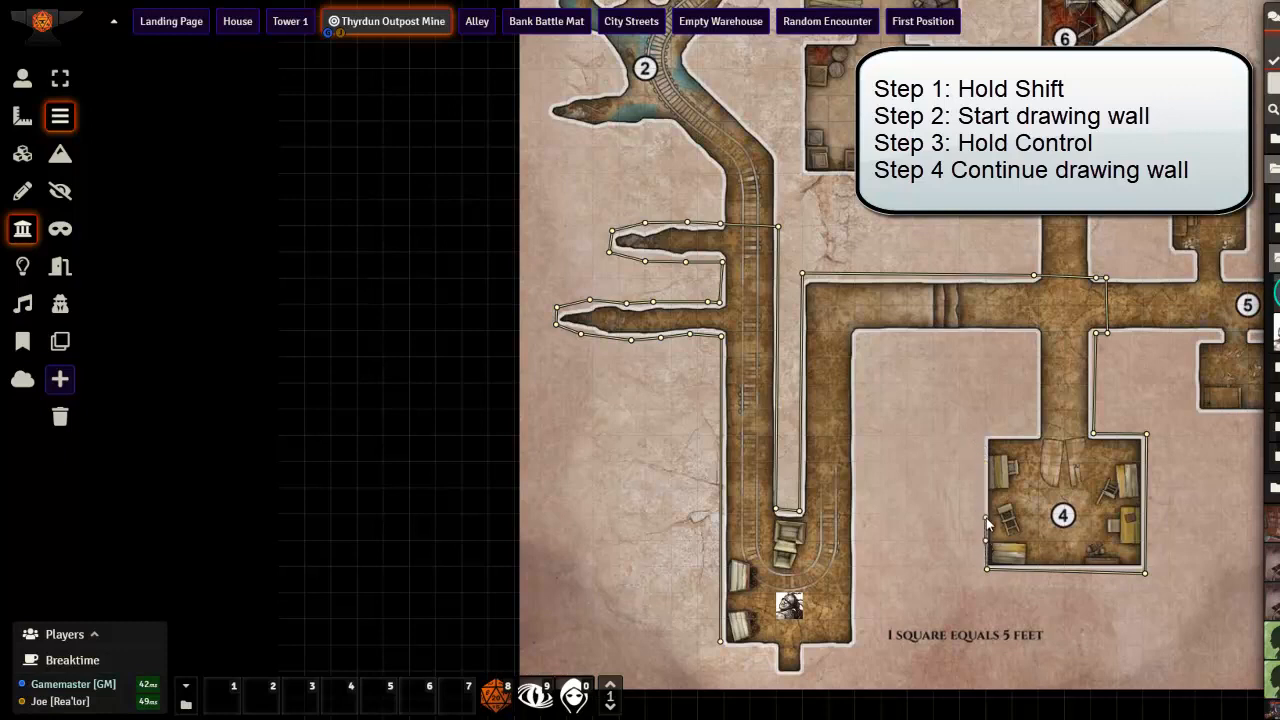
click(984, 431)
click(1036, 434)
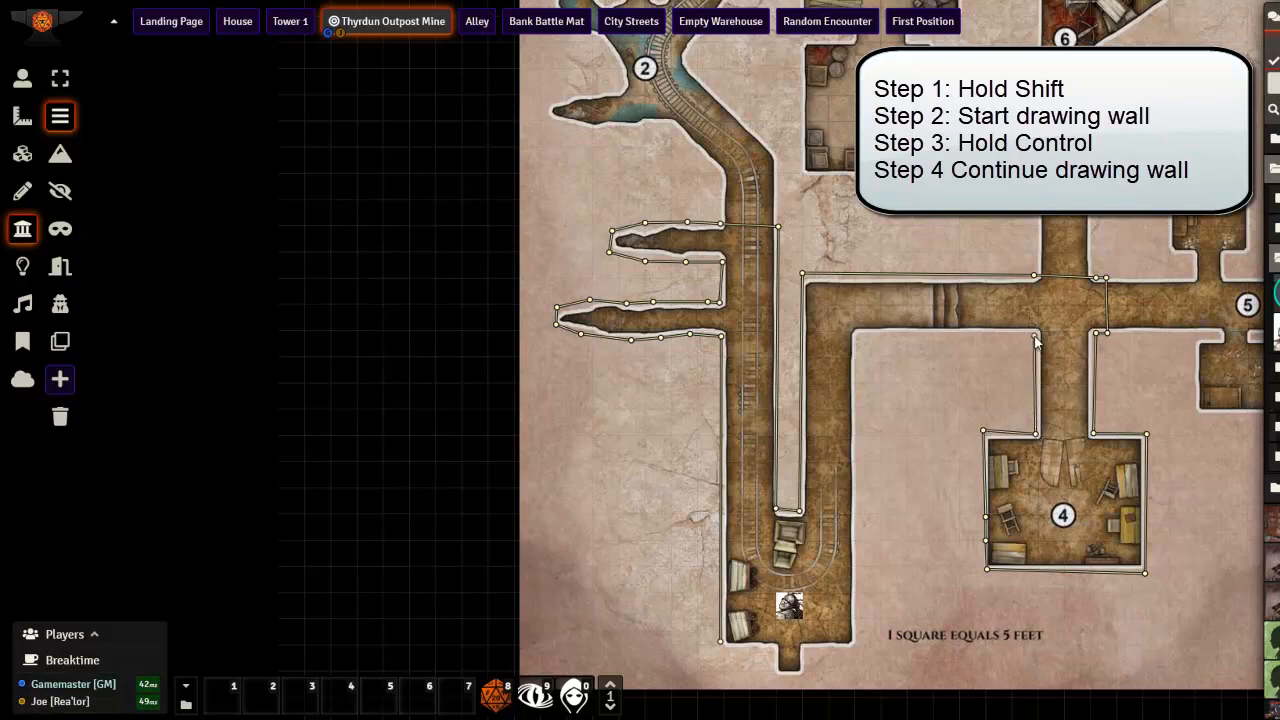
Run the wall back along the corridor's south side, down the starting room's east side, around the southern alcove, and close it at the southwest corner.
click(857, 334)
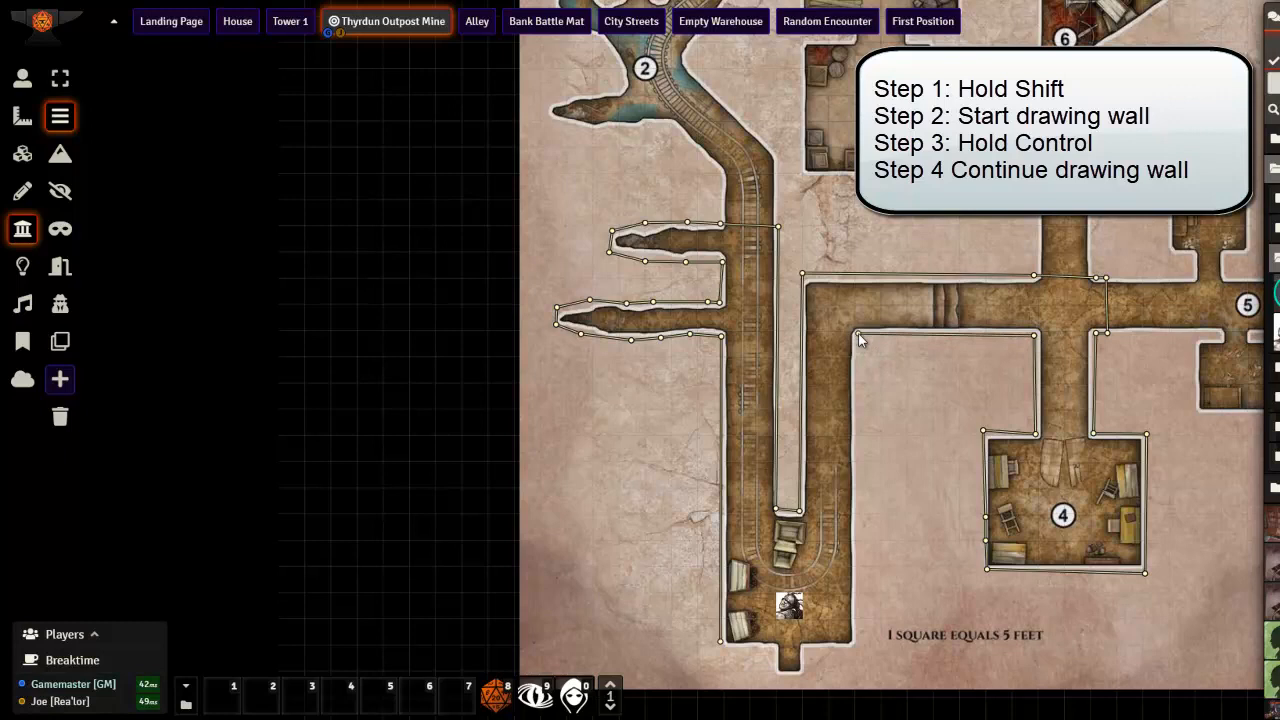
click(857, 651)
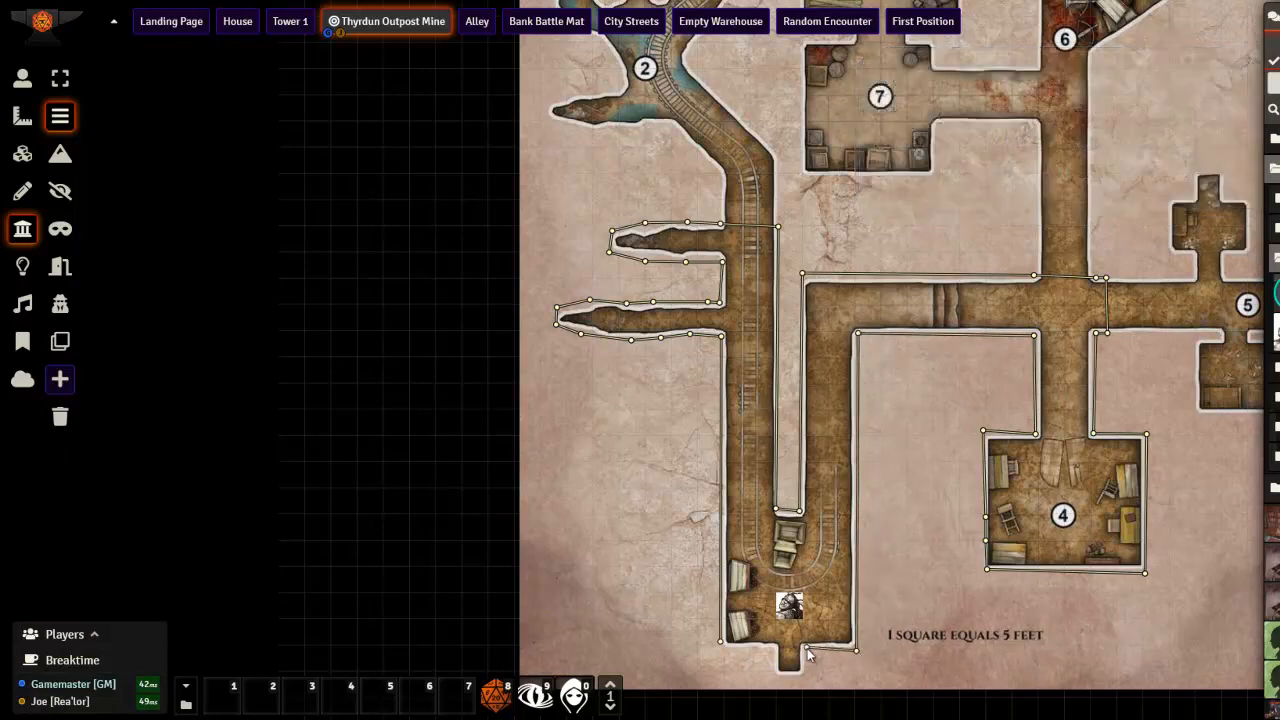
click(806, 648)
click(806, 678)
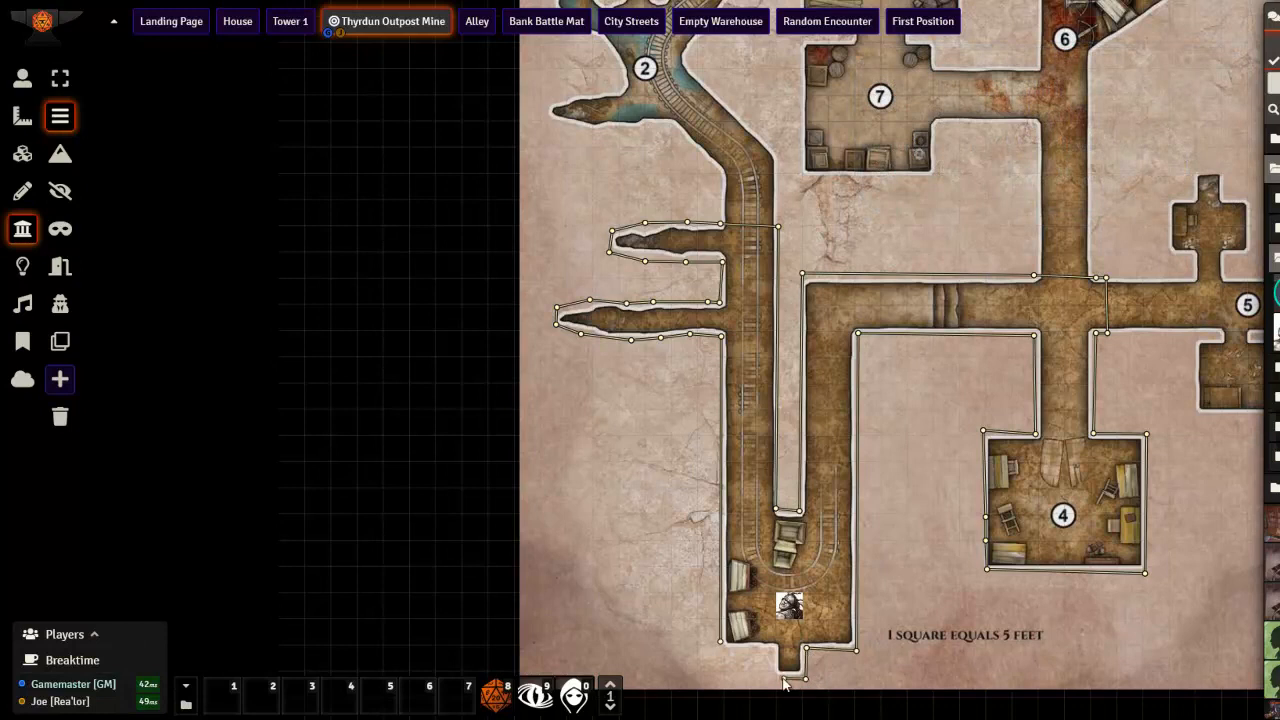
click(774, 677)
click(774, 648)
scroll(720, 648, up, 5)
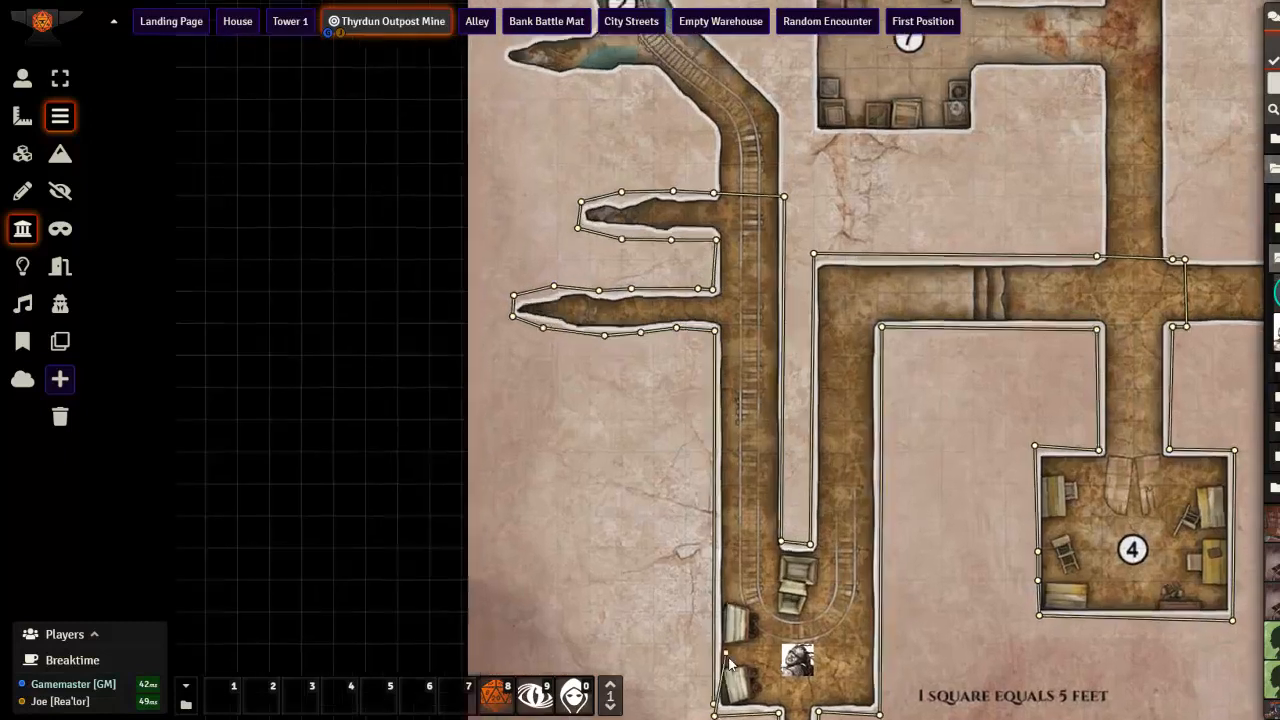
scroll(730, 640, up, 2)
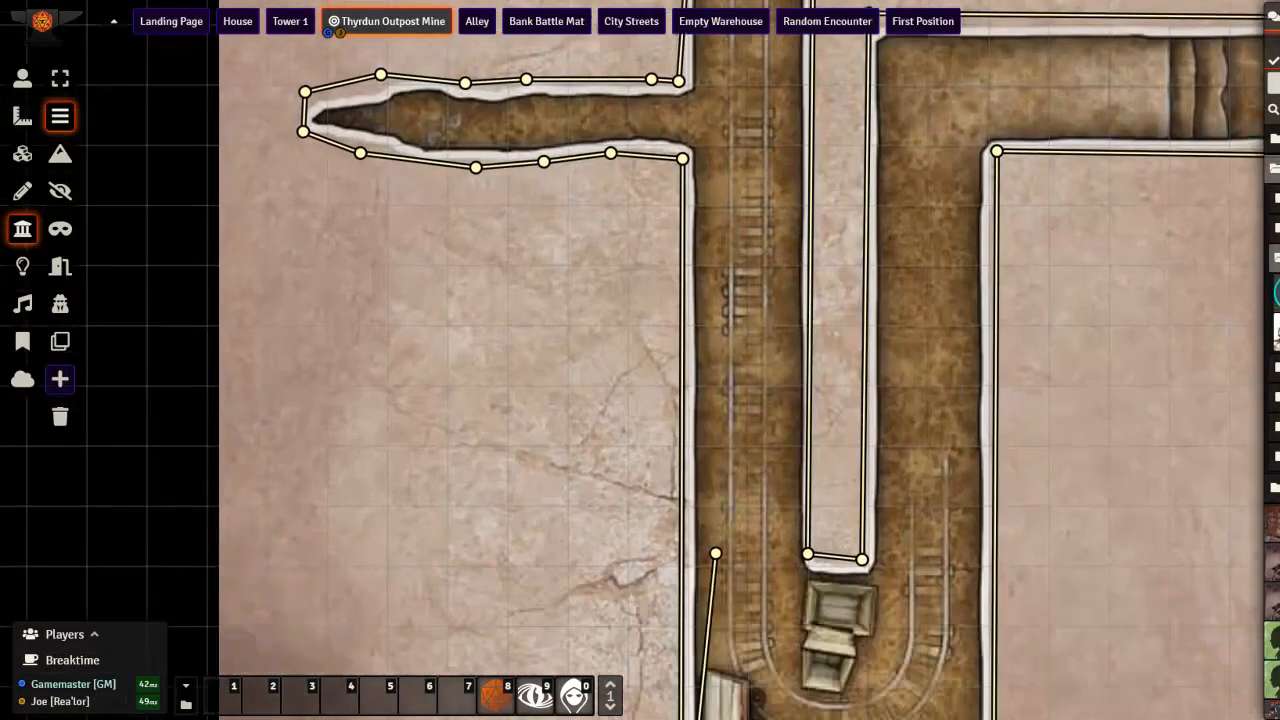
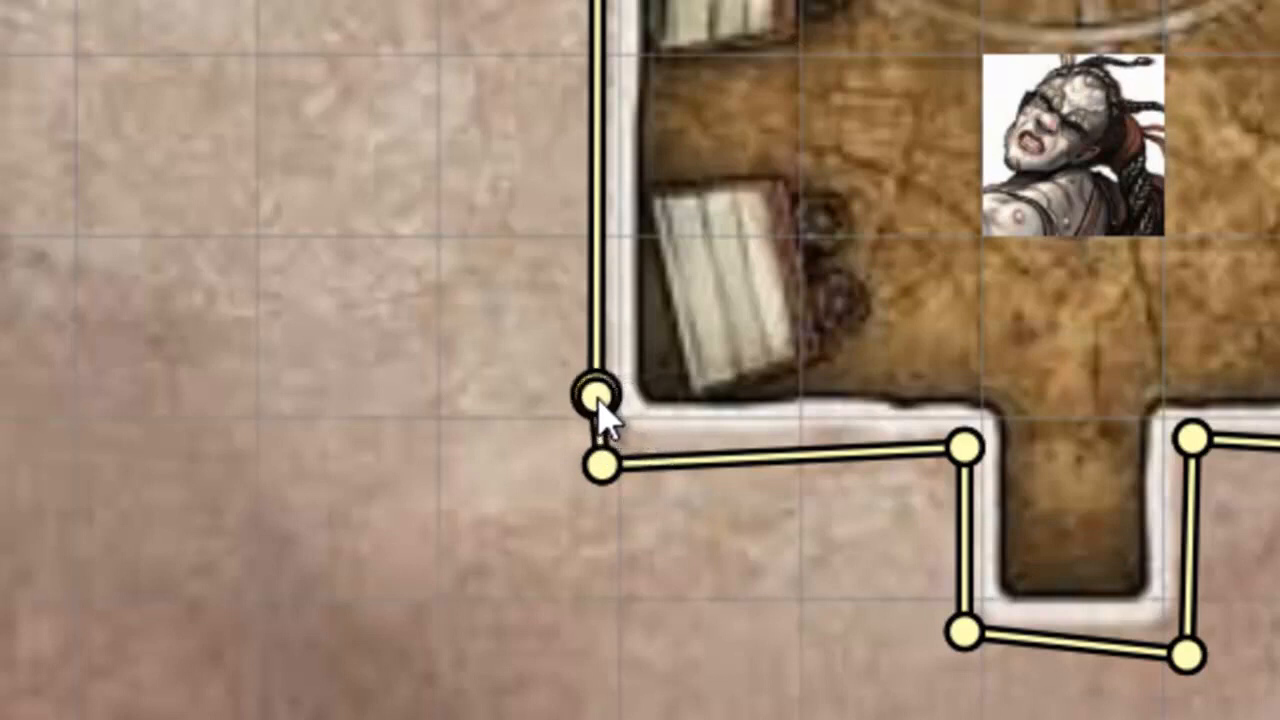
click(597, 398)
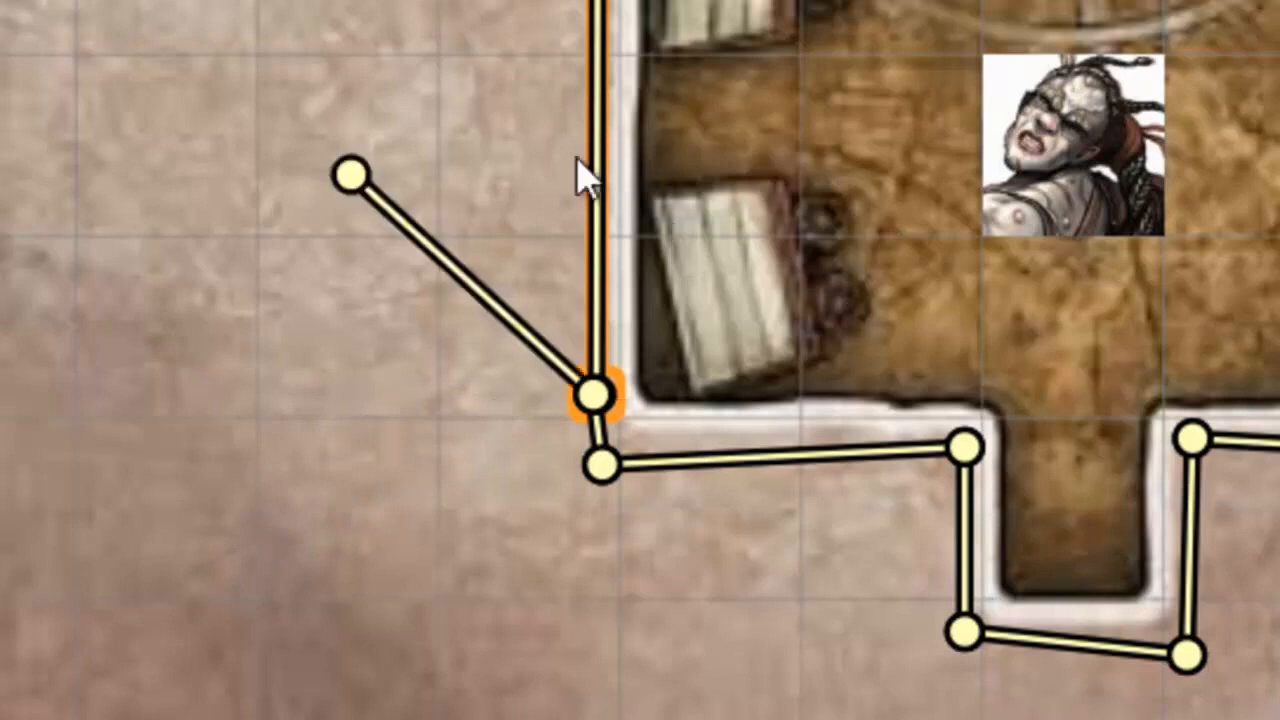
right_click(390, 400)
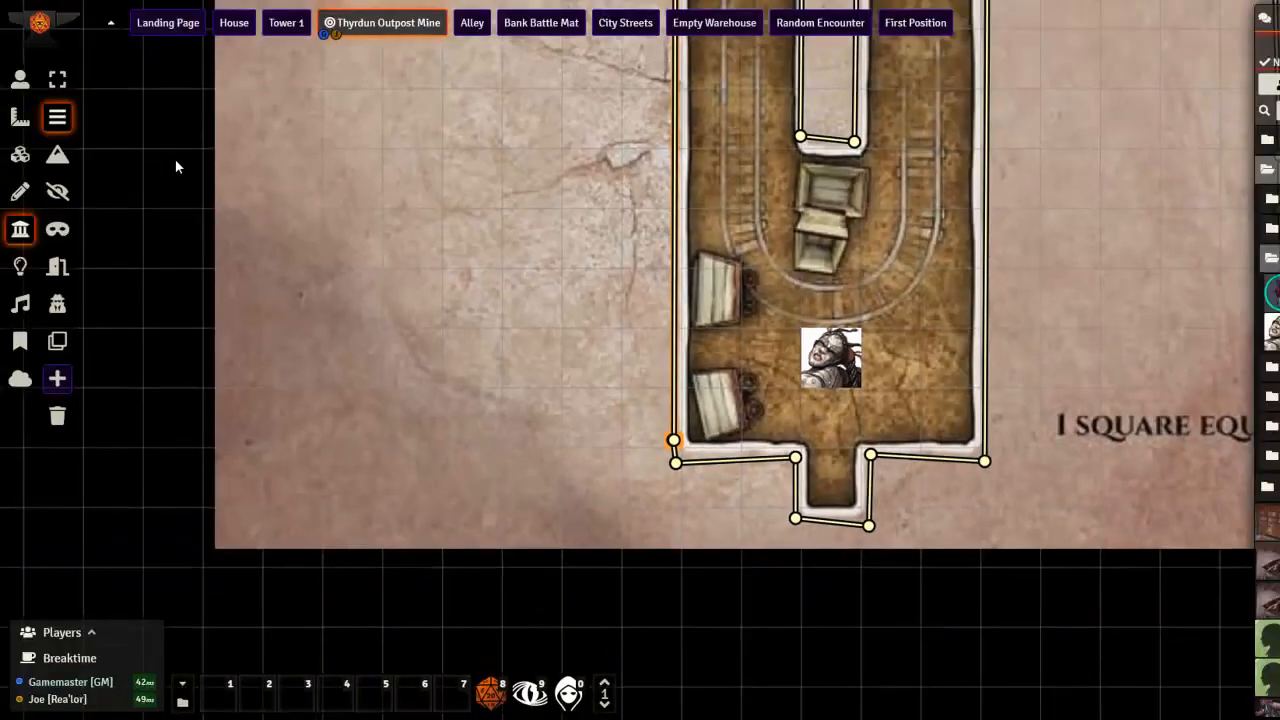
Select the character token and walk it around the starting room to test its vision against the new walls.
click(20, 79)
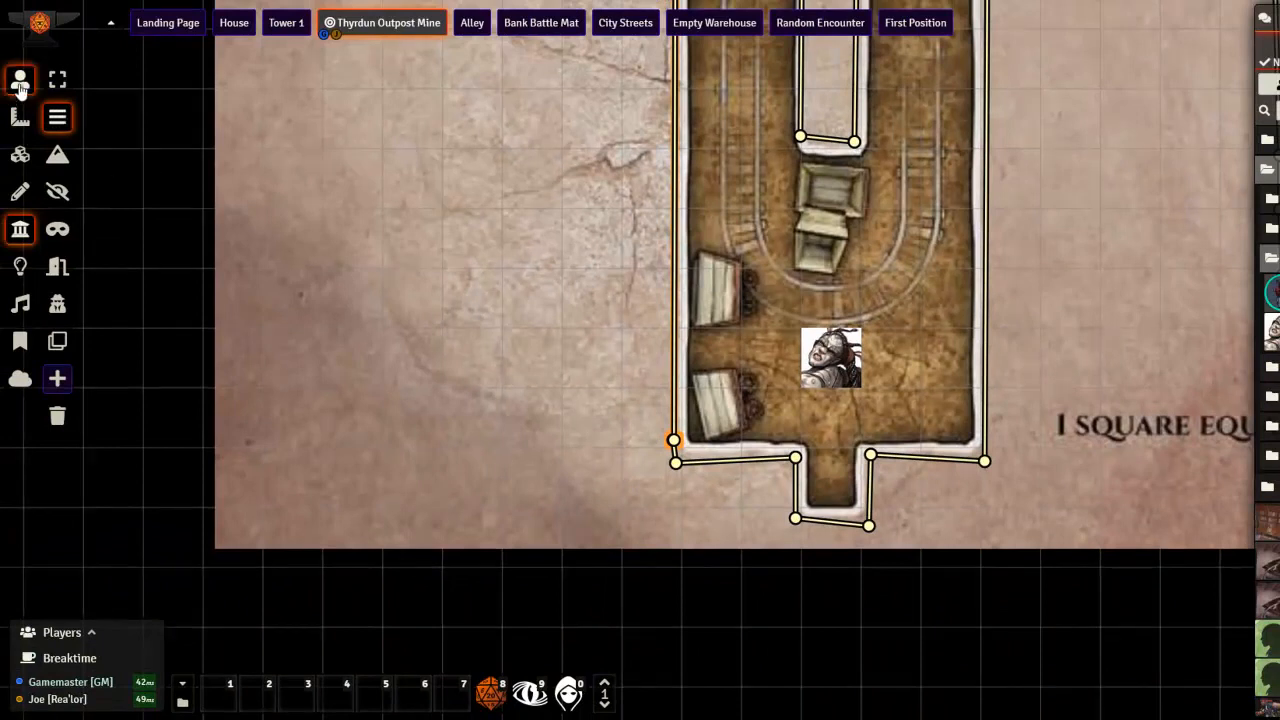
click(866, 365)
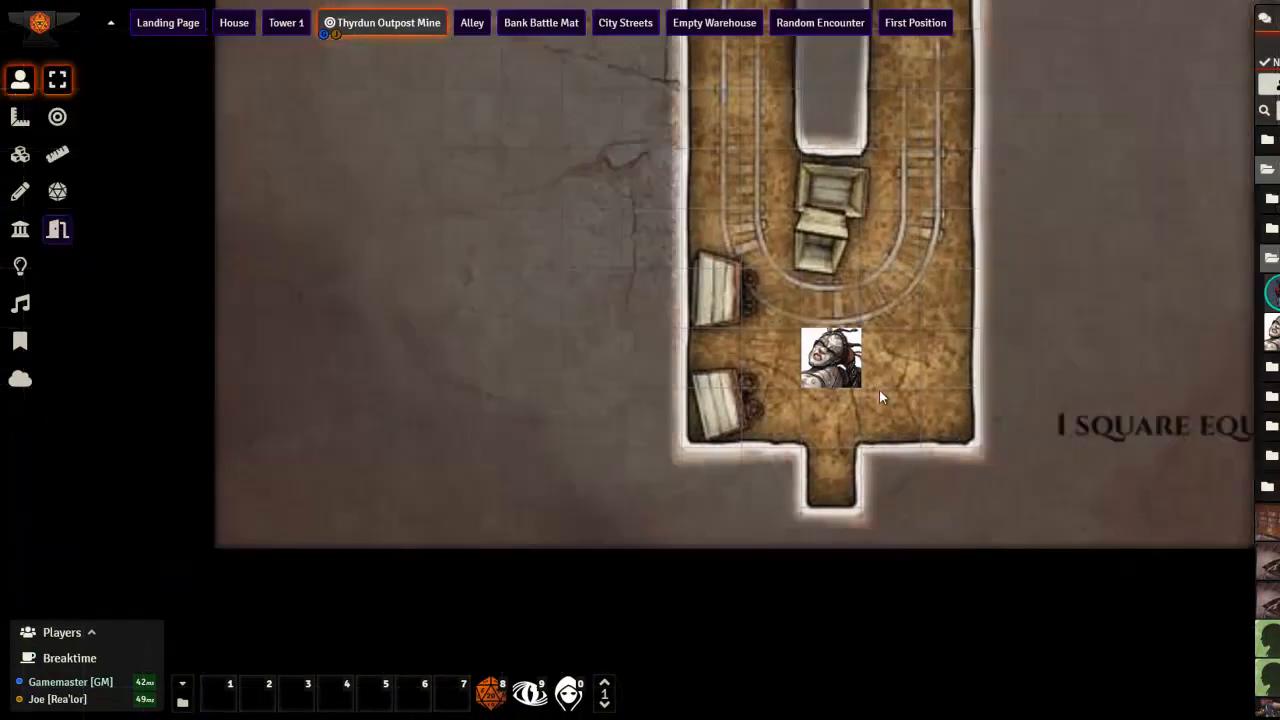
key(Up)
key(Left)
key(Right)
key(Right)
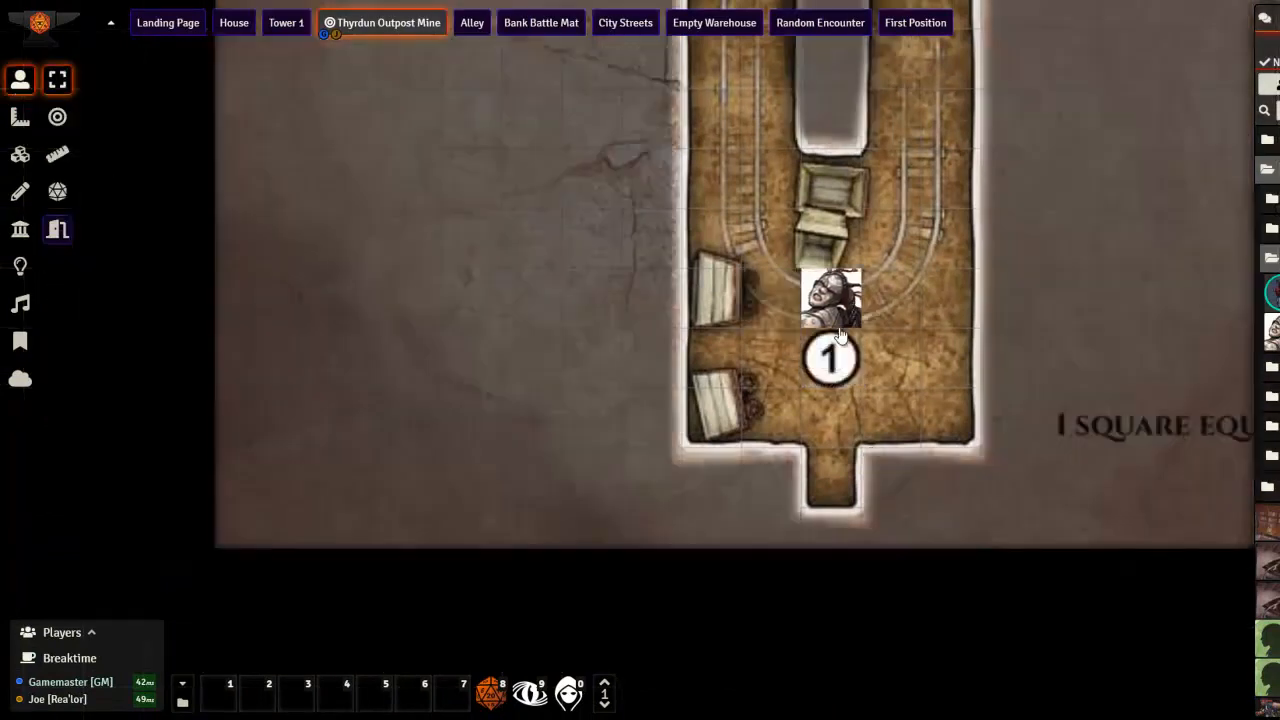
key(Down)
key(Down)
key(Up)
key(Up)
key(Up)
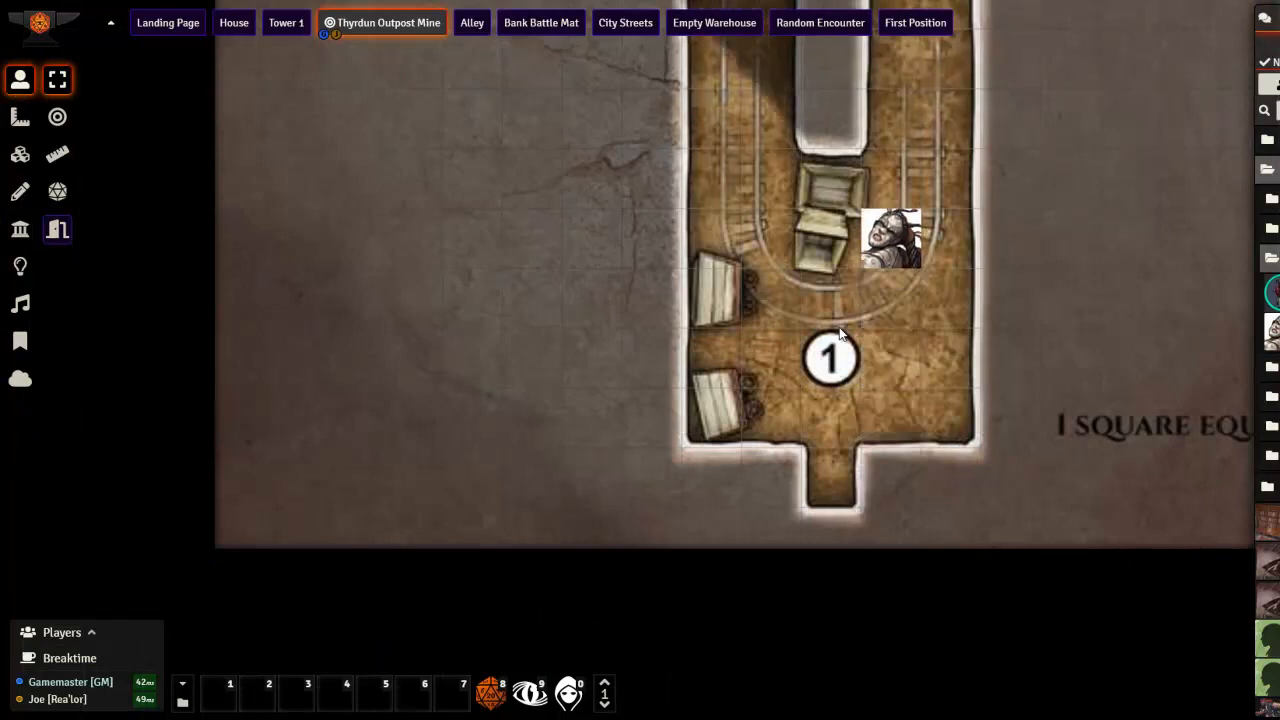
key(Down)
key(Left)
key(Left)
key(Left)
key(Down)
key(Right)
key(Right)
key(Right)
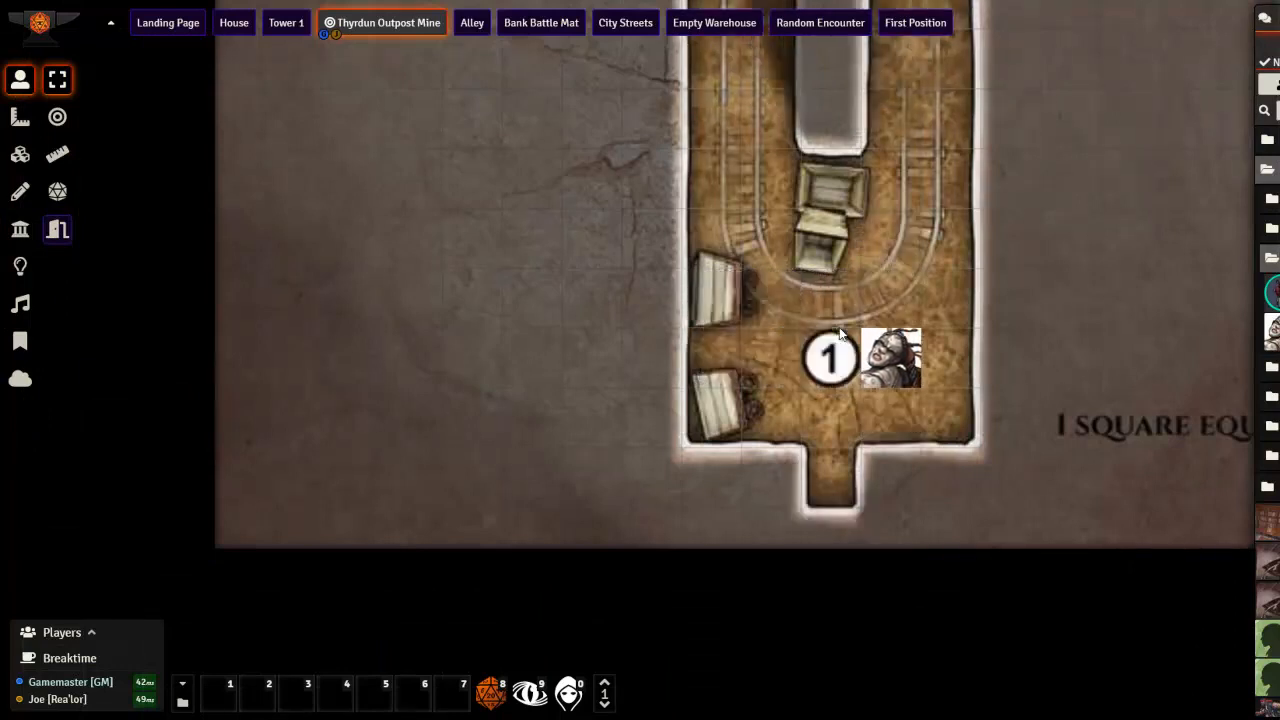
Walk the token north up the rail corridor to the two western side tunnels to test its line of sight.
scroll(835, 340, down, 5)
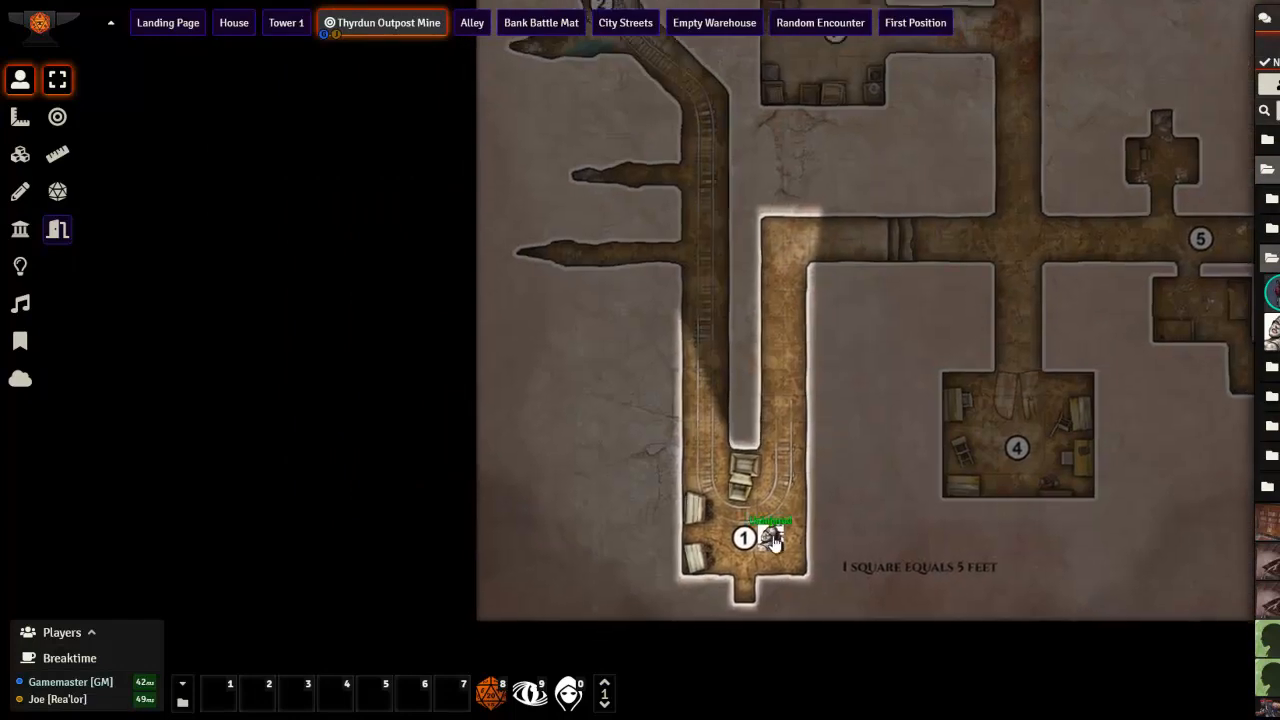
key(Left)
key(Up)
key(Left)
key(Up)
key(Up)
key(Up)
key(Up)
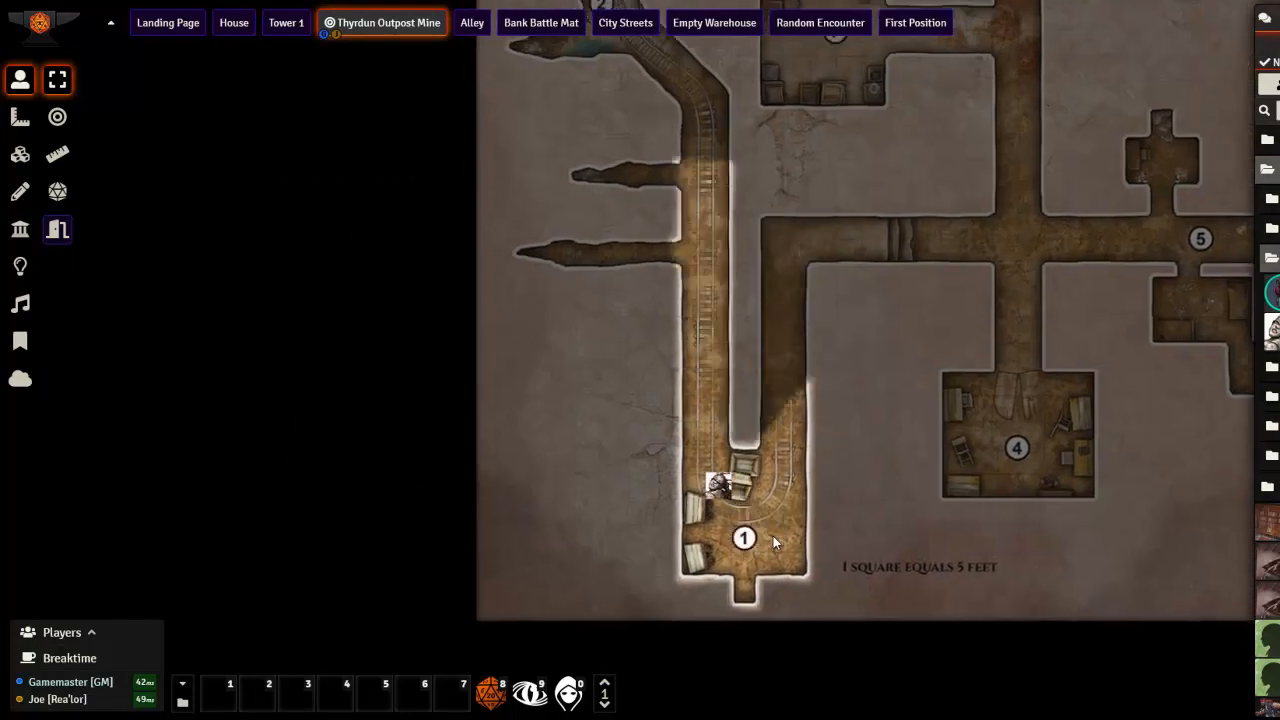
key(Up)
key(Up)
key(Up)
key(Up)
key(Up)
key(Up)
key(Up)
key(Up)
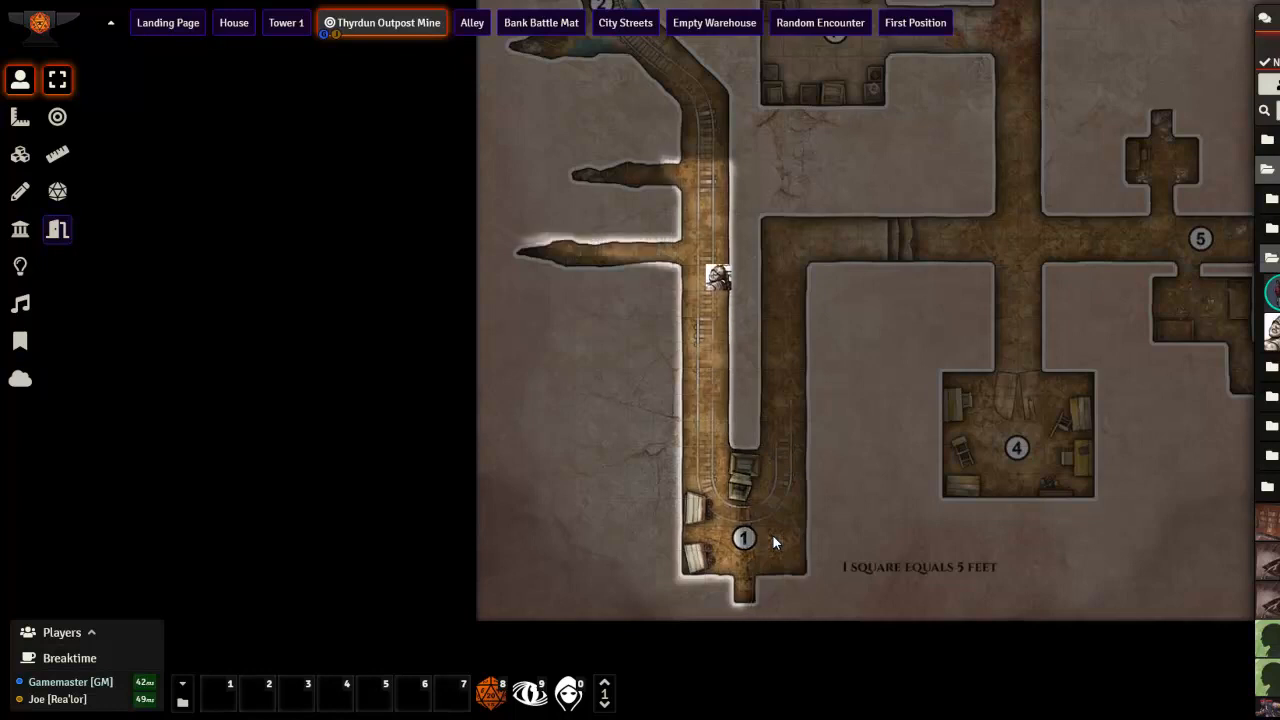
Walk the token back down the rail corridor and across to the starting room's east side.
key(Down)
key(Down)
key(Down)
key(Down)
key(Down)
key(Down)
key(Down)
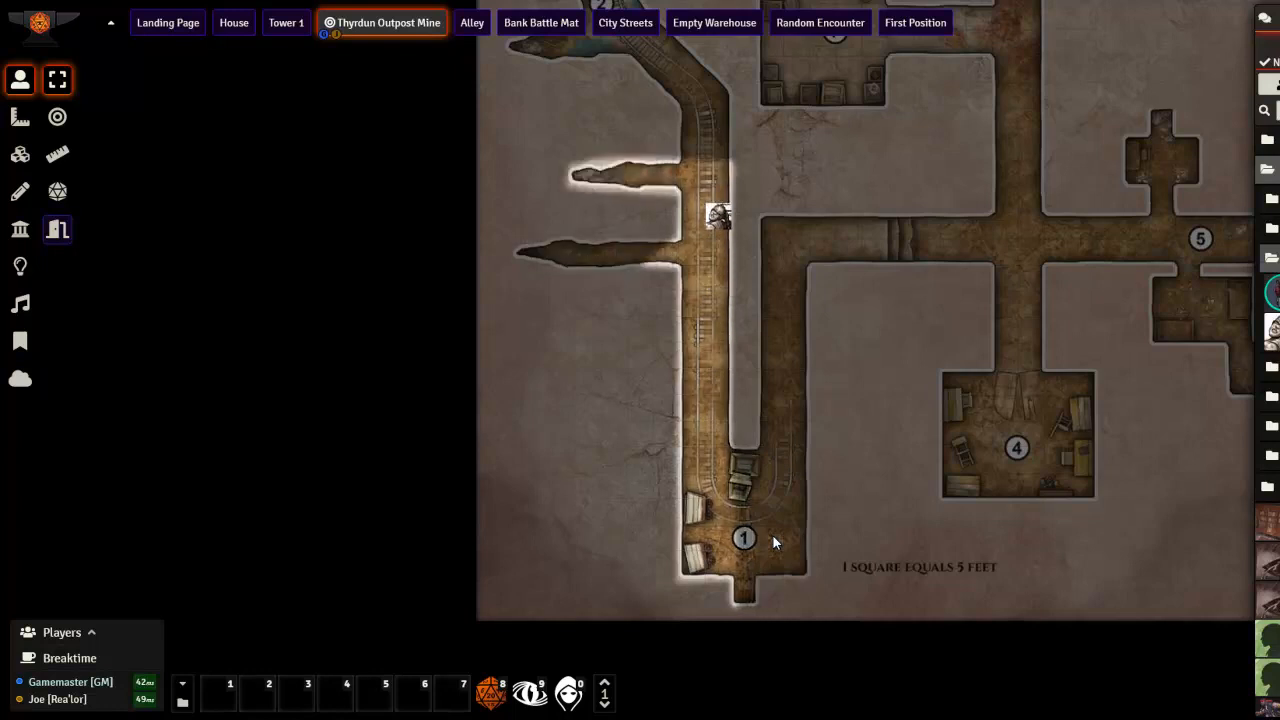
key(Down)
key(Down)
key(Down)
key(Down)
key(Right)
key(Right)
key(Right)
Walk the token north up the eastern passage and east along the corridor toward the junction.
key(Up)
key(Up)
key(Up)
key(Up)
key(Up)
key(Up)
key(Up)
key(Up)
key(Up)
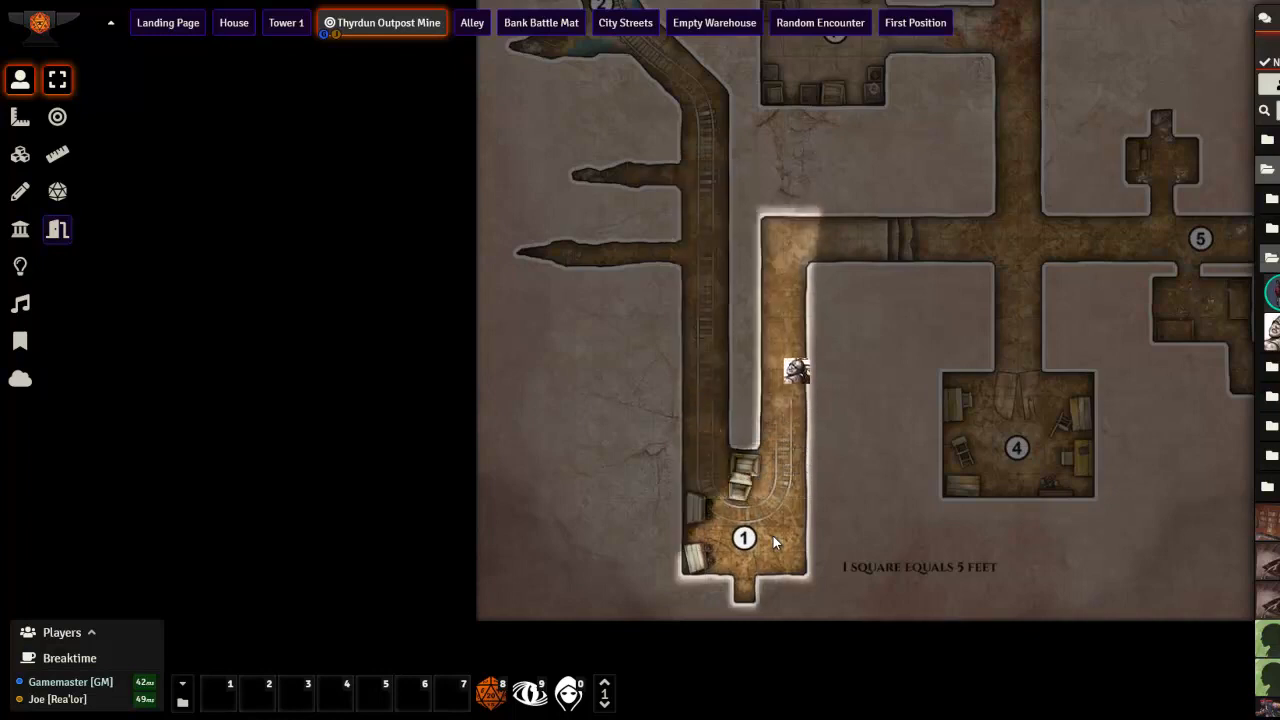
key(Right)
key(Right)
key(Right)
key(Right)
key(Right)
key(Right)
key(Right)
key(Right)
key(Right)
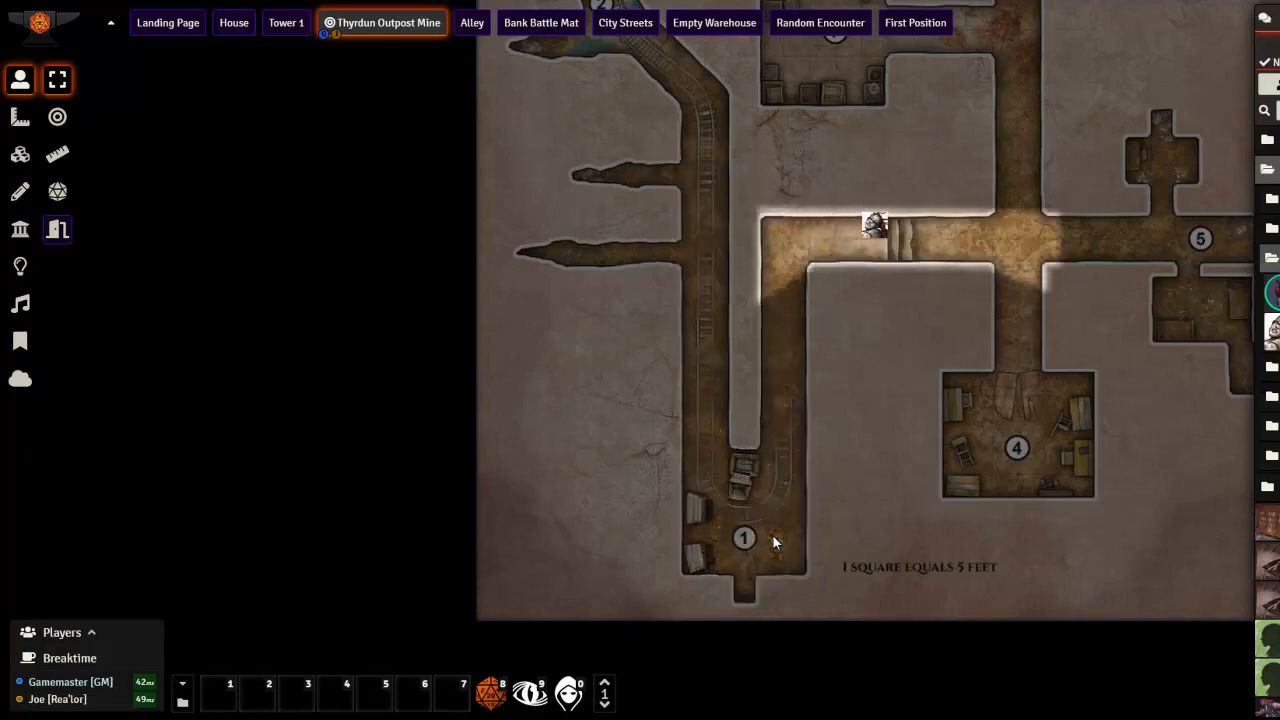
Move the token south from the junction into the passage leading to room 4.
key(Down)
key(Left)
key(Down)
key(Down)
key(Down)
key(Down)
key(Down)
key(Down)
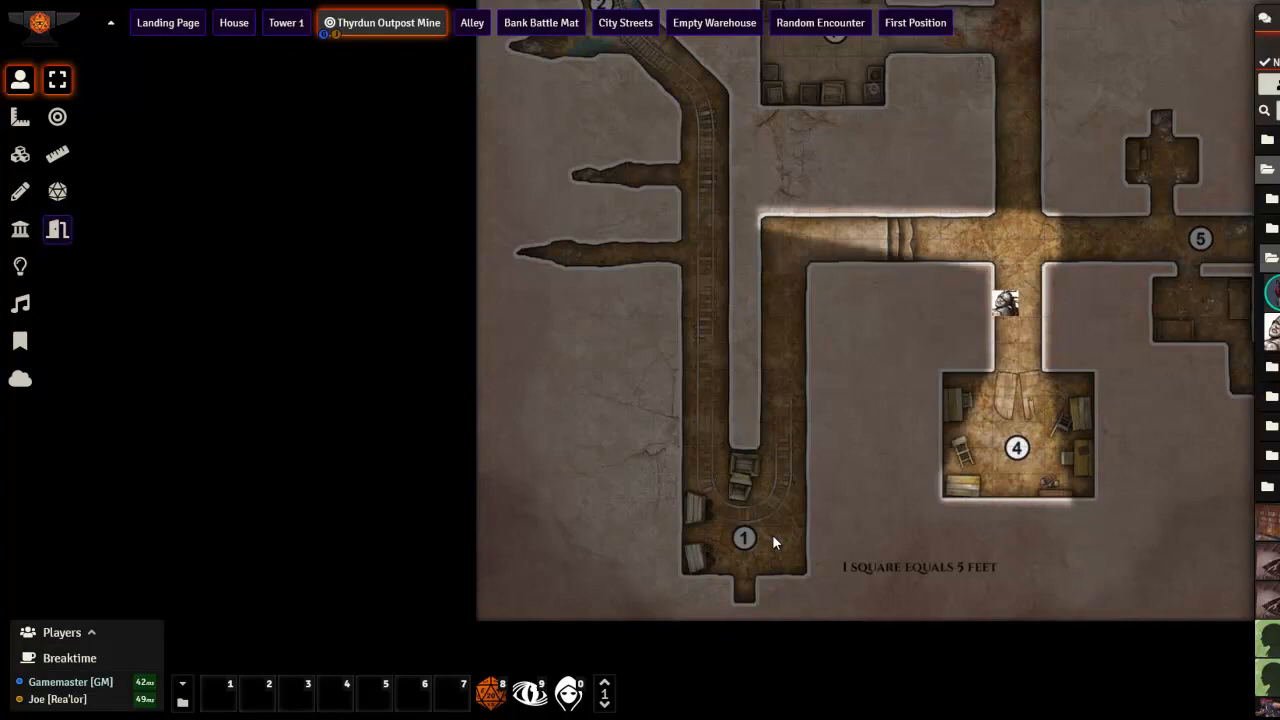
Bring the token back north to the junction and test its movement against the walls blocking the north and east corridors.
key(Up)
key(Up)
key(Up)
key(Up)
key(Up)
key(Up)
key(Up)
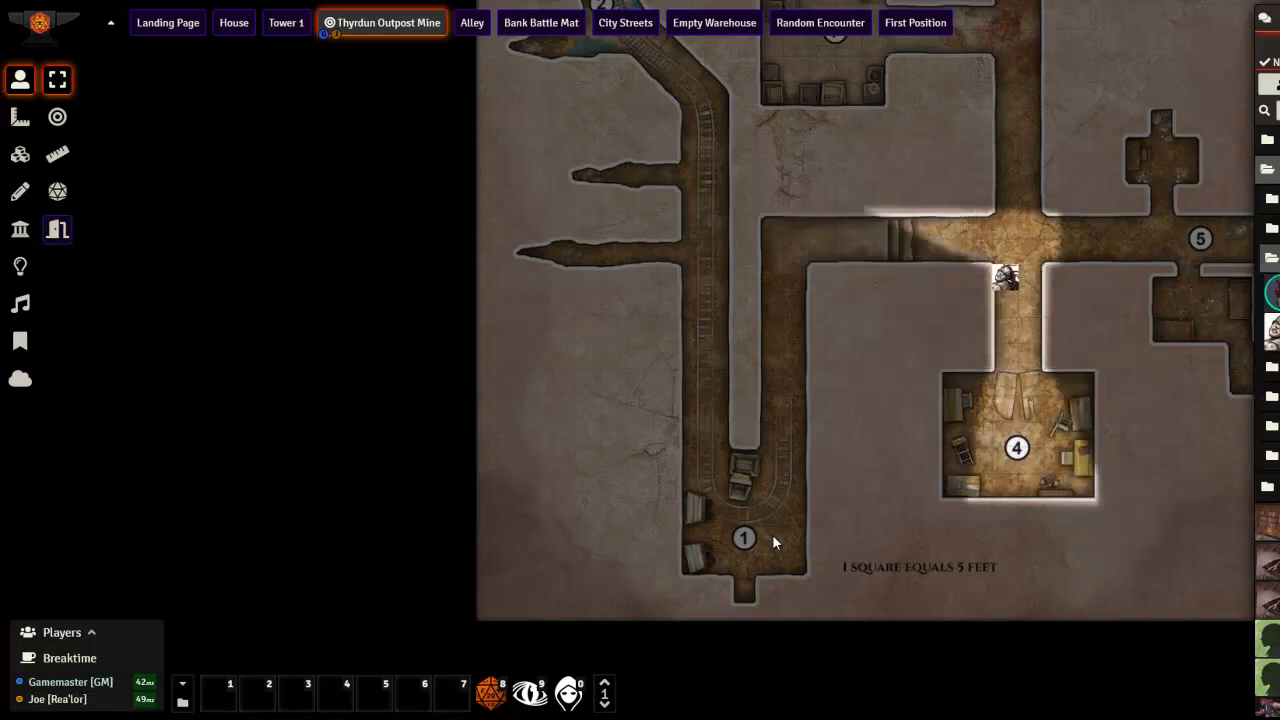
key(Right)
key(Right)
key(Down)
key(Left)
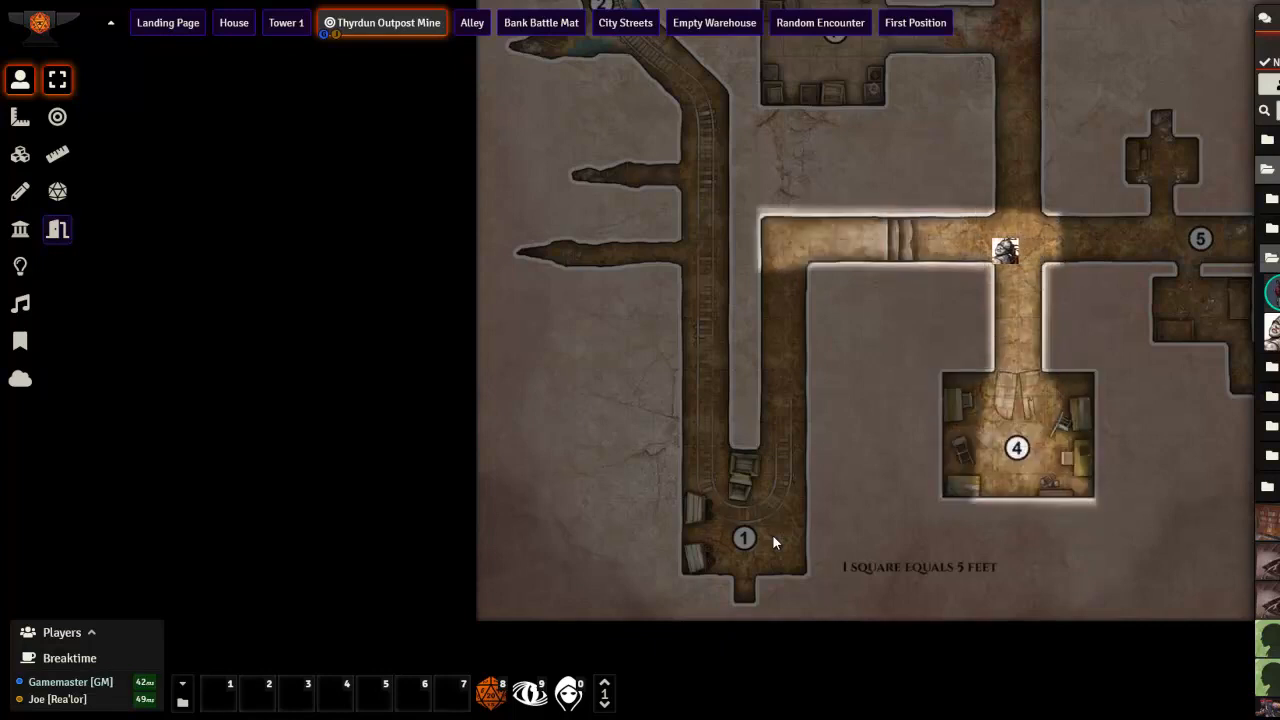
Edit the wall segment across the junction's north corridor and set it as a Door.
scroll(979, 362, up, 4)
click(904, 311)
drag(904, 311, 534, 496)
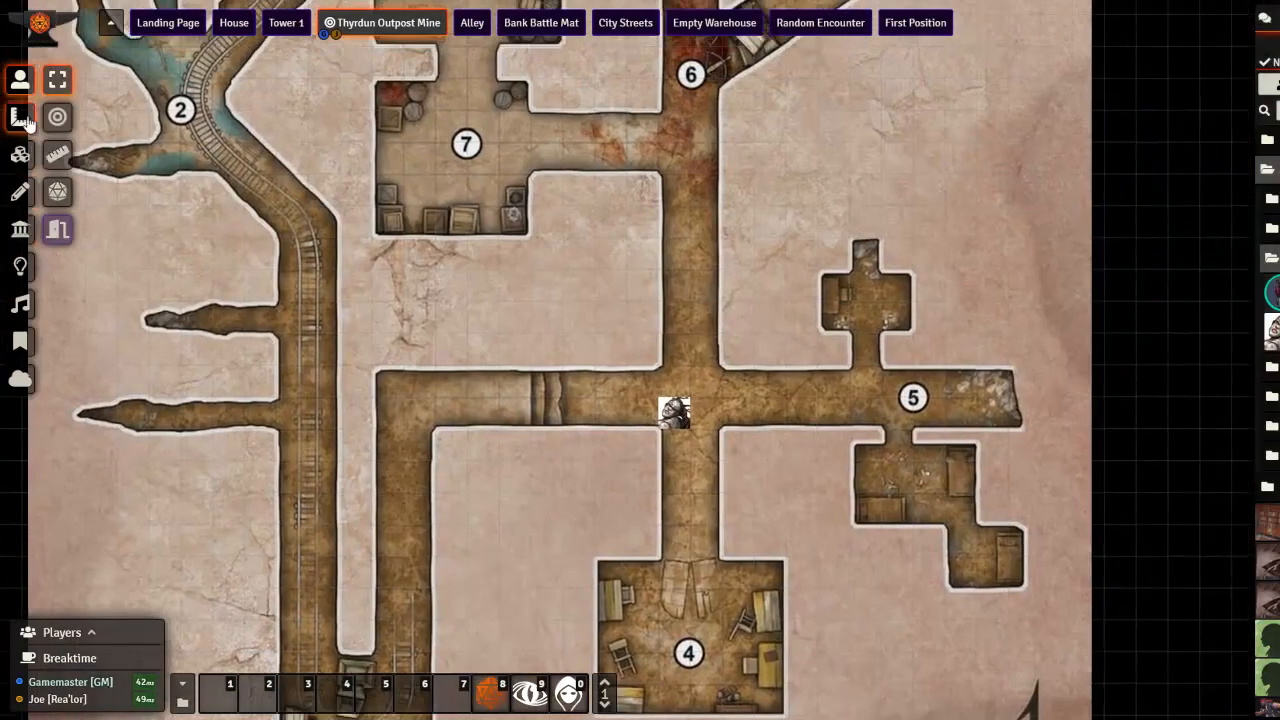
click(20, 229)
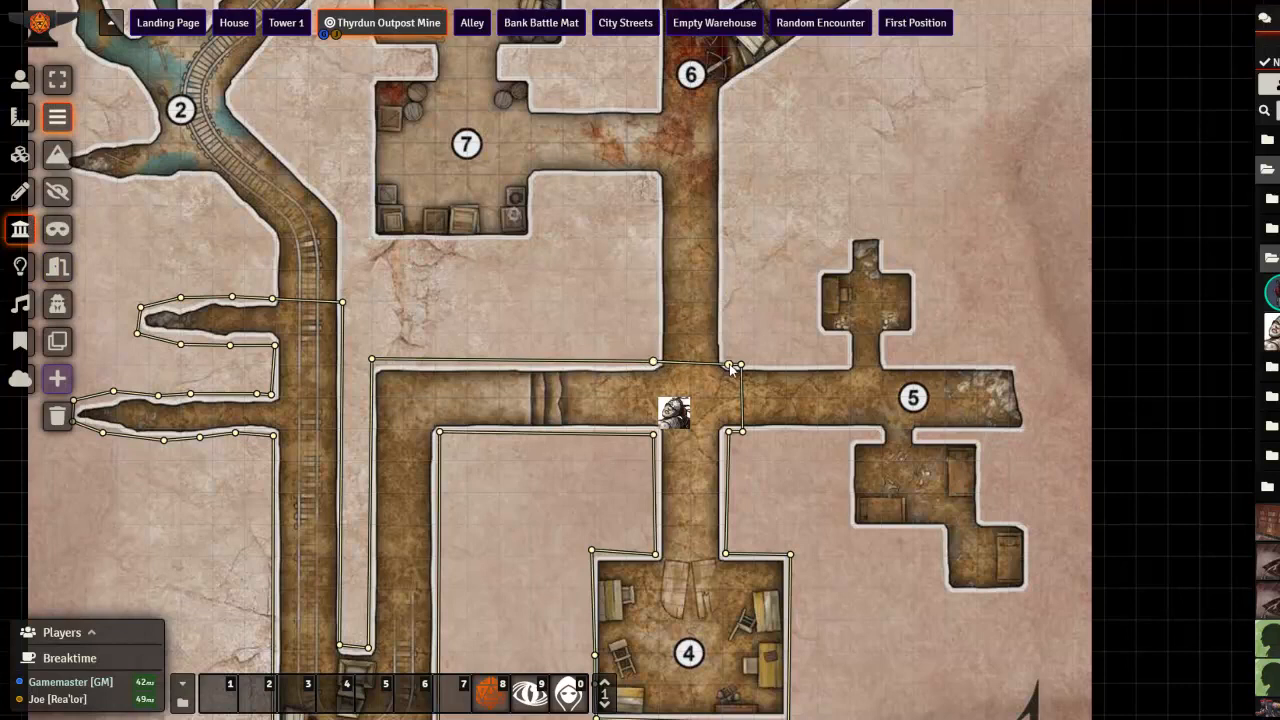
scroll(668, 381, up, 5)
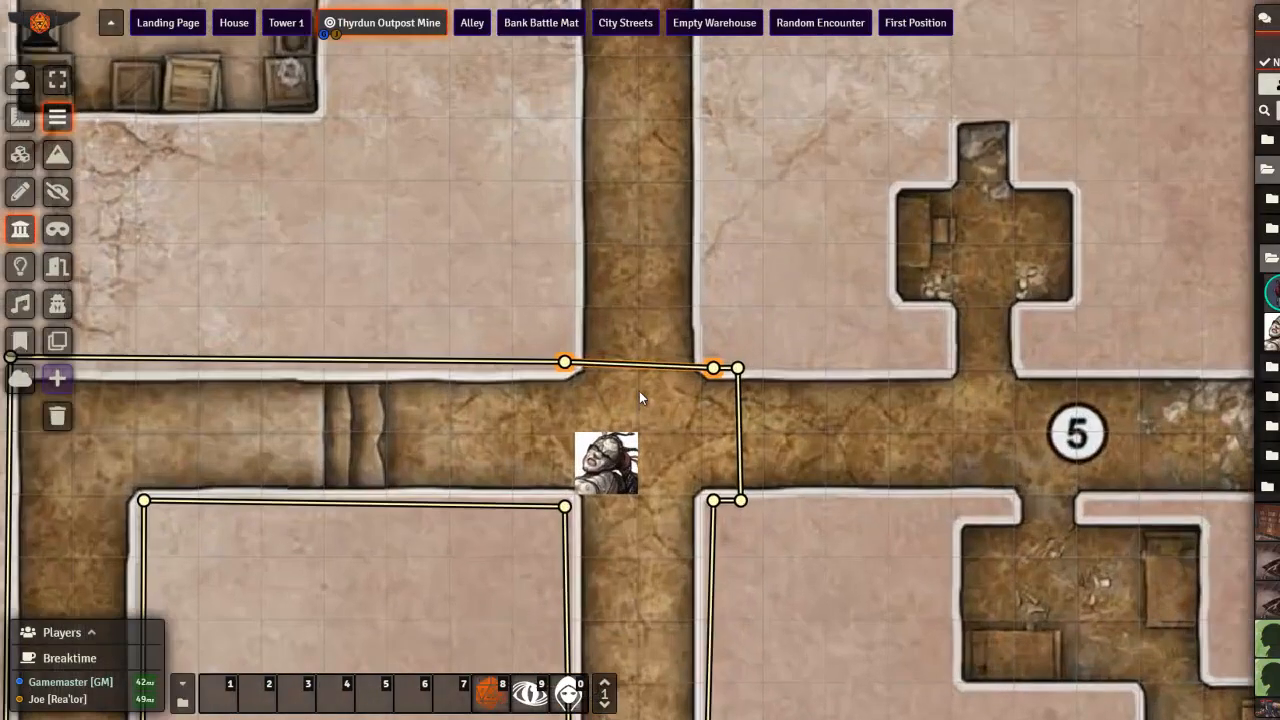
scroll(702, 372, up, 1)
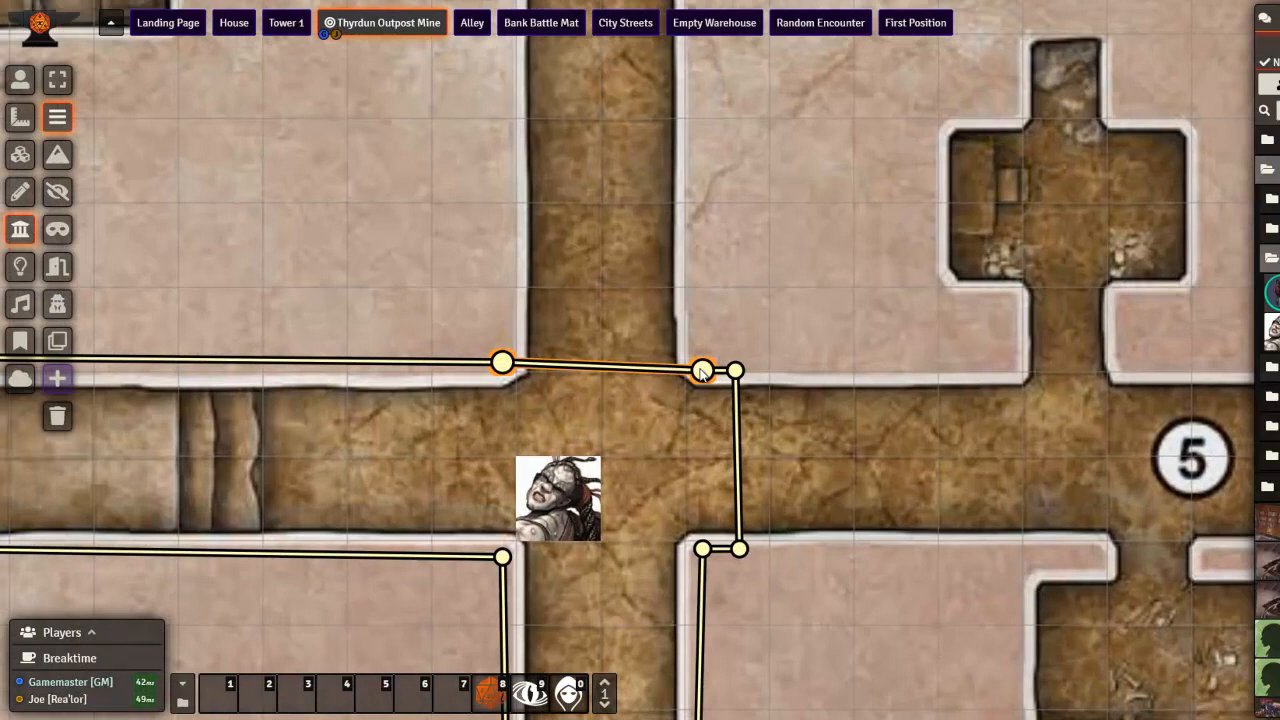
double_click(702, 372)
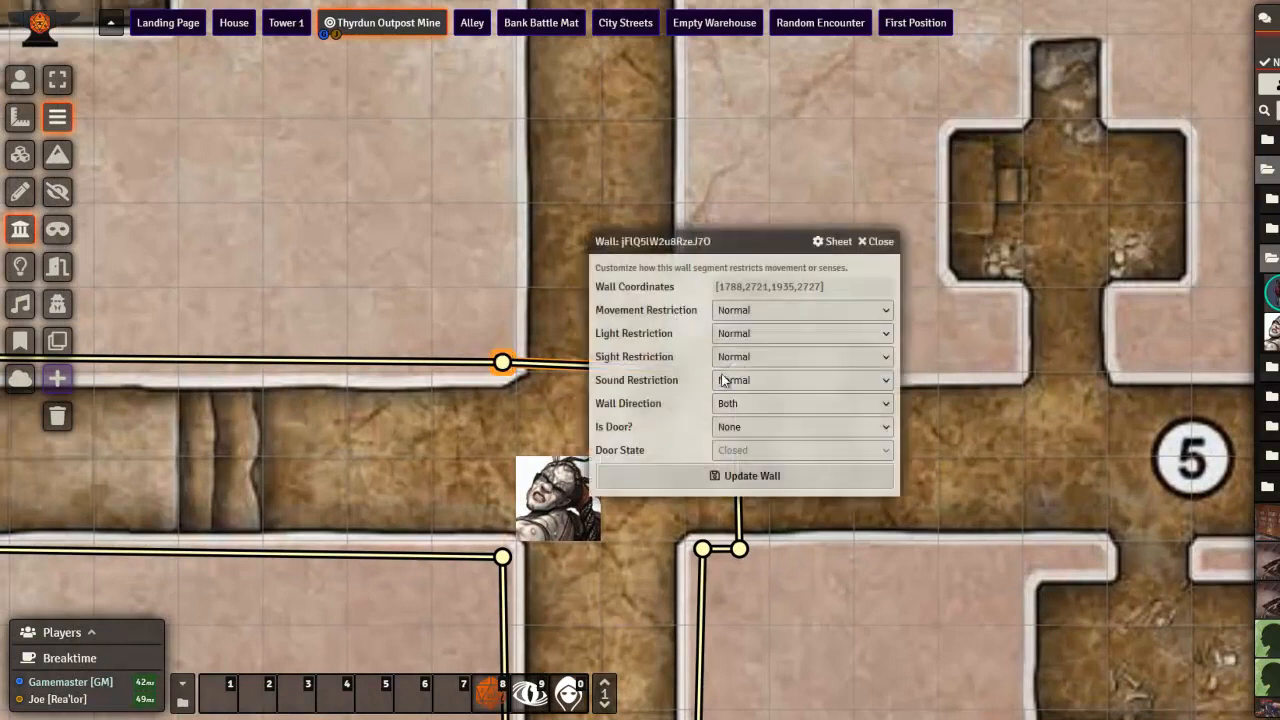
click(749, 426)
click(754, 470)
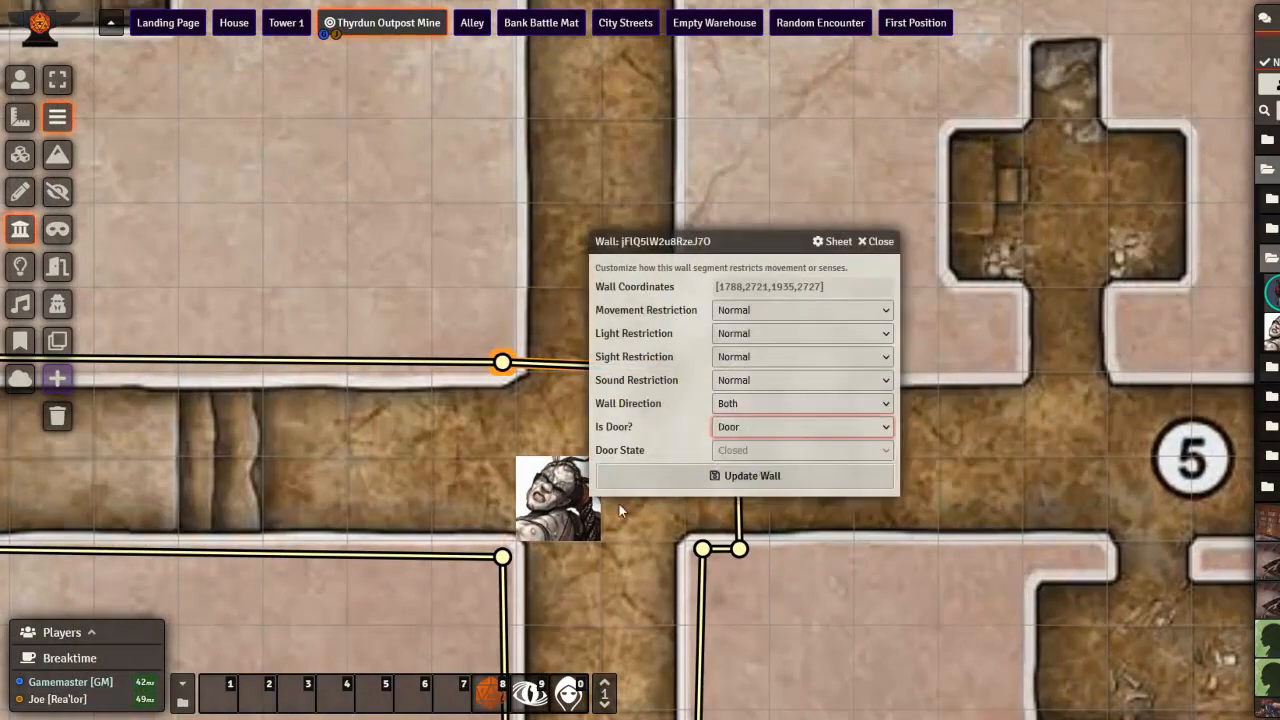
click(697, 482)
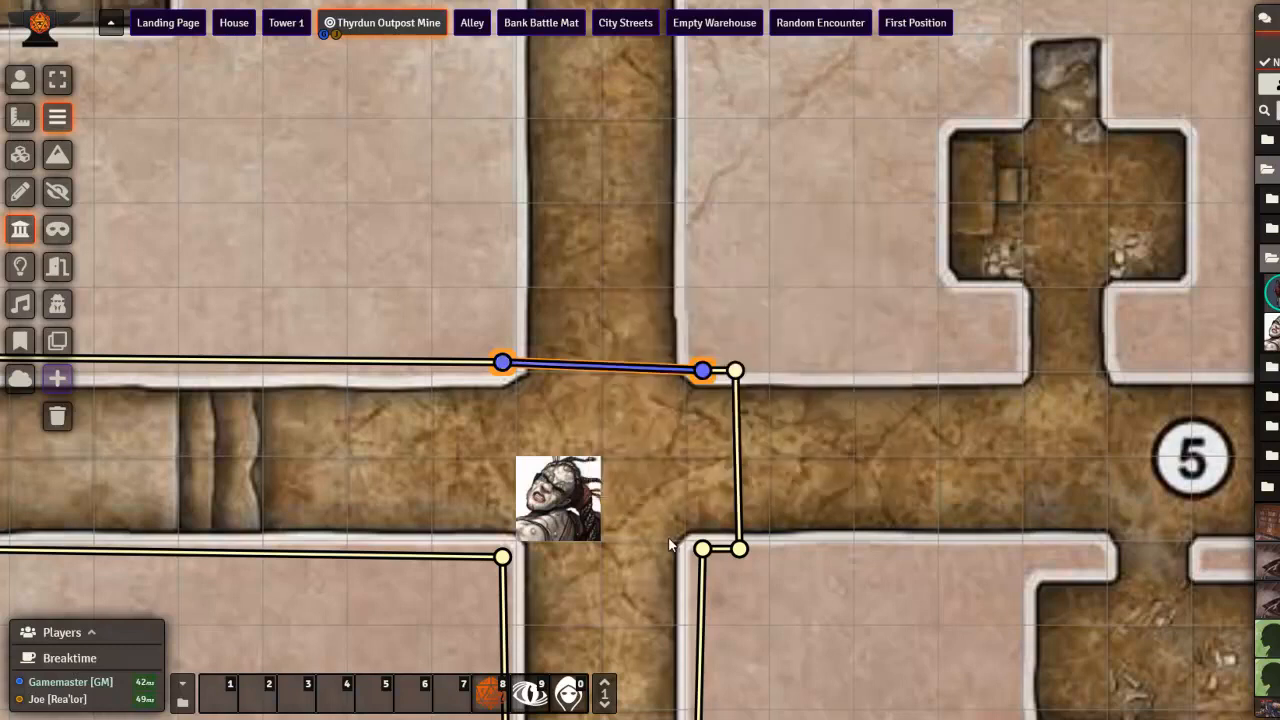
Change the door type of the north corridor's wall segment to Secret.
double_click(698, 375)
click(751, 427)
click(738, 488)
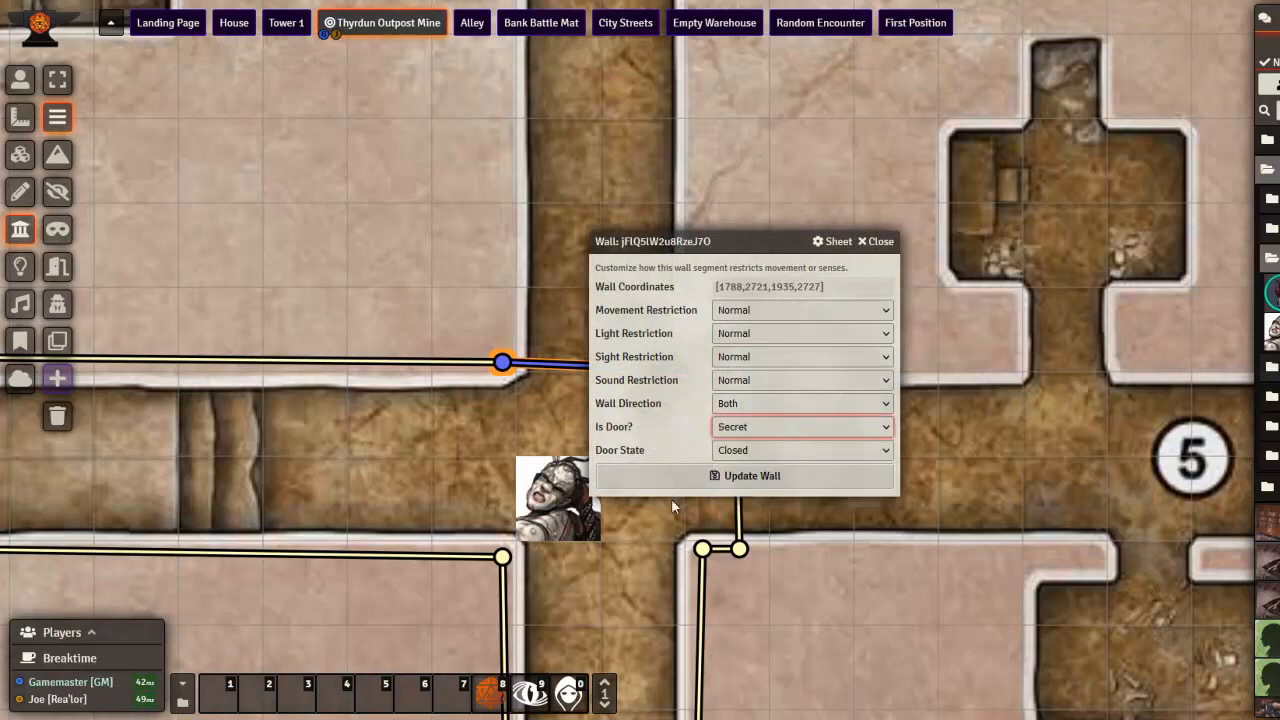
click(615, 477)
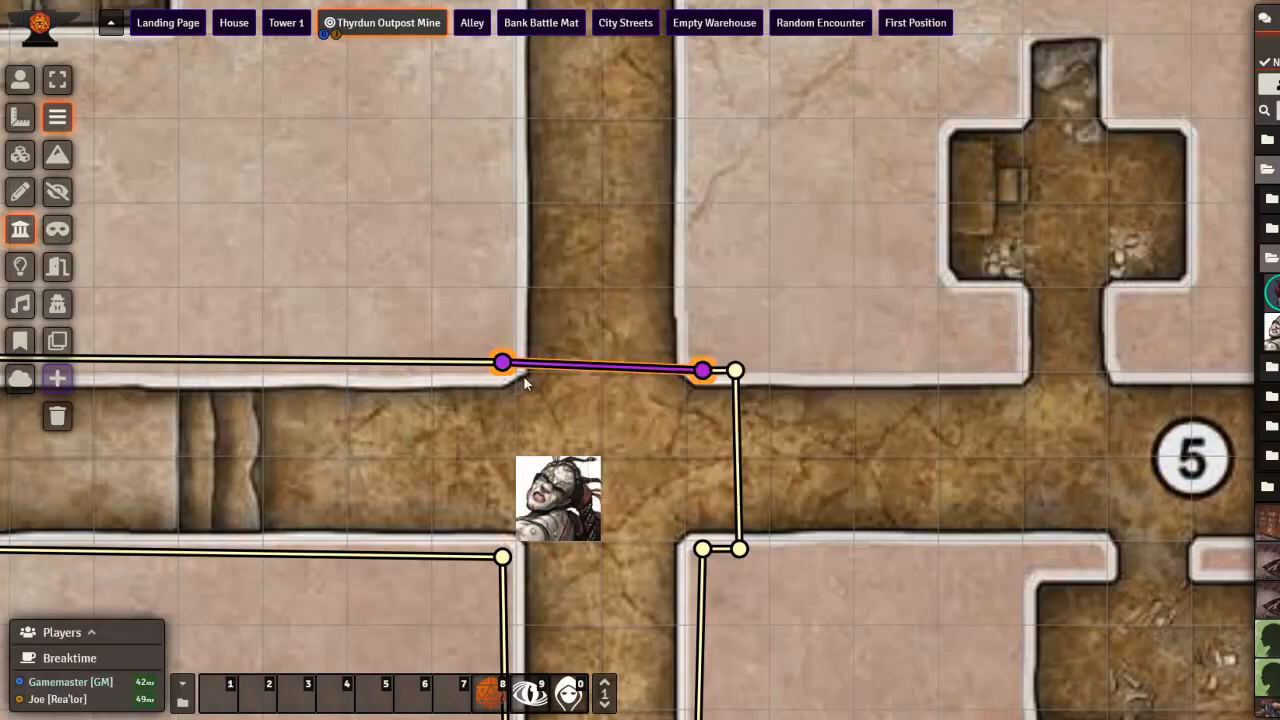
Set the north corridor's secret door back to the ordinary Door type.
double_click(705, 378)
click(734, 426)
click(731, 469)
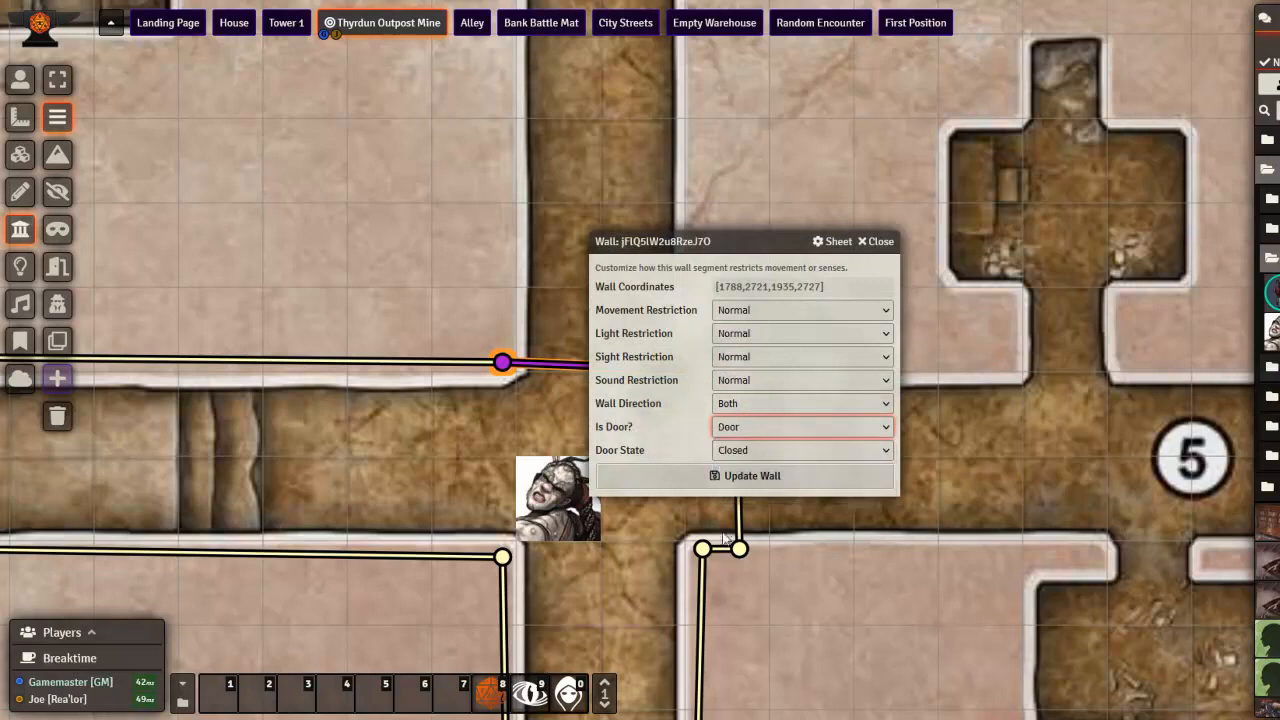
click(730, 480)
Set the wall segment across the junction's east corridor as a Door.
double_click(740, 455)
click(762, 437)
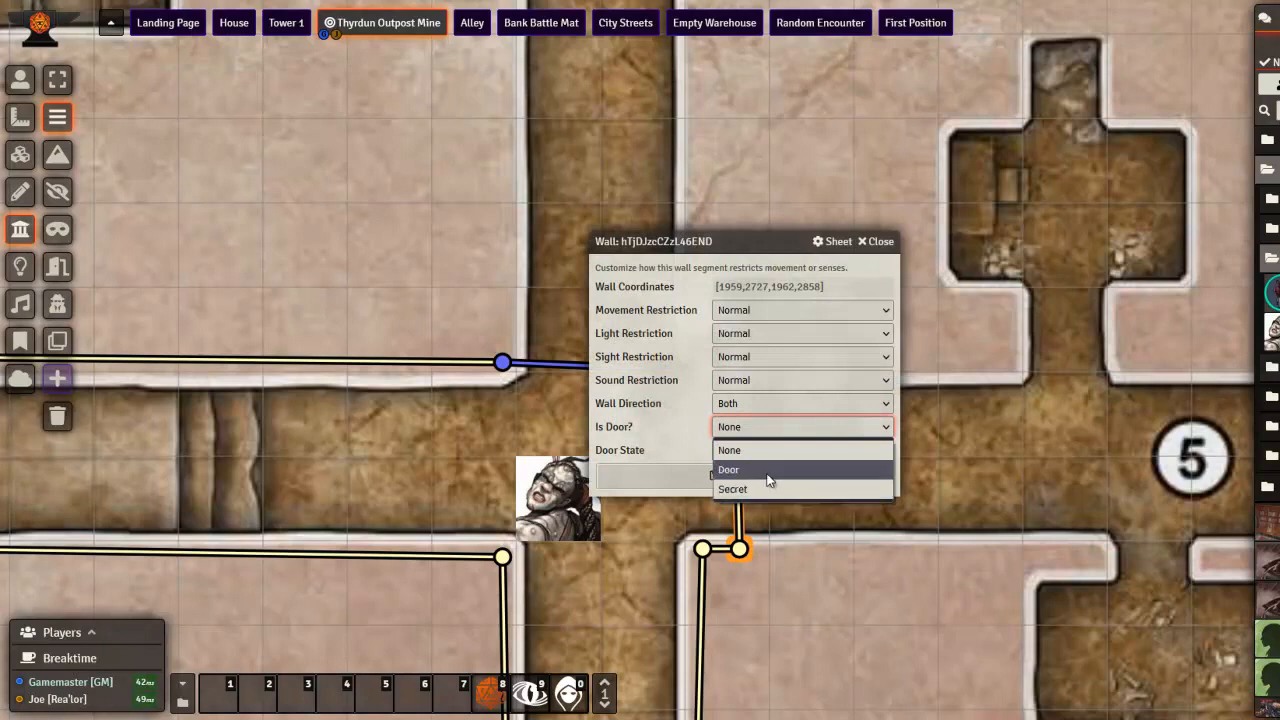
click(766, 471)
click(781, 482)
Make the short segment in room 4's west wall a window by setting Light Restriction and Sight Restriction to None.
scroll(997, 483, down, 10)
scroll(997, 483, left, 8)
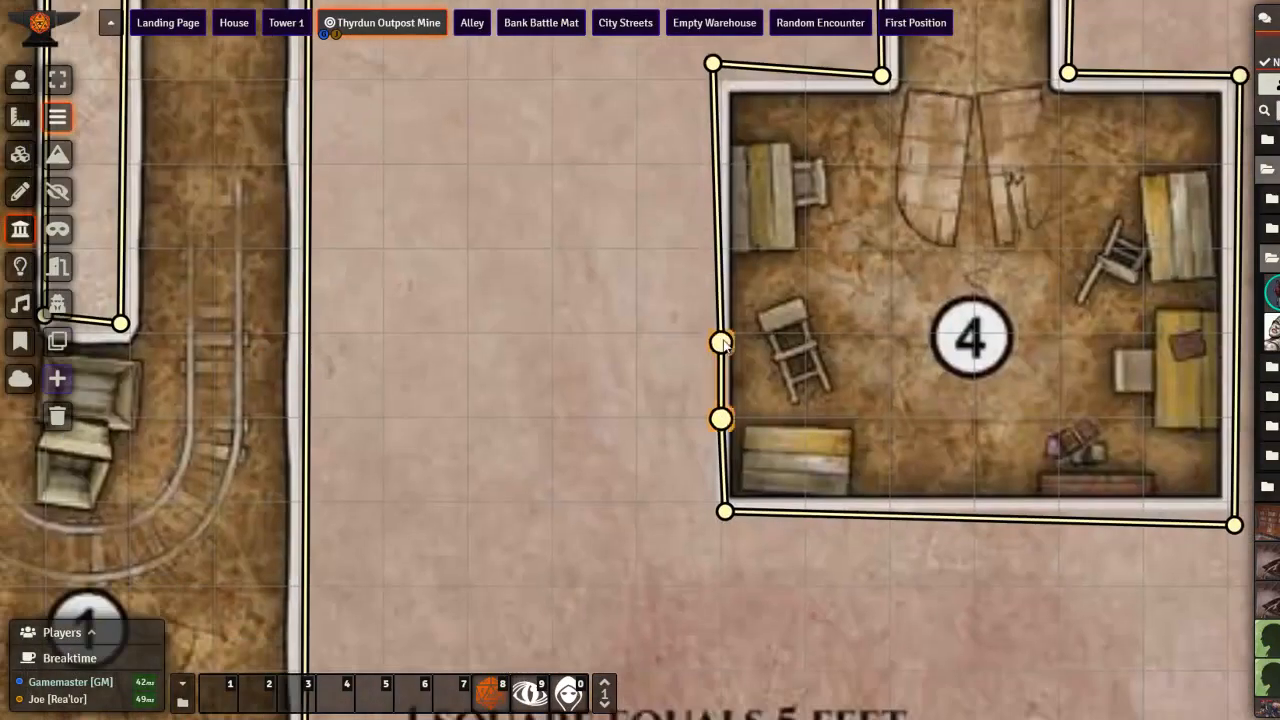
double_click(724, 352)
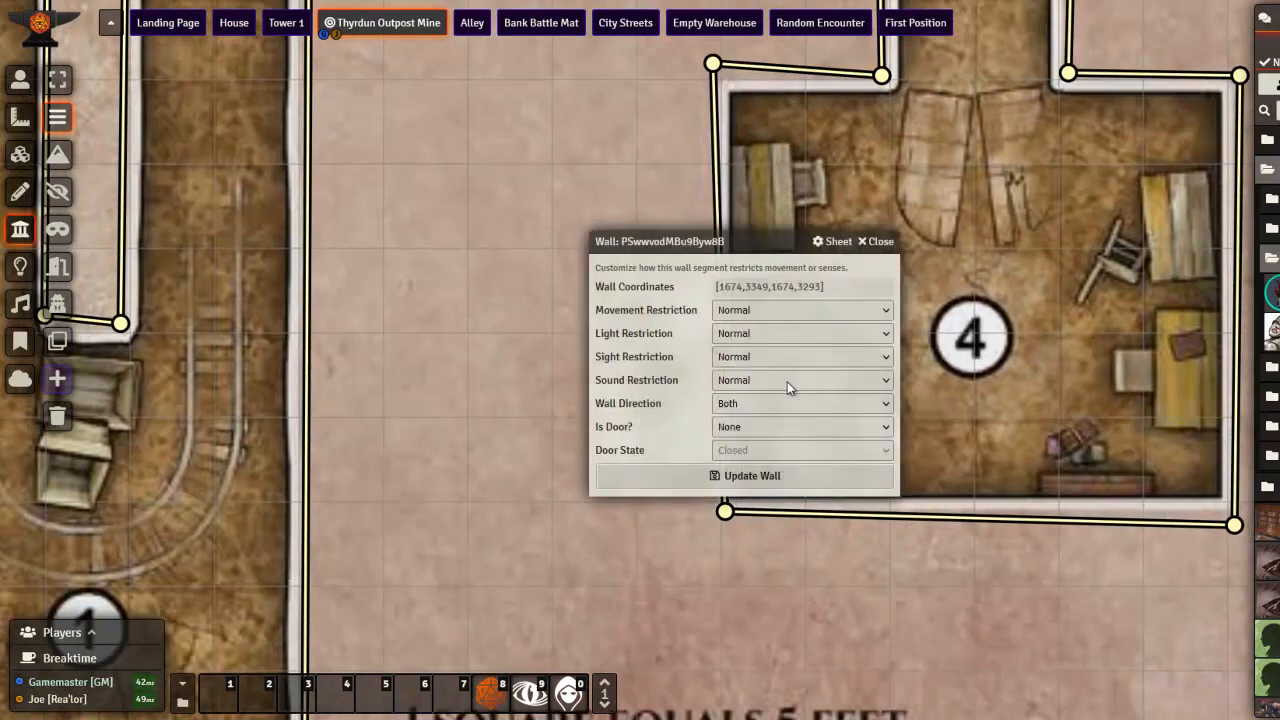
drag(742, 241, 533, 253)
click(543, 345)
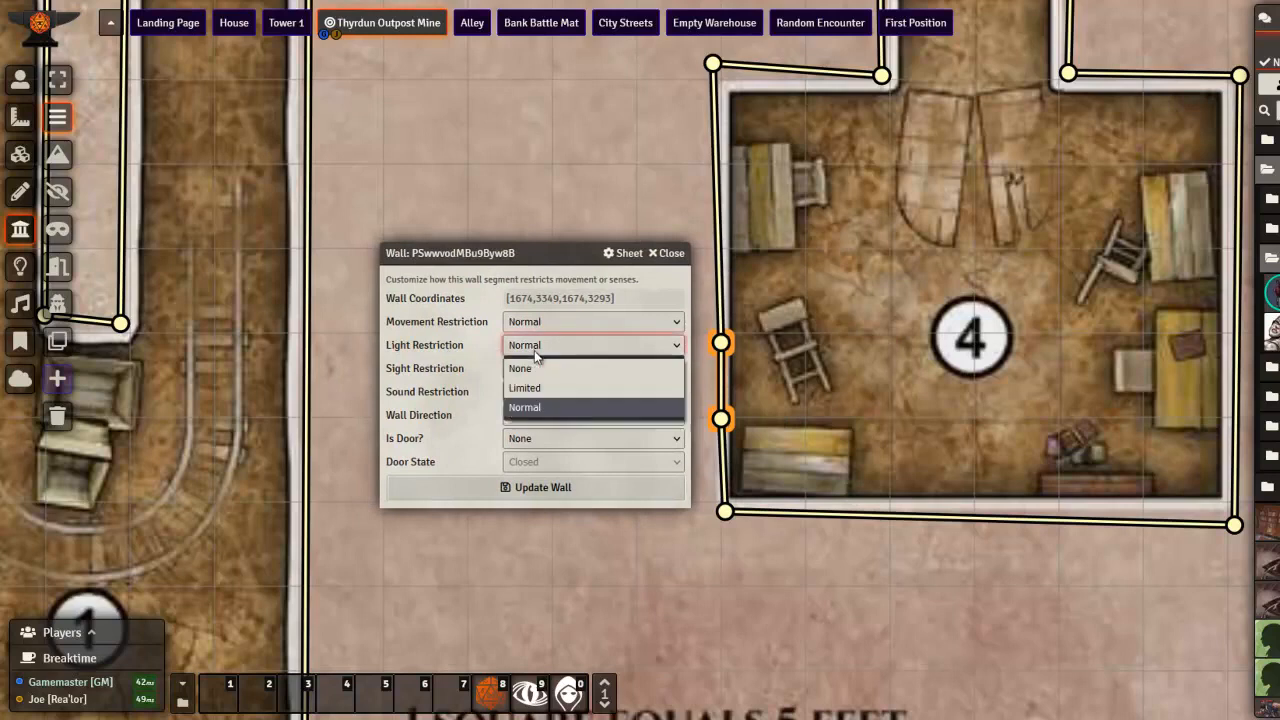
click(537, 368)
click(561, 372)
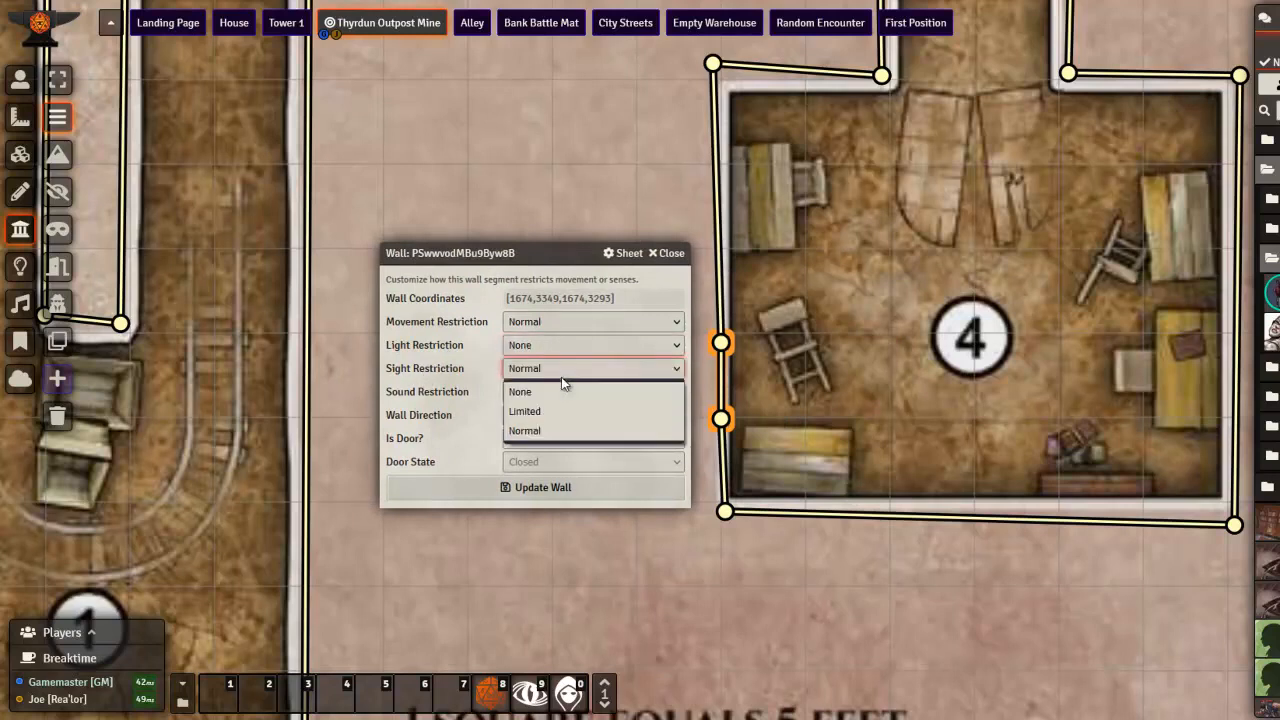
click(530, 392)
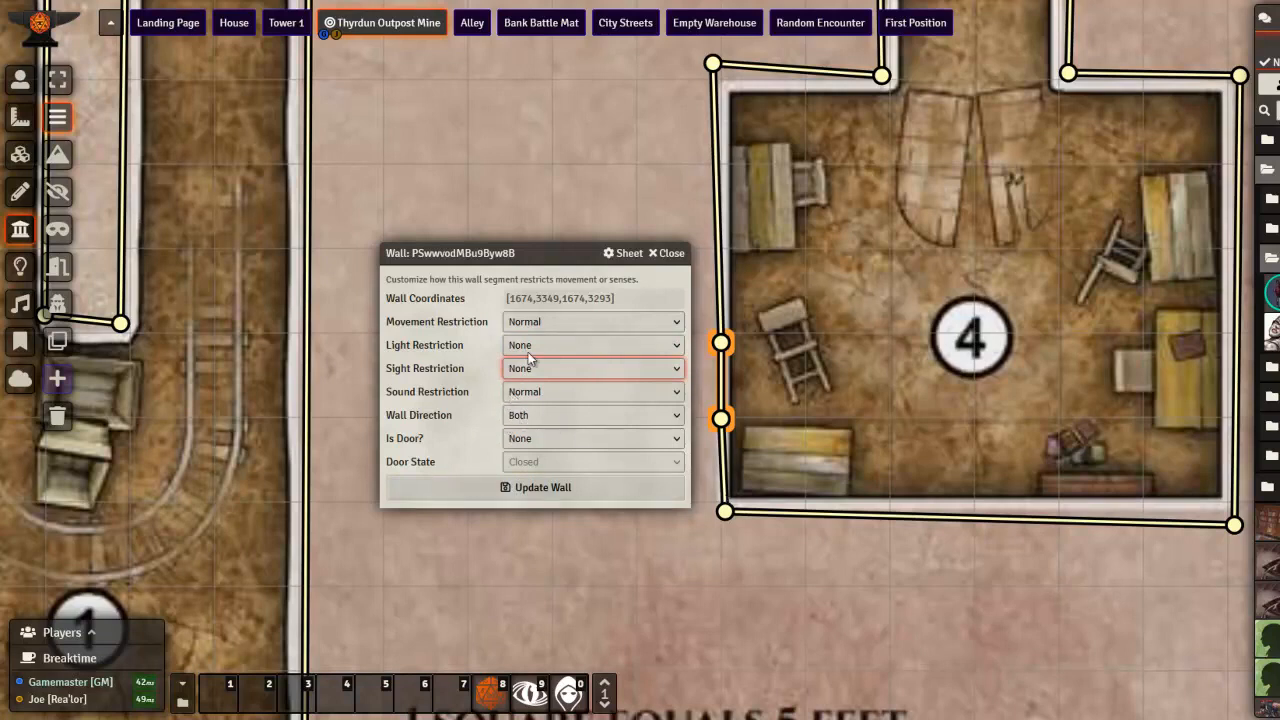
click(526, 492)
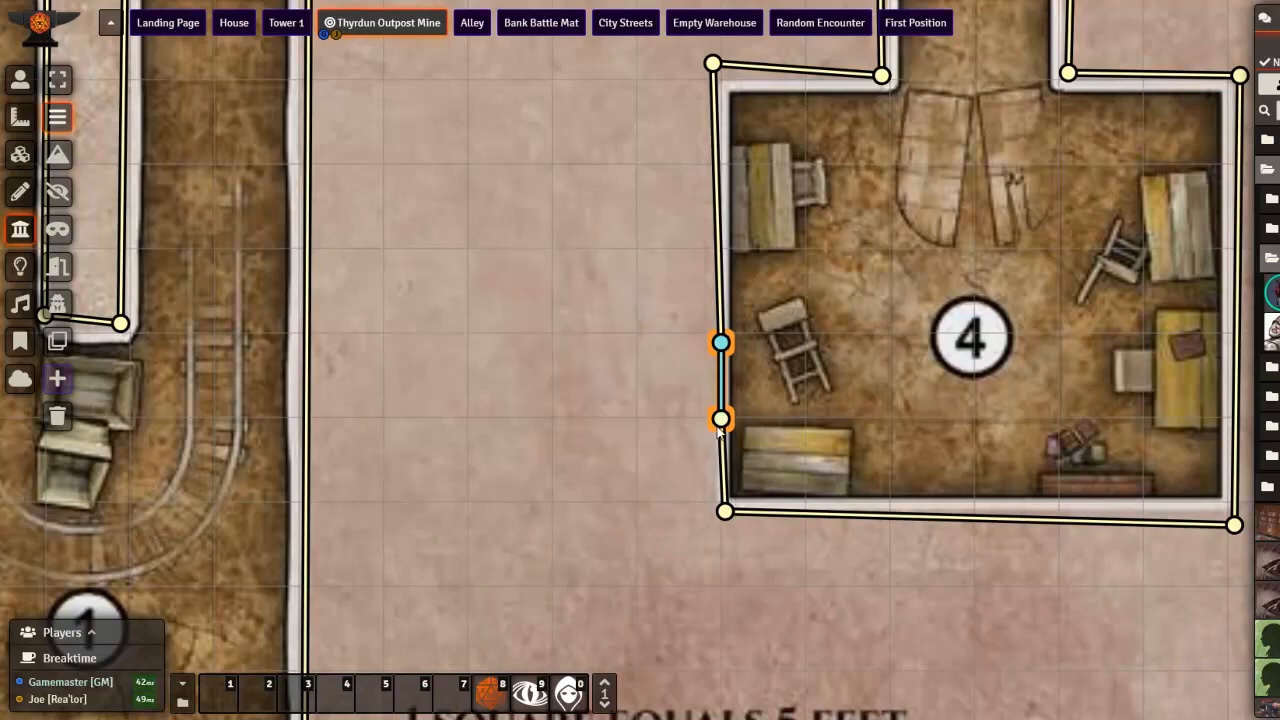
Return to the token controls and select the junction token to check its vision against the closed doors.
scroll(676, 438, down, 5)
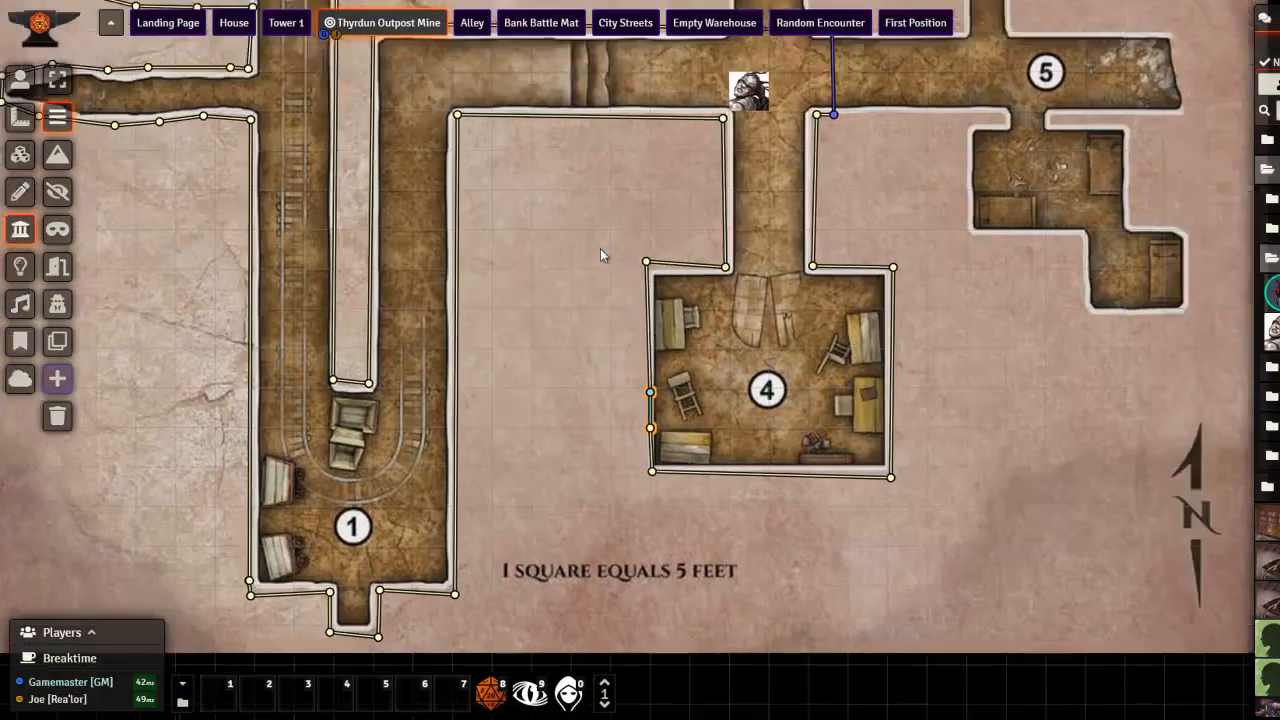
drag(600, 249, 504, 368)
click(20, 82)
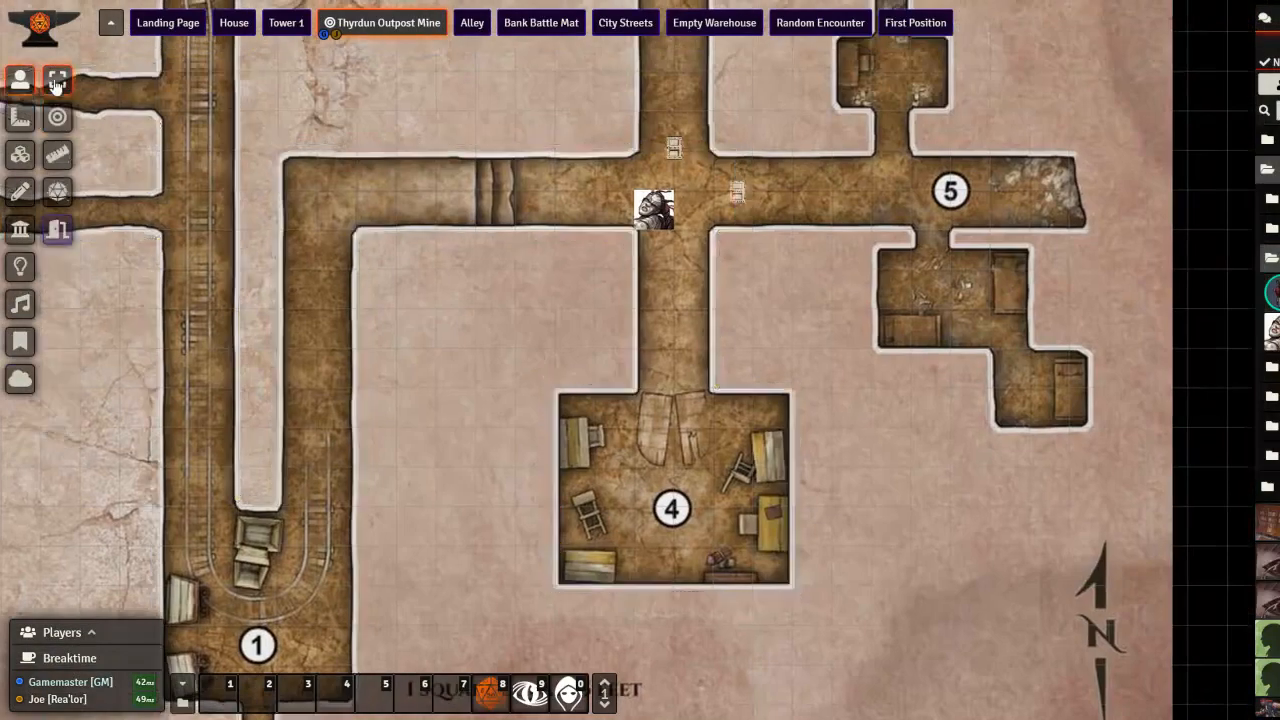
click(56, 84)
click(658, 214)
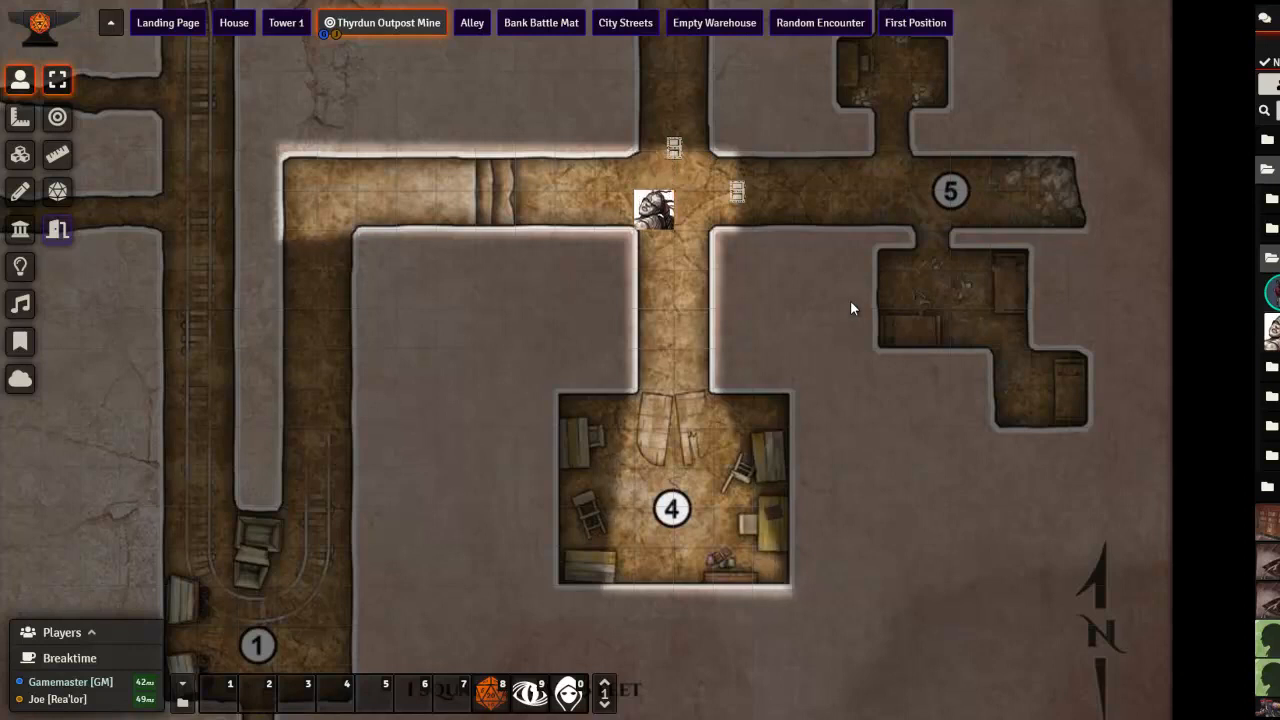
Open the east corridor's door to check the token's vision beyond it, and close it again.
scroll(705, 177, up, 3)
scroll(700, 200, up, 4)
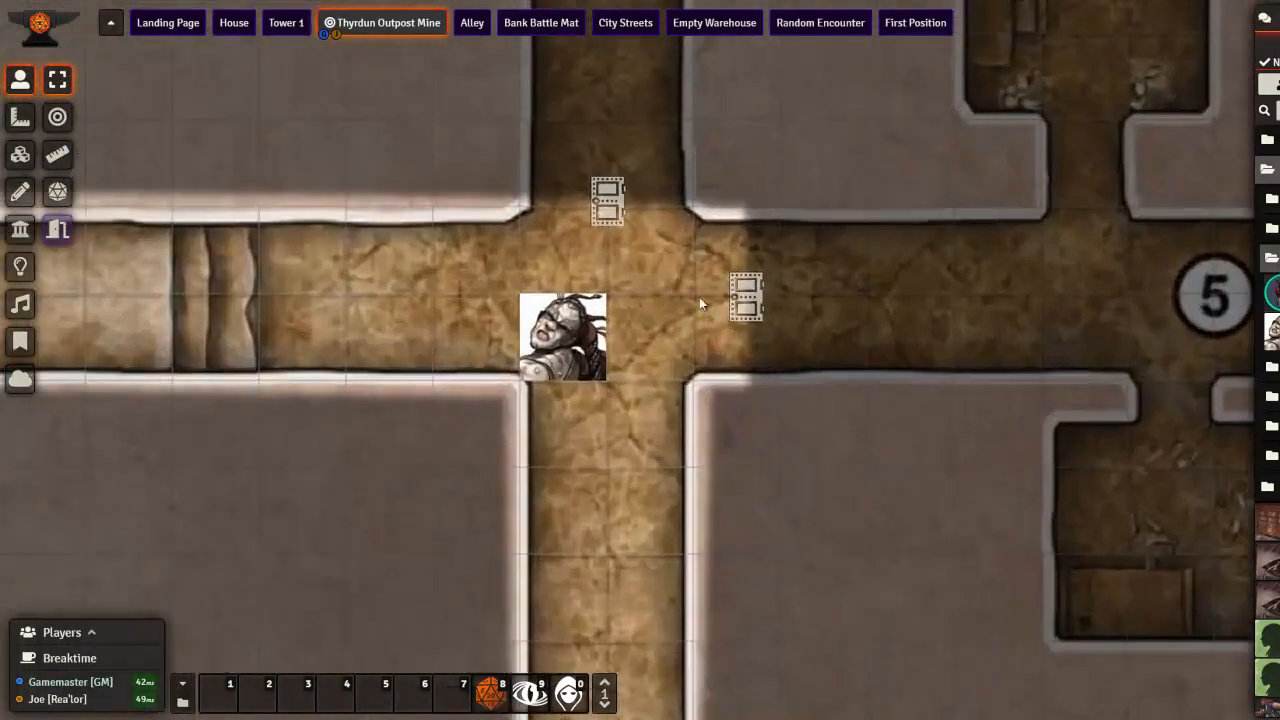
click(745, 298)
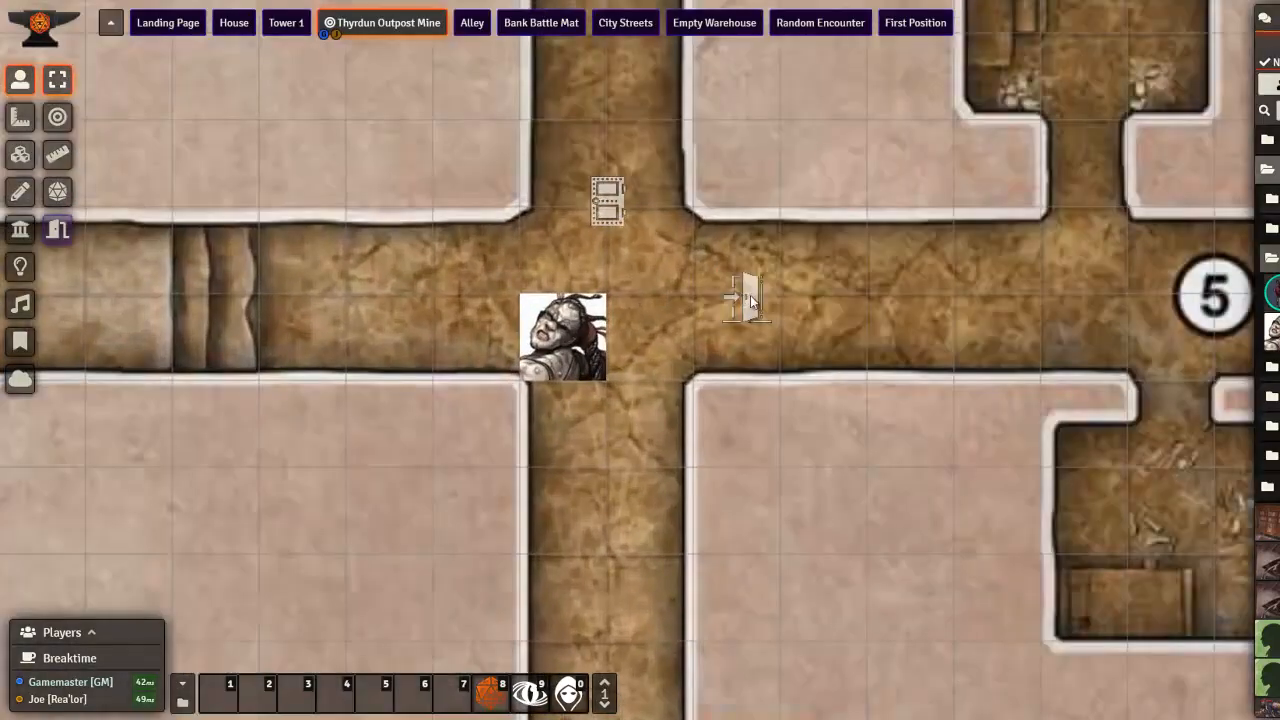
scroll(800, 310, down, 2)
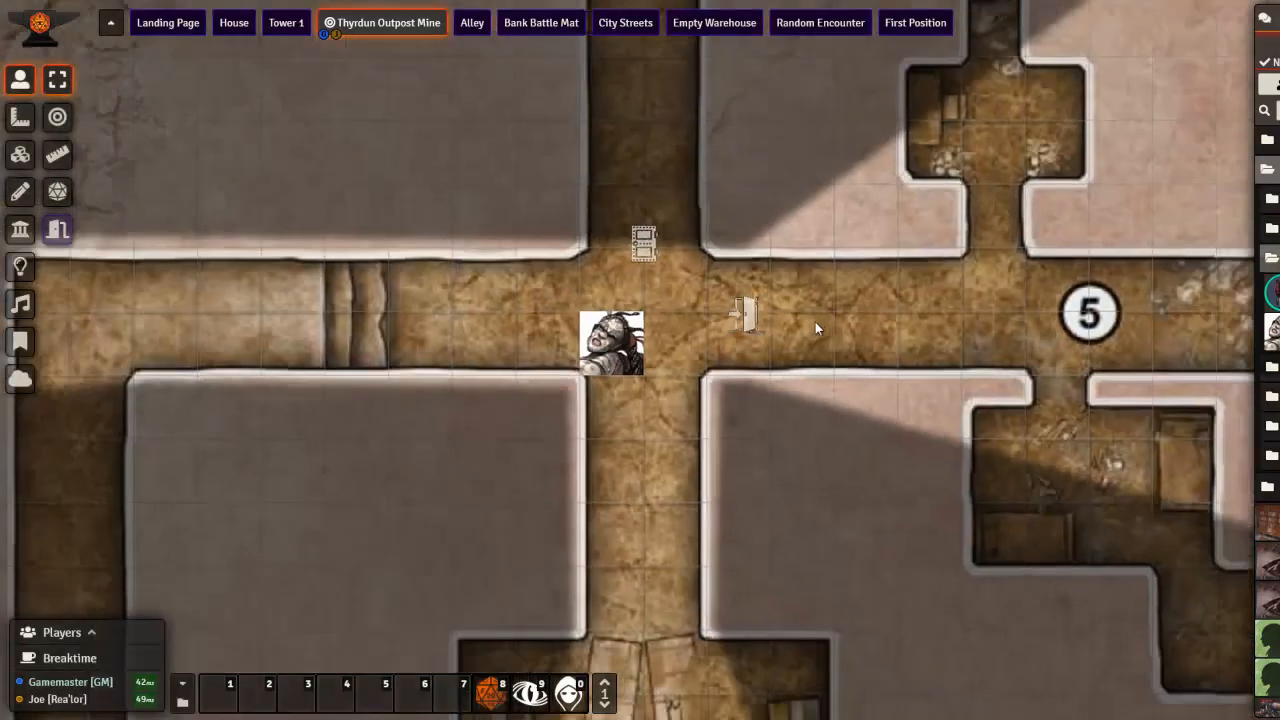
scroll(822, 317, down, 3)
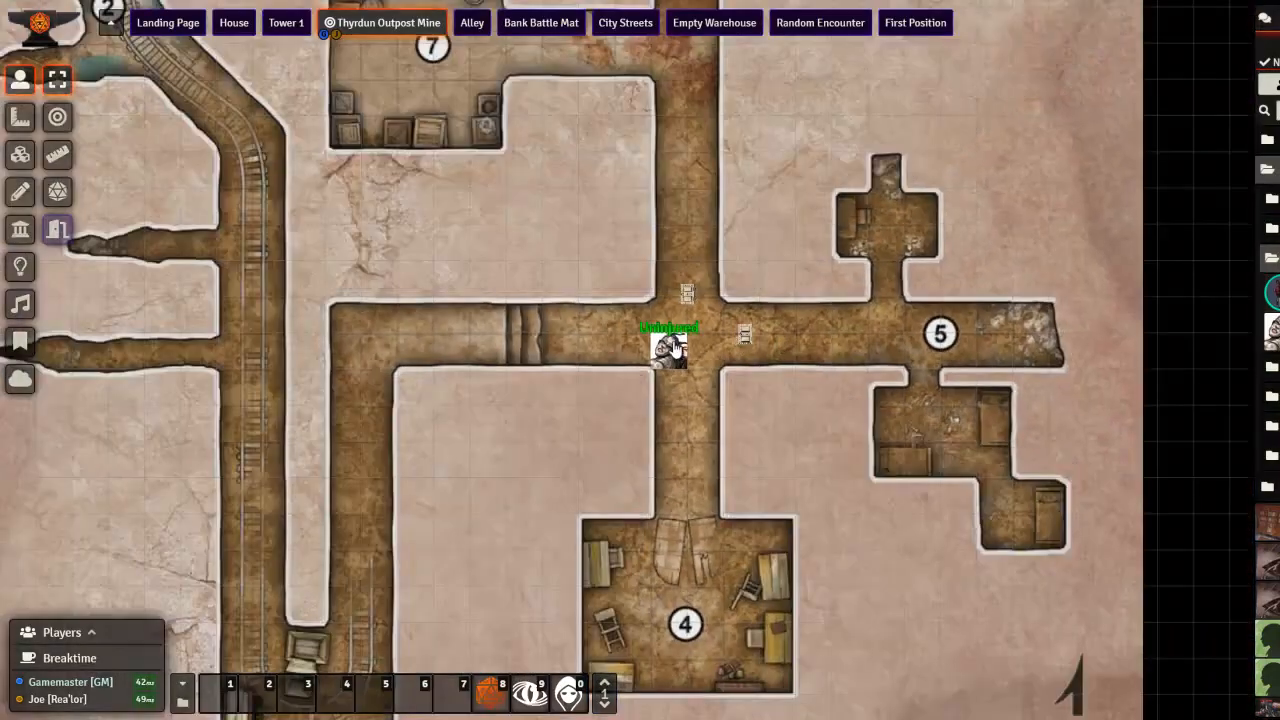
Move the token into room 4 beside the west wall's window segment, and bring it back to the room's north entrance.
click(676, 347)
drag(669, 350, 689, 599)
drag(785, 556, 825, 376)
mouse_move(725, 378)
mouse_down()
mouse_move(715, 432)
mouse_move(703, 427)
mouse_up()
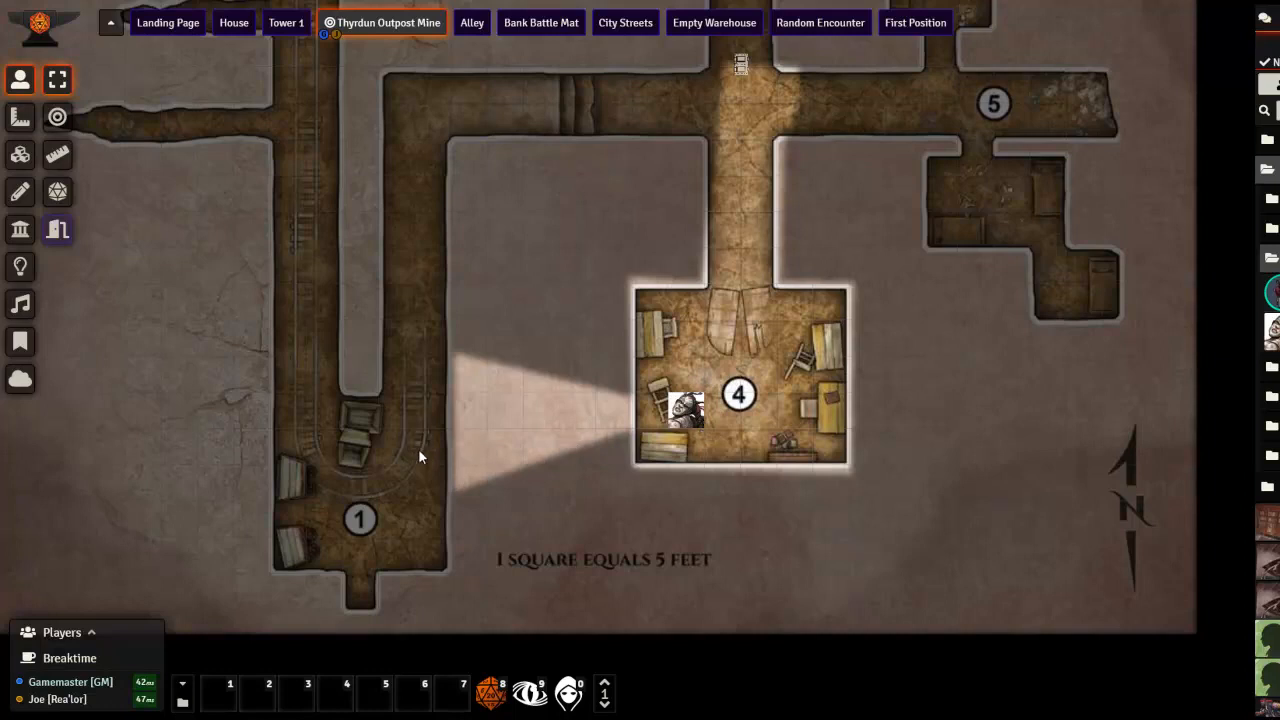
drag(686, 410, 738, 271)
click(499, 427)
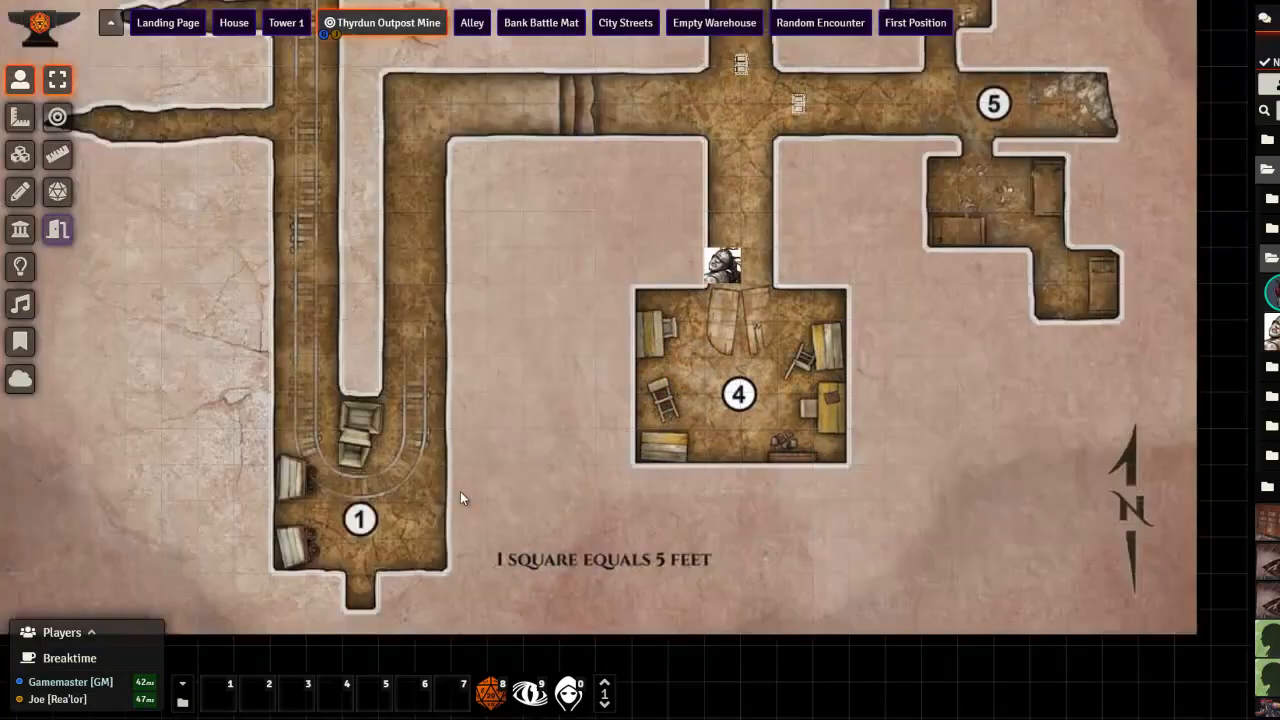
In the wall controls, pull the west end of room 1's south wall away from the room's southwest corner.
drag(460, 492, 698, 303)
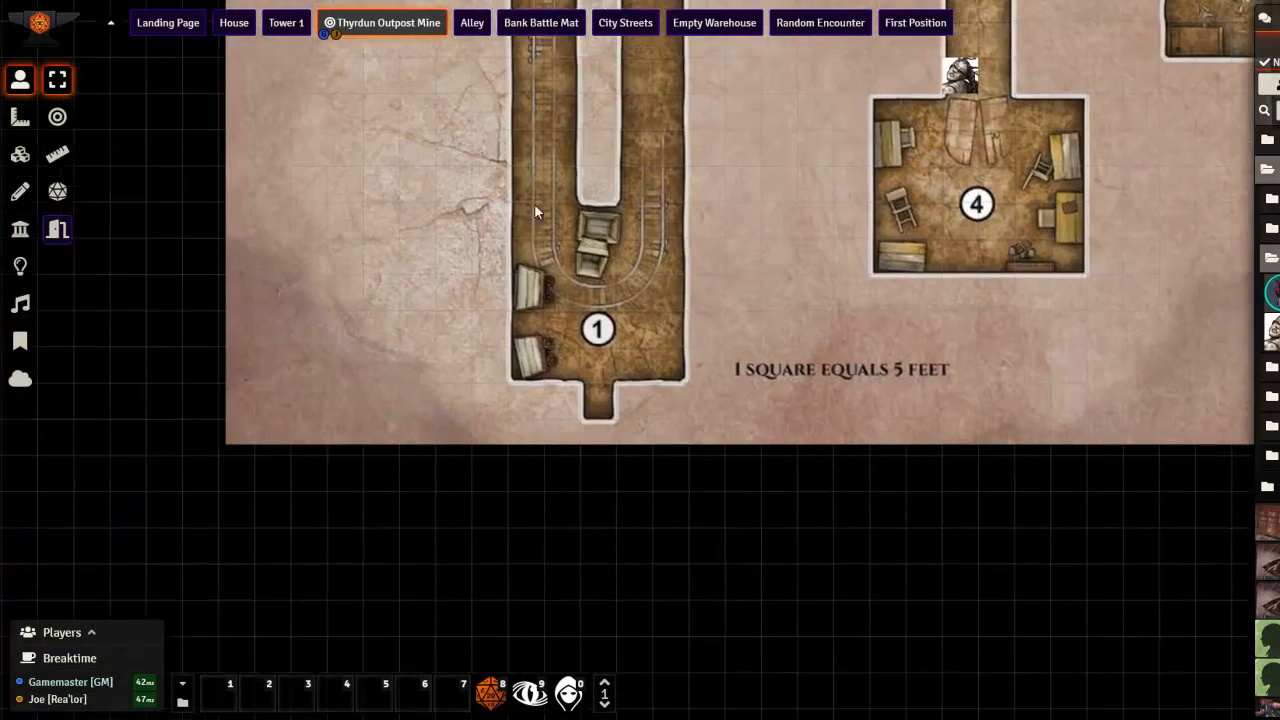
scroll(527, 359, up, 2)
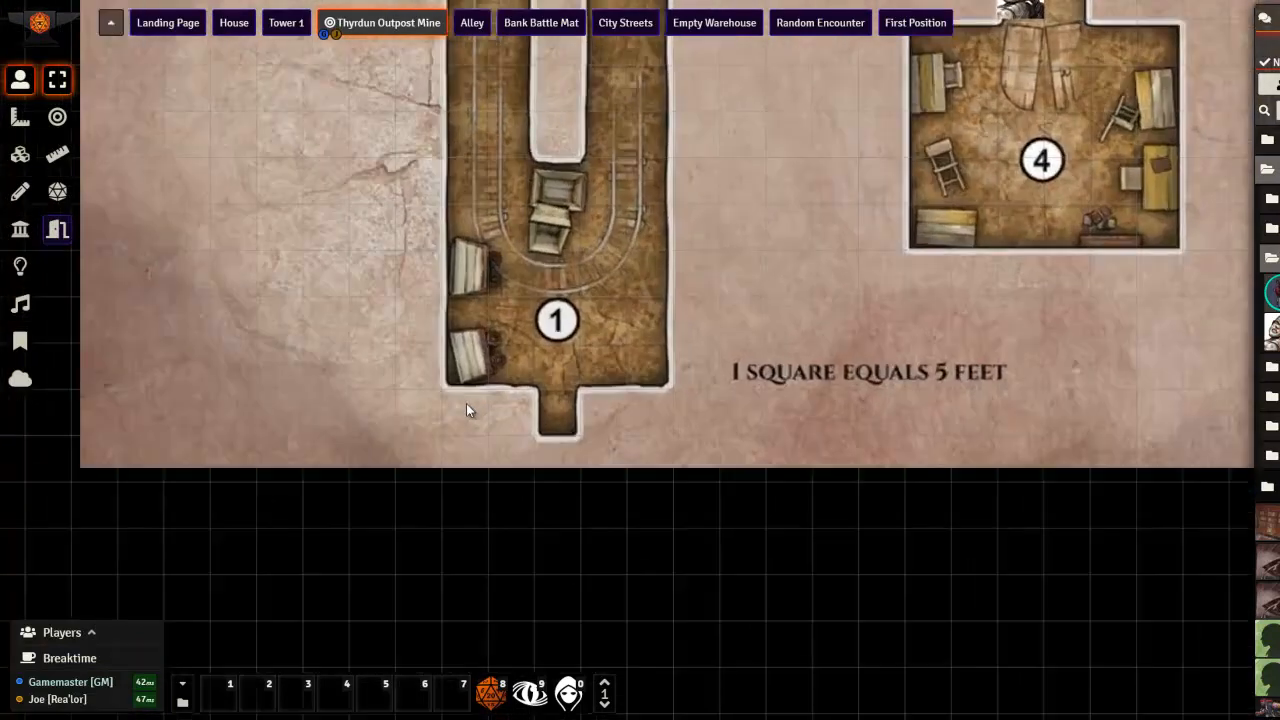
drag(483, 409, 655, 354)
scroll(609, 391, up, 4)
scroll(451, 286, down, 4)
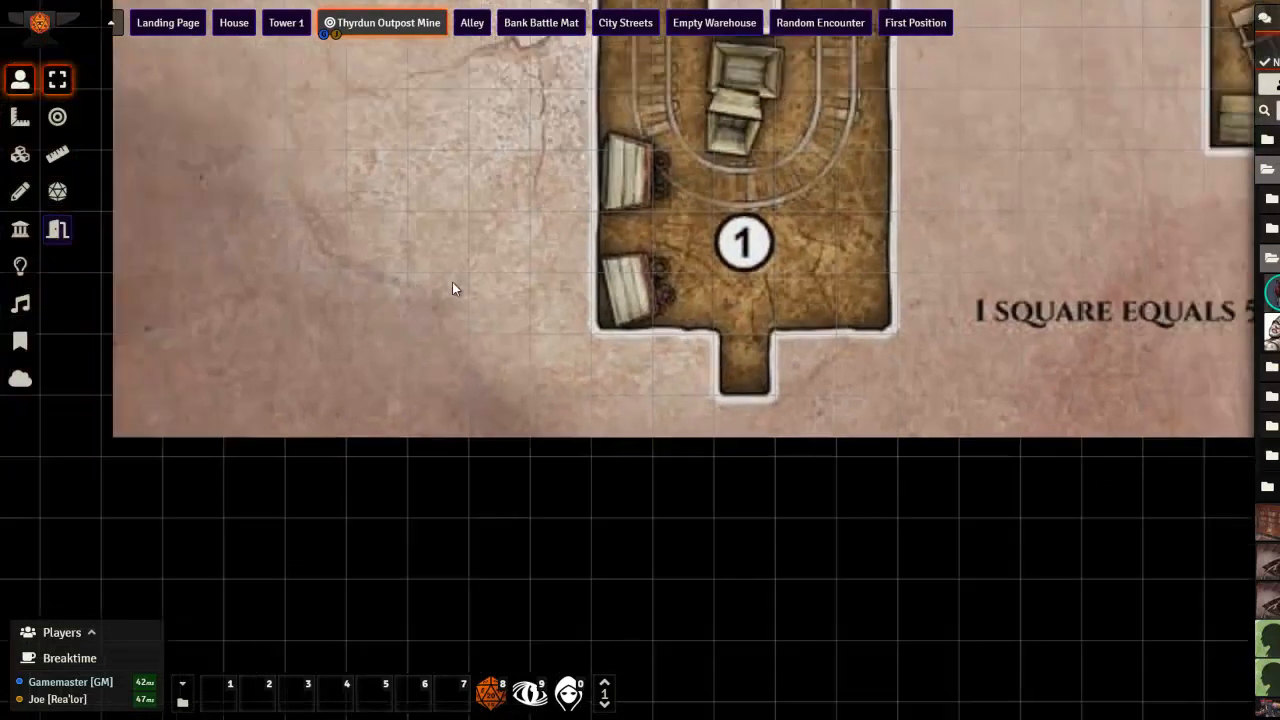
drag(565, 228, 571, 281)
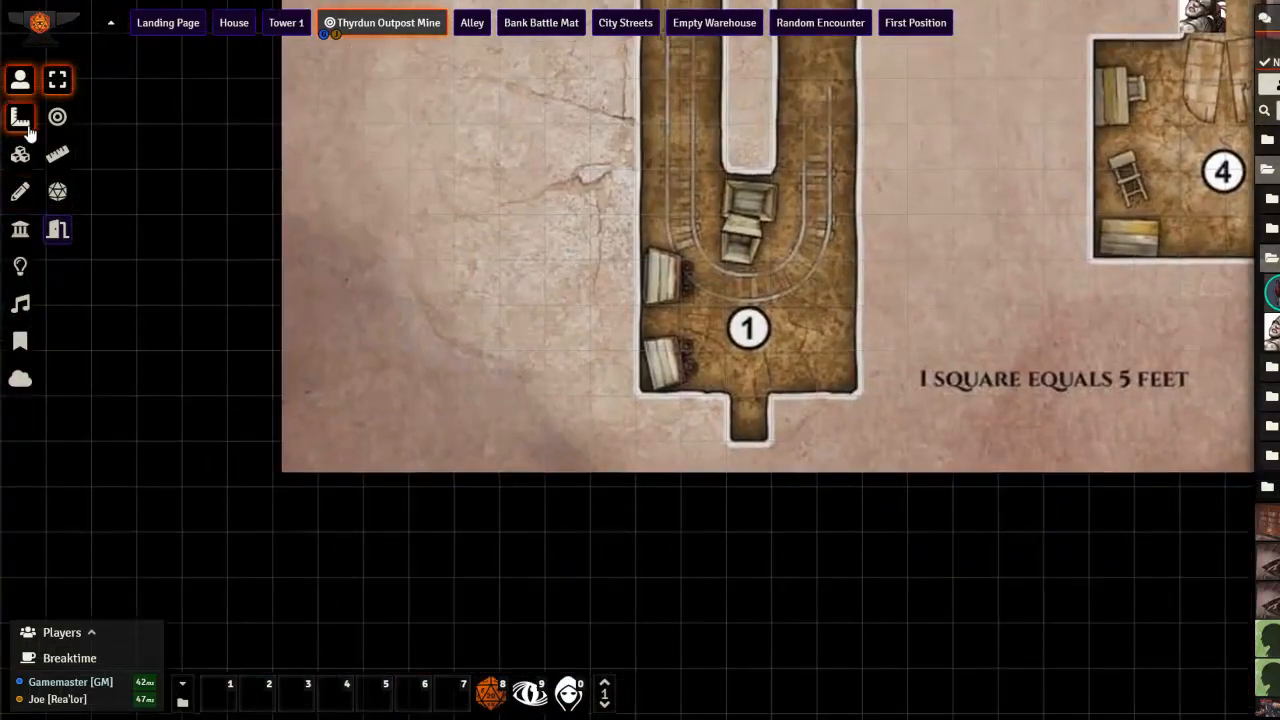
click(19, 230)
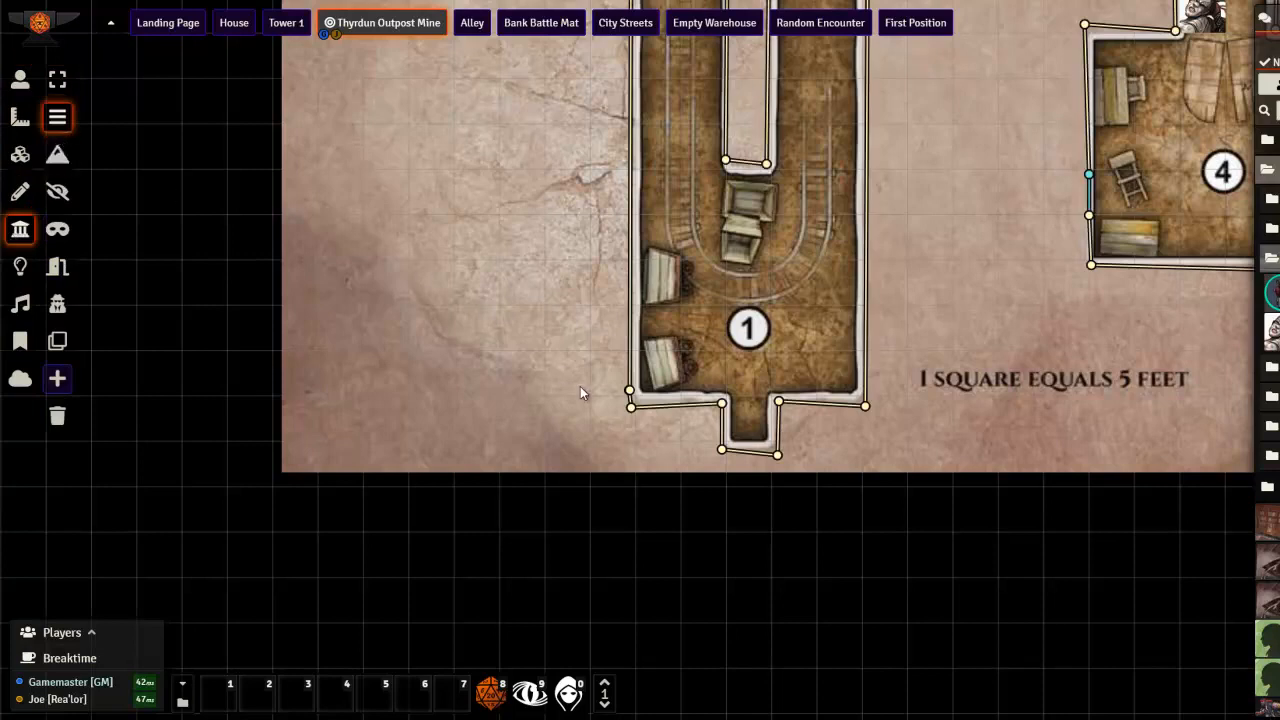
scroll(559, 375, up, 3)
drag(557, 437, 617, 493)
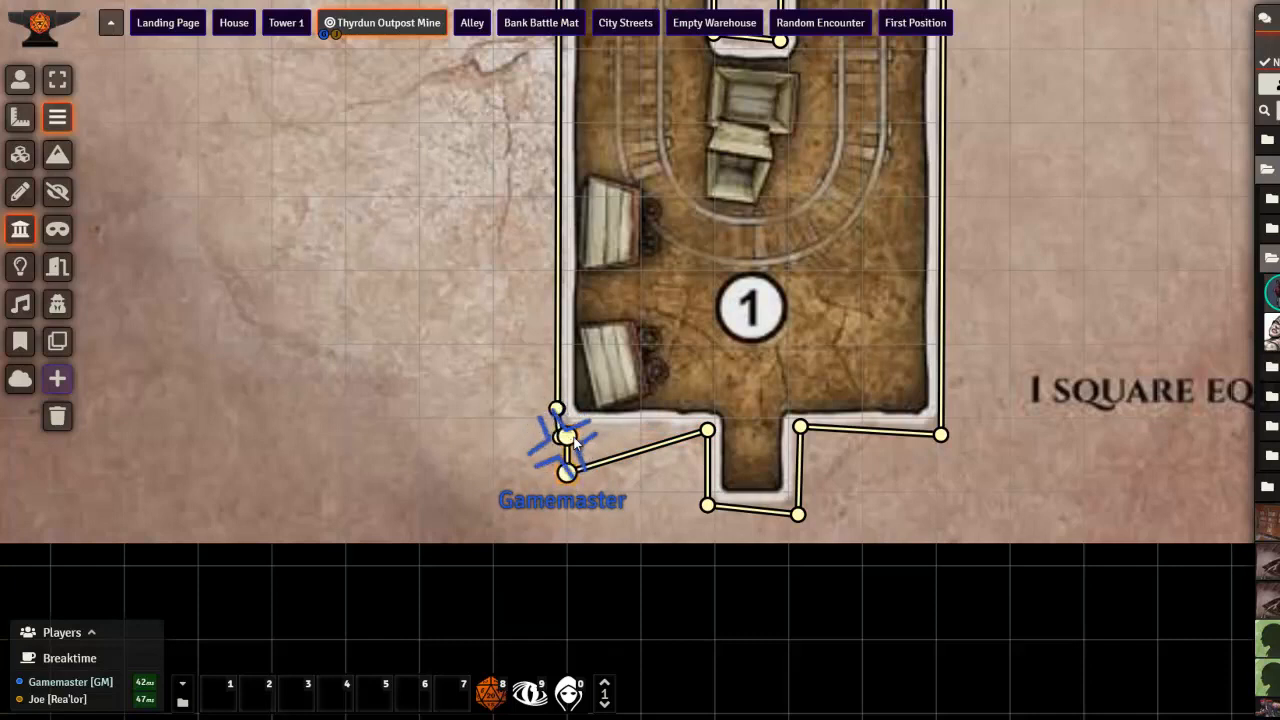
Remove the short extra wall segments at room 1's southwest corner and move the south wall's endpoint back up to the corner.
key(ctrl+z)
click(567, 472)
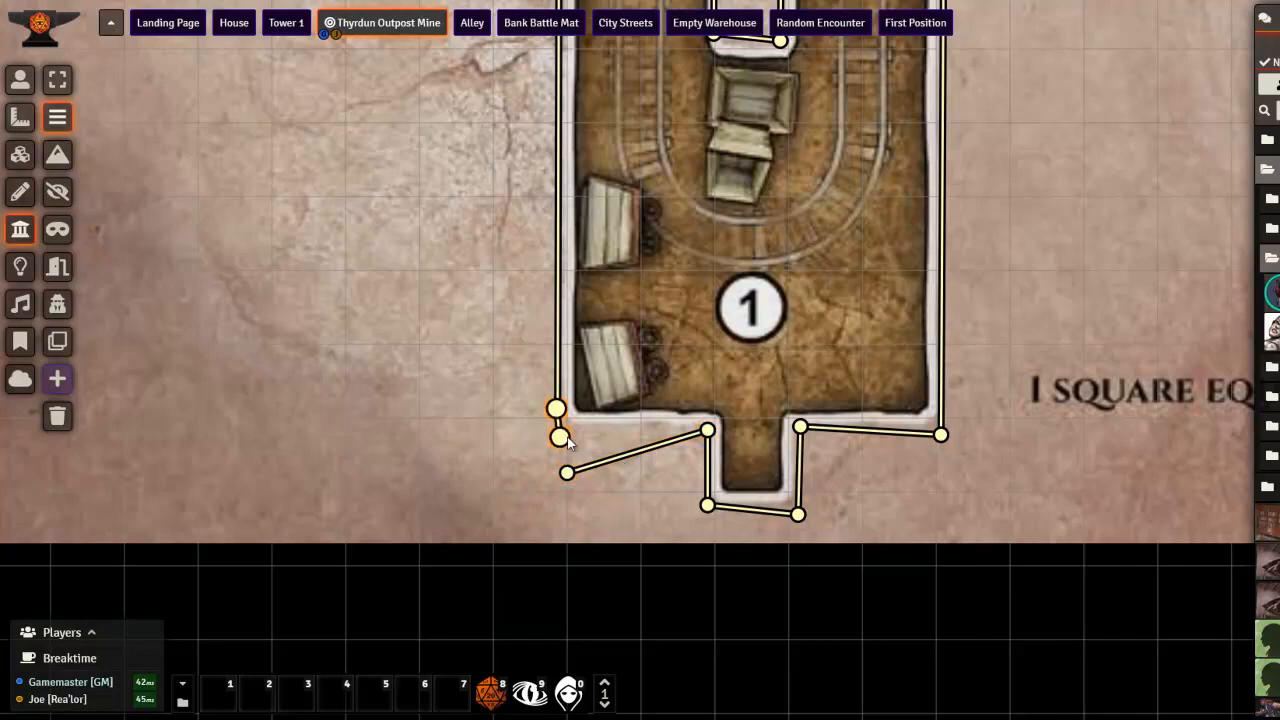
key(Delete)
click(568, 472)
drag(566, 470, 562, 432)
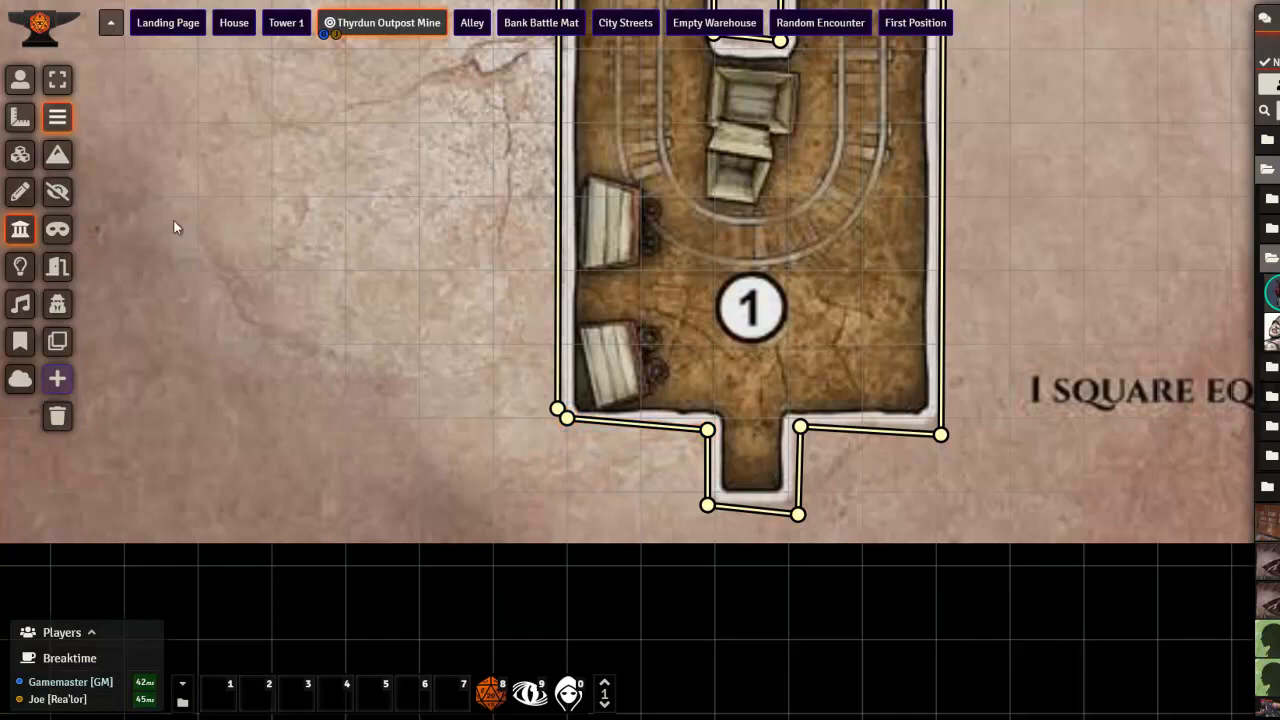
Return to the token controls and move the token from room 4's north entrance into room 1.
click(20, 85)
scroll(400, 145, down, 9)
drag(1020, 160, 950, 291)
drag(1086, 173, 678, 438)
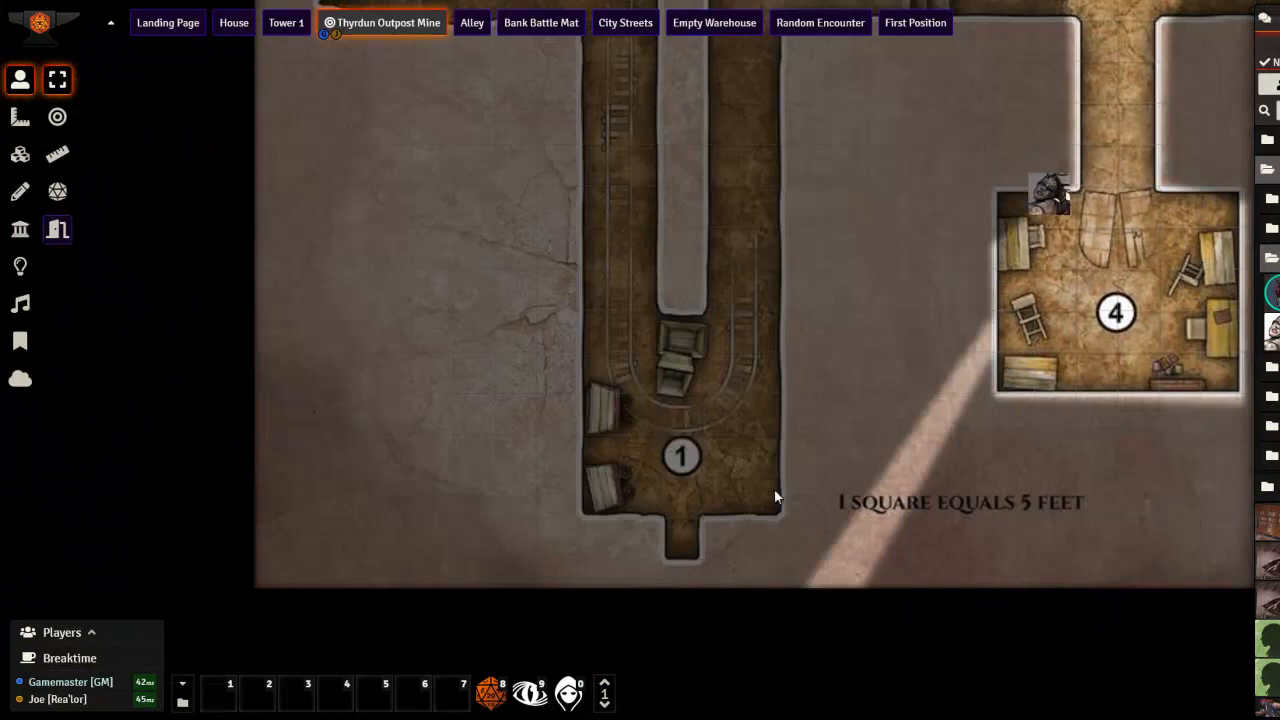
In the wall controls, move the south wall's west endpoint onto the west wall's endpoint at room 1's southwest corner, and separate them again.
drag(865, 489, 945, 370)
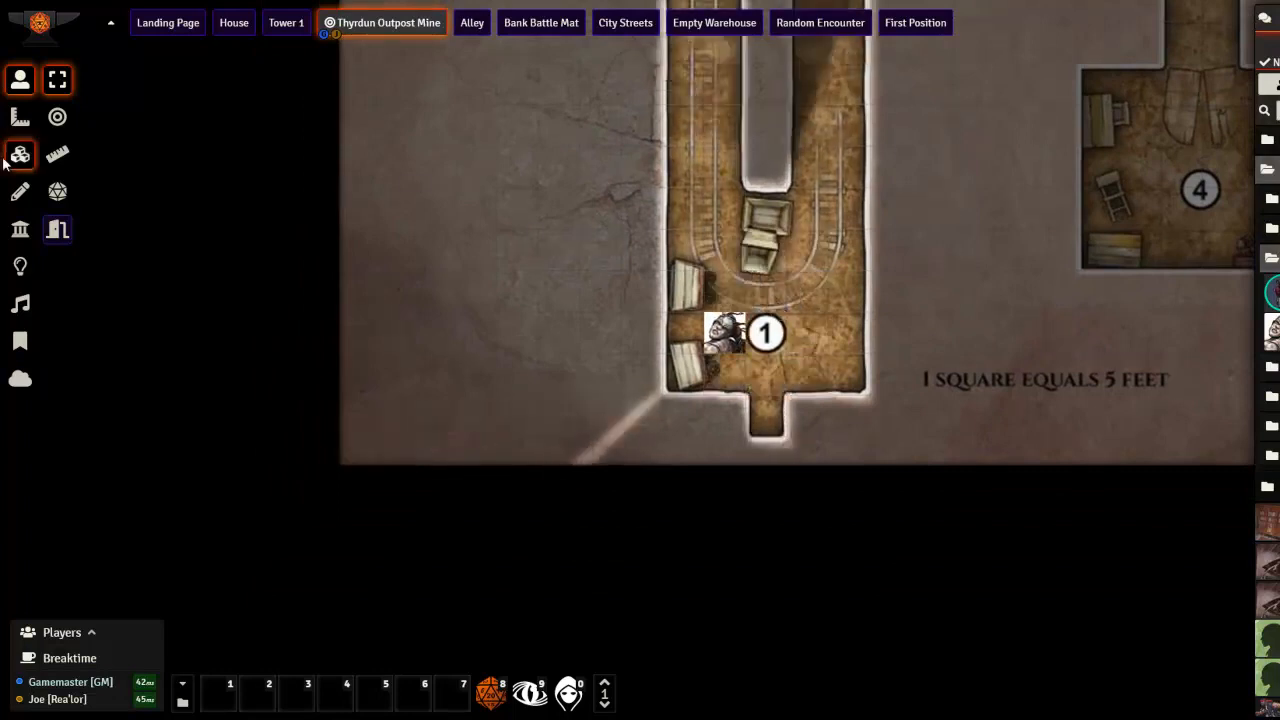
click(20, 229)
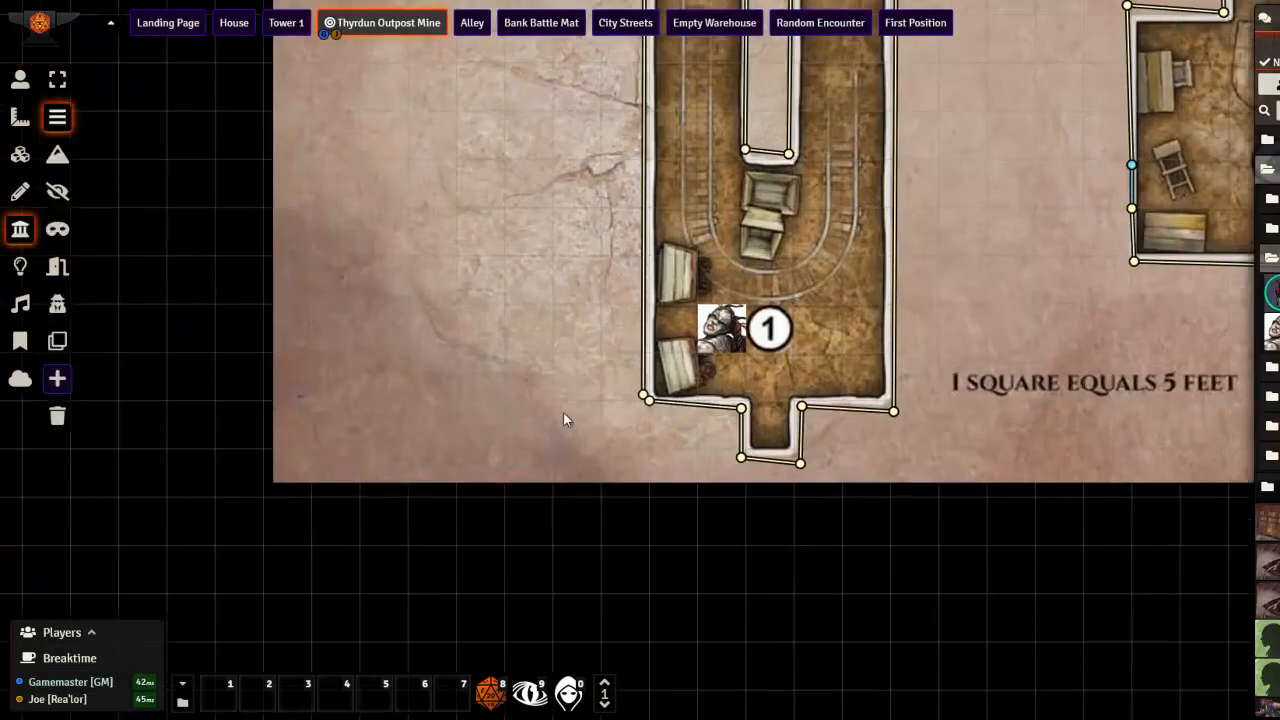
scroll(549, 396, up, 5)
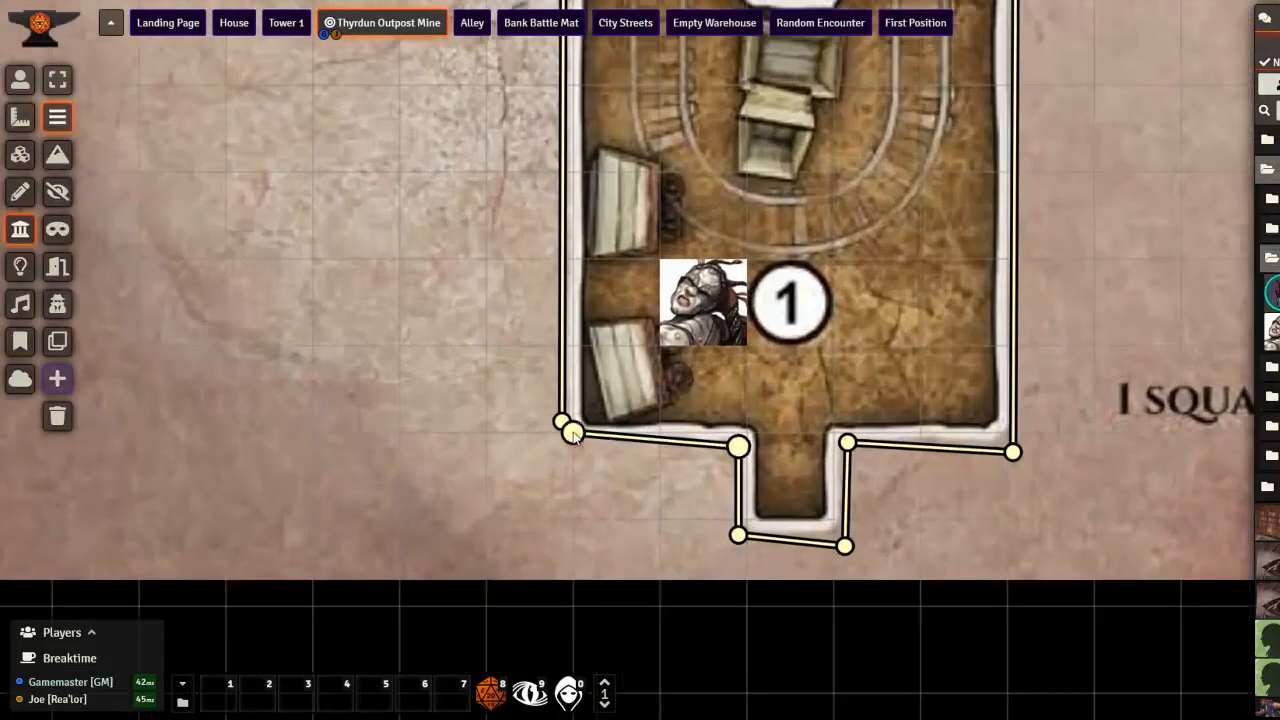
mouse_move(566, 430)
mouse_down()
mouse_move(577, 494)
mouse_move(565, 427)
mouse_up()
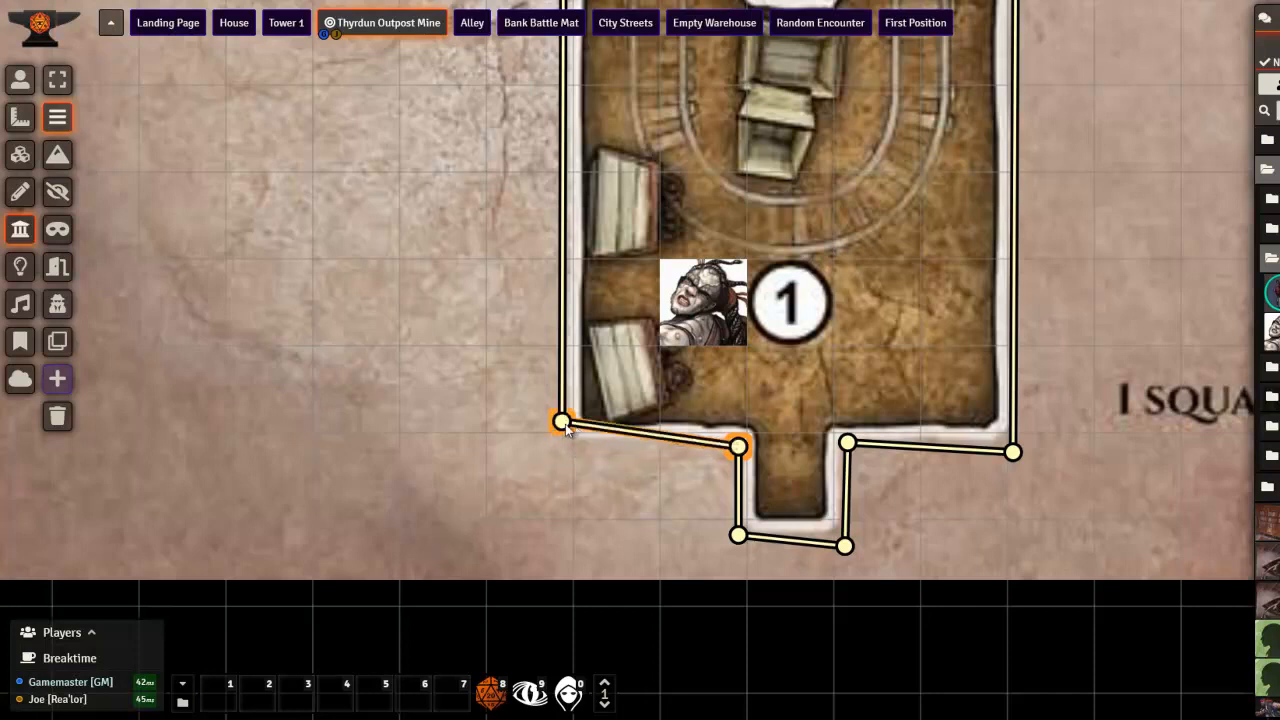
drag(565, 450, 562, 479)
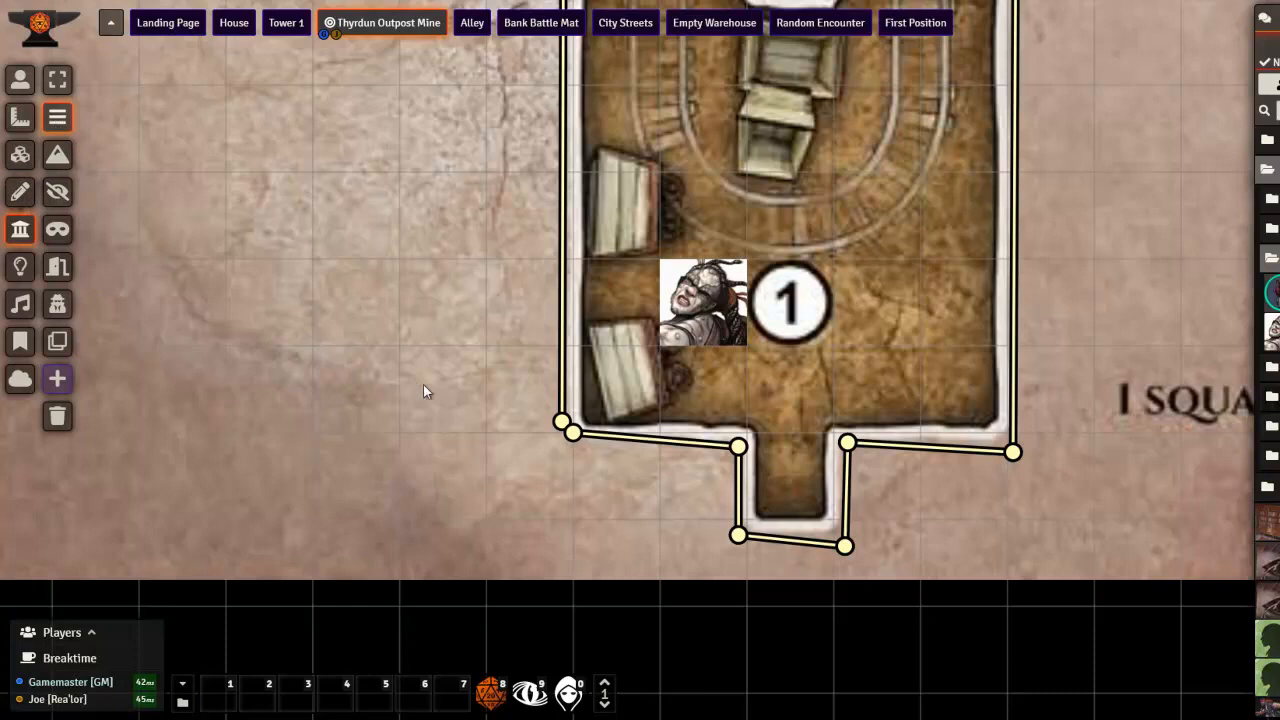
Draw a short diagonal wall across the gap at room 1's southwest corner and shorten both of its ends.
mouse_move(537, 397)
mouse_down()
mouse_move(579, 418)
mouse_move(596, 453)
mouse_up()
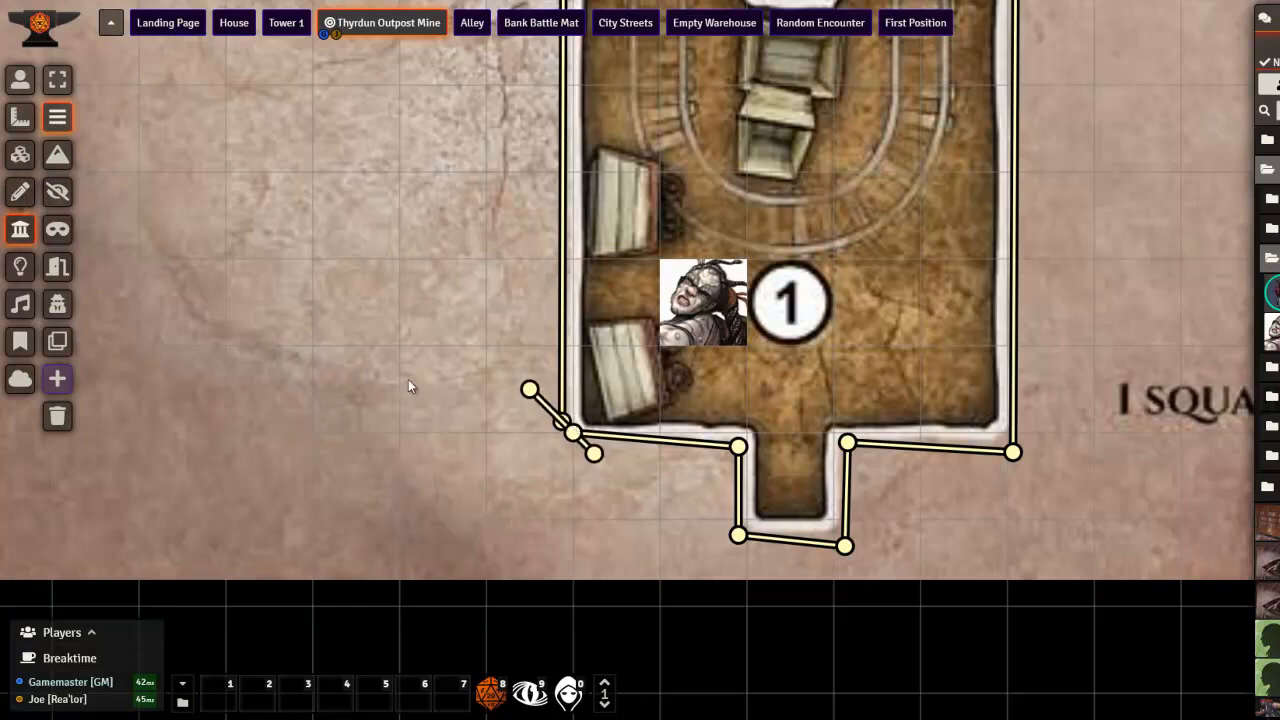
click(557, 415)
drag(530, 389, 550, 410)
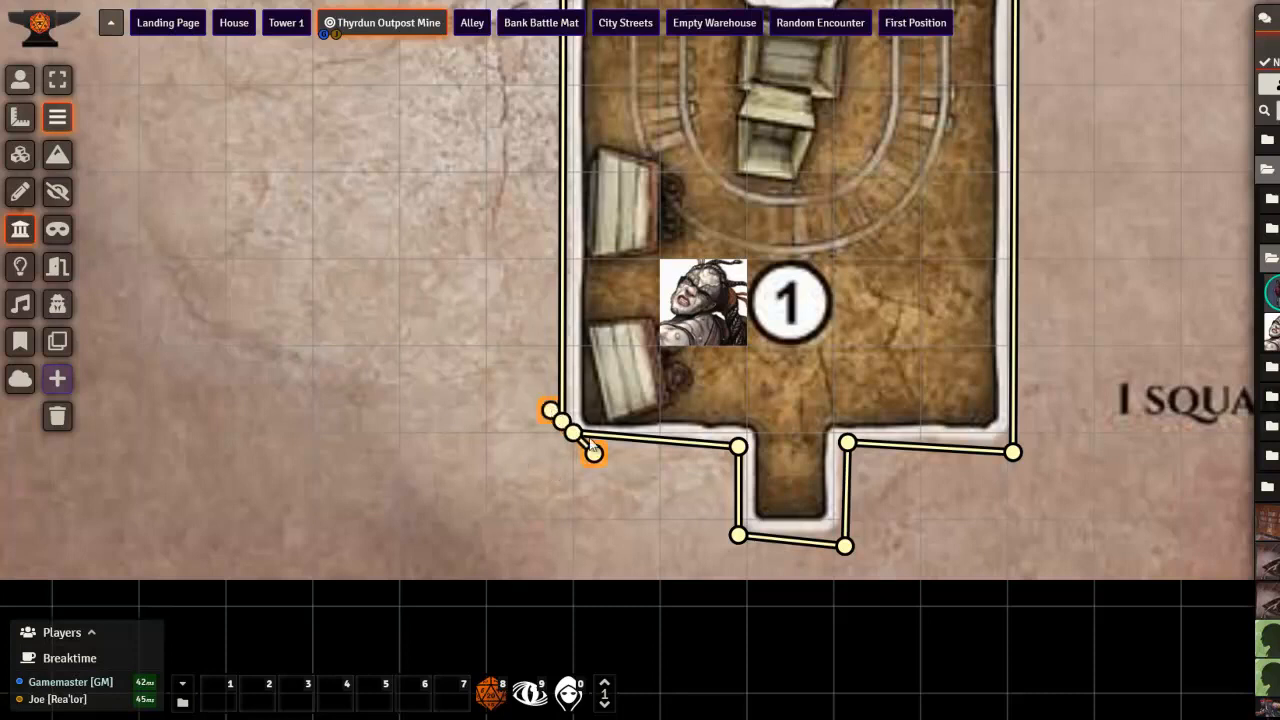
mouse_move(588, 450)
mouse_down()
mouse_move(572, 433)
mouse_move(584, 442)
mouse_up()
click(437, 344)
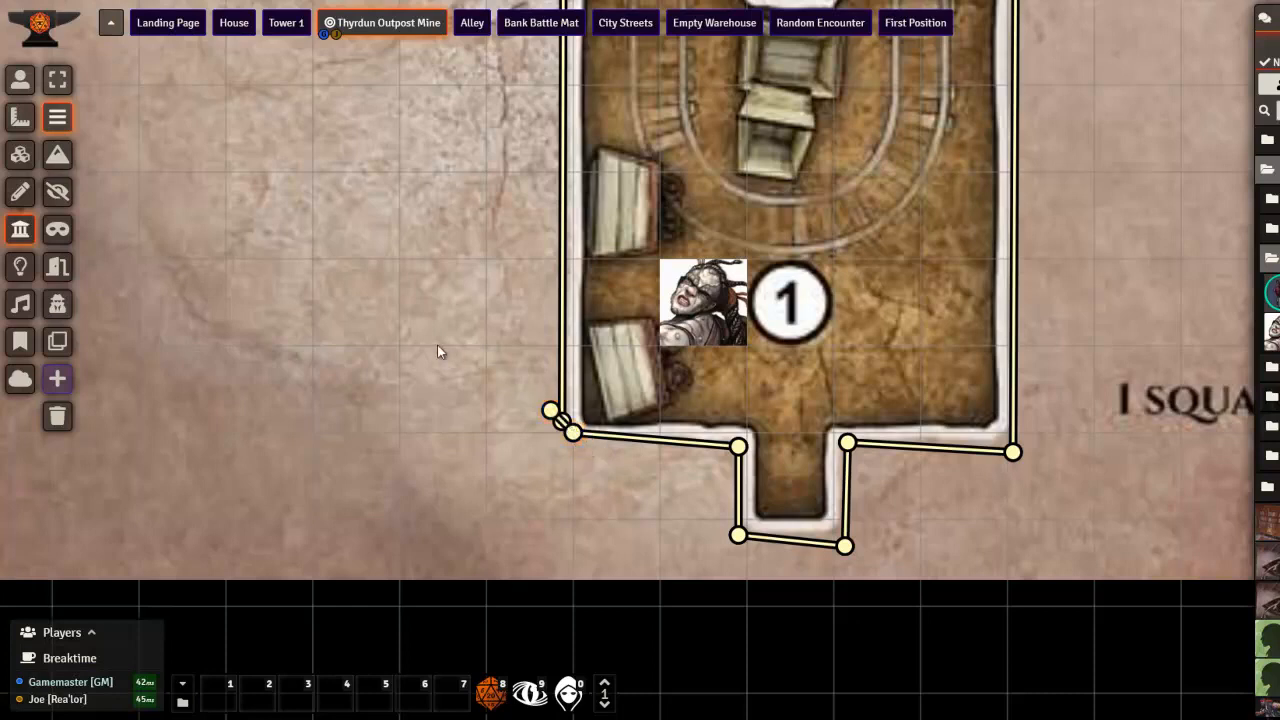
Return to the token controls and examine the token's vision at room 1's patched southwest corner and the surrounding mine map.
click(20, 79)
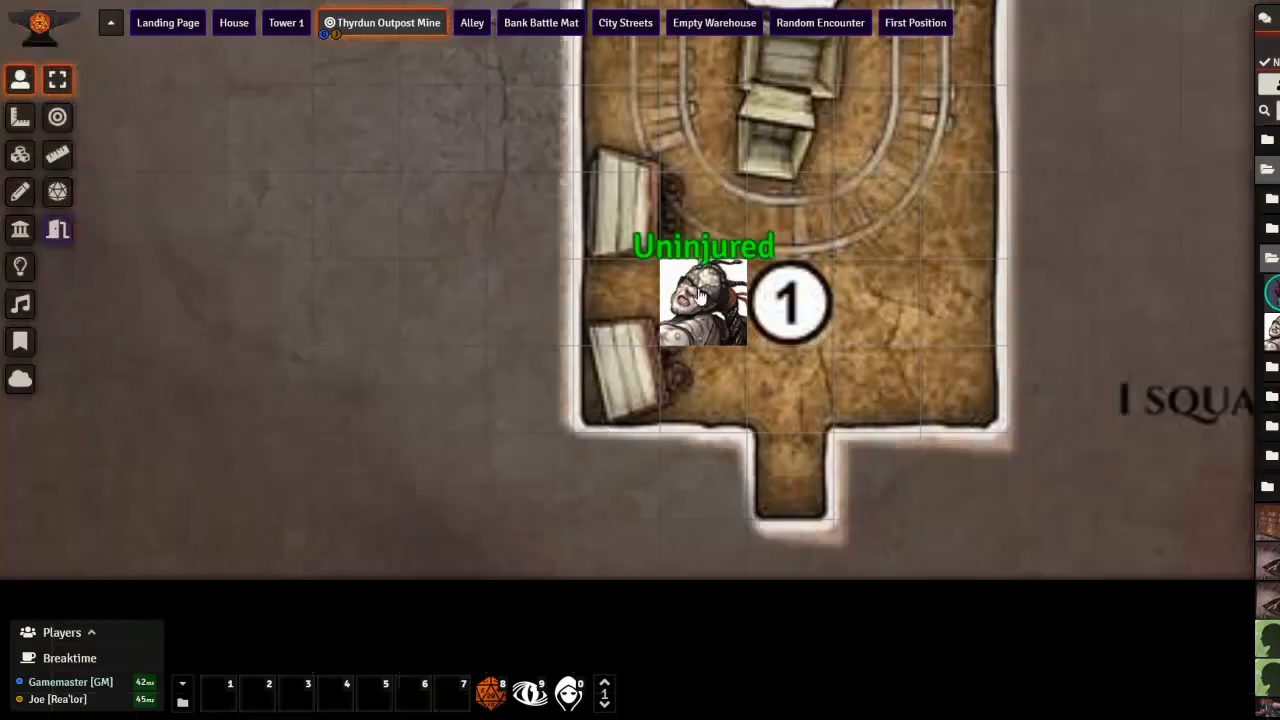
mouse_move(700, 294)
mouse_down()
mouse_move(804, 343)
mouse_move(786, 380)
mouse_move(650, 197)
mouse_move(773, 266)
mouse_move(765, 287)
mouse_up()
scroll(857, 294, down, 5)
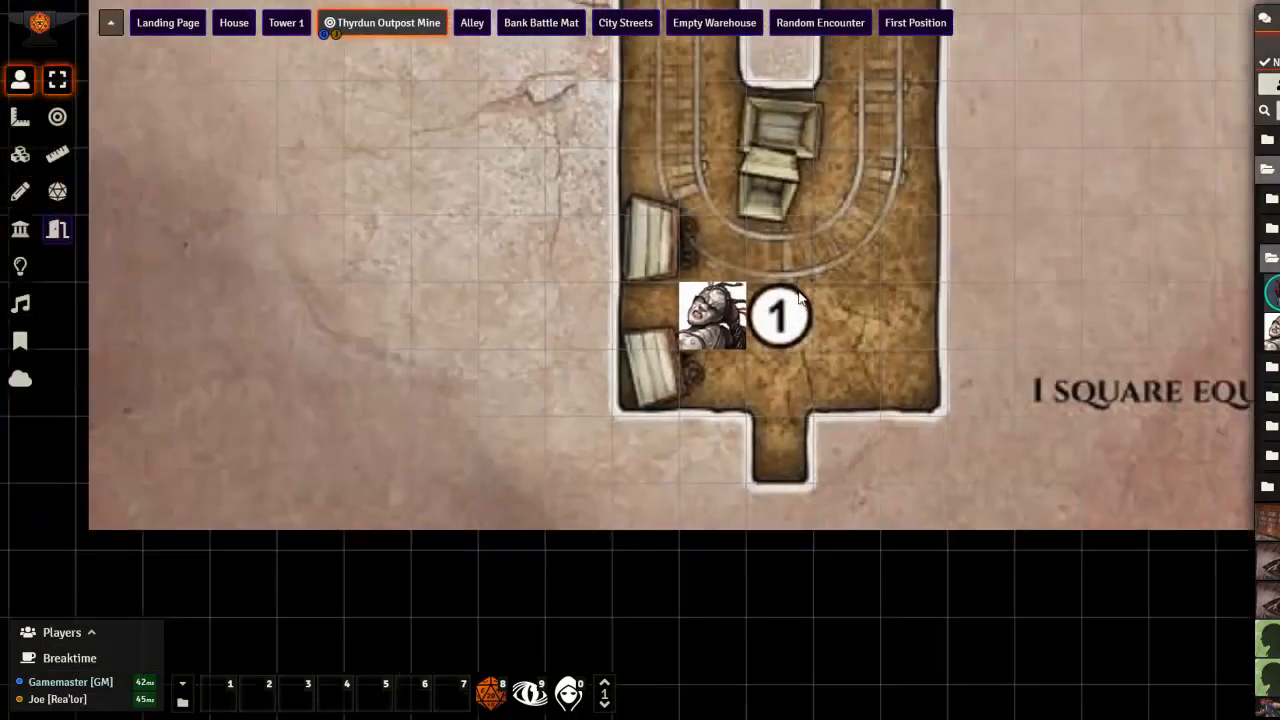
scroll(822, 350, down, 8)
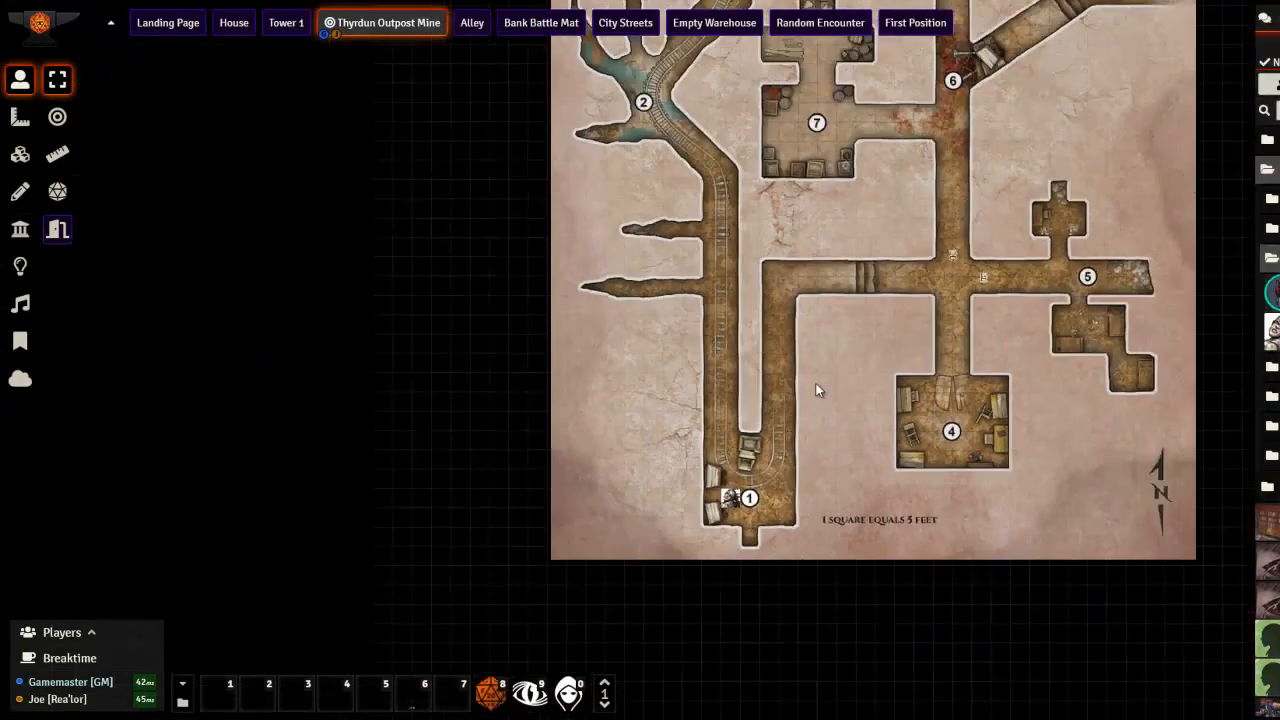
scroll(713, 522, down, 7)
drag(700, 436, 698, 269)
scroll(690, 275, up, 5)
scroll(640, 370, up, 8)
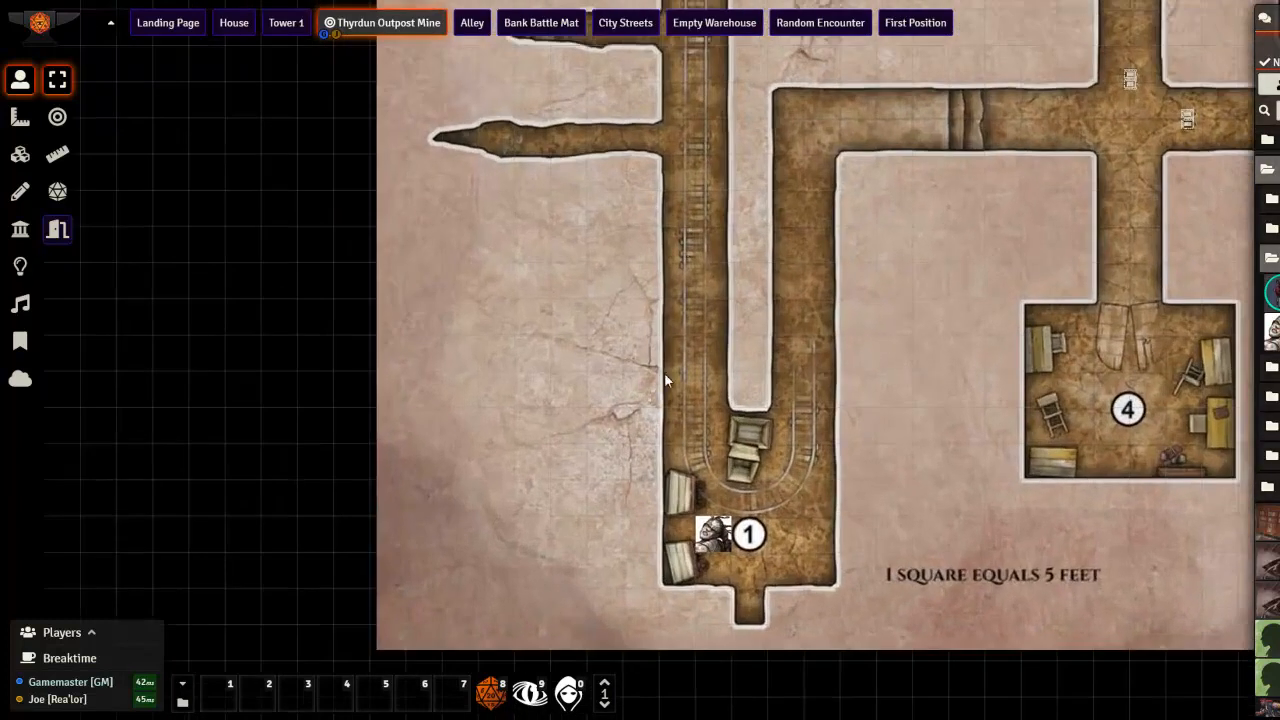
drag(664, 372, 709, 491)
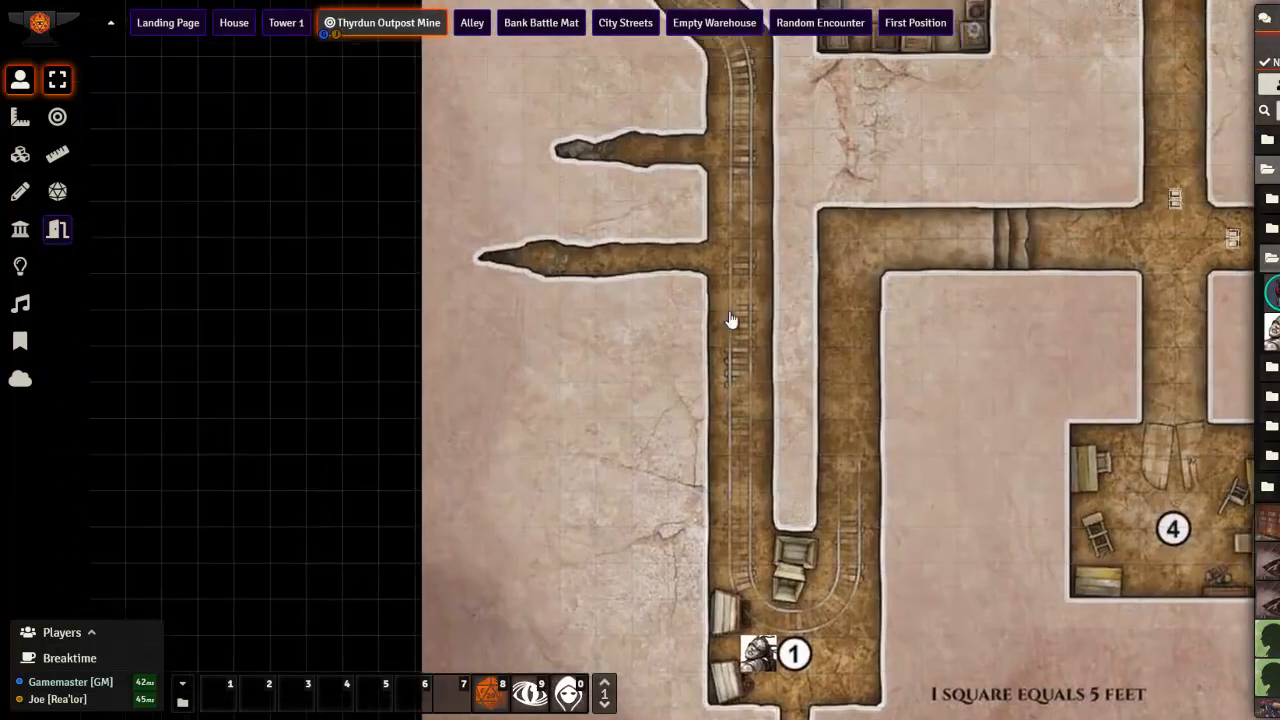
Open the House scene with the lighting controls to view its light sources, and move the token south into the garden courtyard.
click(20, 265)
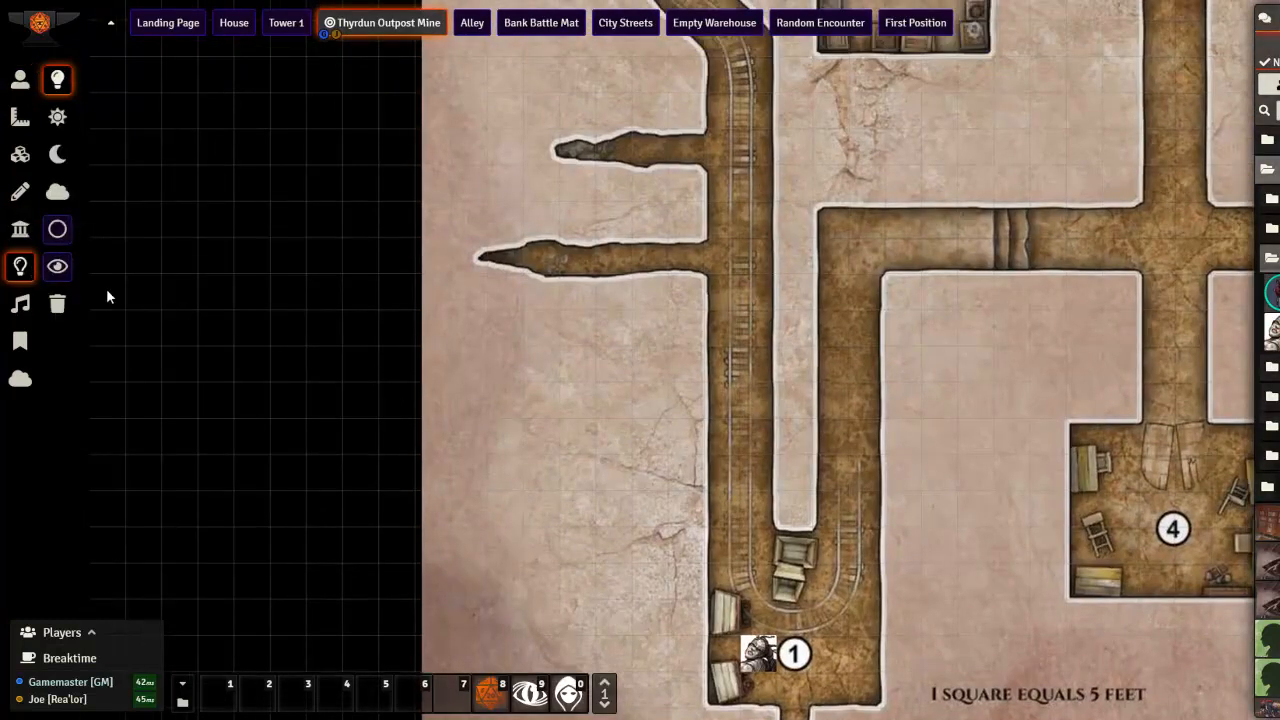
drag(616, 356, 540, 680)
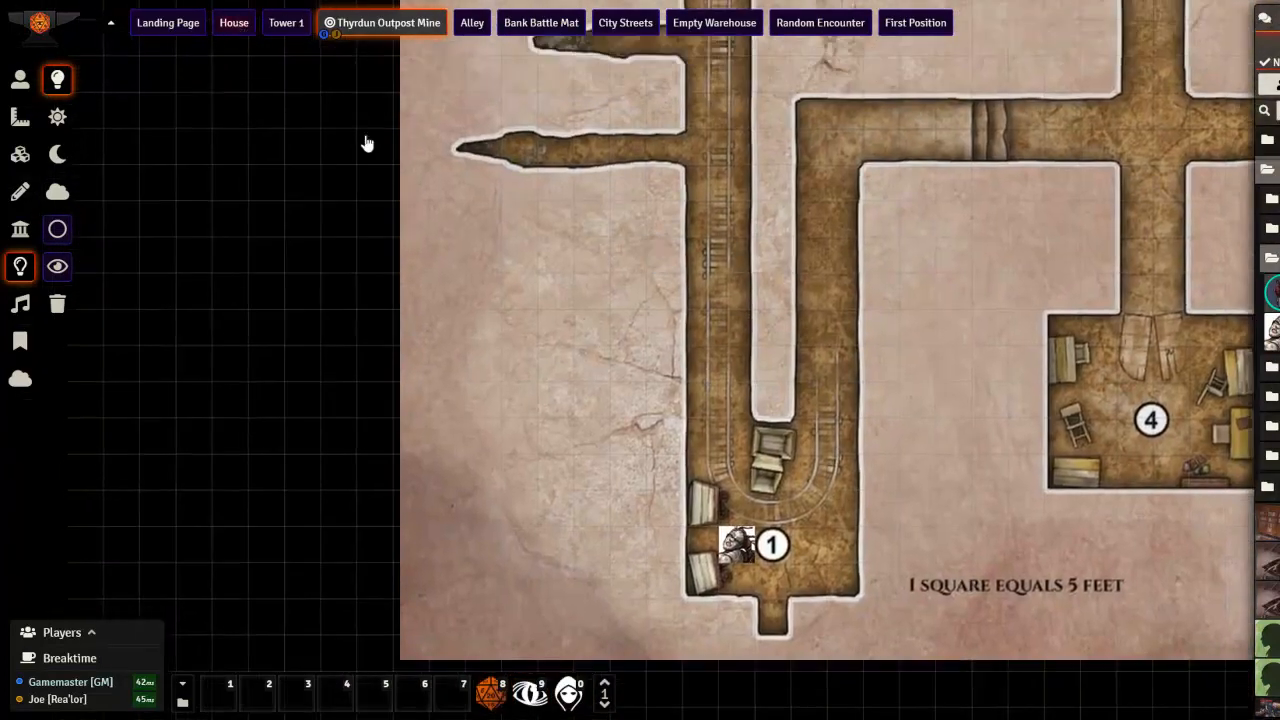
click(240, 28)
scroll(637, 319, up, 6)
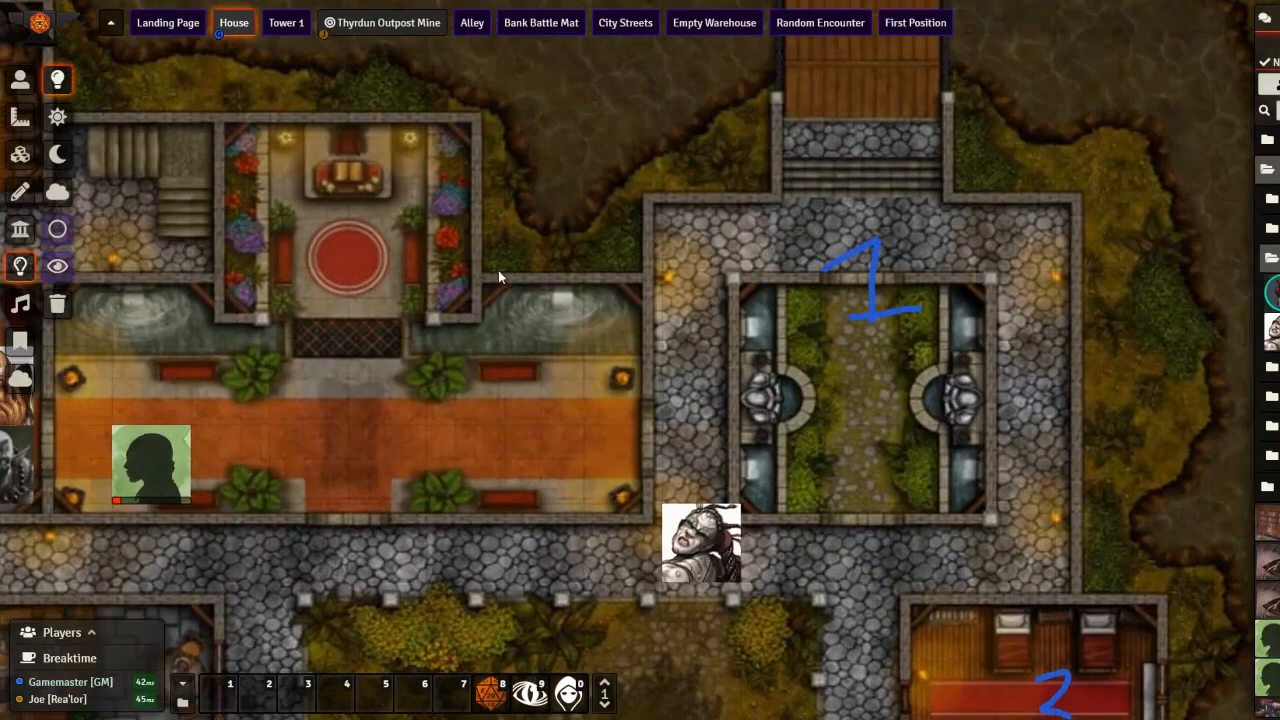
drag(664, 280, 762, 297)
drag(655, 519, 744, 518)
click(20, 79)
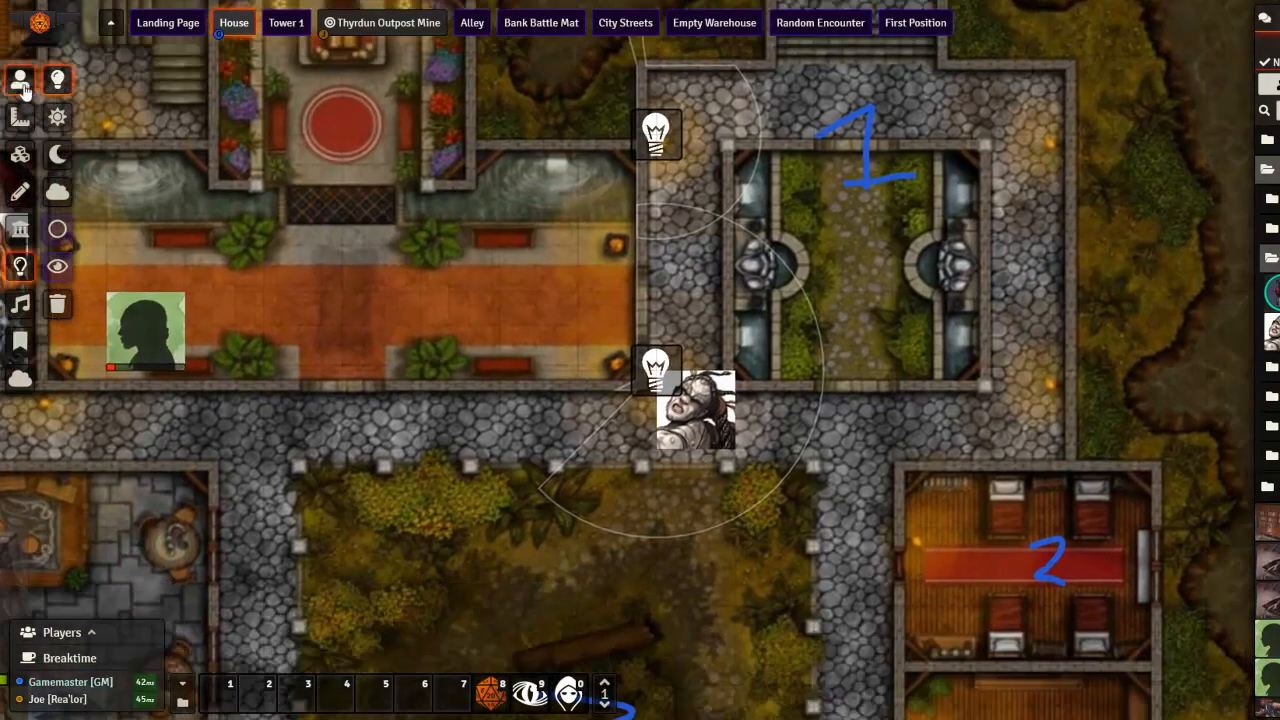
drag(693, 420, 580, 556)
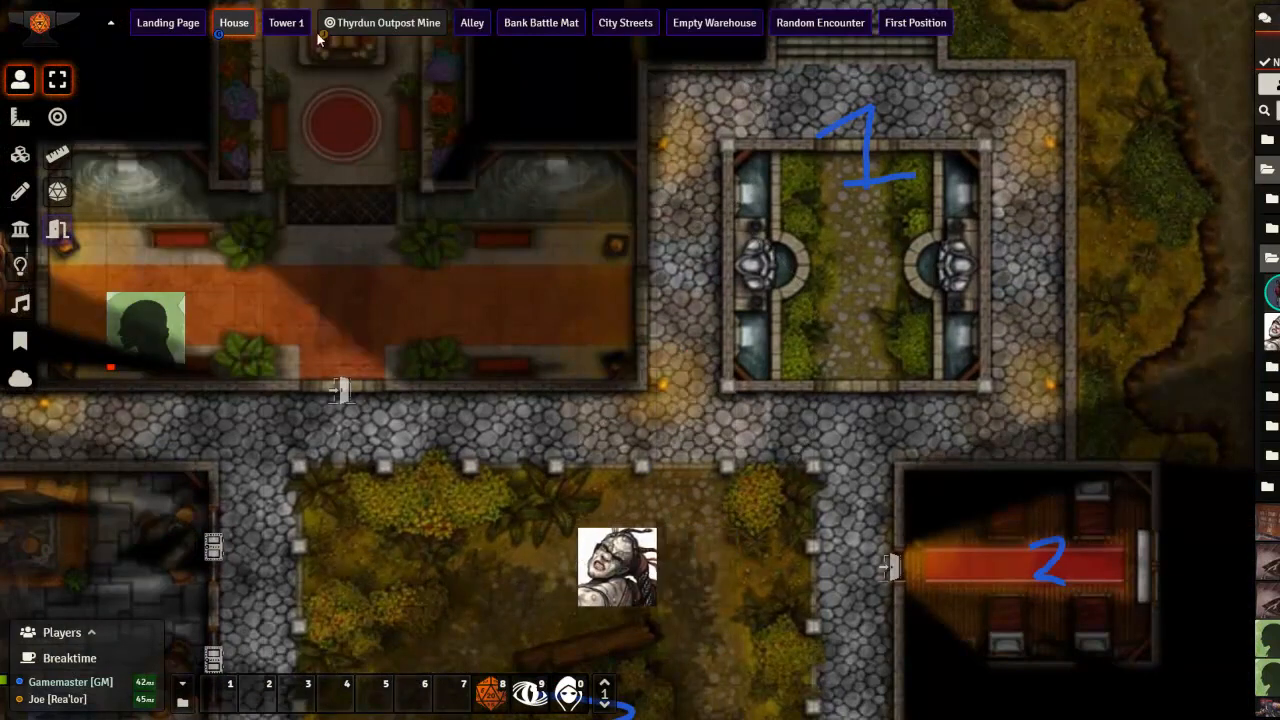
Return to the Thyrdun Outpost Mine scene and place a light source in the upper of the two dead-end tunnels between rooms 1 and 2.
click(355, 25)
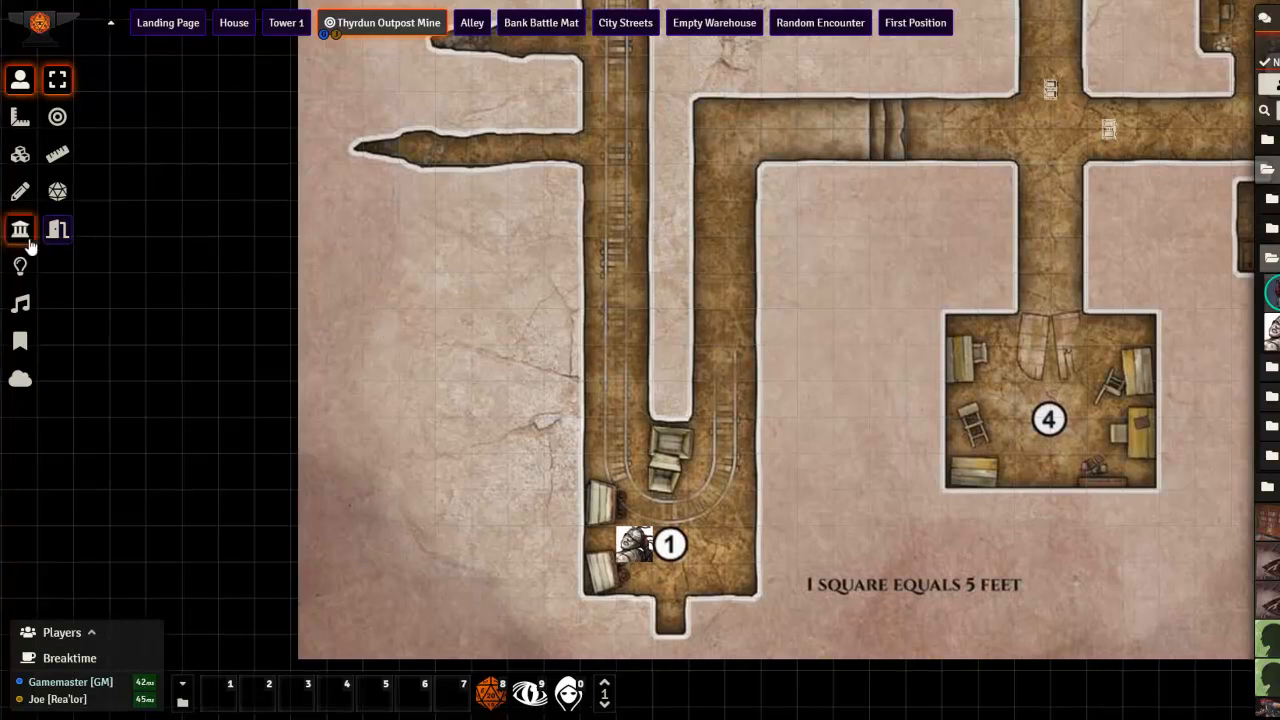
click(20, 231)
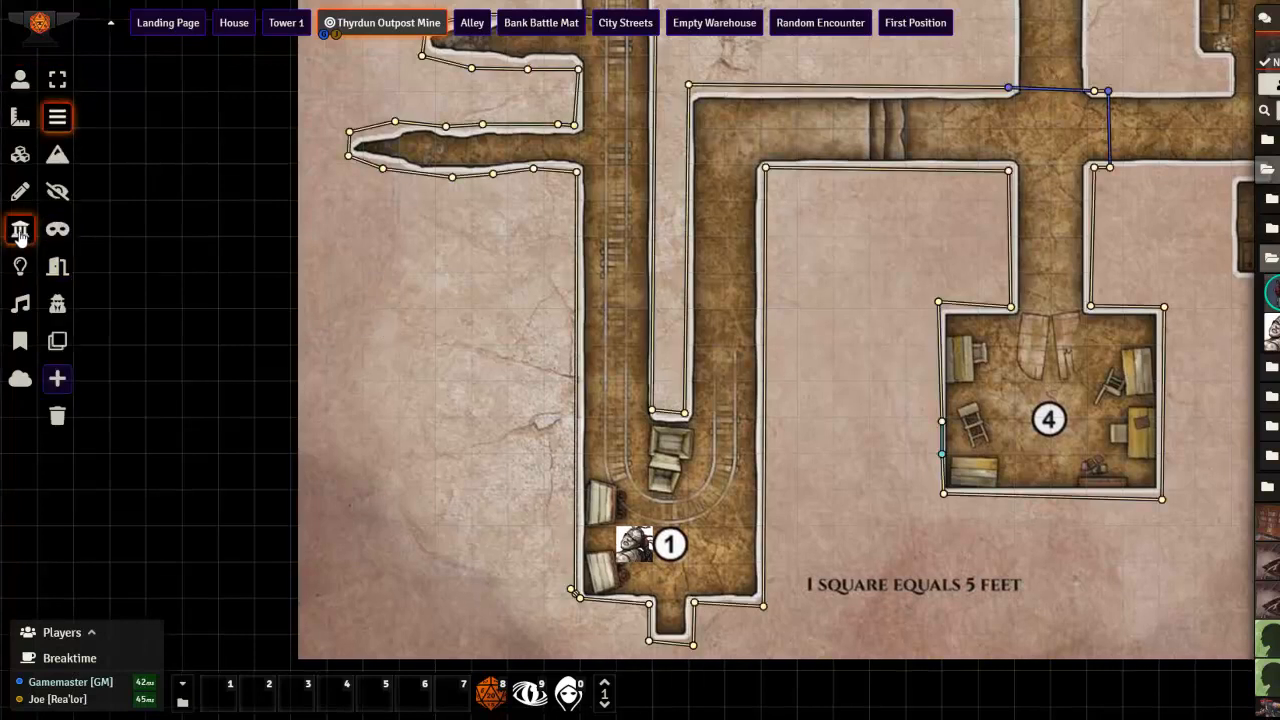
drag(387, 216, 438, 530)
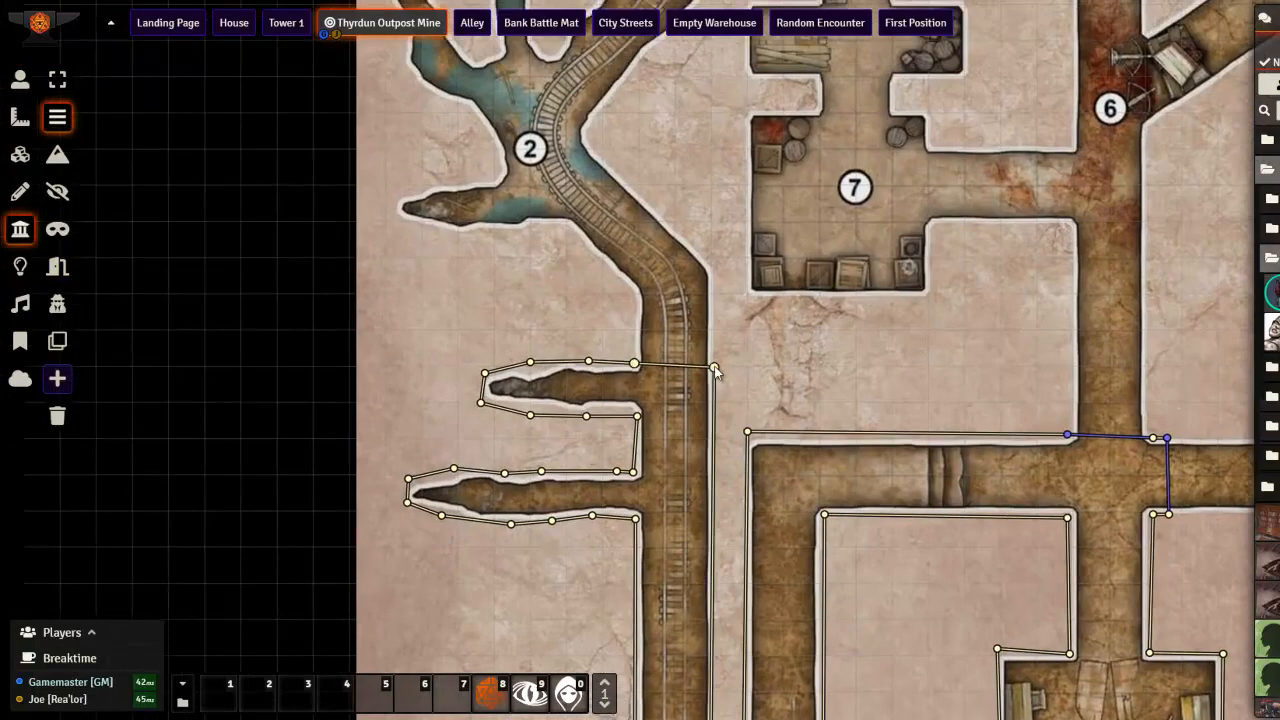
drag(658, 443, 658, 367)
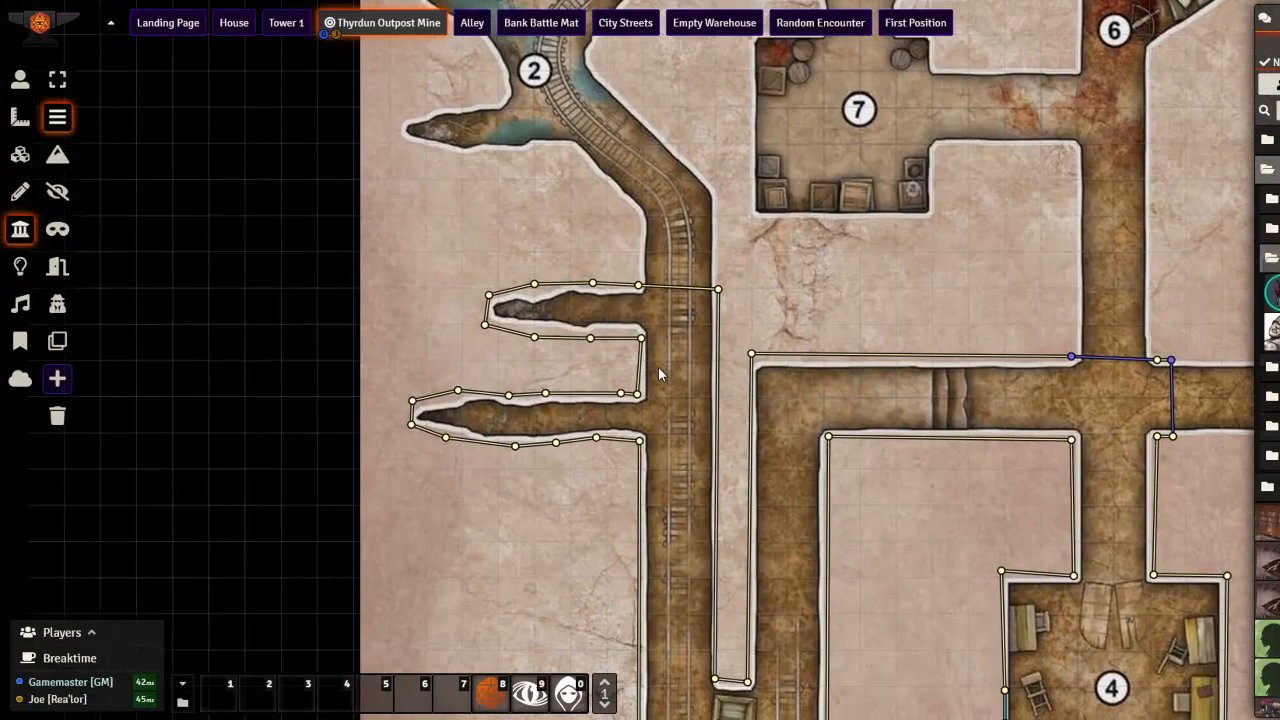
click(20, 266)
click(549, 310)
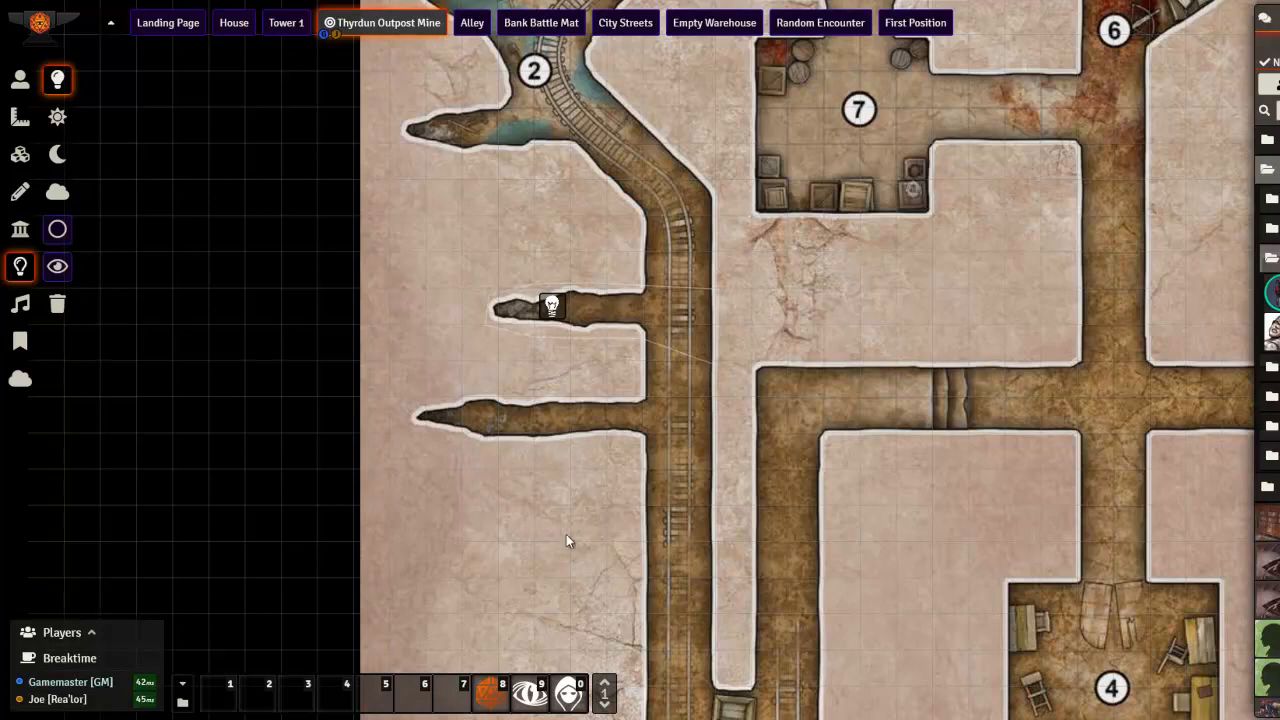
drag(566, 522, 560, 277)
Select the token in room 1 and examine its vision up the track corridor, opening and closing its token options.
click(22, 80)
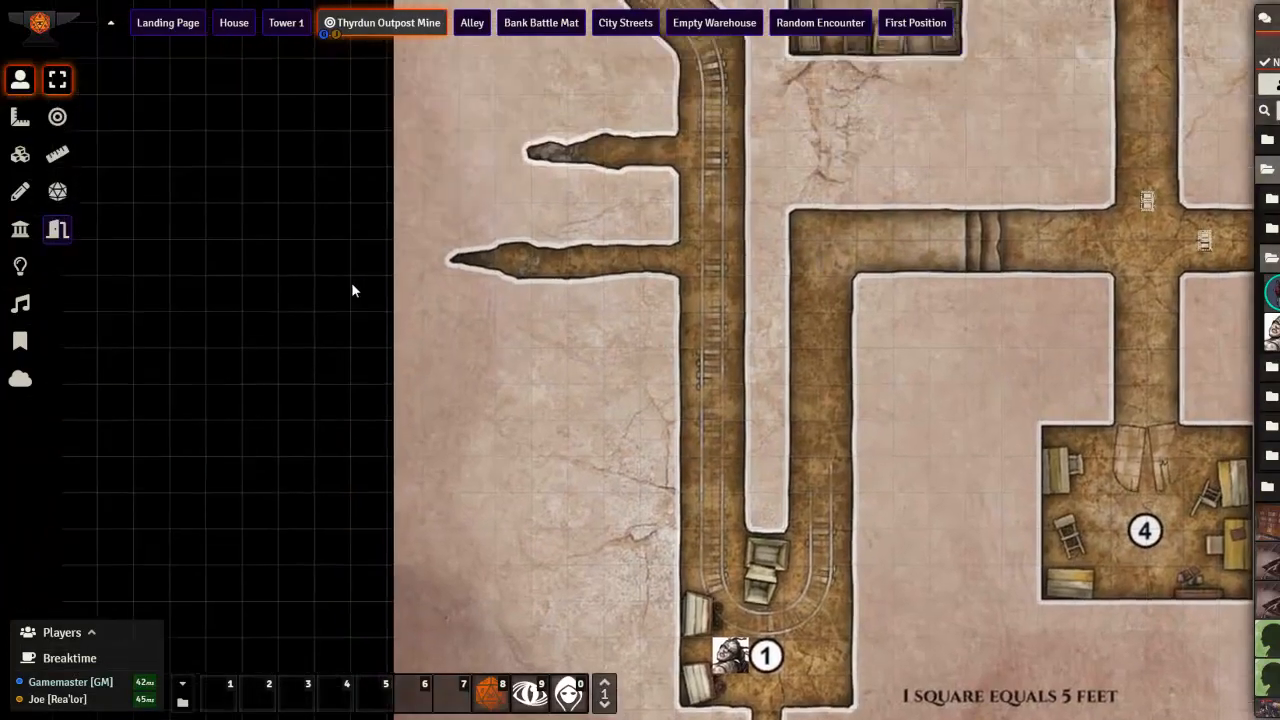
click(730, 662)
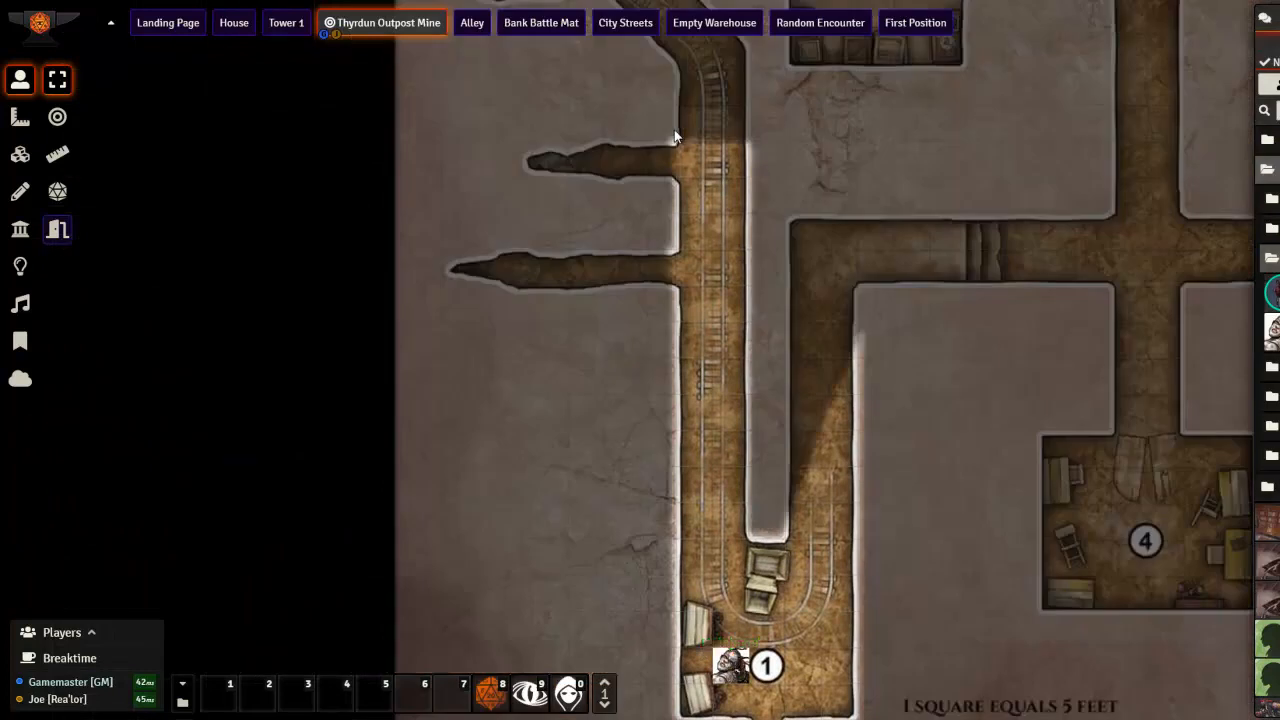
scroll(766, 306, down, 3)
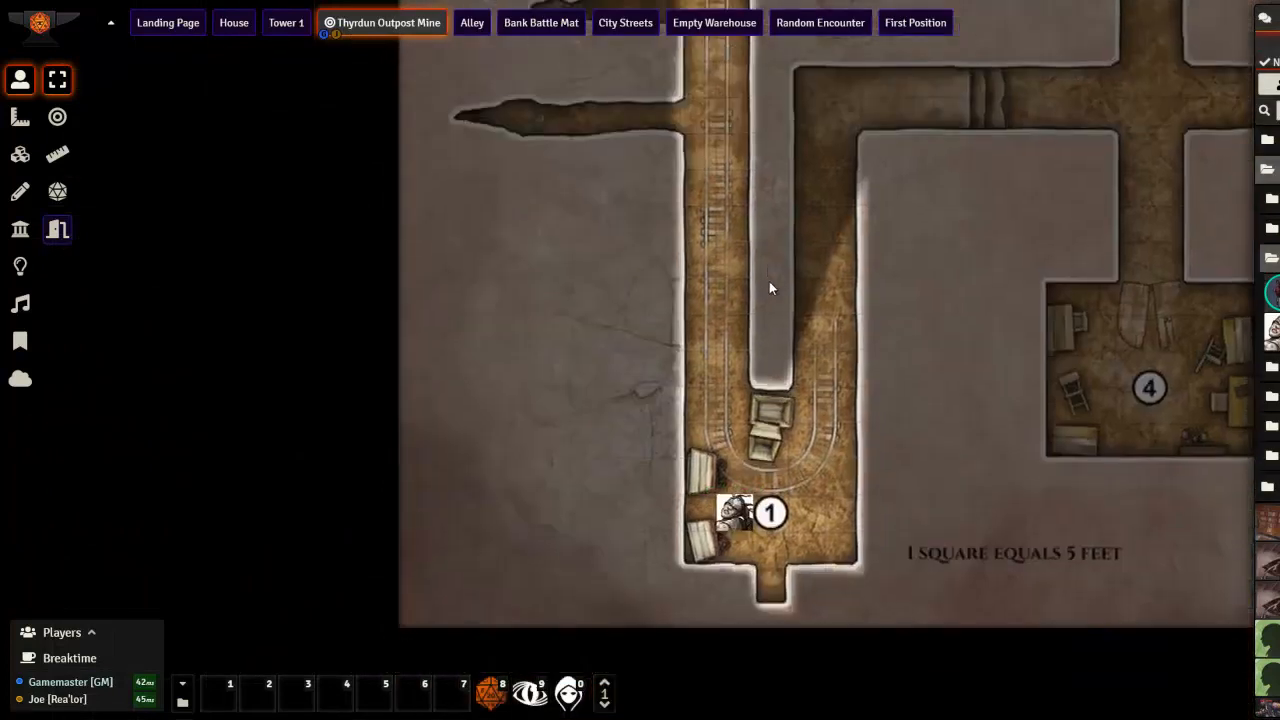
click(730, 485)
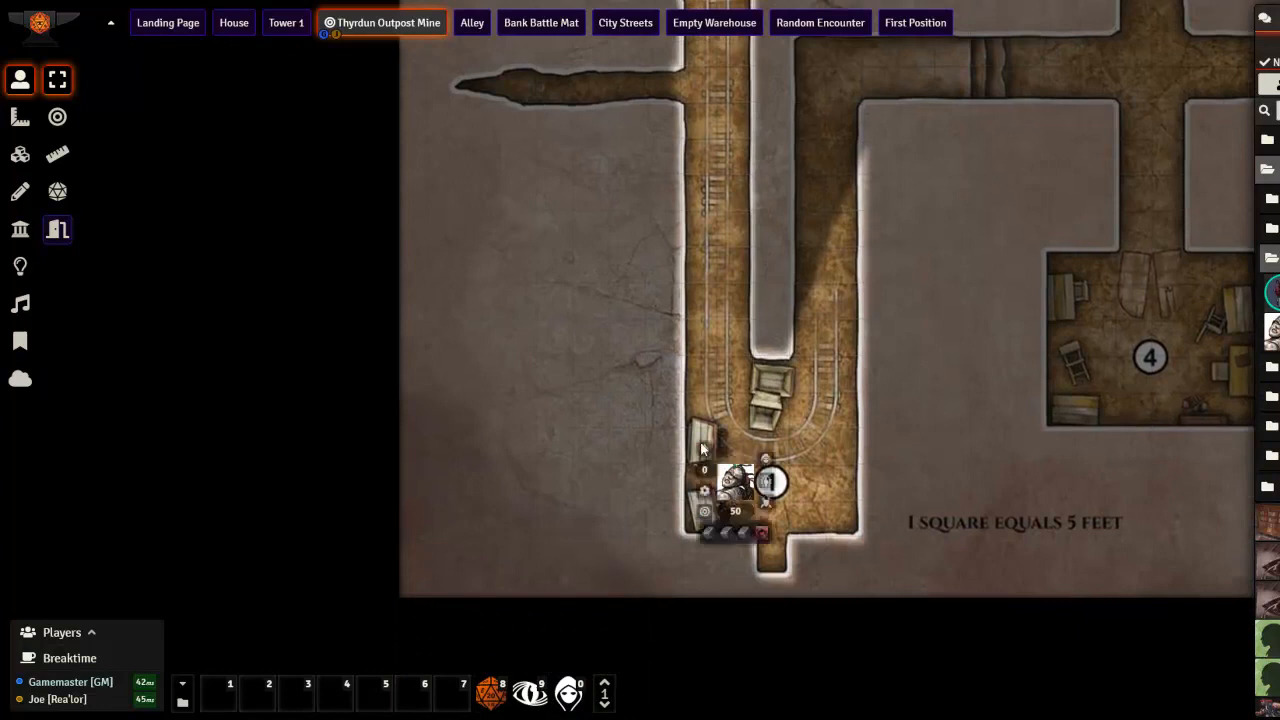
click(705, 447)
click(733, 486)
click(733, 486)
click(800, 440)
click(737, 490)
drag(745, 420, 779, 557)
Configure the Thyrdun Outpost Mine scene's lighting with Unrestricted Vision Range disabled, and save the changes.
right_click(375, 28)
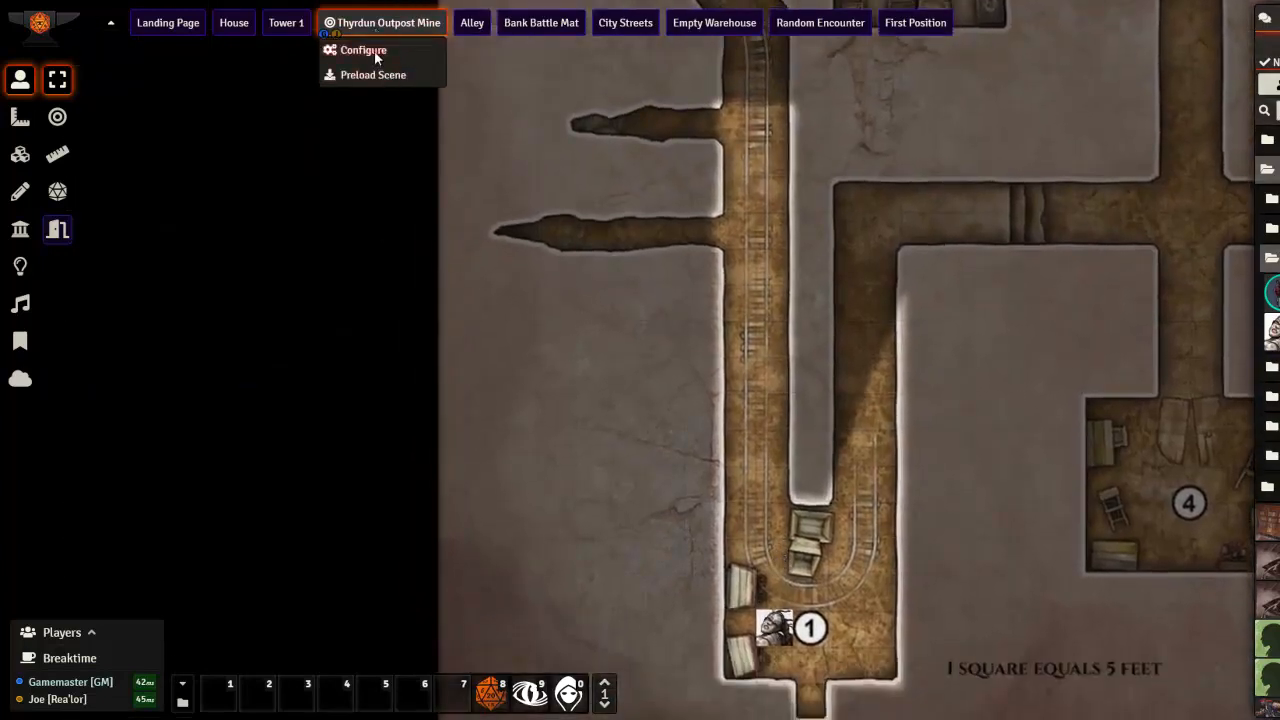
click(363, 50)
click(566, 313)
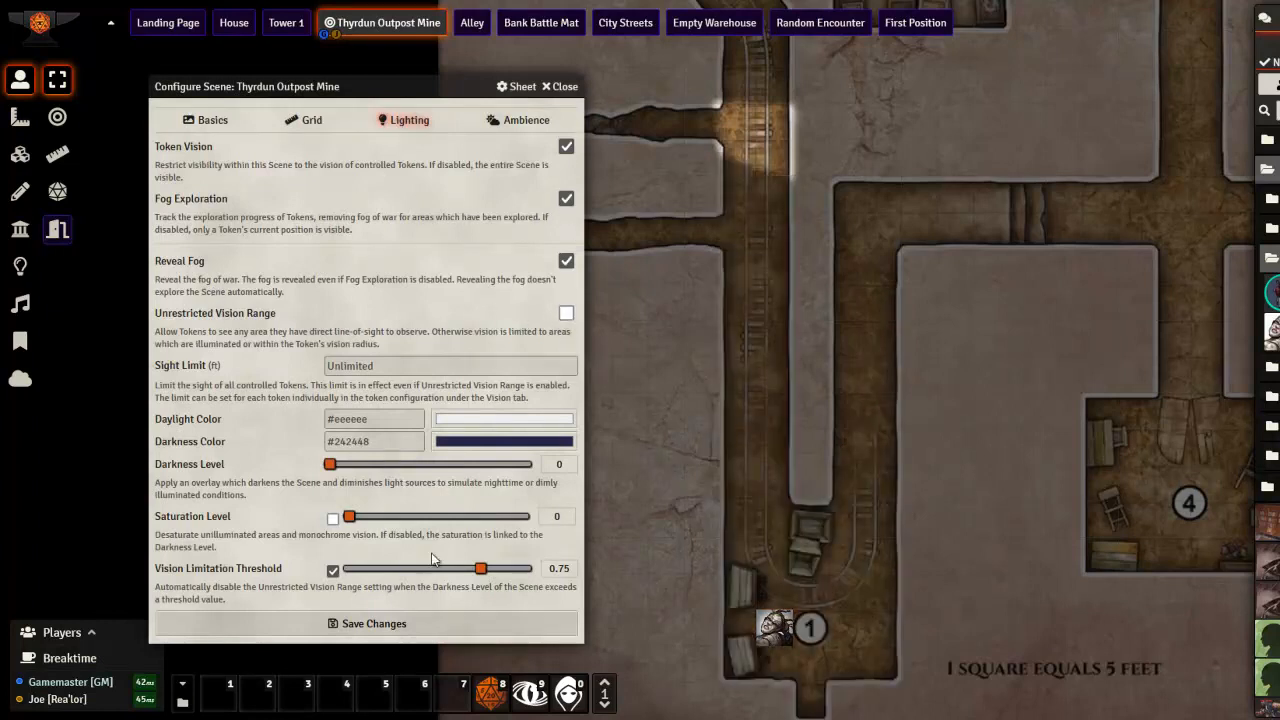
click(364, 620)
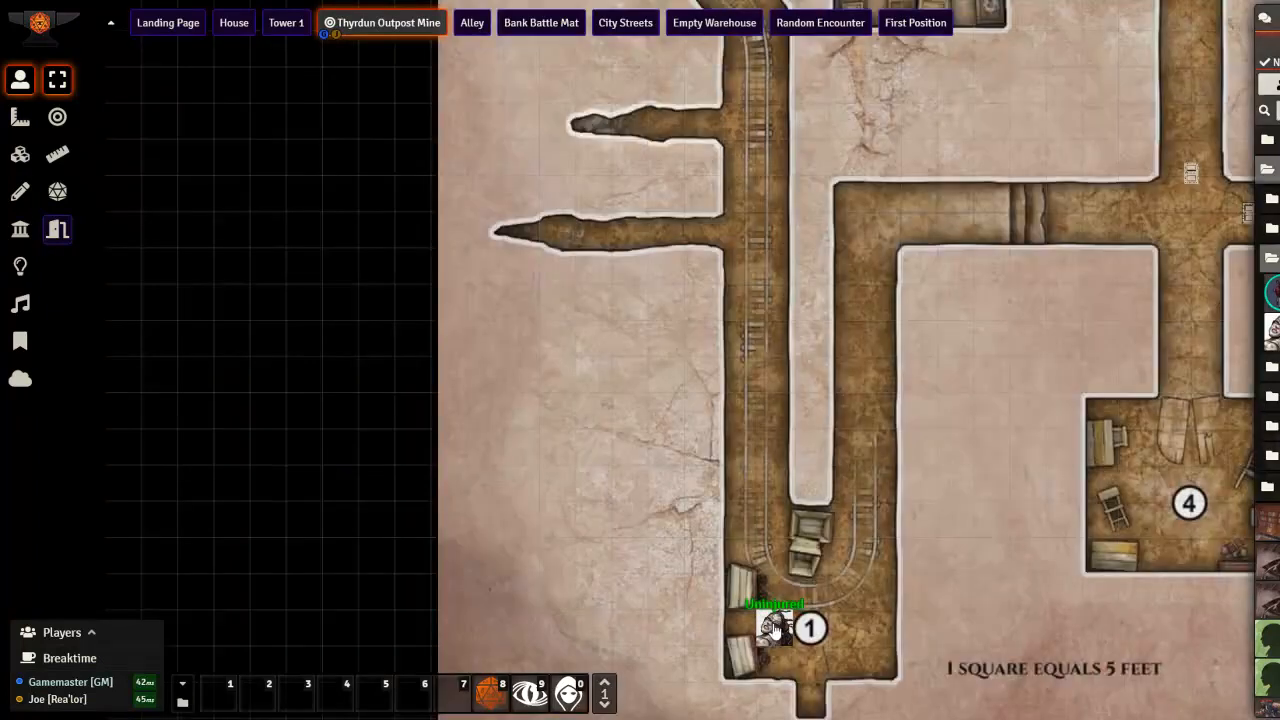
Reset the fog of war exploration for the mine scene for all players.
click(20, 266)
click(57, 191)
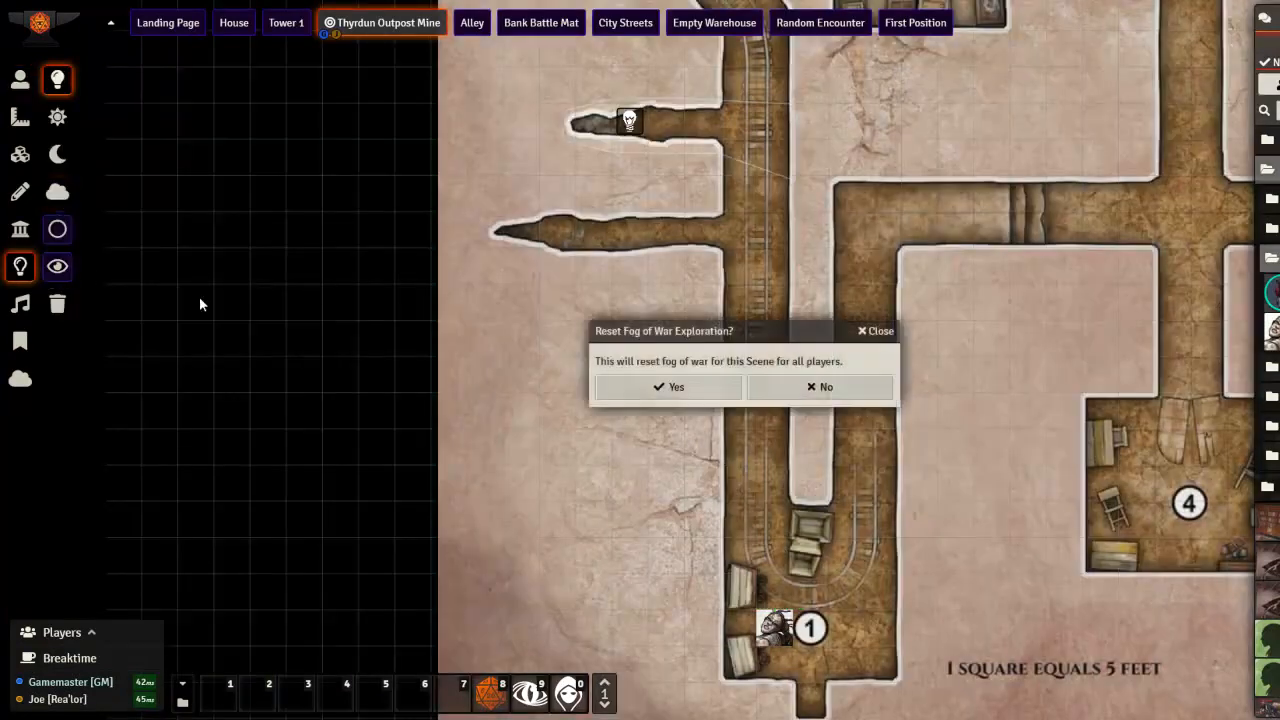
click(659, 389)
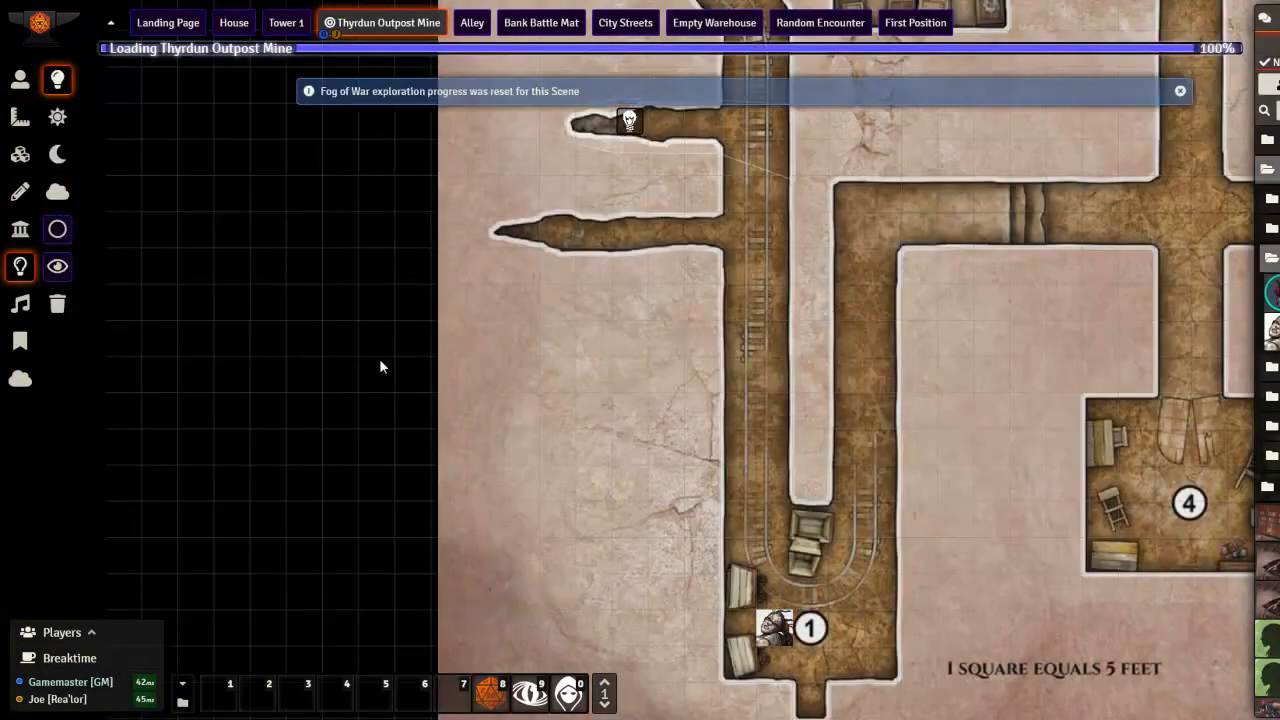
Select the token in room 1 and turn on its light from the token options to illuminate the area around it.
click(18, 80)
click(778, 640)
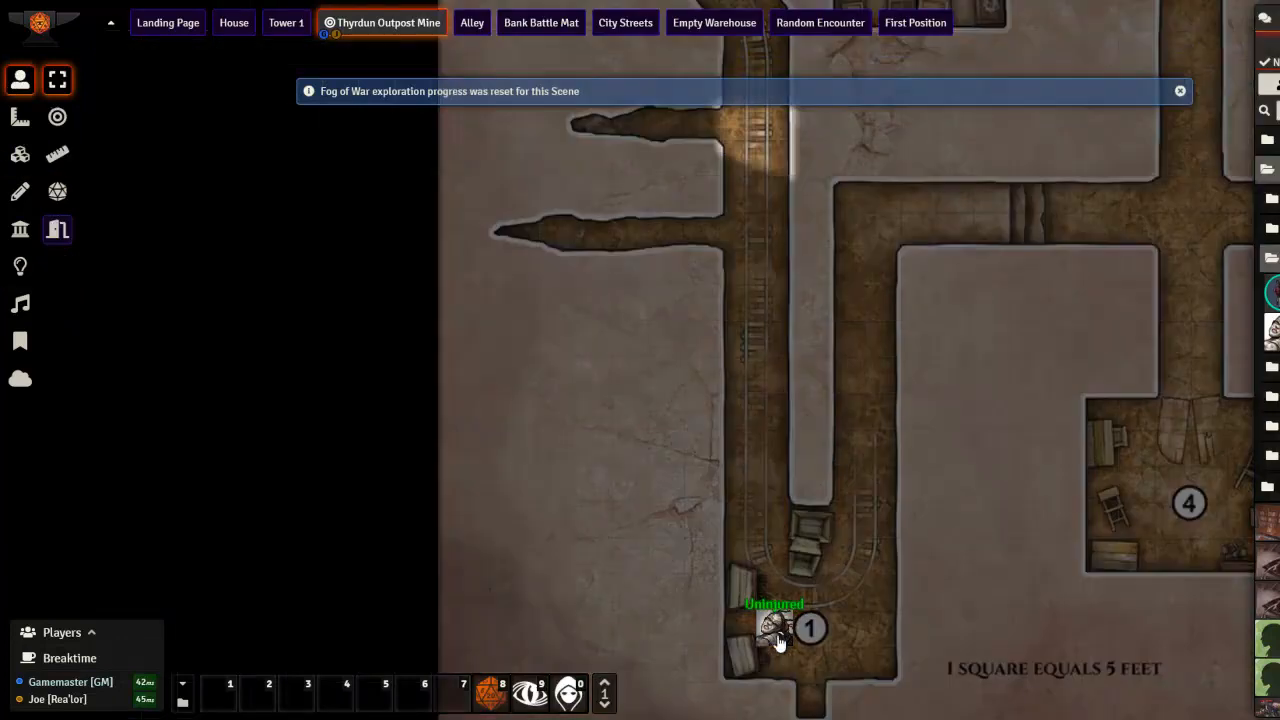
drag(745, 302, 750, 340)
right_click(778, 627)
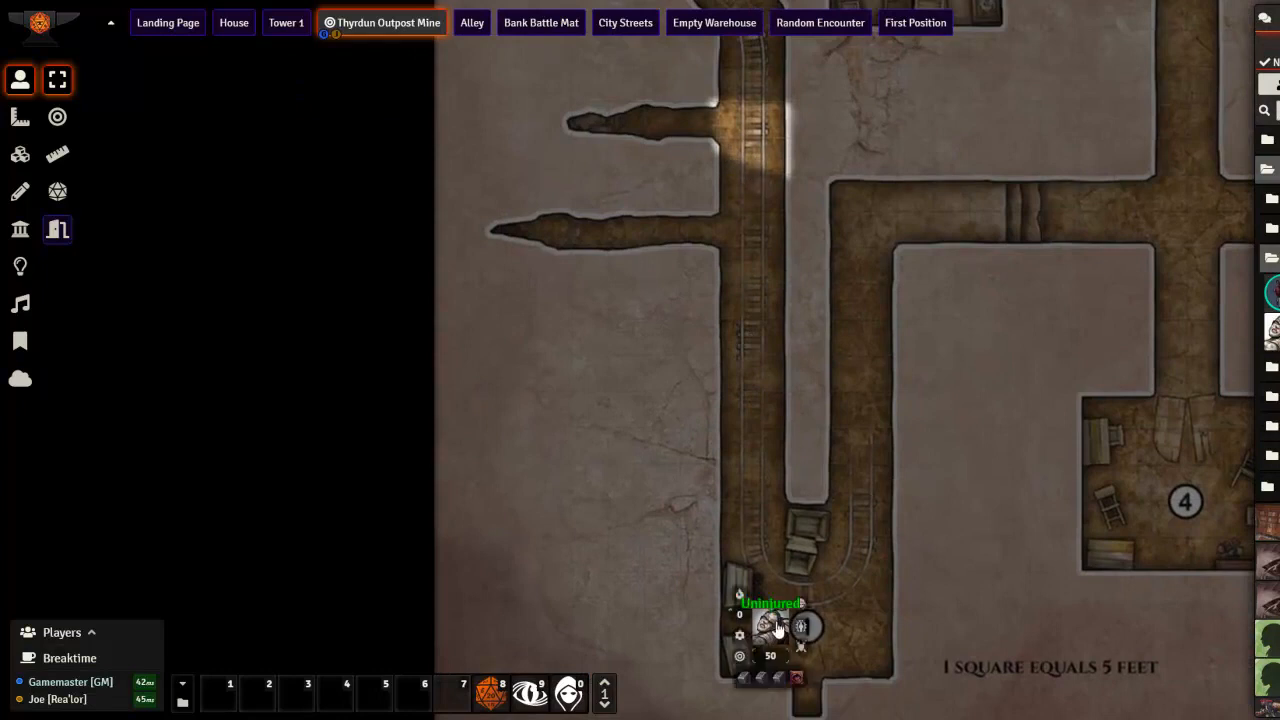
click(794, 411)
click(772, 625)
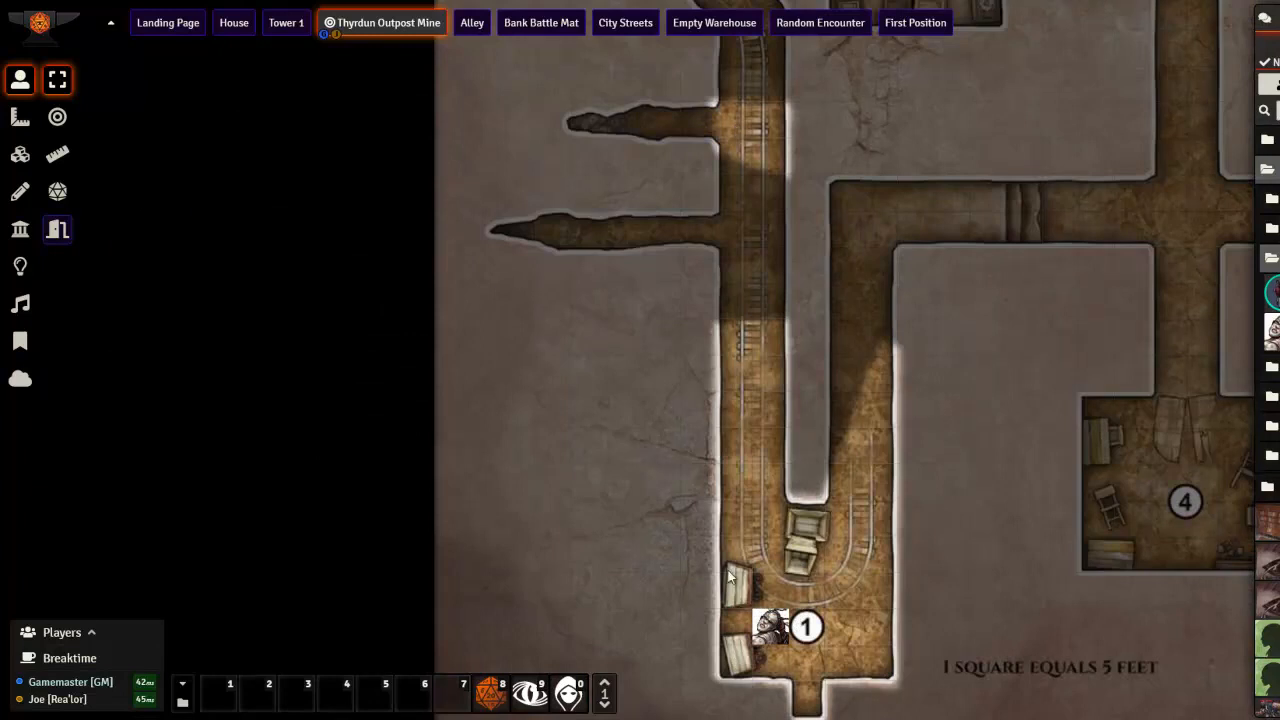
Move the token to just above the room 1 marker, and open the configuration of the light in the upper side tunnel.
mouse_move(768, 622)
mouse_down()
mouse_move(751, 428)
mouse_move(765, 437)
mouse_move(729, 229)
mouse_move(748, 126)
mouse_move(766, 122)
mouse_move(756, 338)
mouse_move(789, 595)
mouse_up()
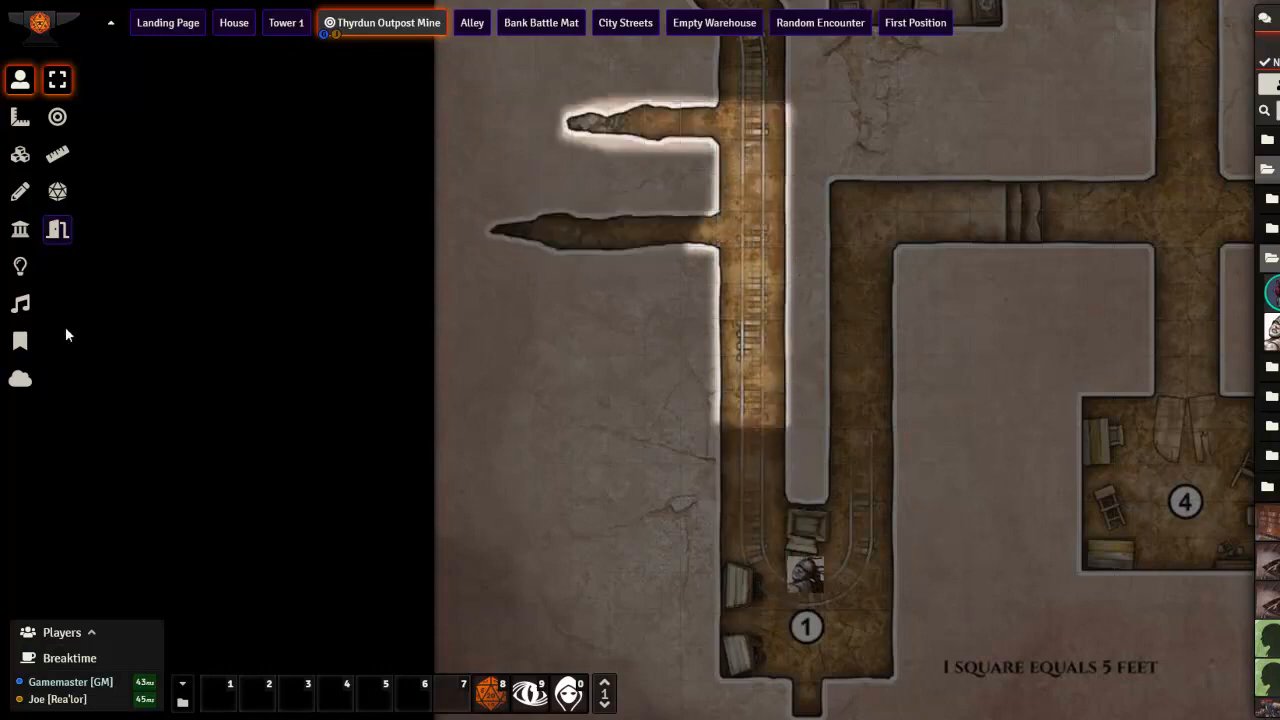
click(20, 266)
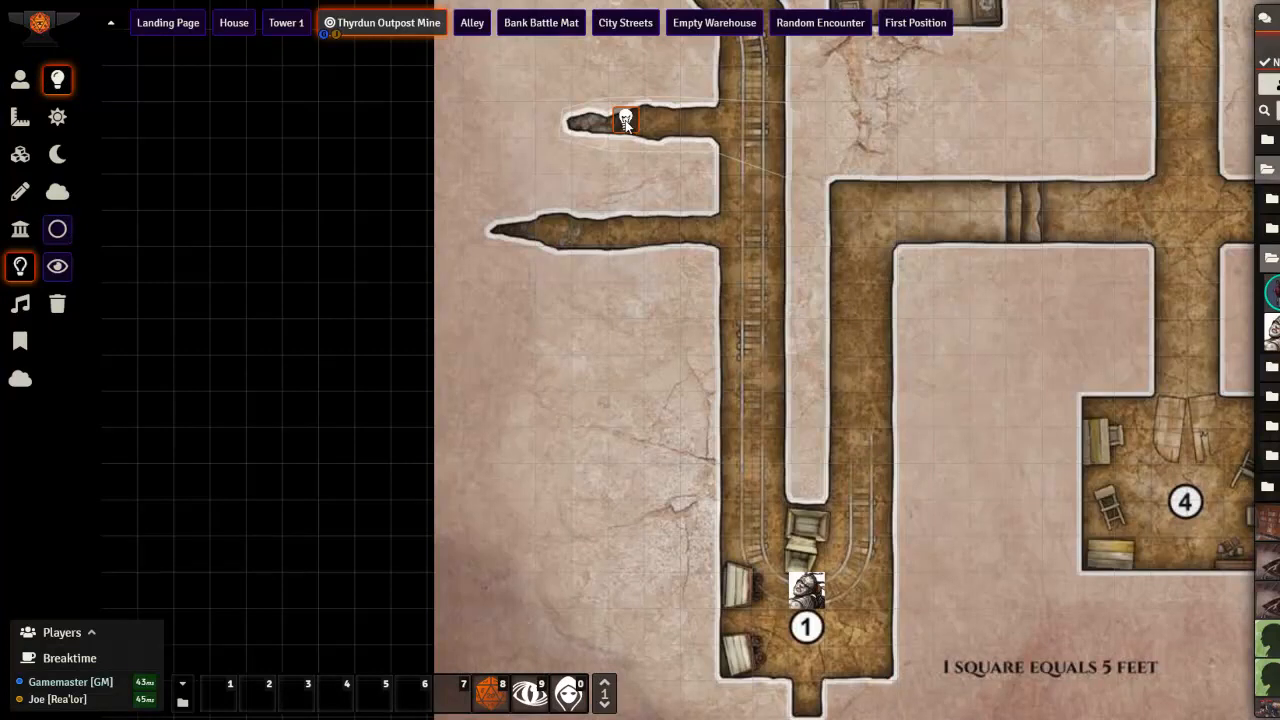
double_click(625, 124)
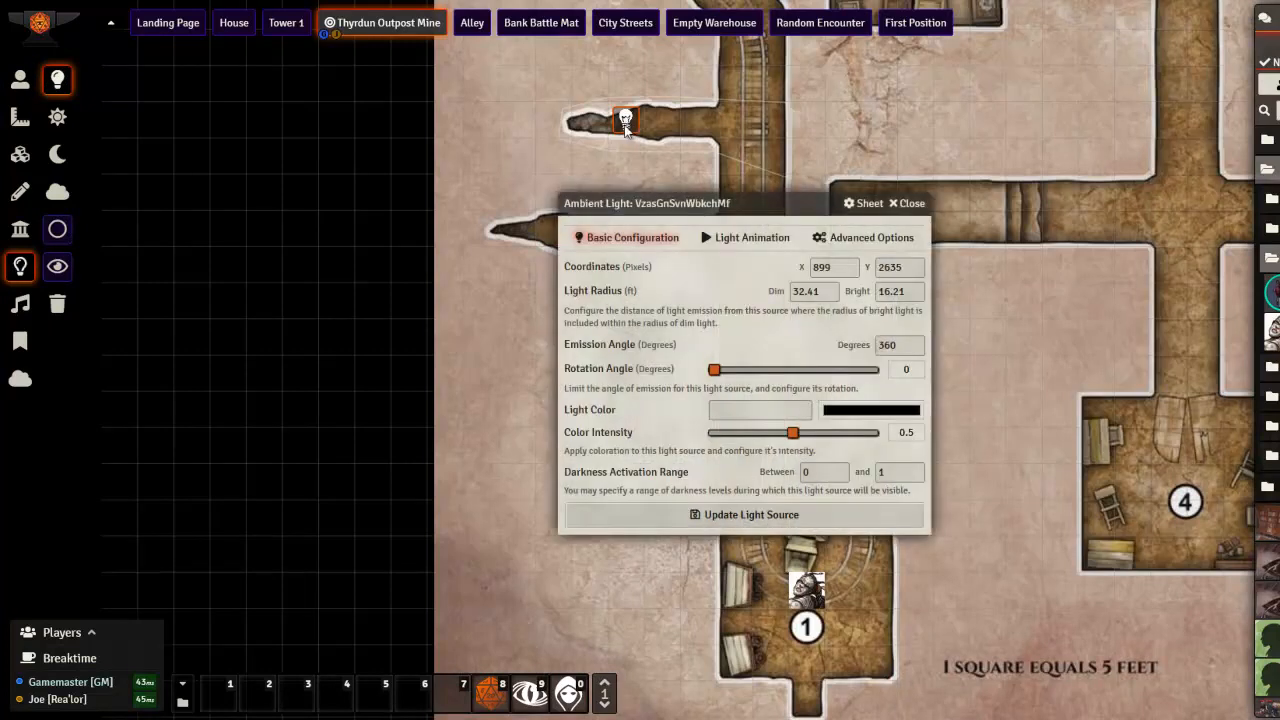
drag(728, 203, 510, 190)
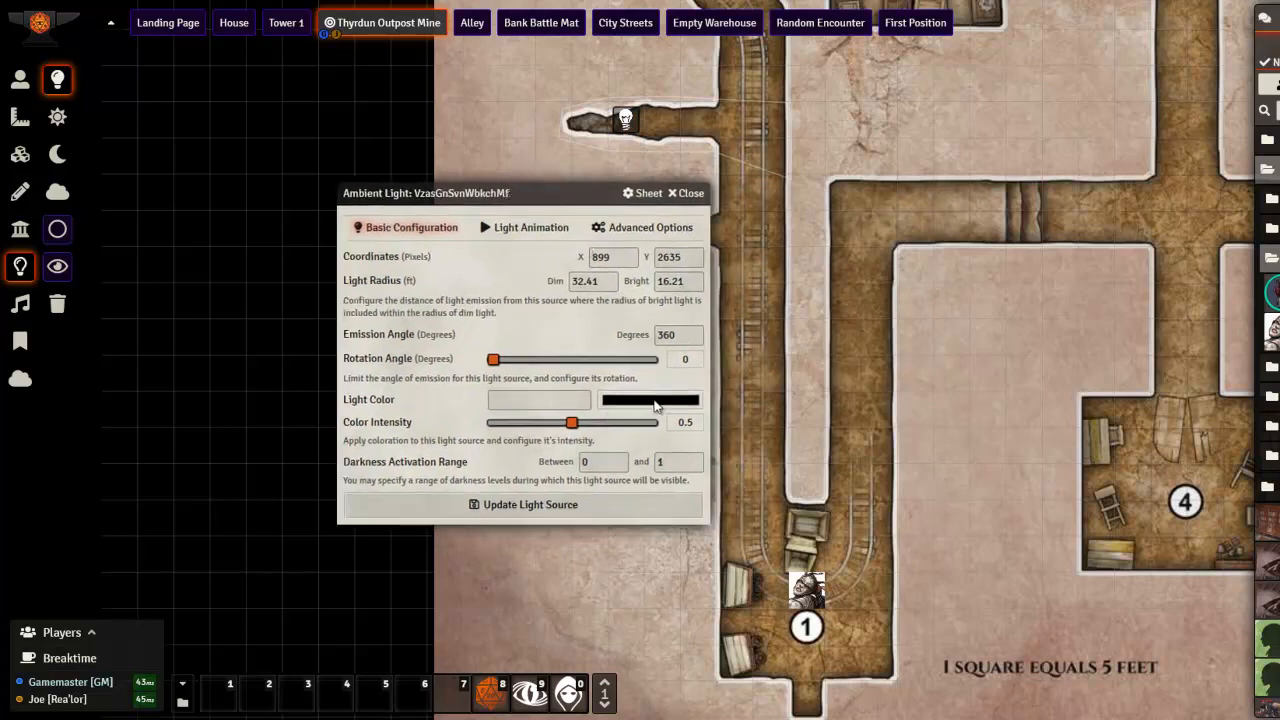
Try light radii of 40 ft dim and 20 ft bright, and of 10 ft dim and 5 ft bright.
drag(612, 281, 530, 288)
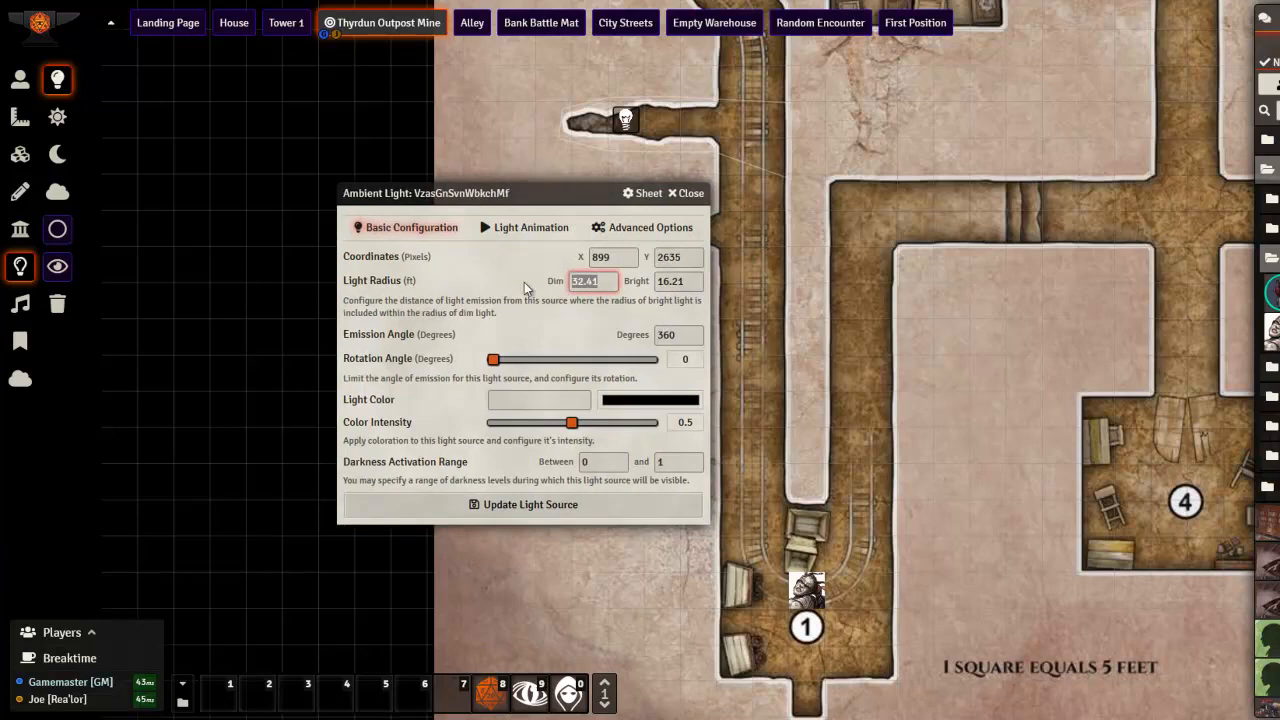
text(40)
key(Tab)
text(20)
drag(597, 281, 532, 284)
text(10)
key(Tab)
text(5)
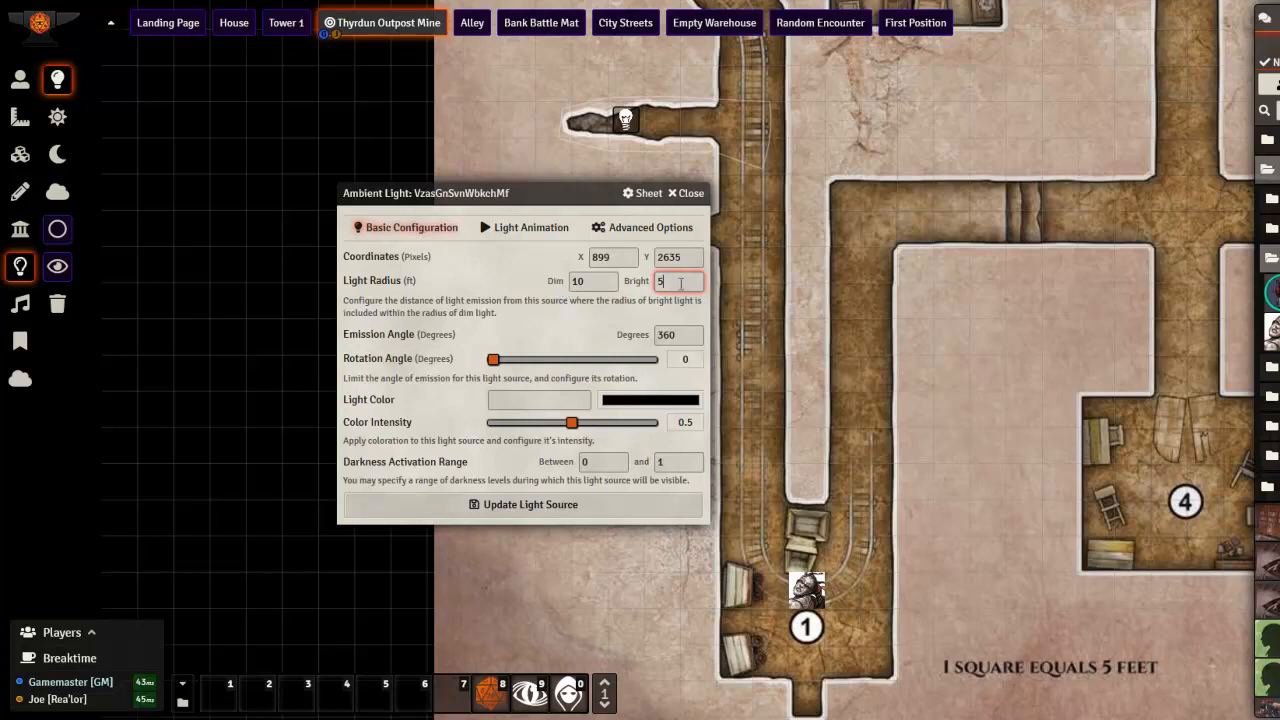
Set the side tunnel light's radius to 40 ft dim and 20 ft bright.
key(shift+Tab)
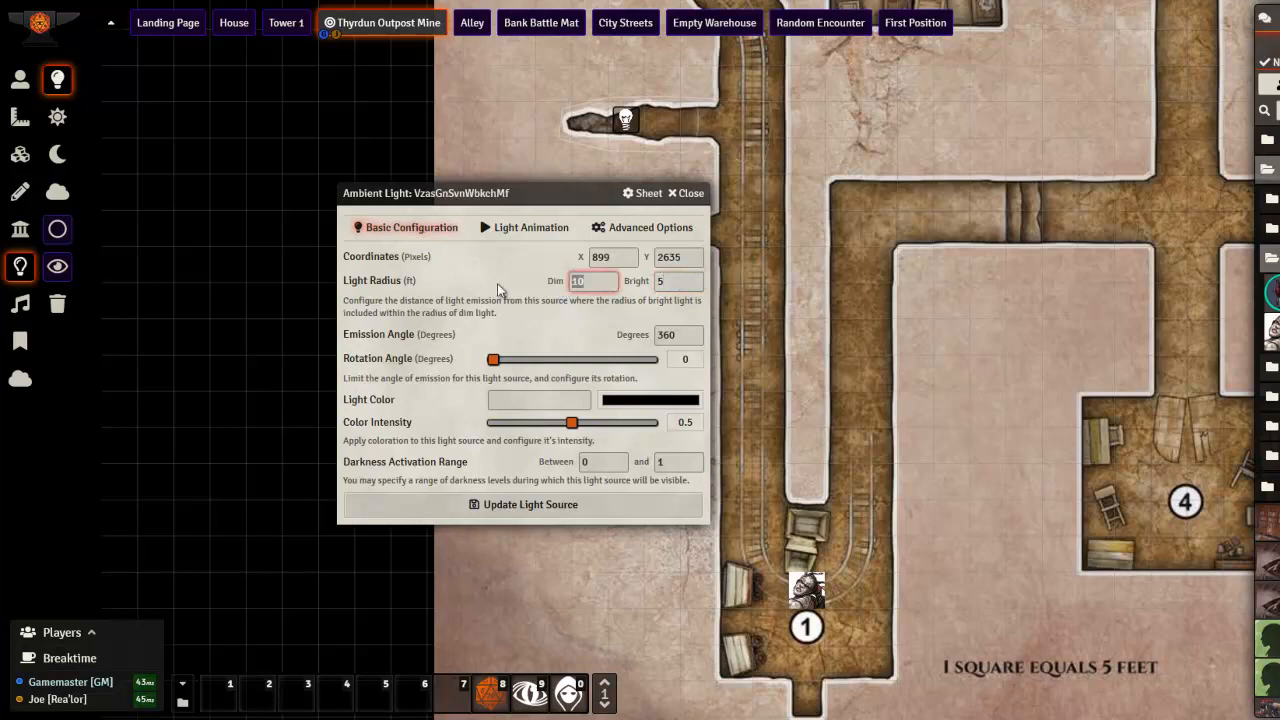
text(40)
key(Tab)
text(30)
key(BackSpace)
key(BackSpace)
text(20)
key(Tab)
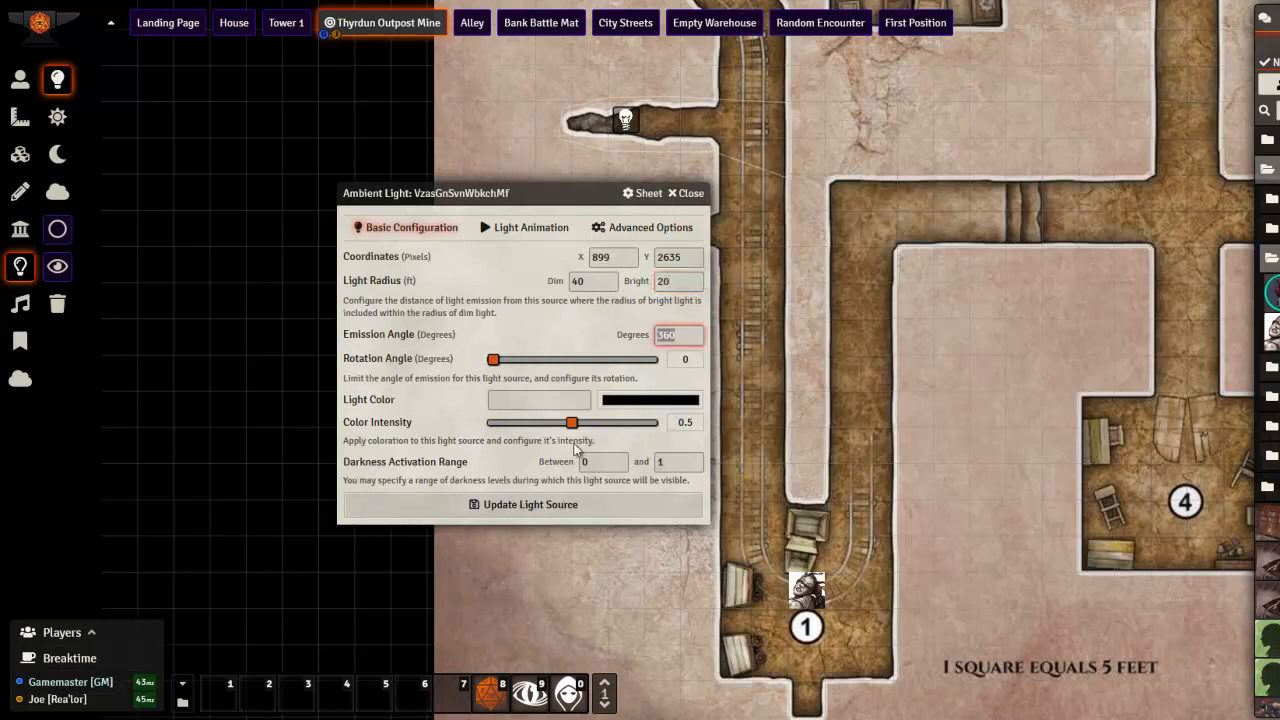
Set the side tunnel light's color to red, #d9060c.
click(612, 402)
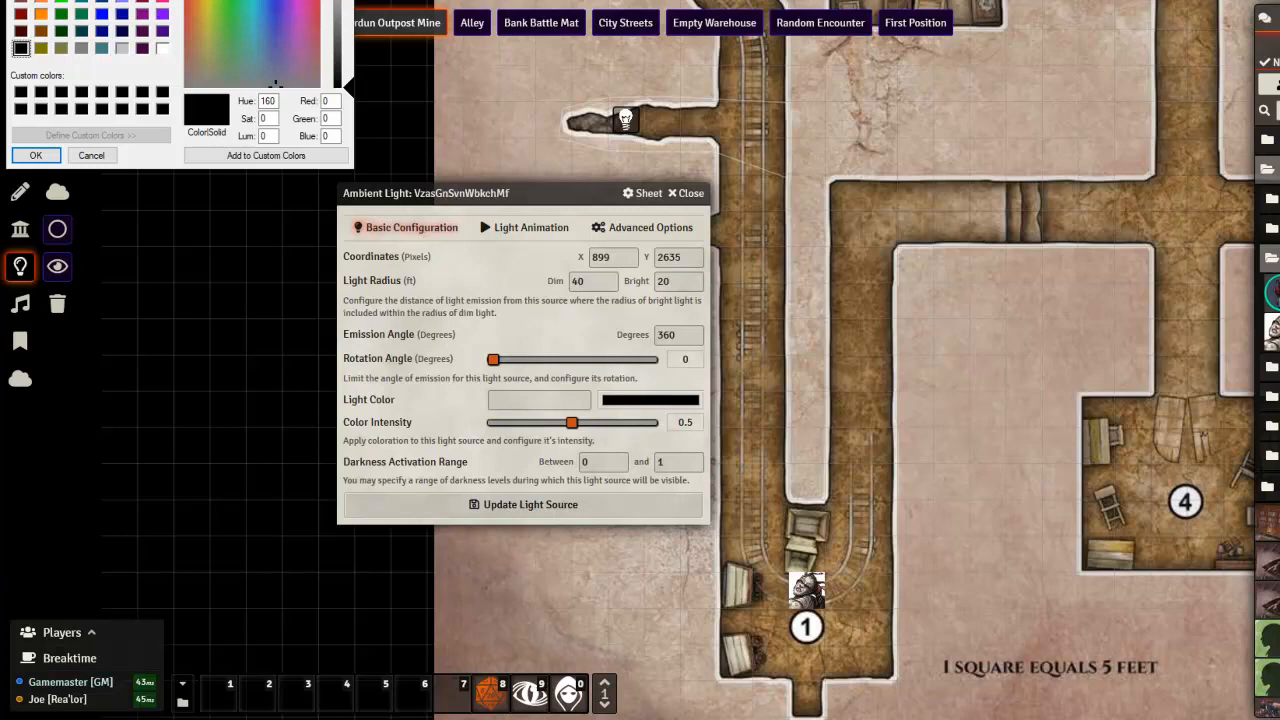
click(319, 7)
click(350, 12)
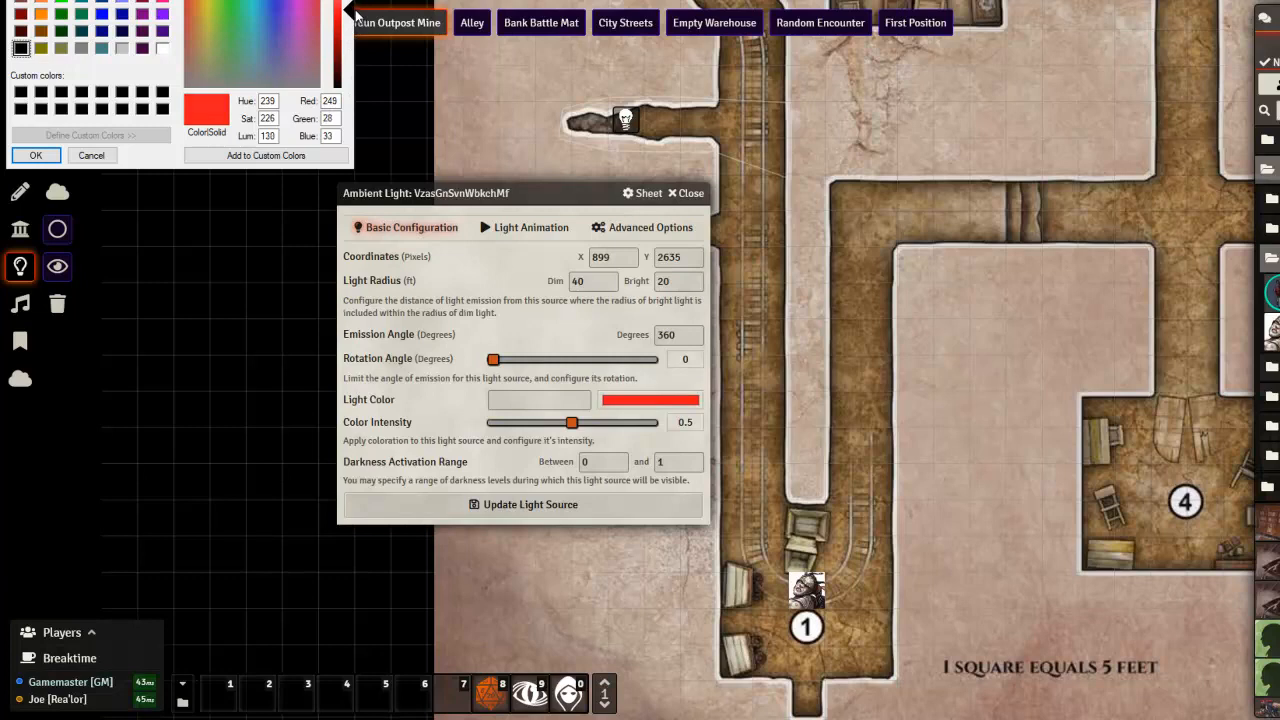
click(35, 155)
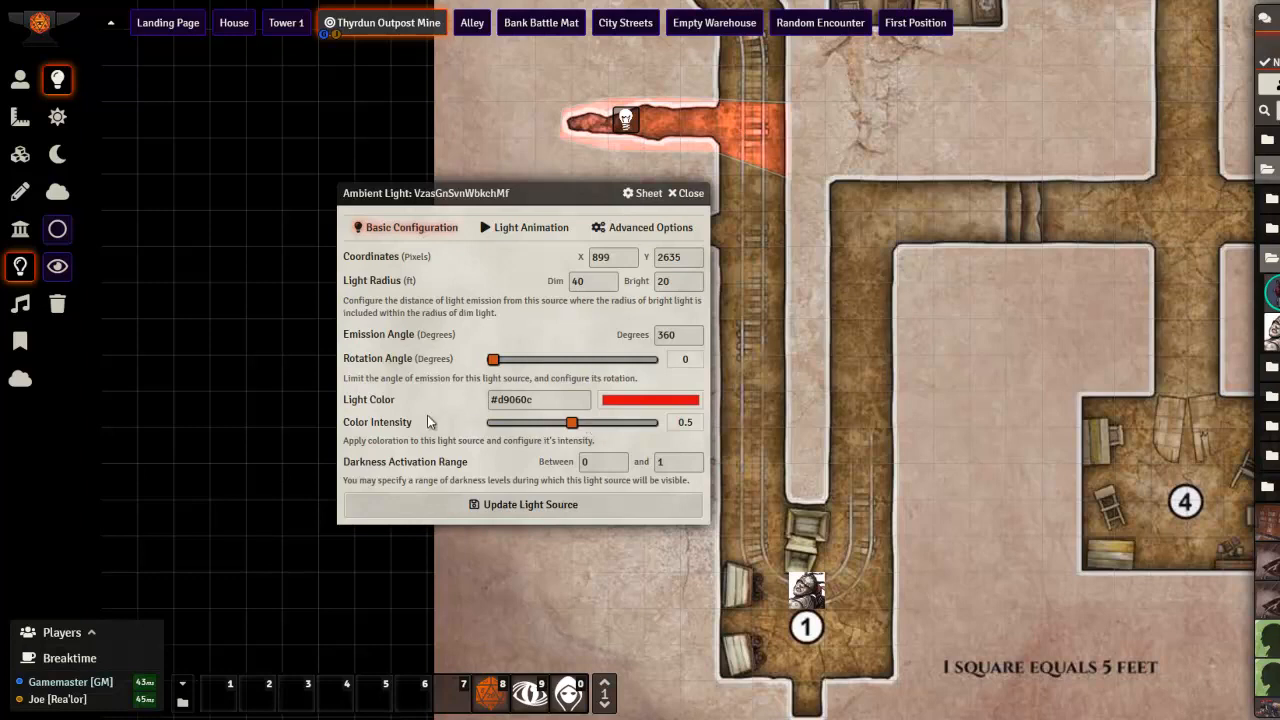
Try color intensities of 0.9 and 0.45 for the red light.
click(532, 423)
drag(532, 424, 638, 422)
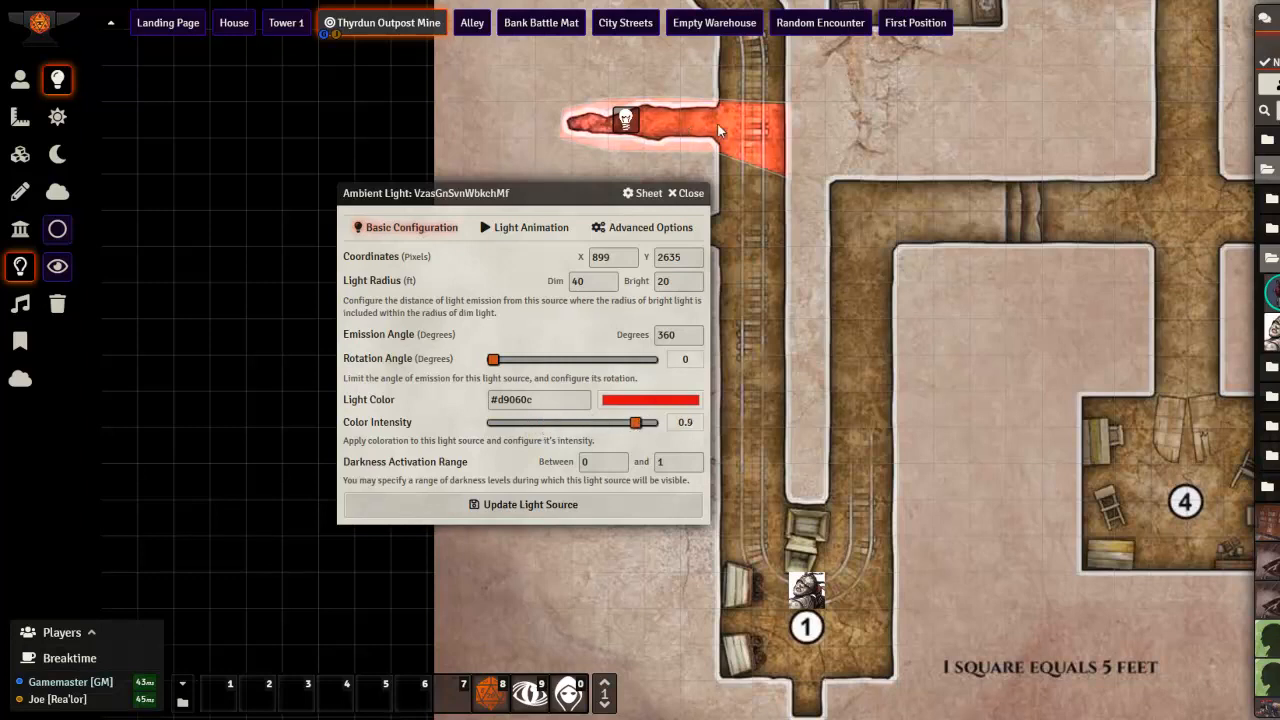
drag(636, 422, 567, 427)
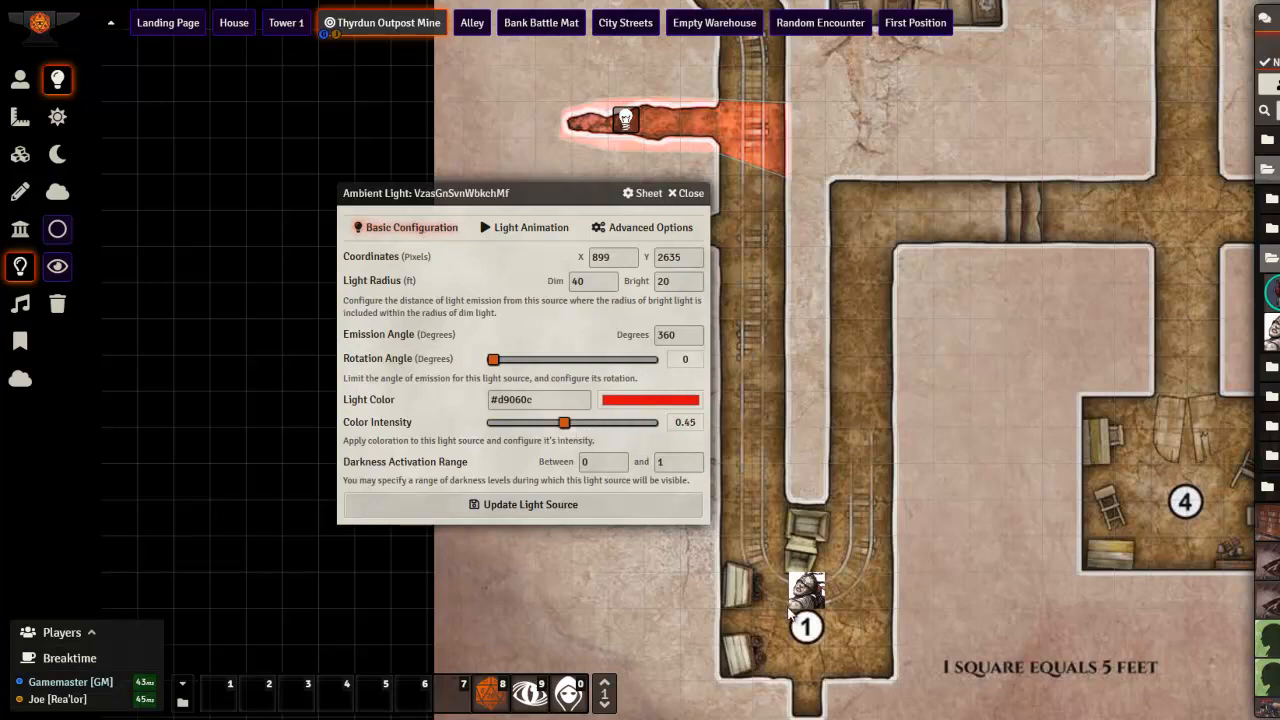
Move the token from room 1 up the track corridor to the mouth of the red-lit side tunnel.
click(20, 80)
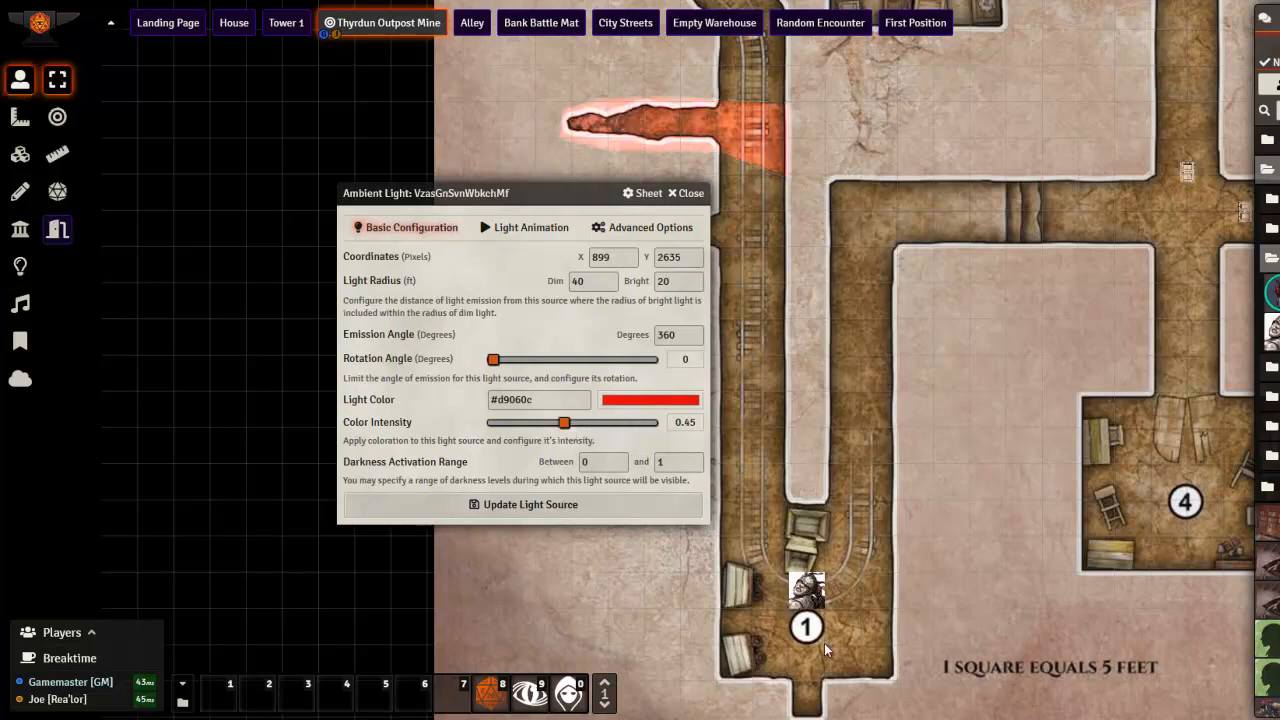
click(808, 595)
drag(752, 140, 752, 140)
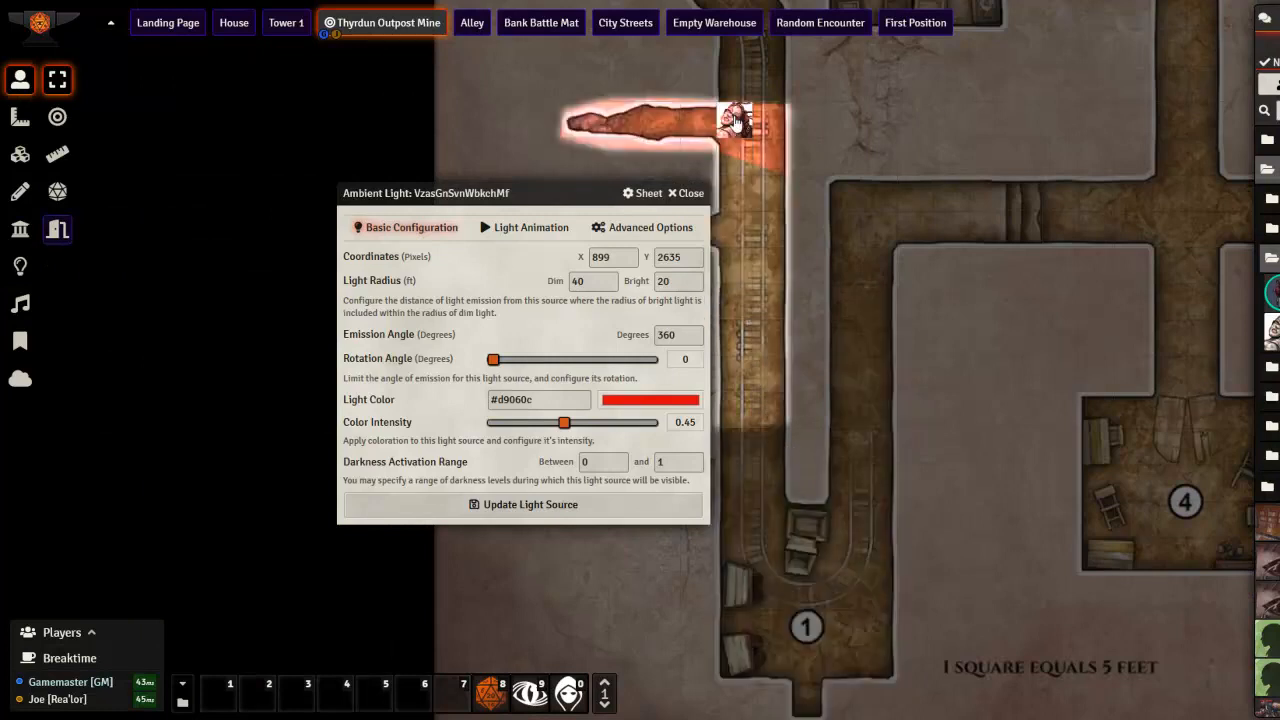
Set the red light's color intensity to 0.2, and try a Darkness Activation Range minimum of 0.7 before restoring it to 0.
click(613, 423)
drag(614, 428, 527, 431)
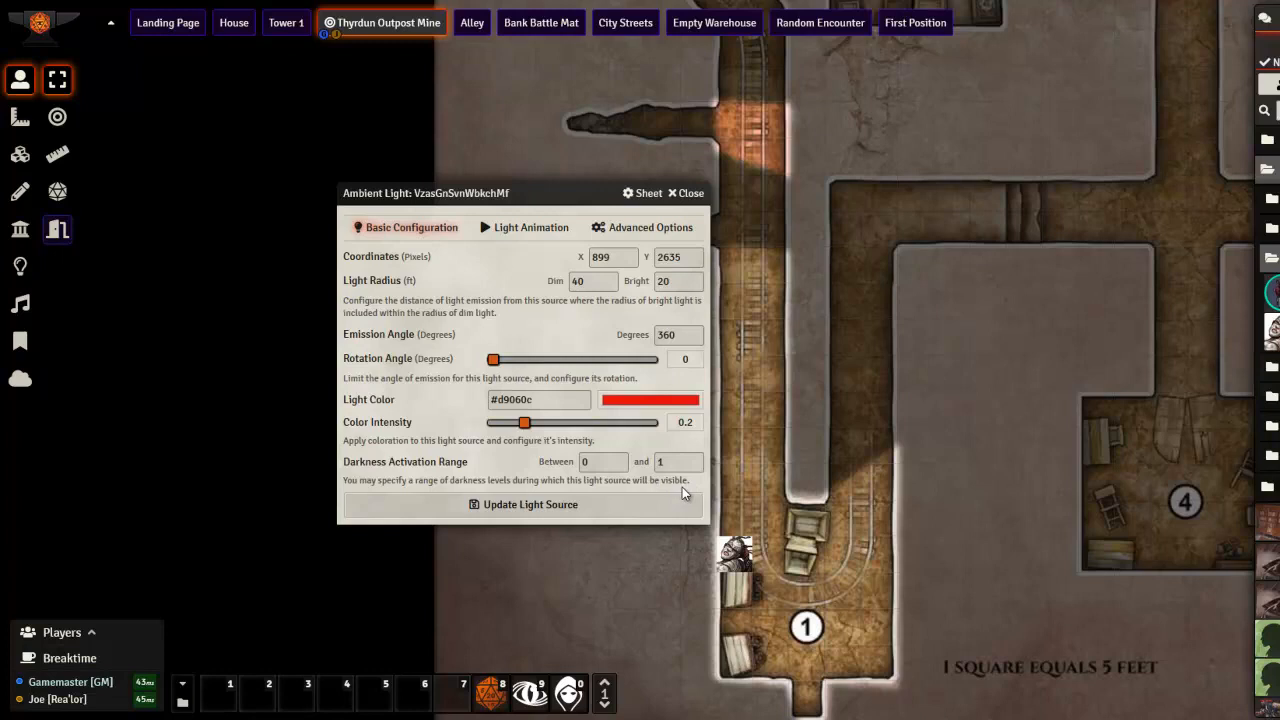
click(604, 461)
text(.7)
key(Tab)
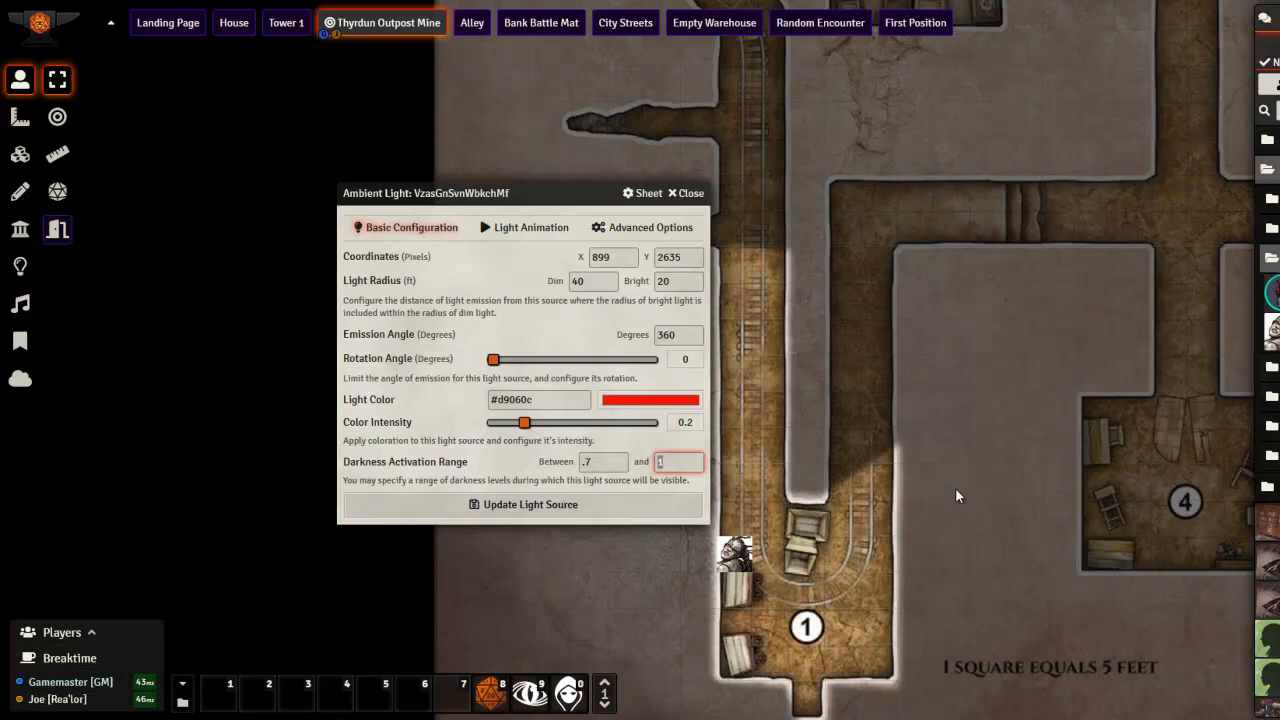
click(620, 463)
key(BackSpace)
key(BackSpace)
text(0)
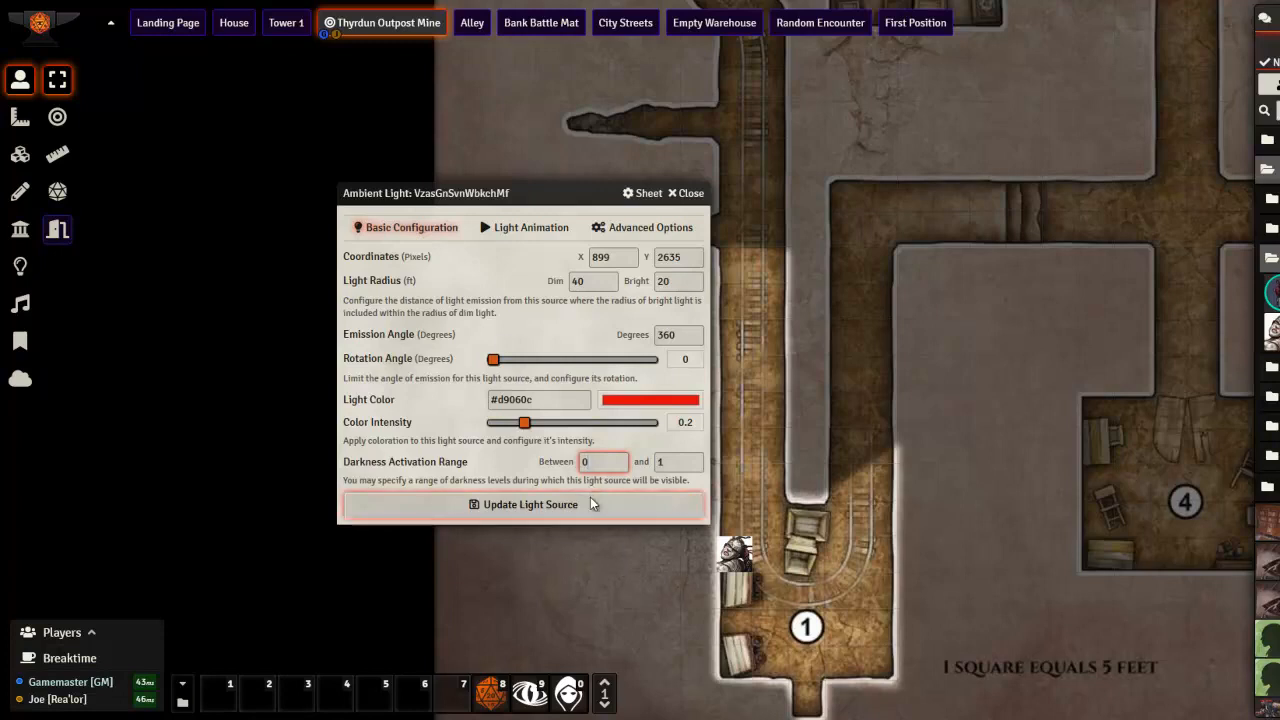
Try the Chroma, Hexa Dome and Swirling Fog animation types on the red side tunnel light.
drag(453, 193, 399, 214)
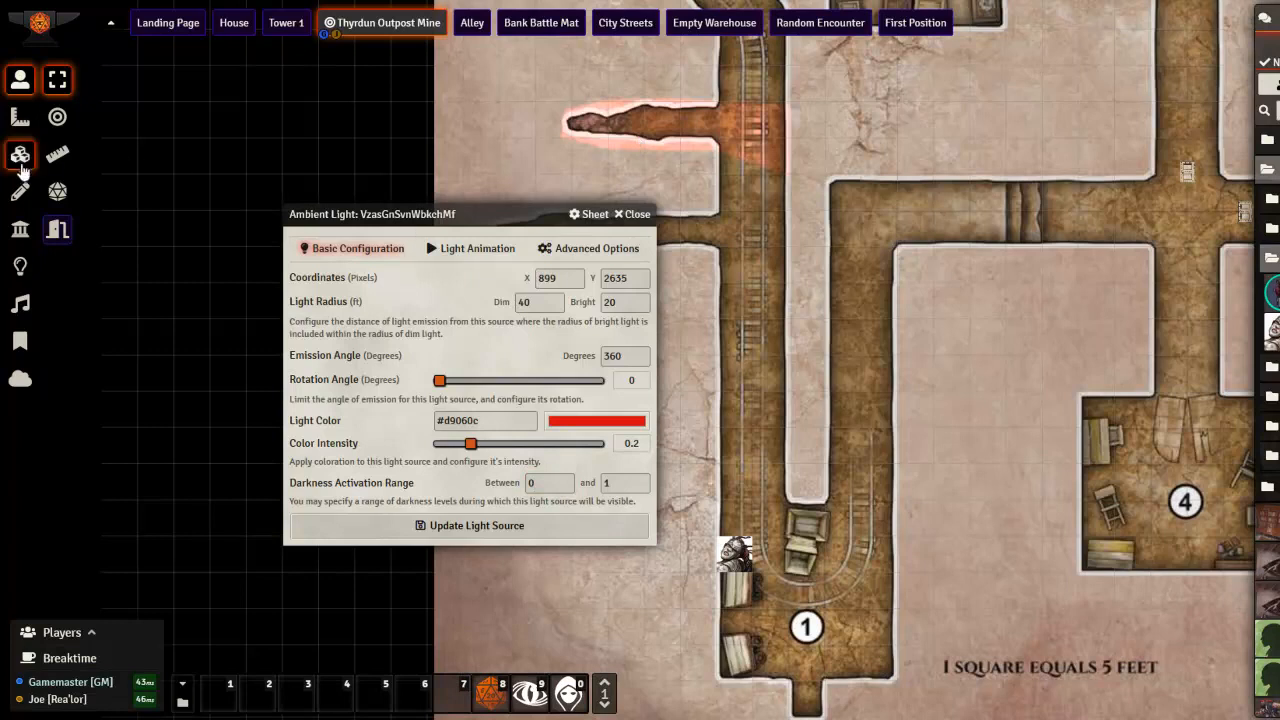
click(20, 266)
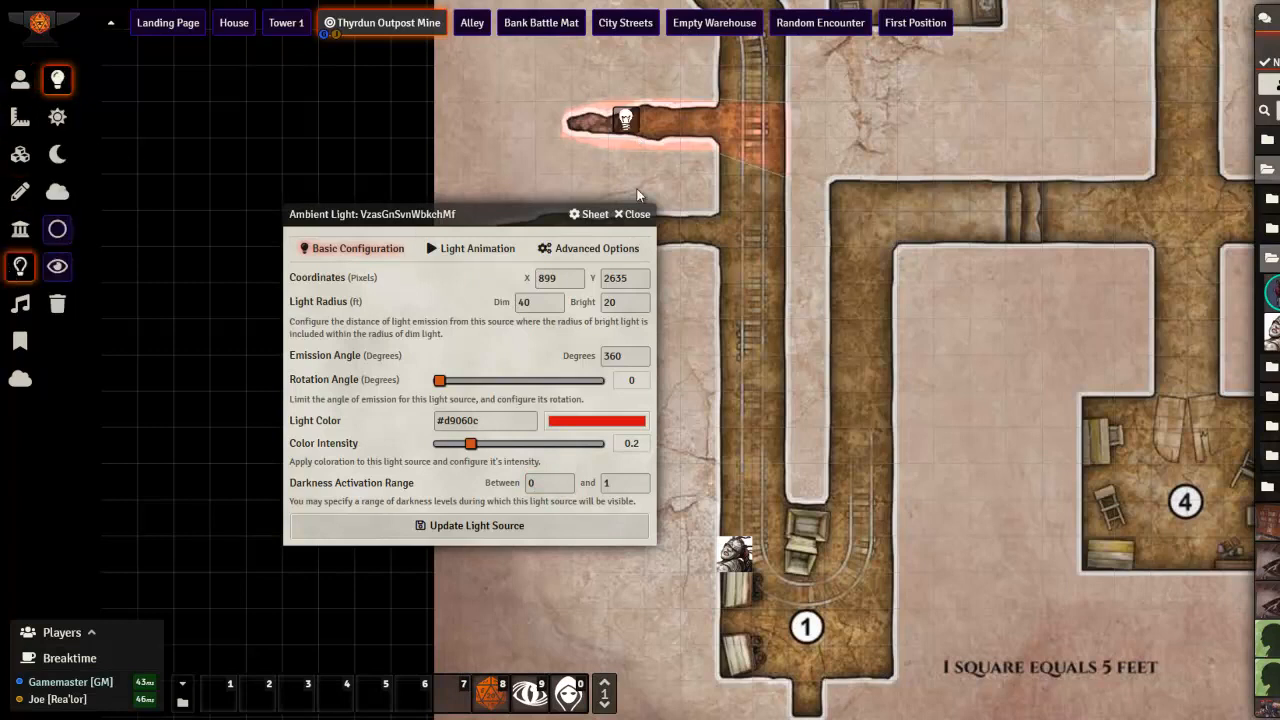
click(446, 253)
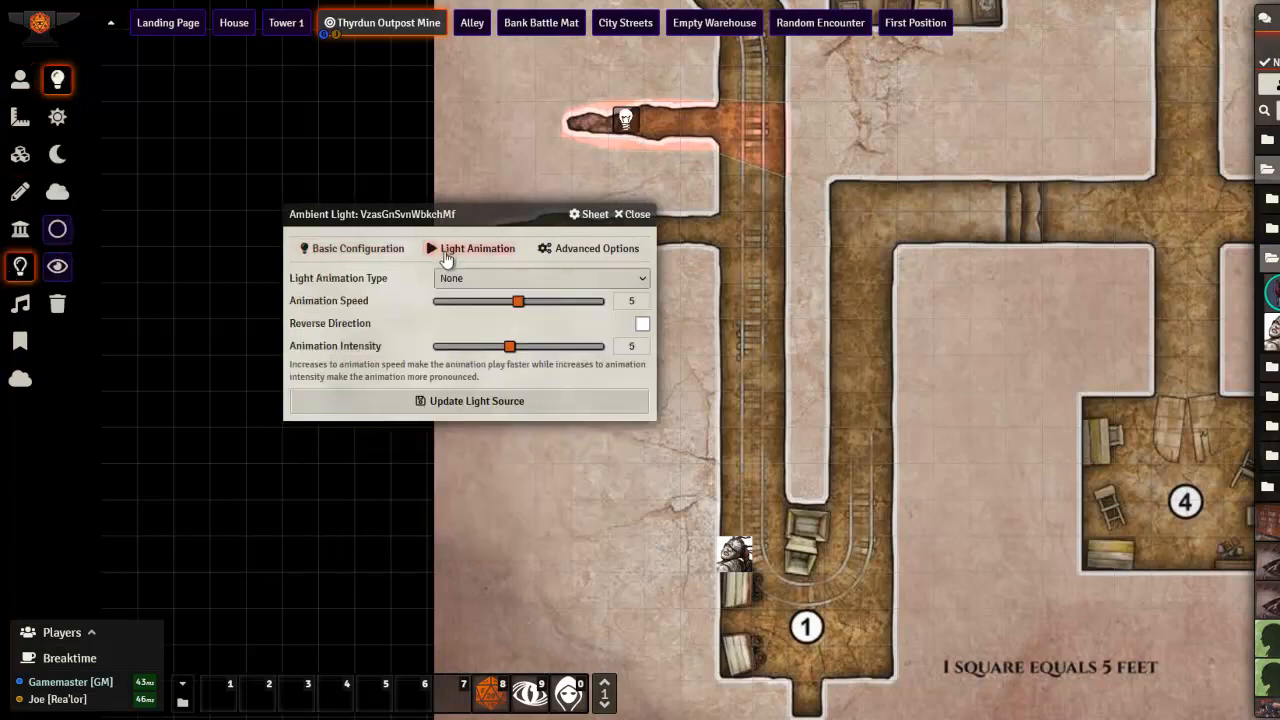
click(510, 279)
click(474, 358)
click(563, 276)
click(505, 476)
scroll(722, 226, up, 2)
drag(793, 122, 814, 477)
scroll(797, 511, up, 3)
scroll(804, 548, up, 6)
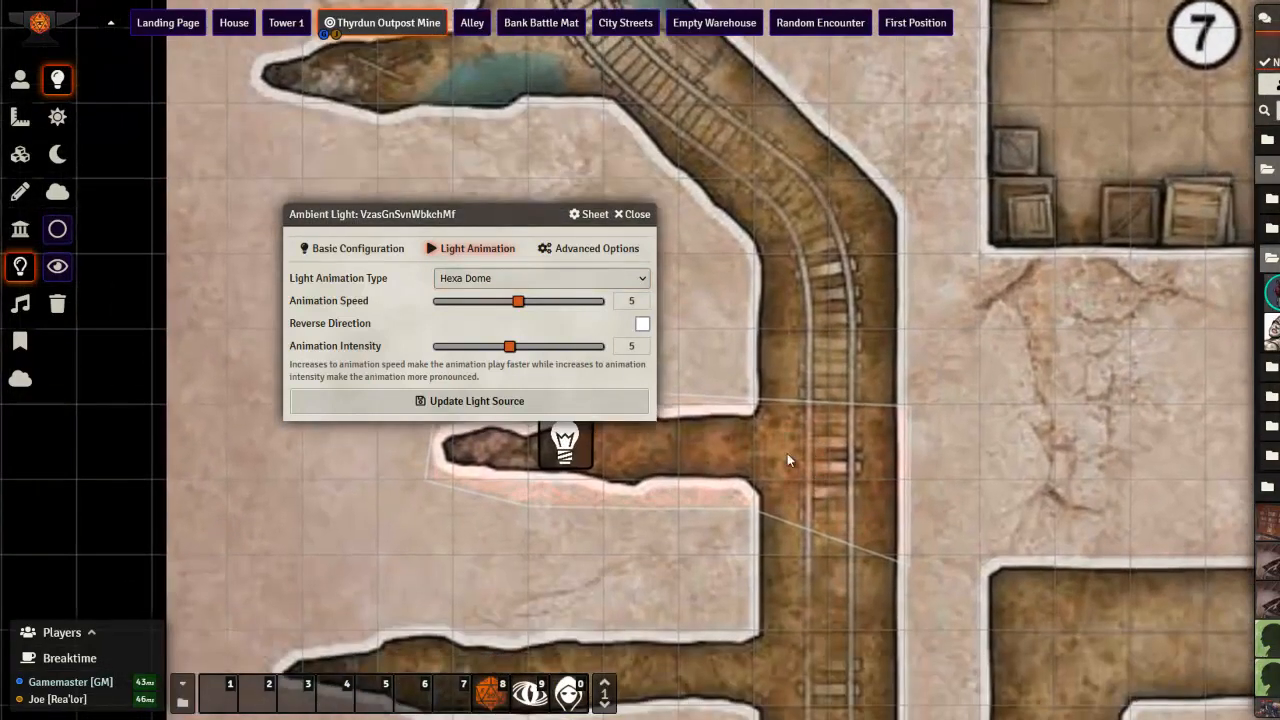
click(494, 275)
click(499, 401)
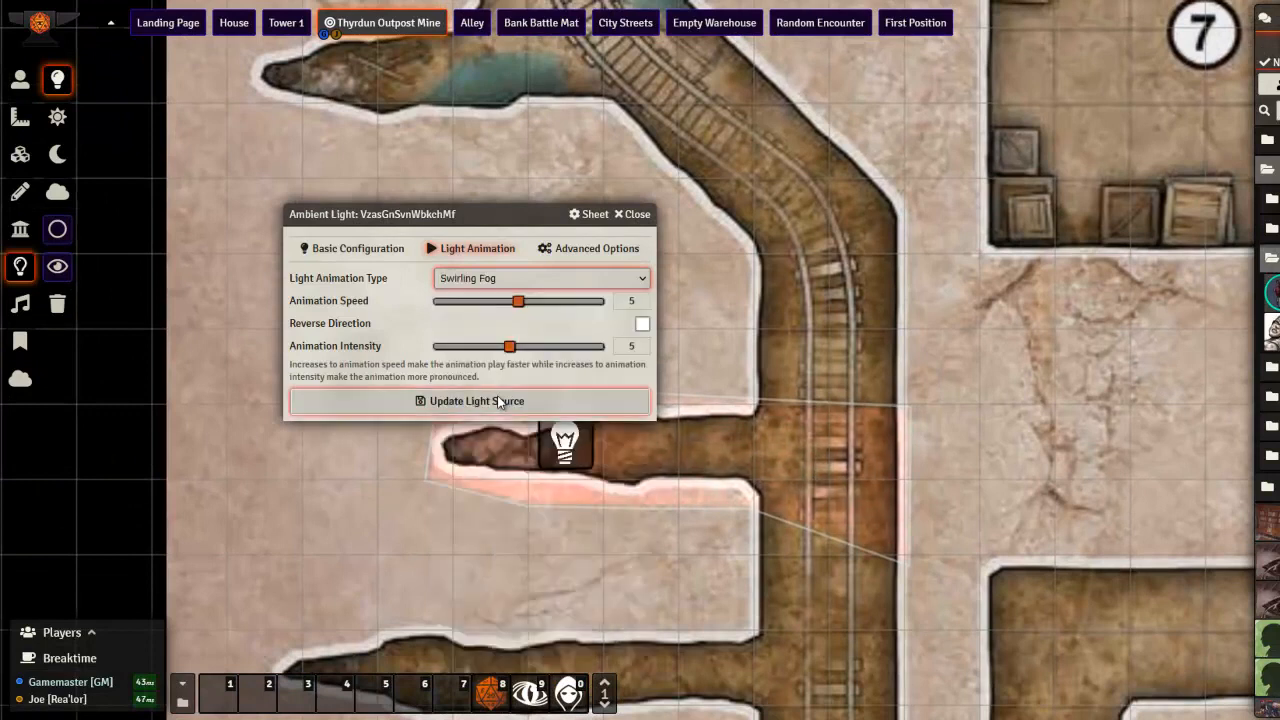
Set the red light's color intensity to 0.85.
click(340, 249)
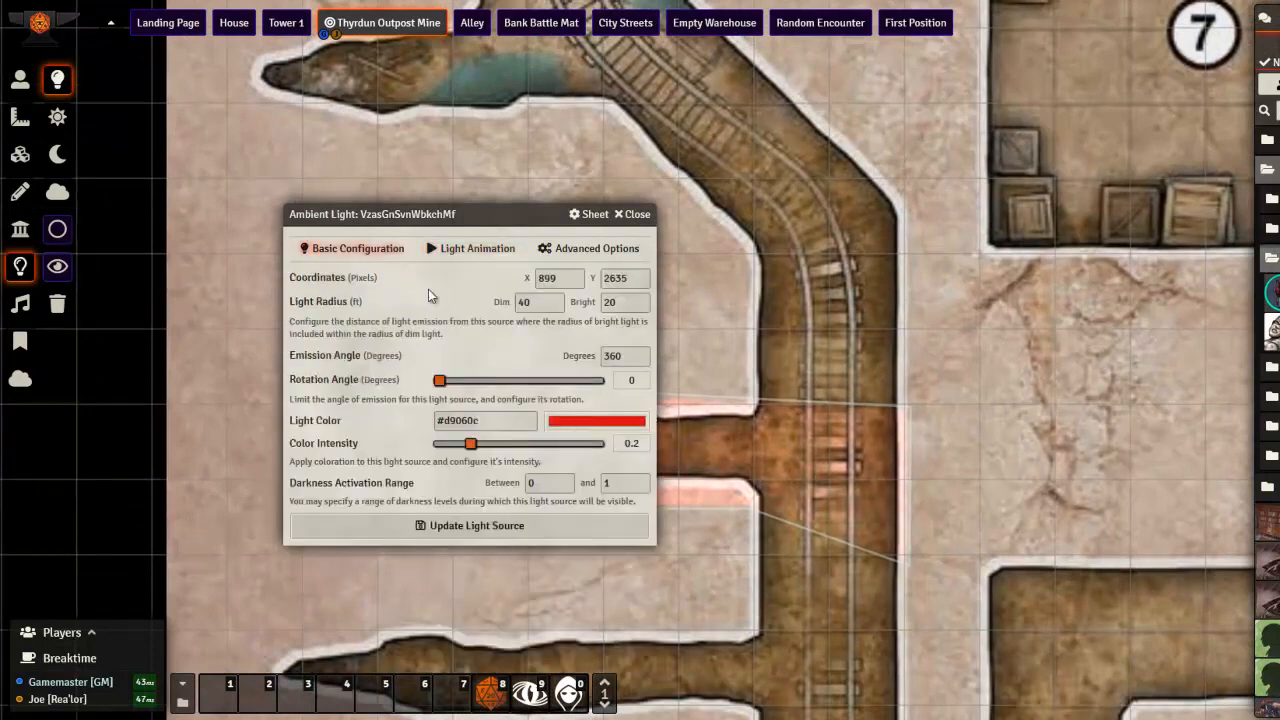
click(550, 446)
drag(549, 446, 573, 446)
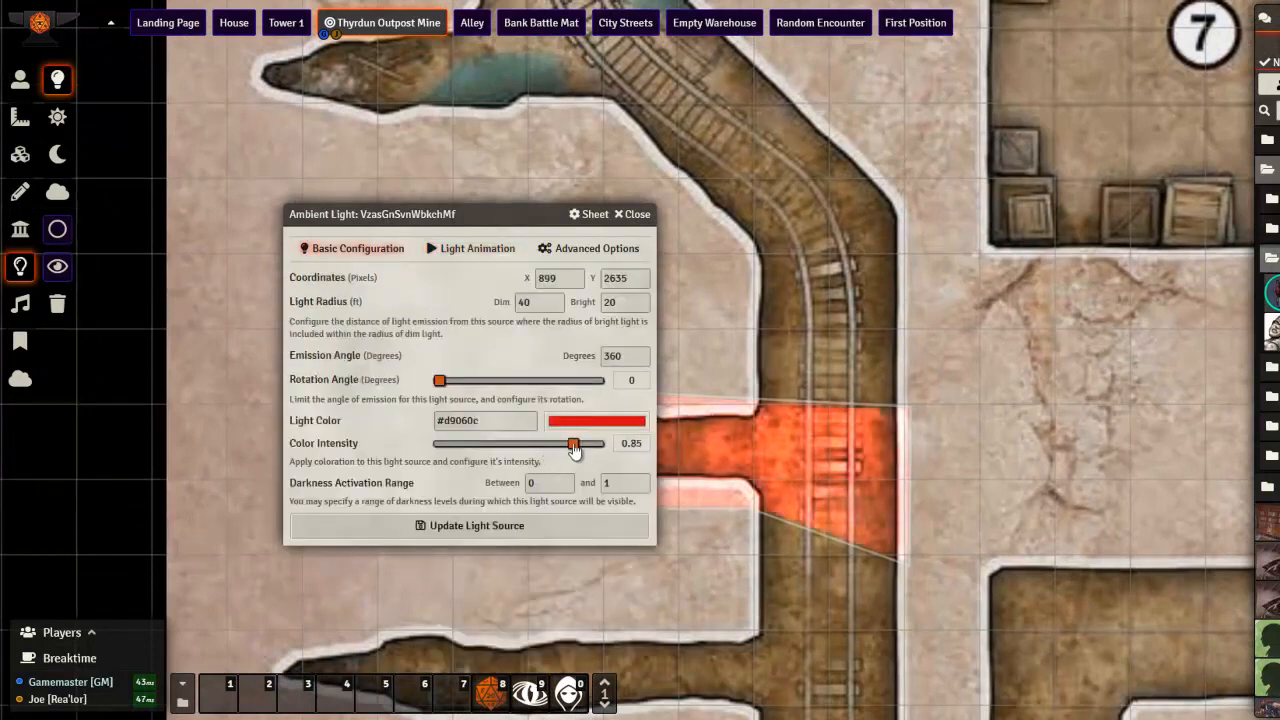
Try the Energy Field, Pulse, Chroma and Pulsing Wave animation types on the red light.
click(437, 254)
click(455, 283)
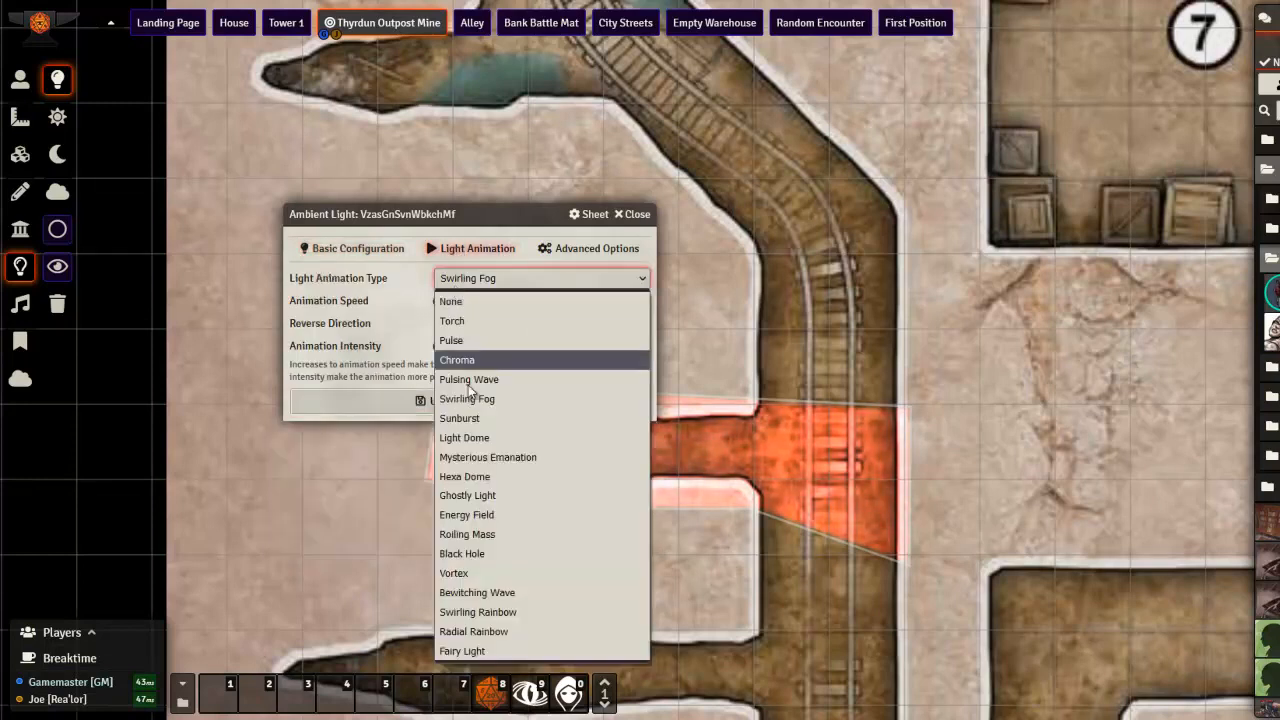
click(474, 516)
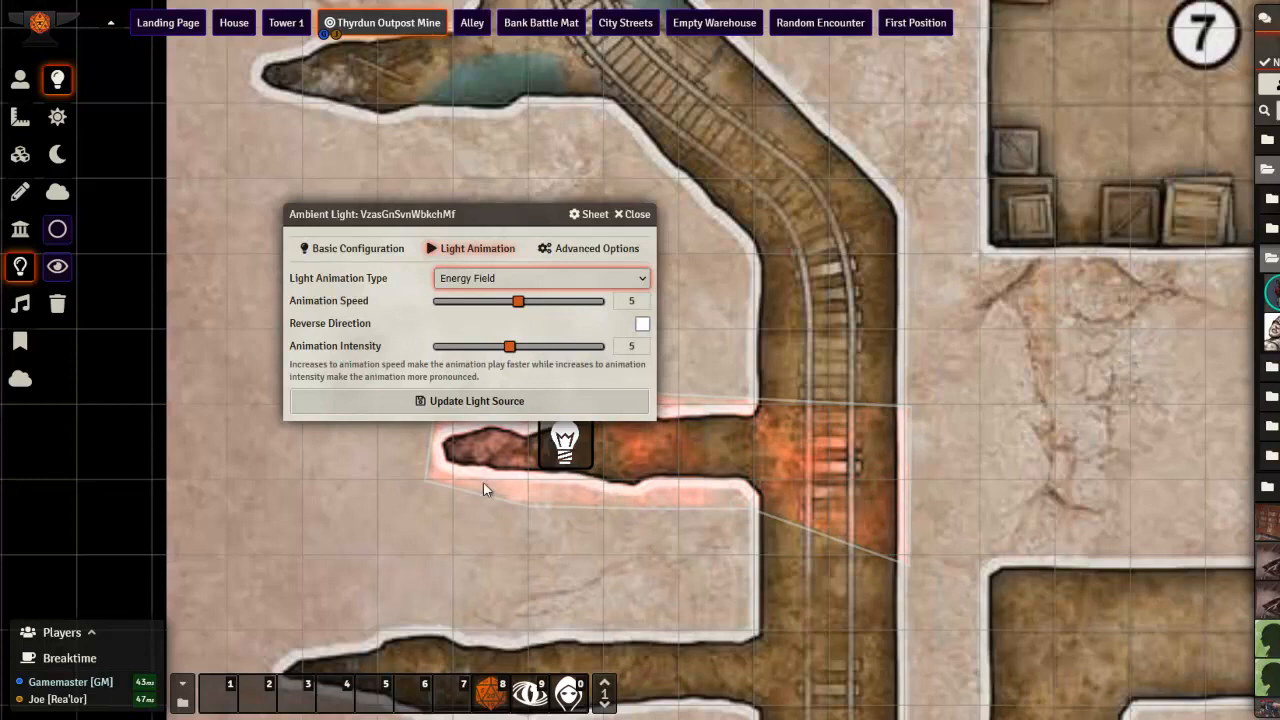
click(497, 284)
click(451, 340)
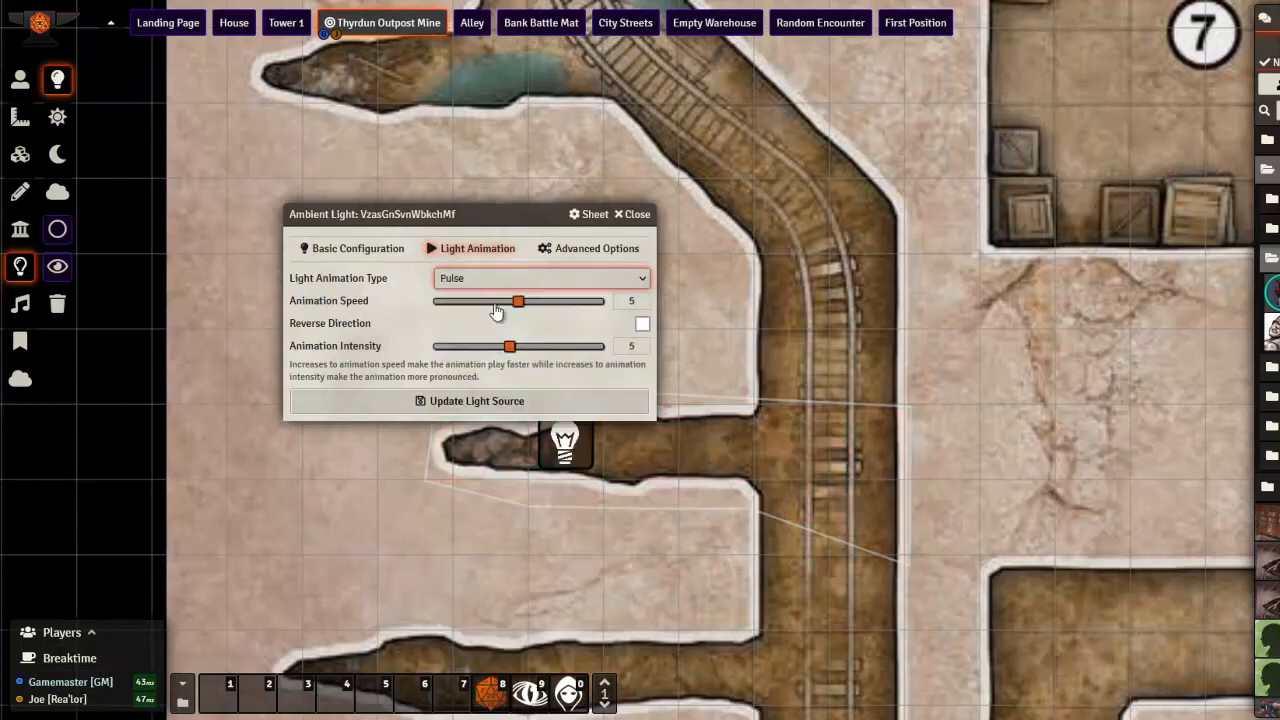
click(500, 288)
click(480, 362)
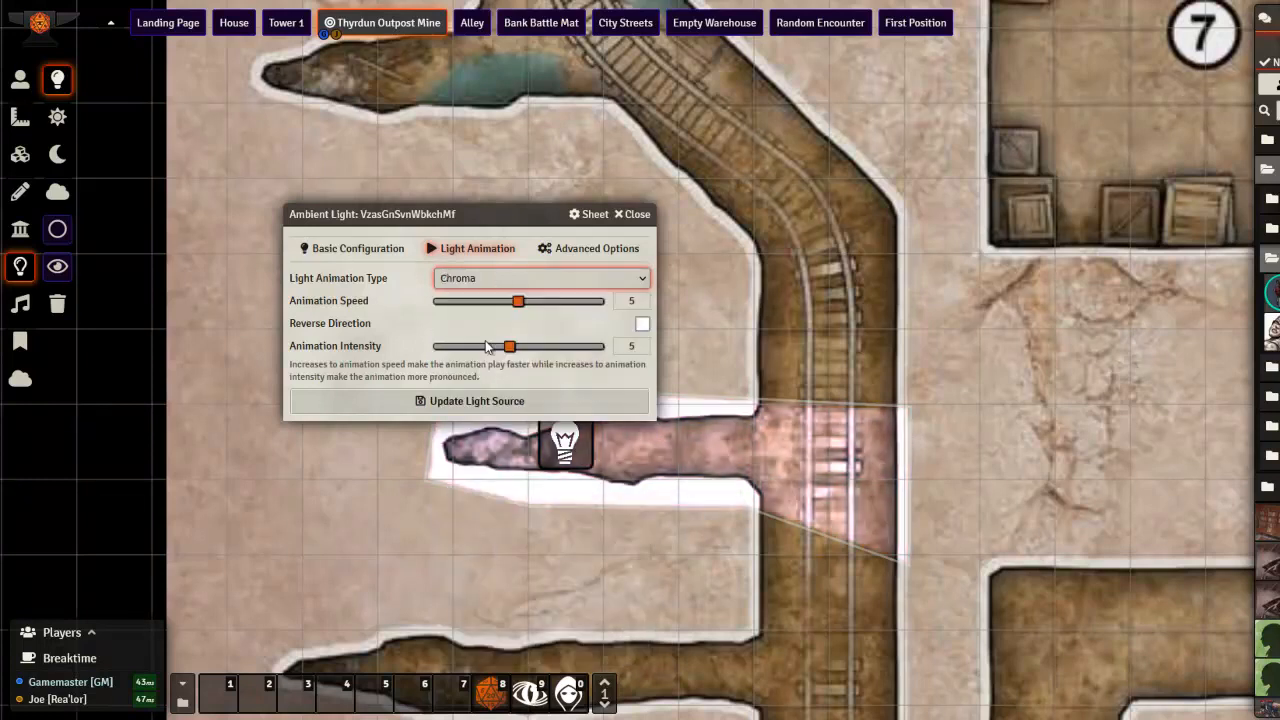
click(500, 284)
click(479, 378)
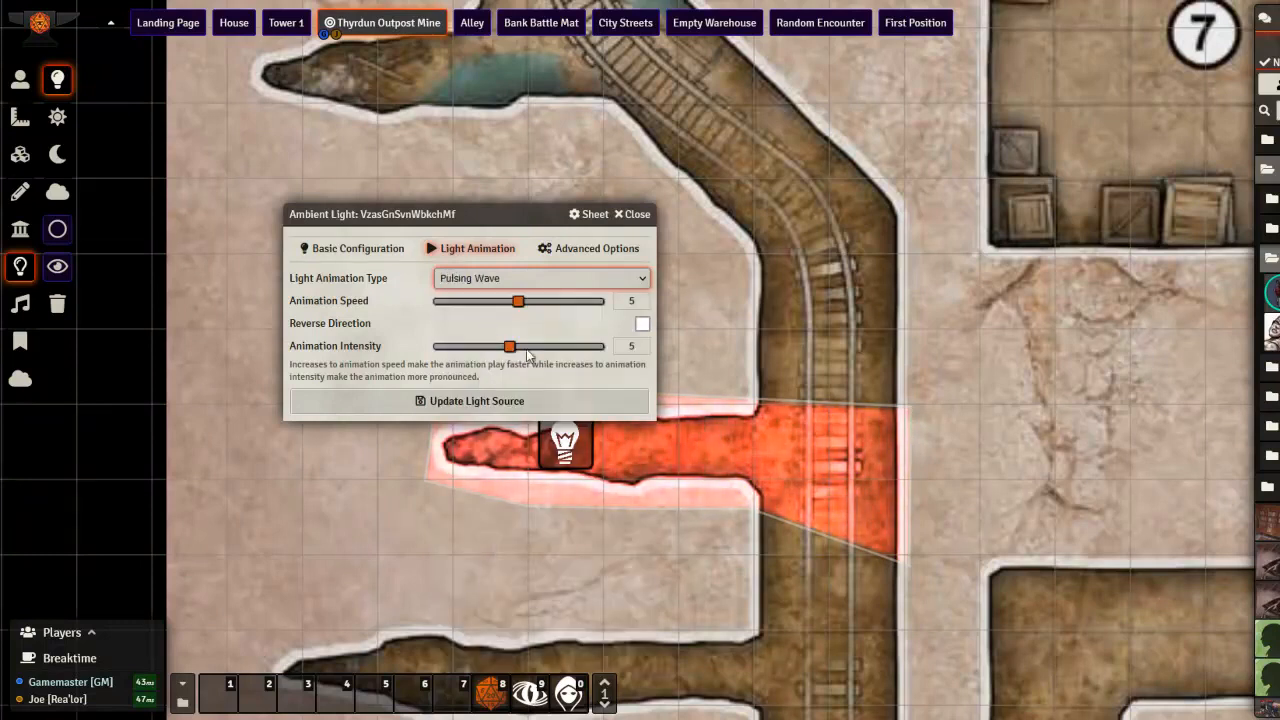
Set the red light's animation type to None and check its advanced options.
click(522, 279)
click(514, 299)
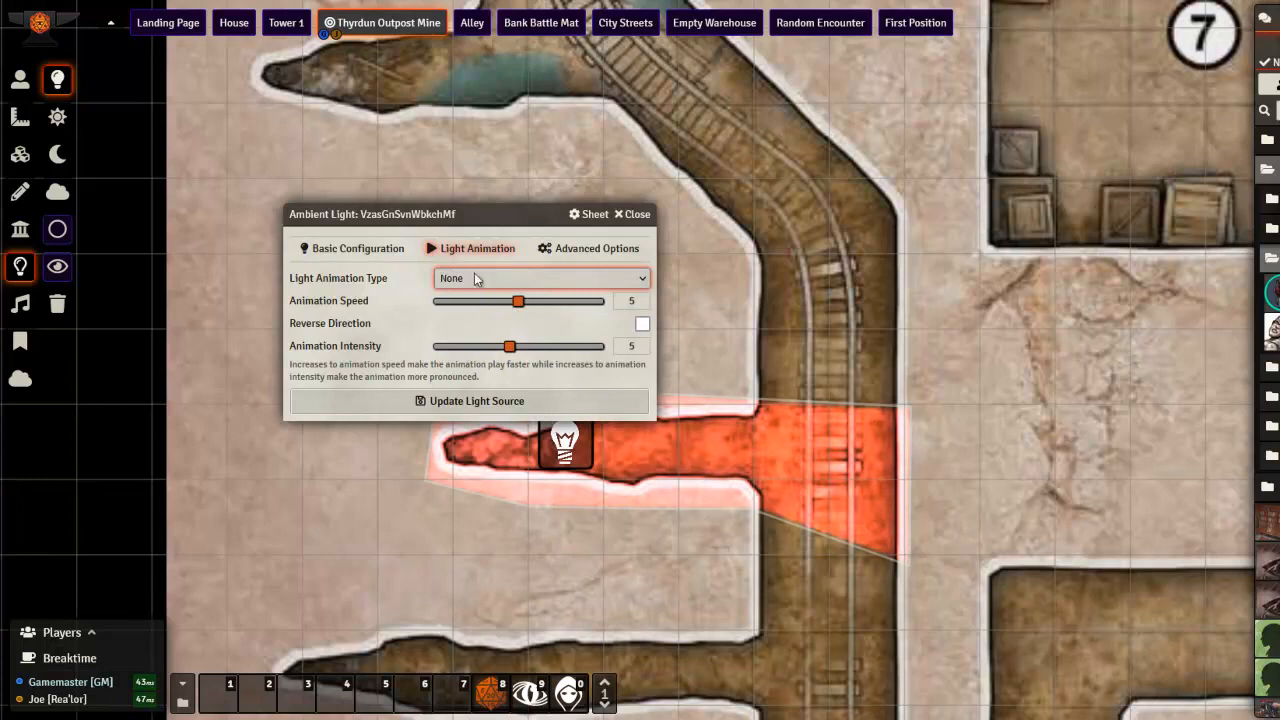
click(593, 246)
drag(491, 114, 498, 55)
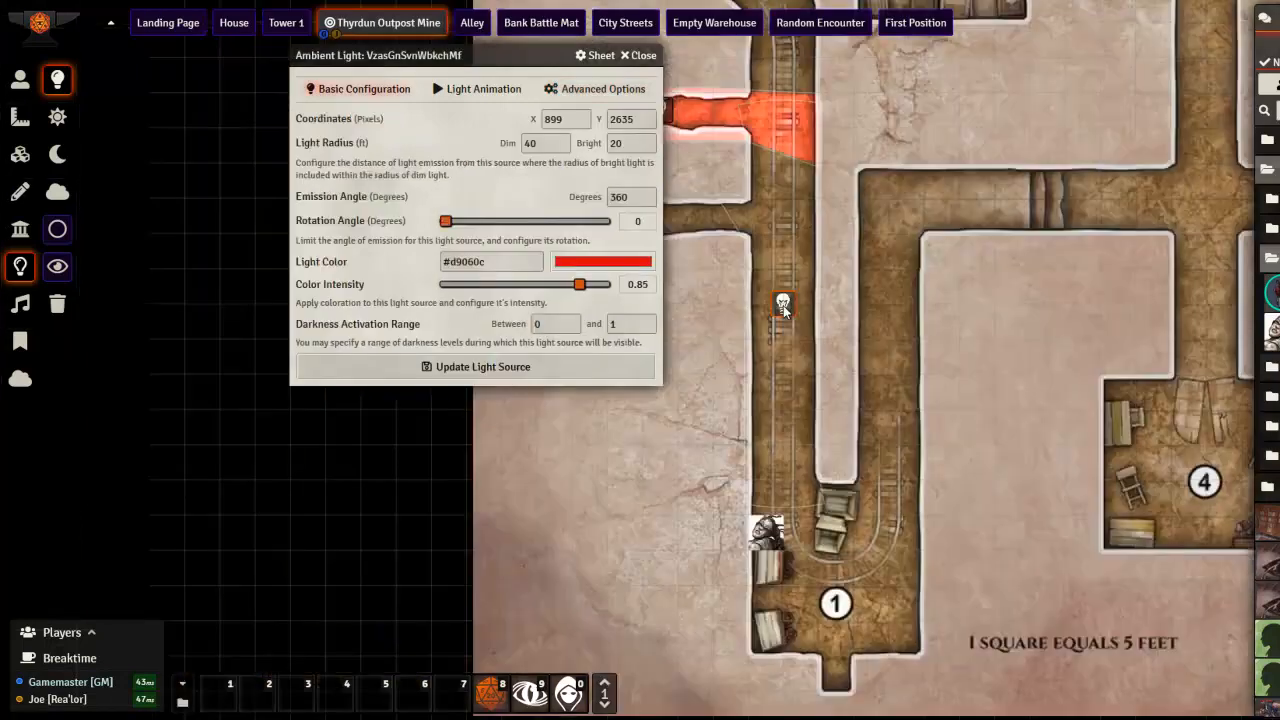
Close the red light's configuration and delete the light source in the track corridor above room 1.
click(655, 58)
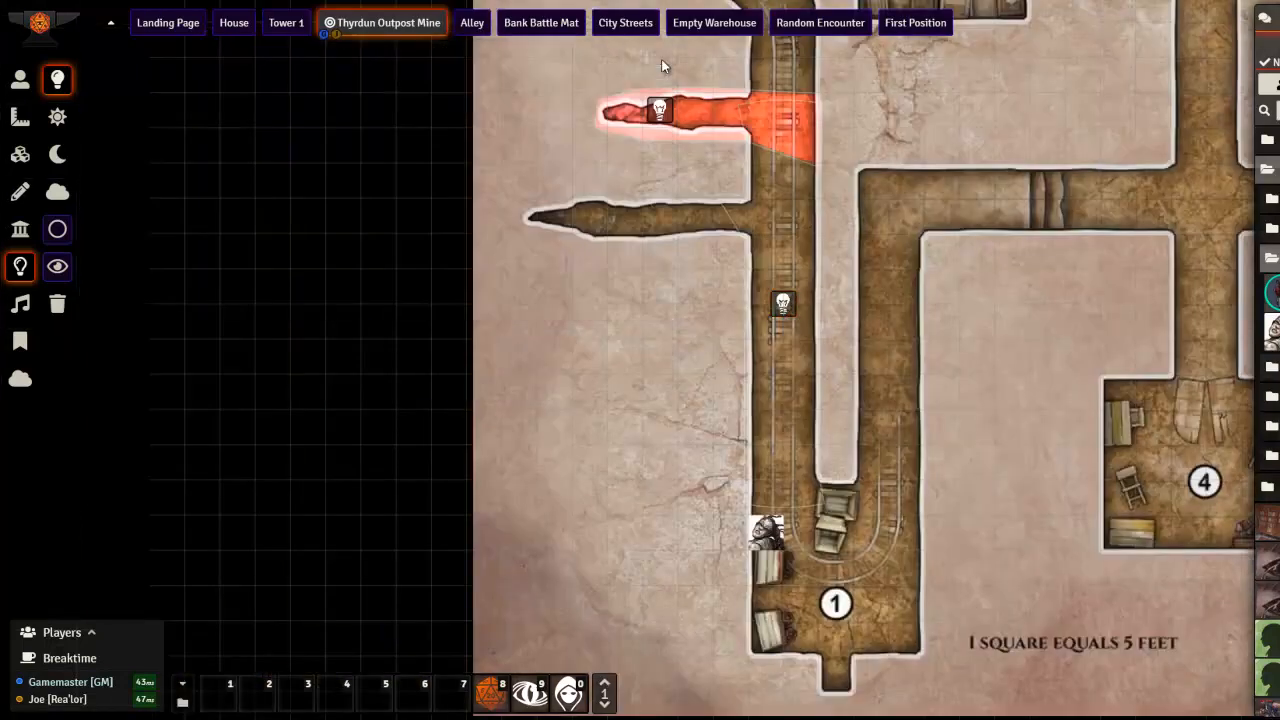
key(Delete)
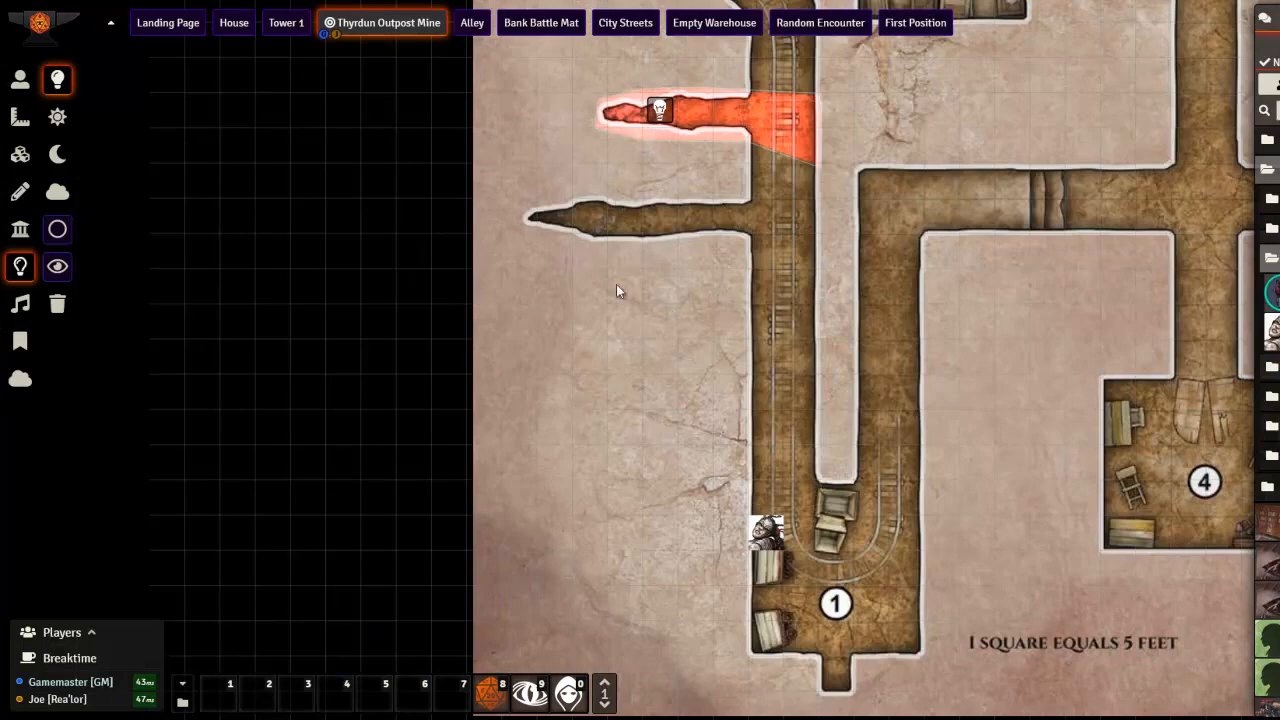
click(14, 270)
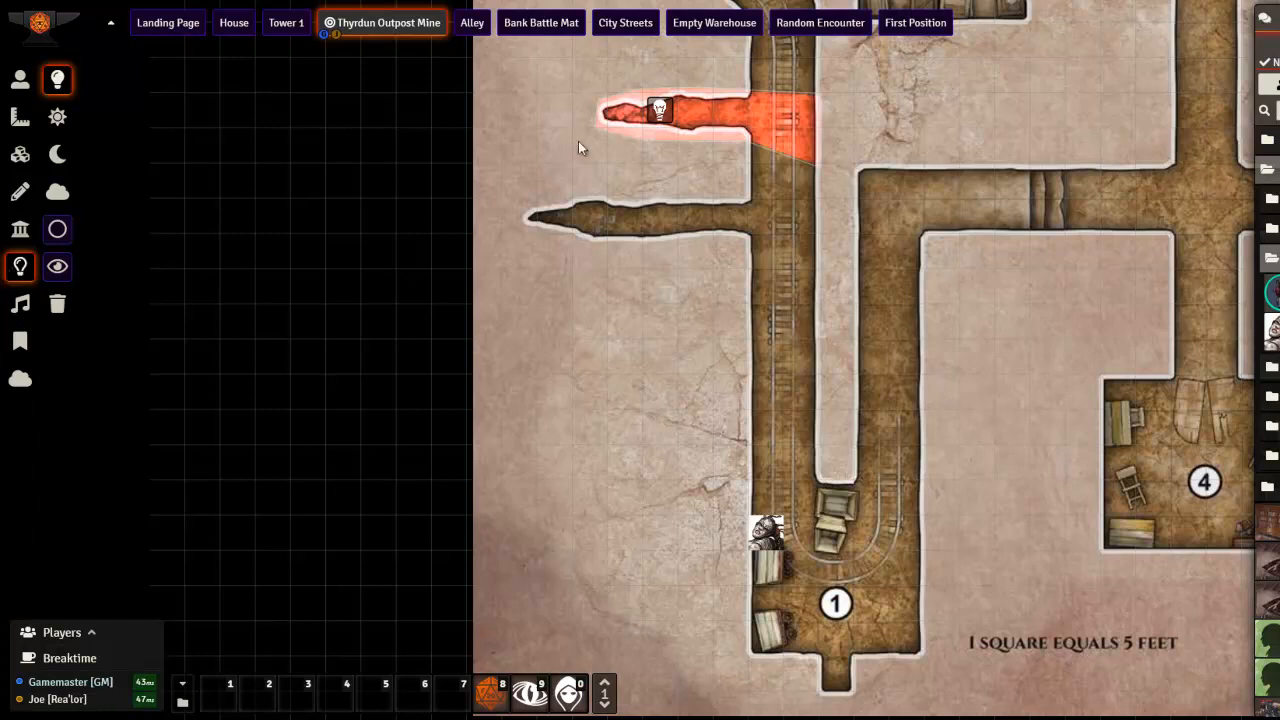
Turn off the red light in the upper side tunnel and move the token up the track corridor beside the side tunnels.
right_click(661, 110)
drag(722, 483, 621, 574)
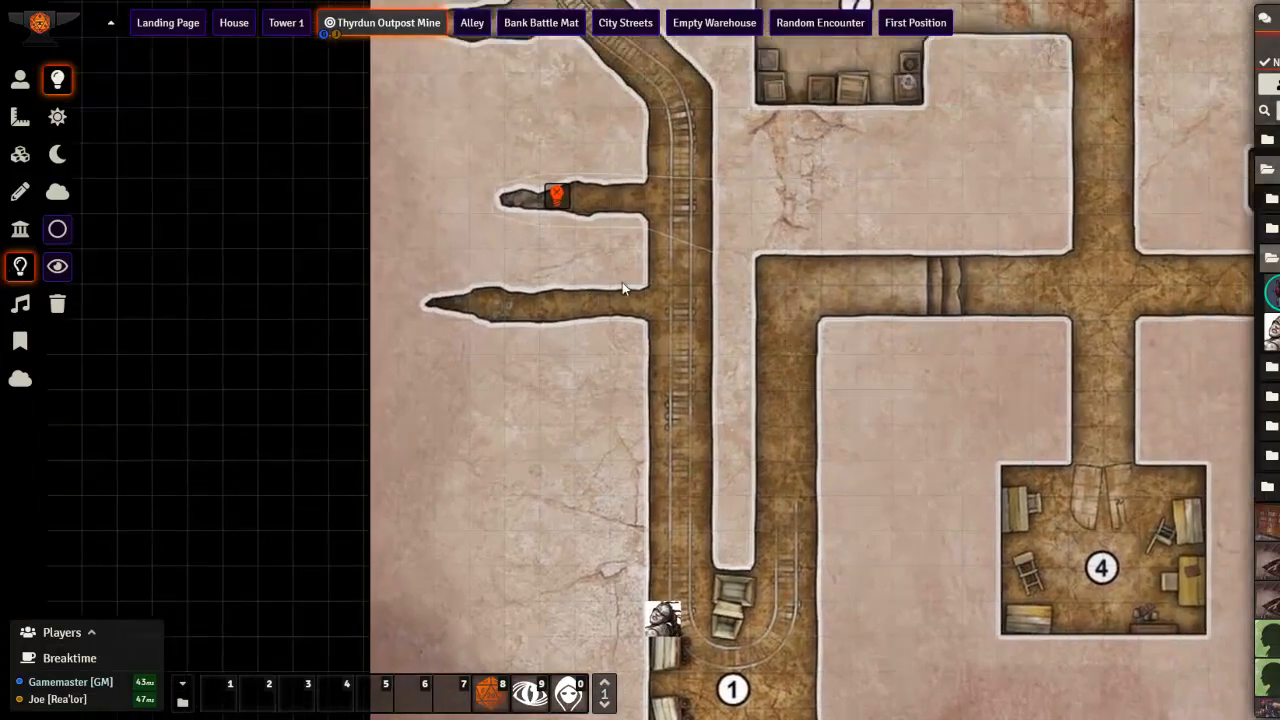
drag(622, 343, 615, 304)
click(20, 80)
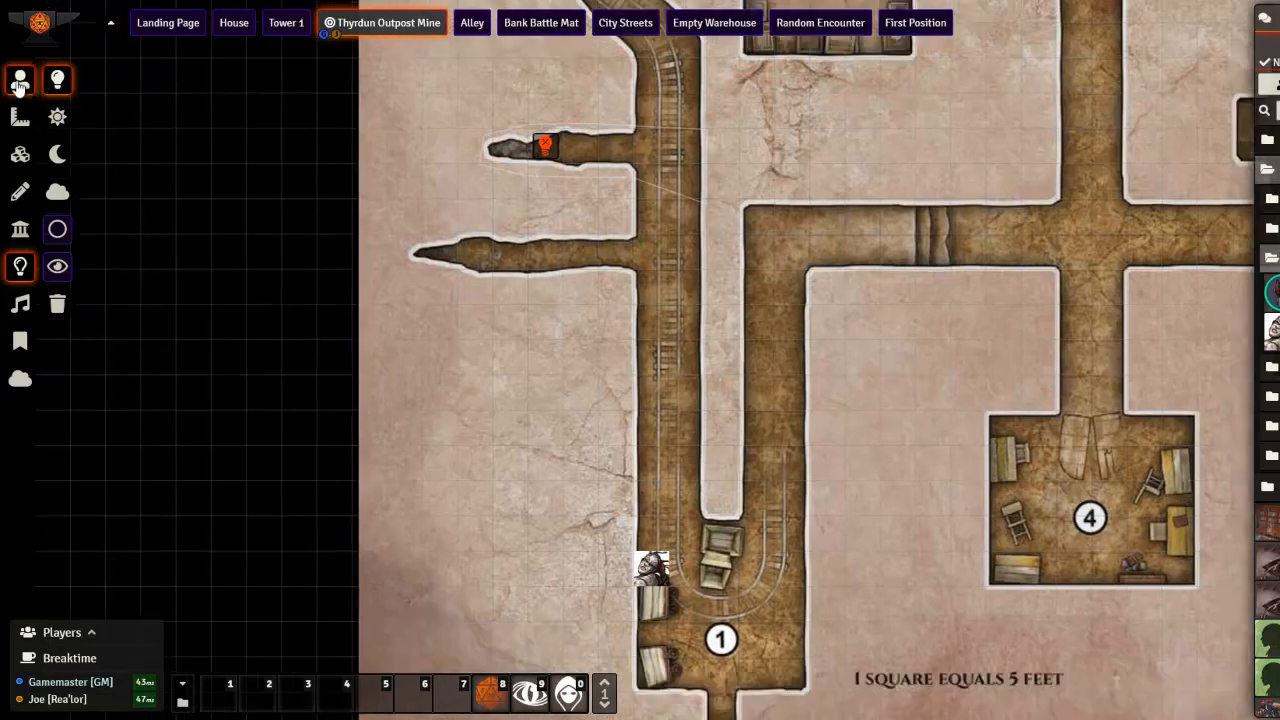
drag(660, 580, 672, 199)
drag(647, 183, 666, 292)
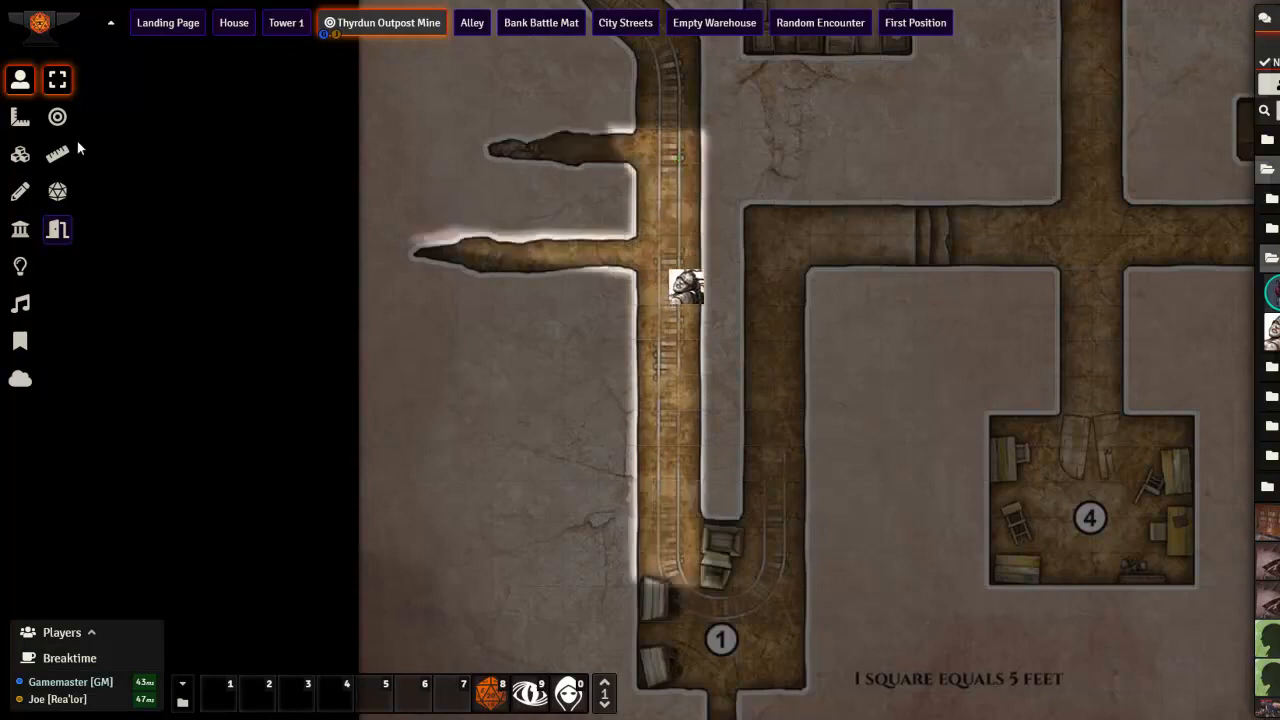
Turn the red light back on and select the token to check what it sees.
click(20, 266)
click(544, 148)
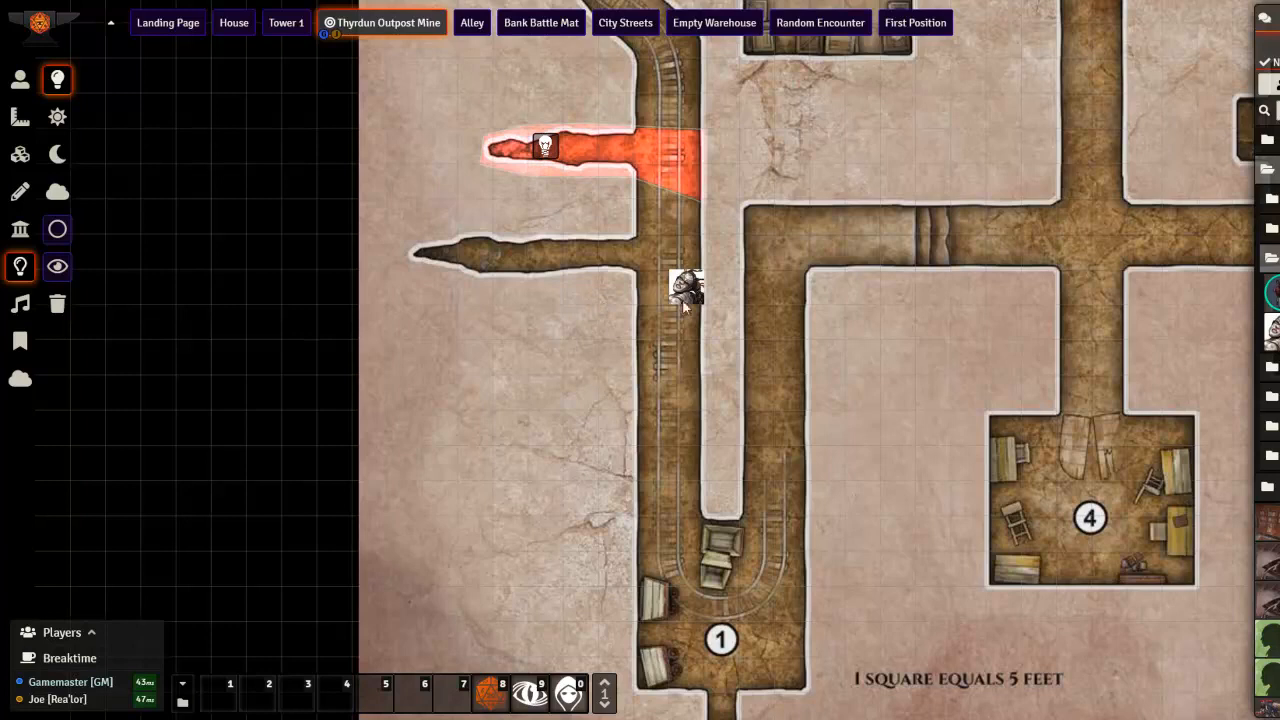
click(20, 80)
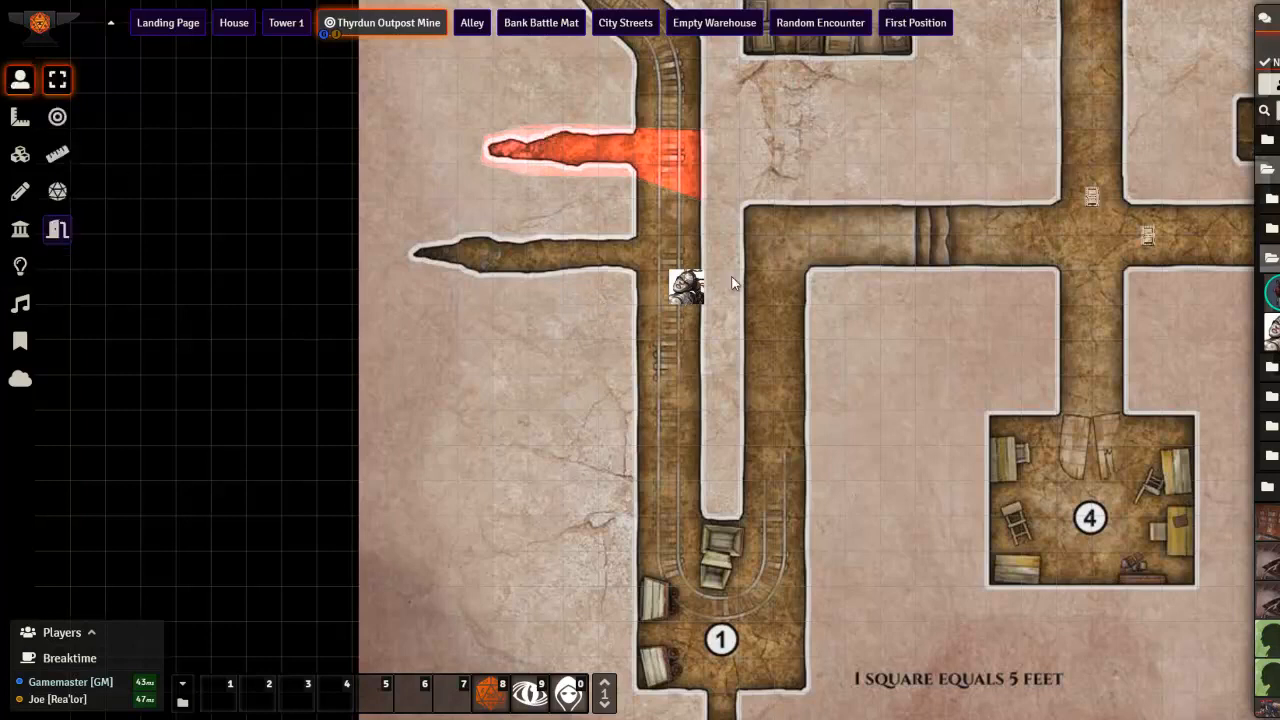
click(688, 290)
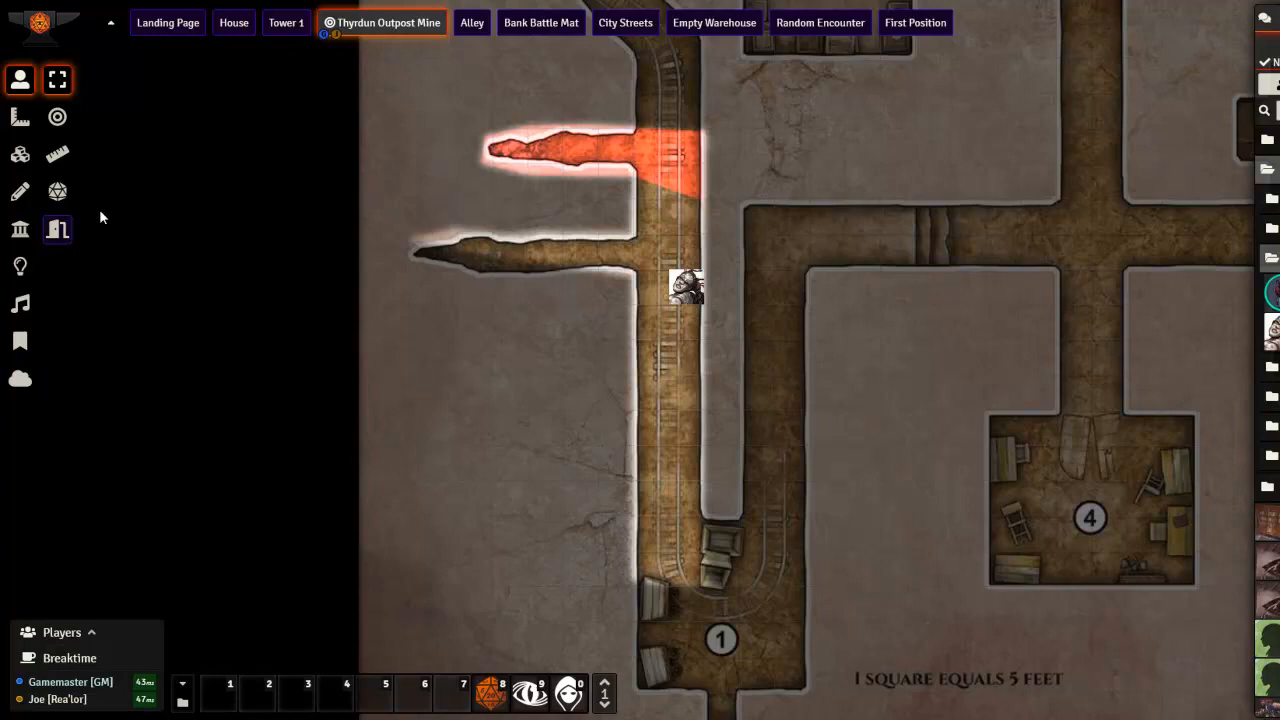
Turn the side tunnel's red light off again and move the token onto the room 1 marker.
click(20, 266)
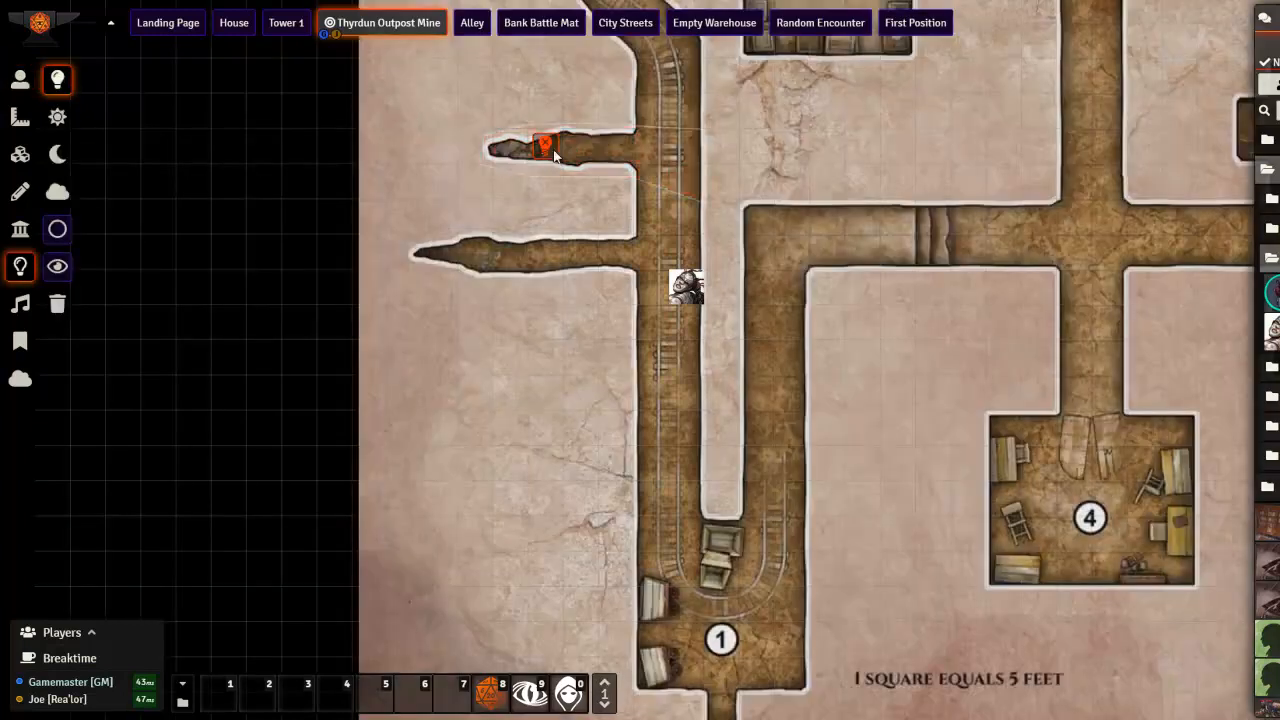
drag(860, 333, 795, 660)
scroll(846, 538, down, 9)
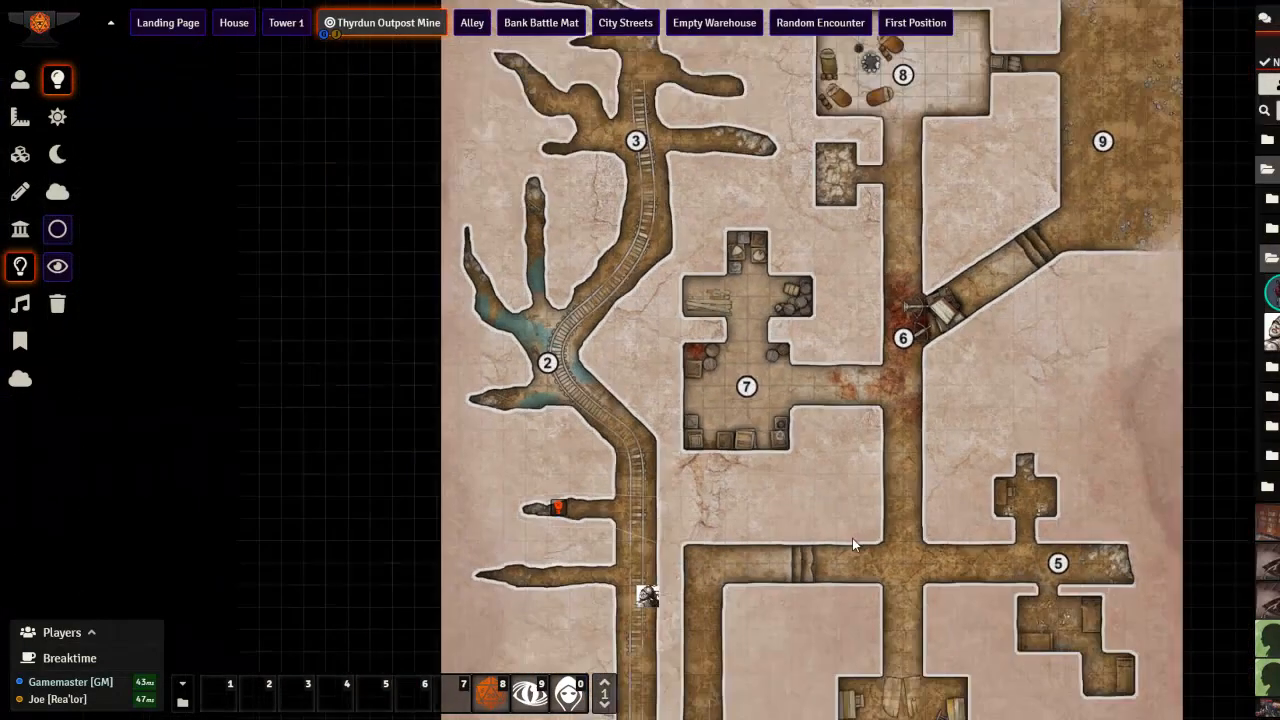
drag(852, 538, 845, 347)
scroll(748, 402, up, 6)
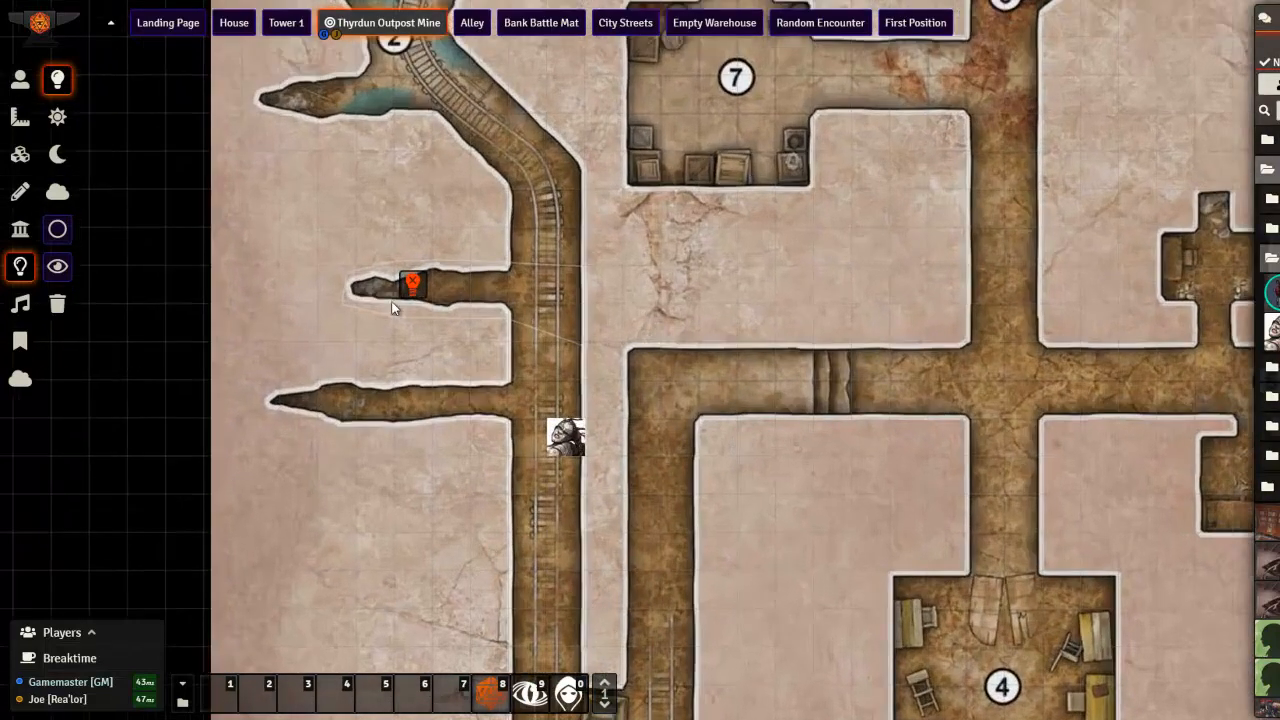
drag(558, 292, 578, 58)
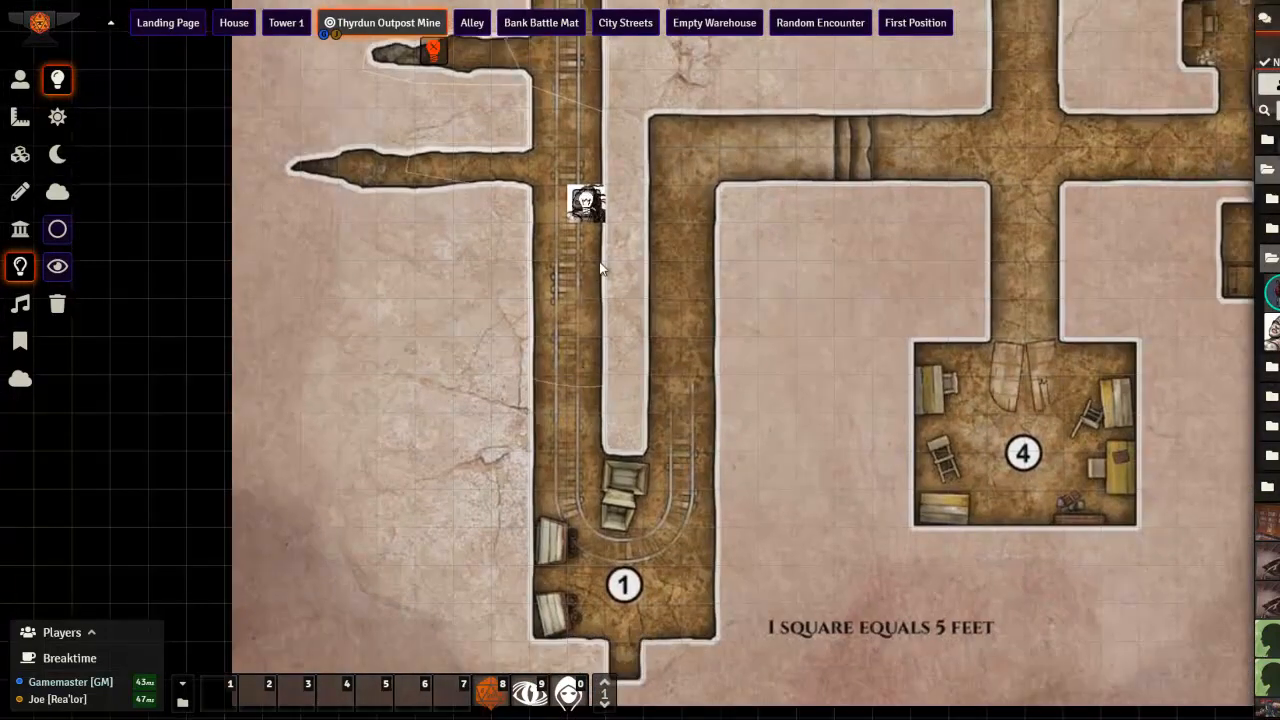
click(22, 82)
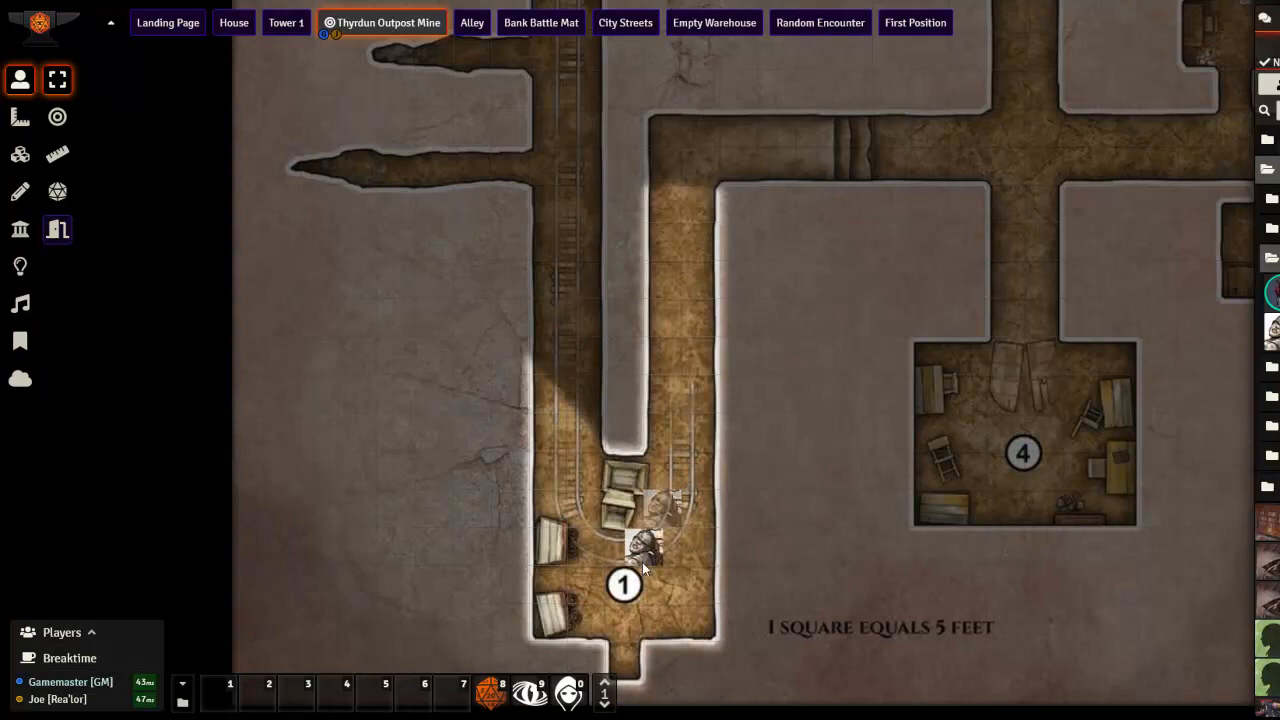
Reset the scene's fog of war exploration for all players.
click(19, 267)
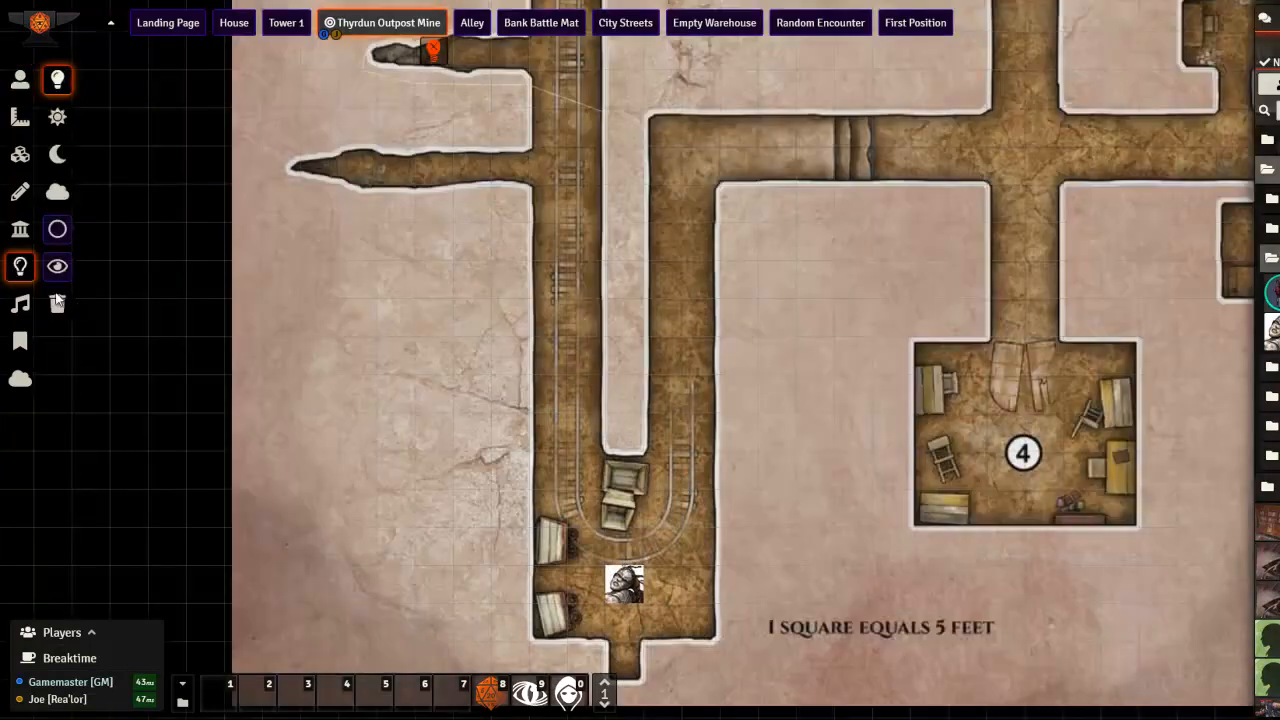
click(53, 204)
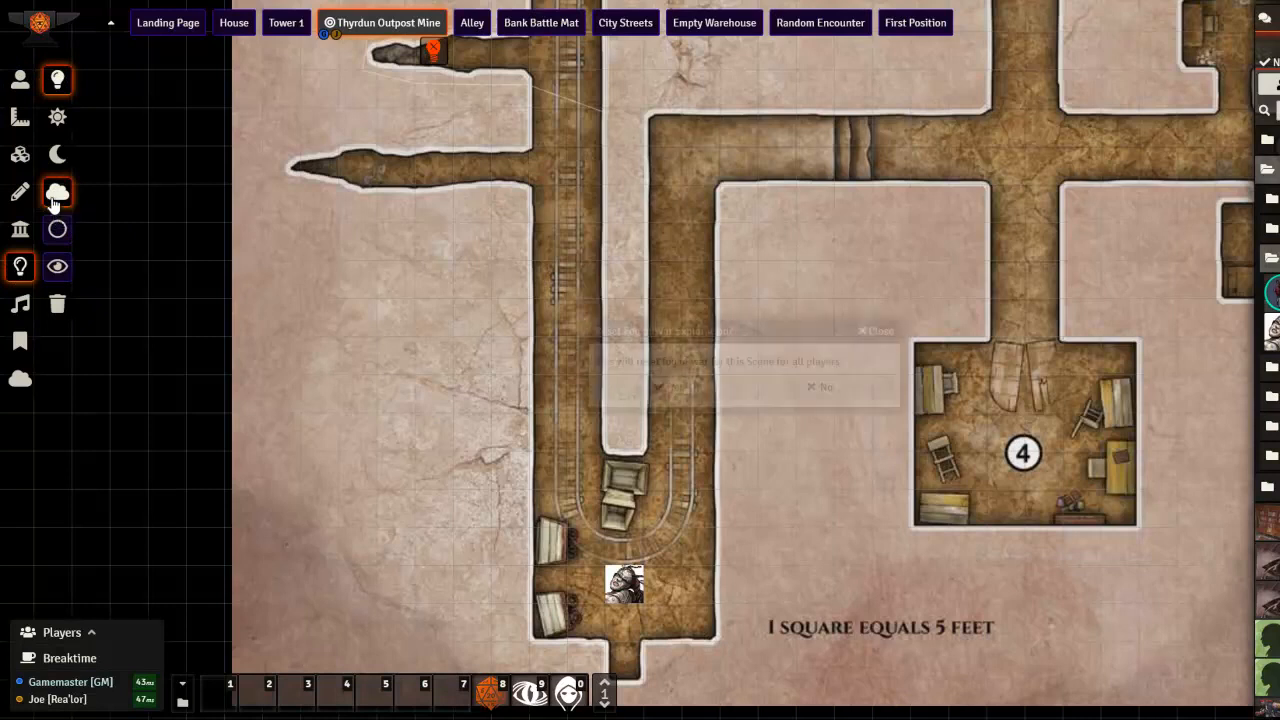
click(733, 390)
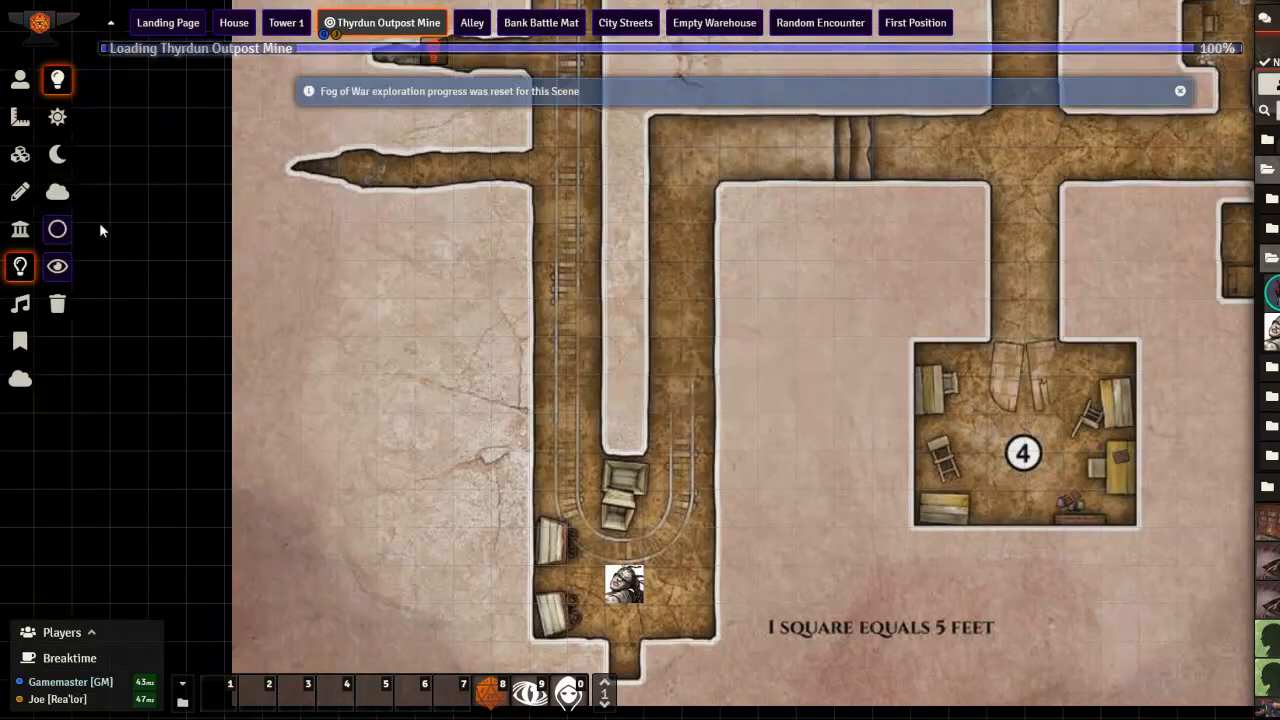
Look over the mine map and select the token in room 1 to view its vision range.
scroll(842, 405, down, 5)
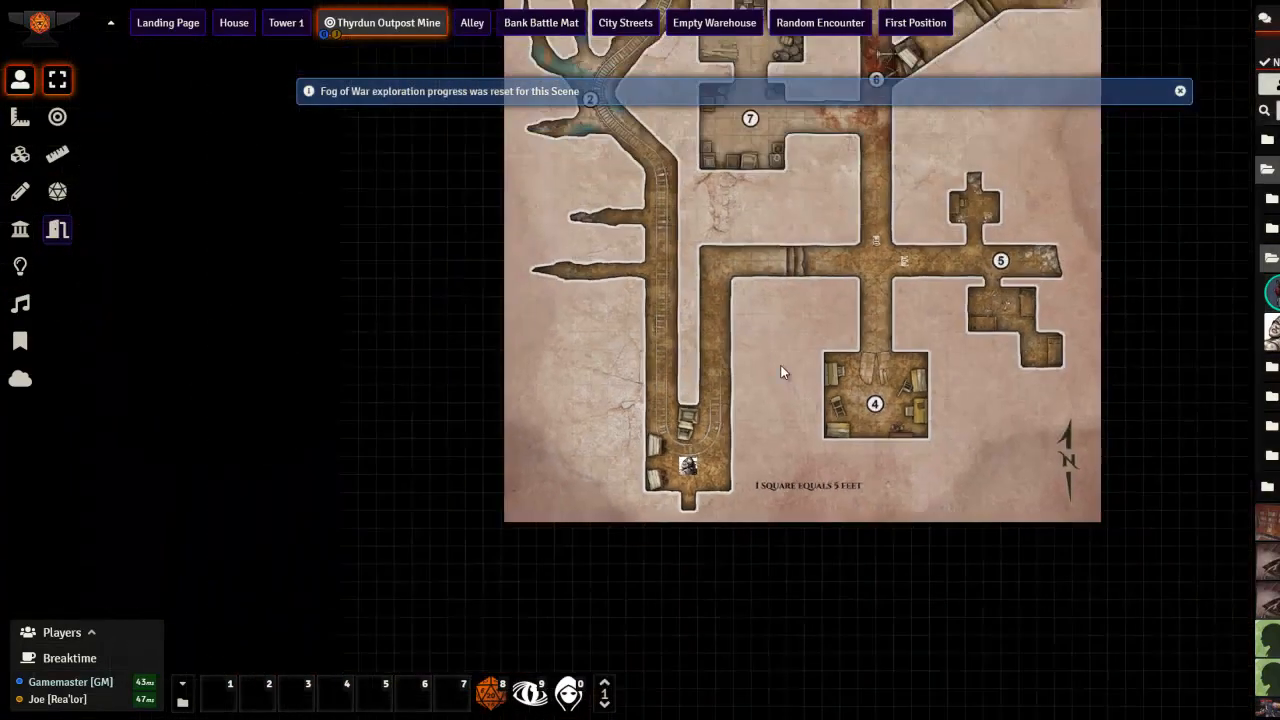
scroll(807, 399, up, 8)
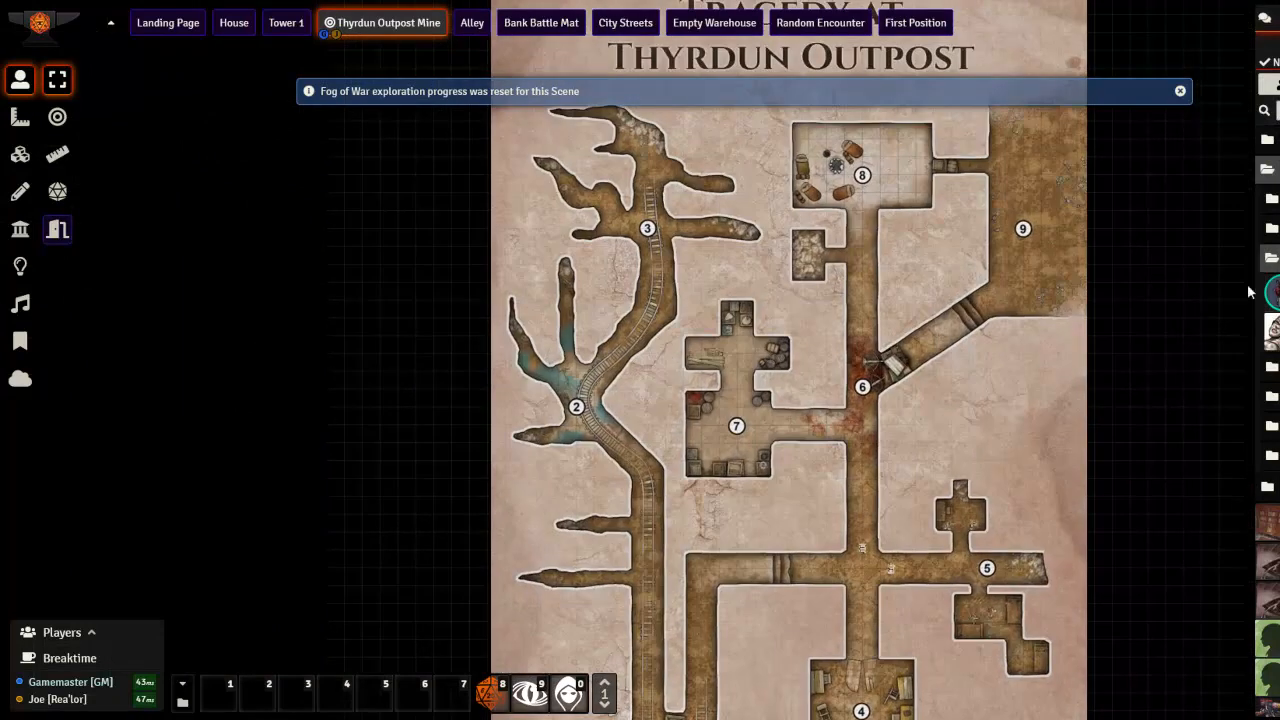
drag(775, 444, 818, 22)
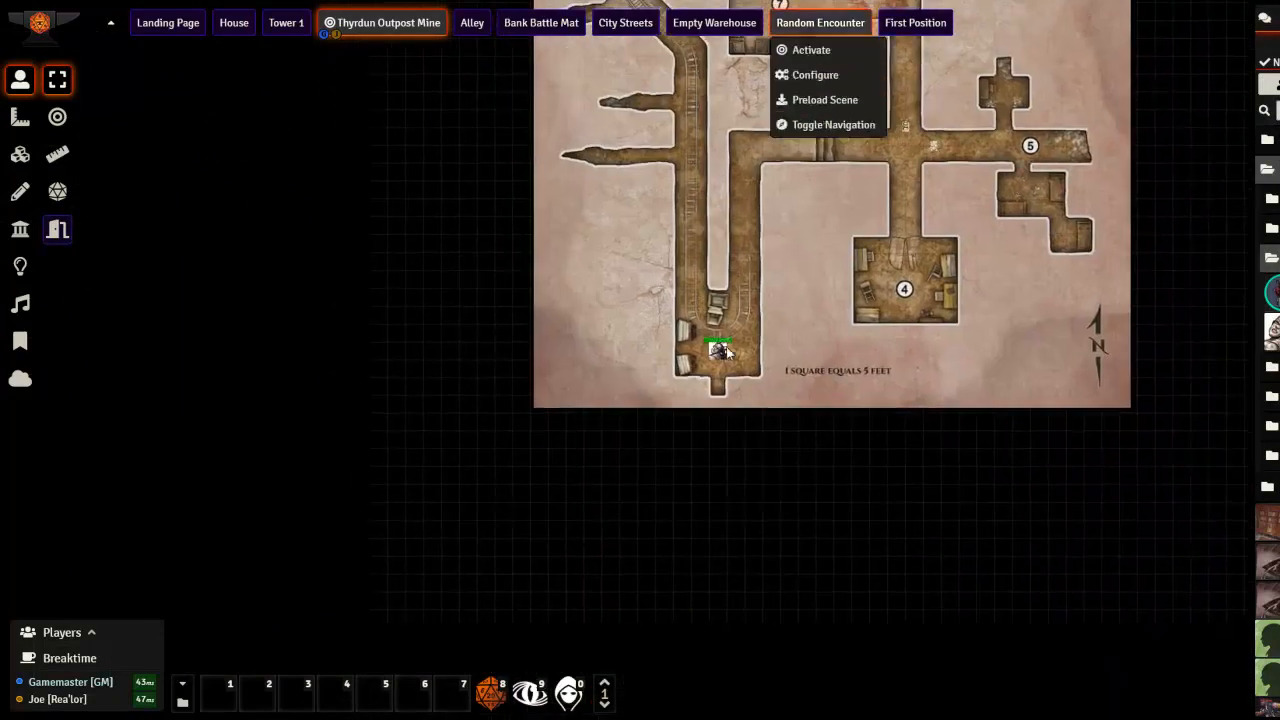
click(804, 304)
drag(805, 300, 766, 456)
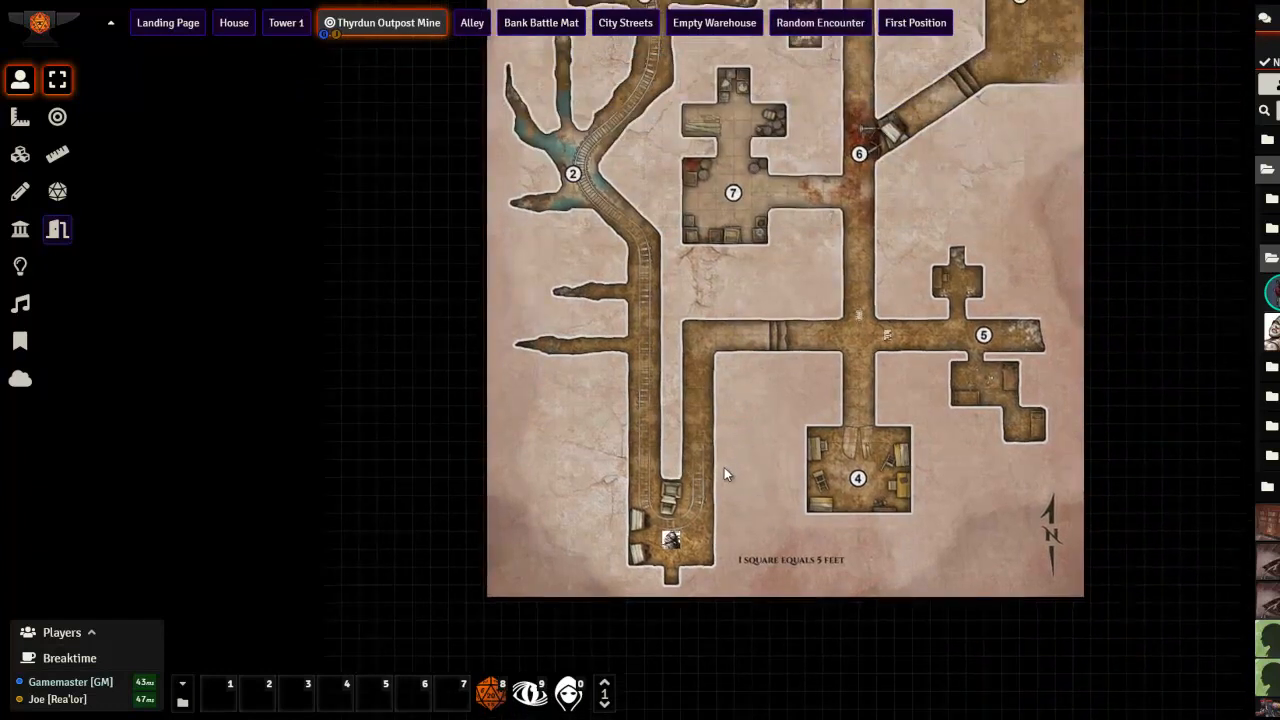
click(671, 539)
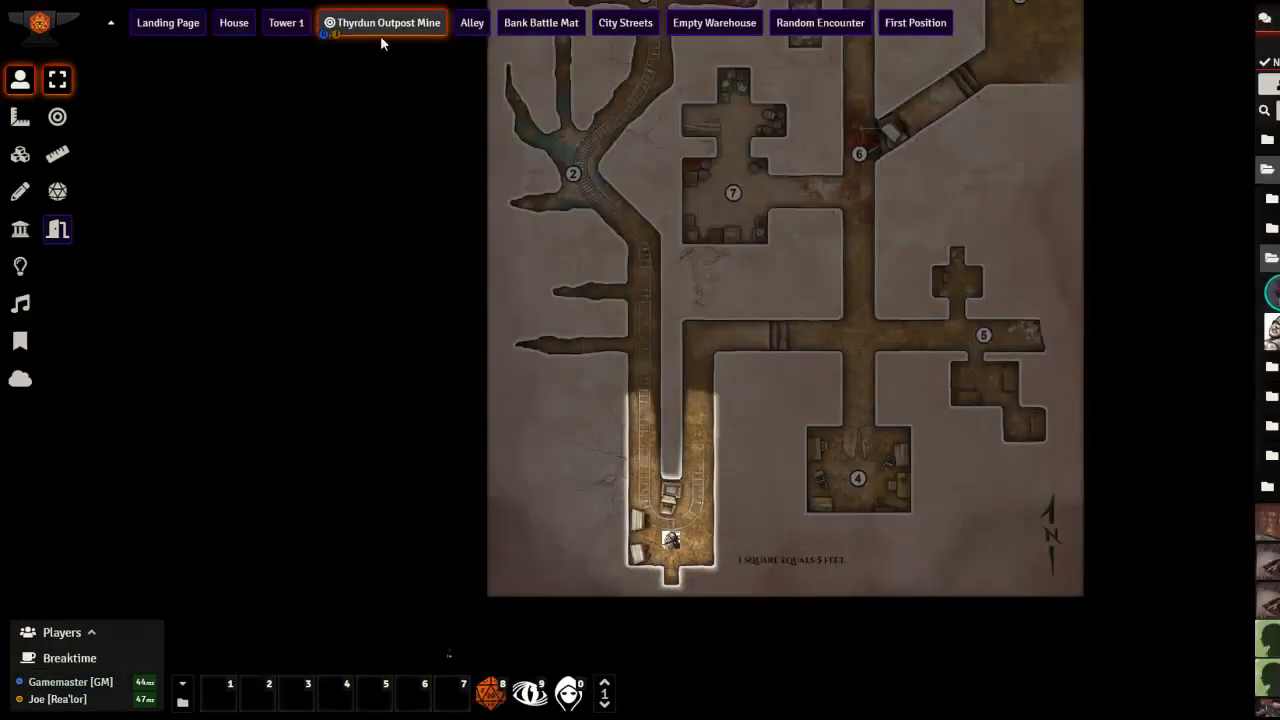
Disable Reveal Fog in the Thyrdun Outpost Mine scene's lighting settings and save the changes.
right_click(380, 26)
click(377, 52)
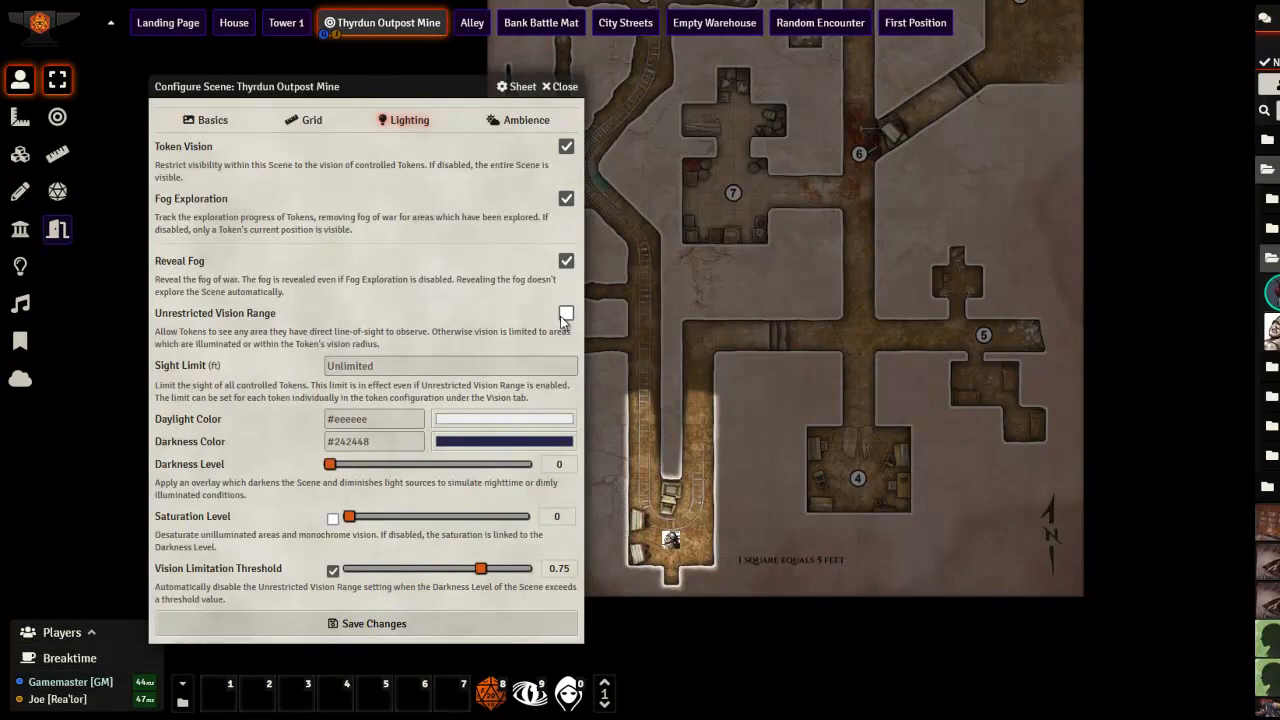
click(566, 261)
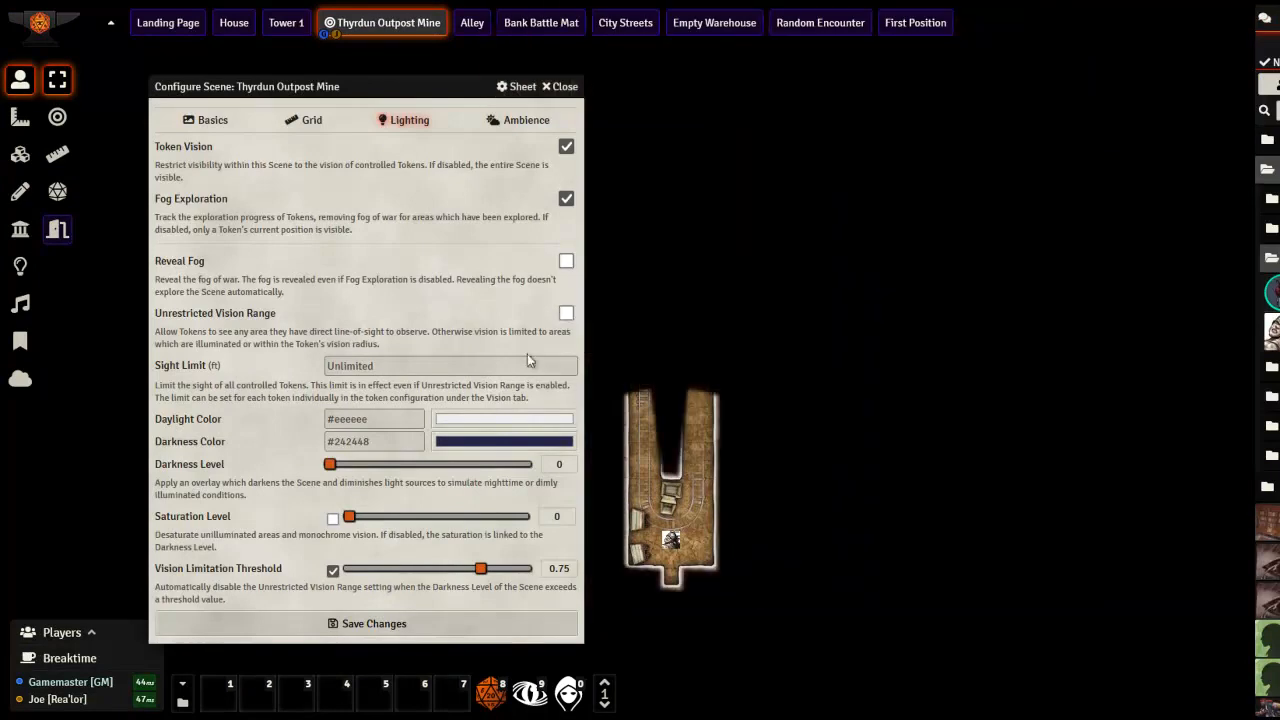
click(277, 628)
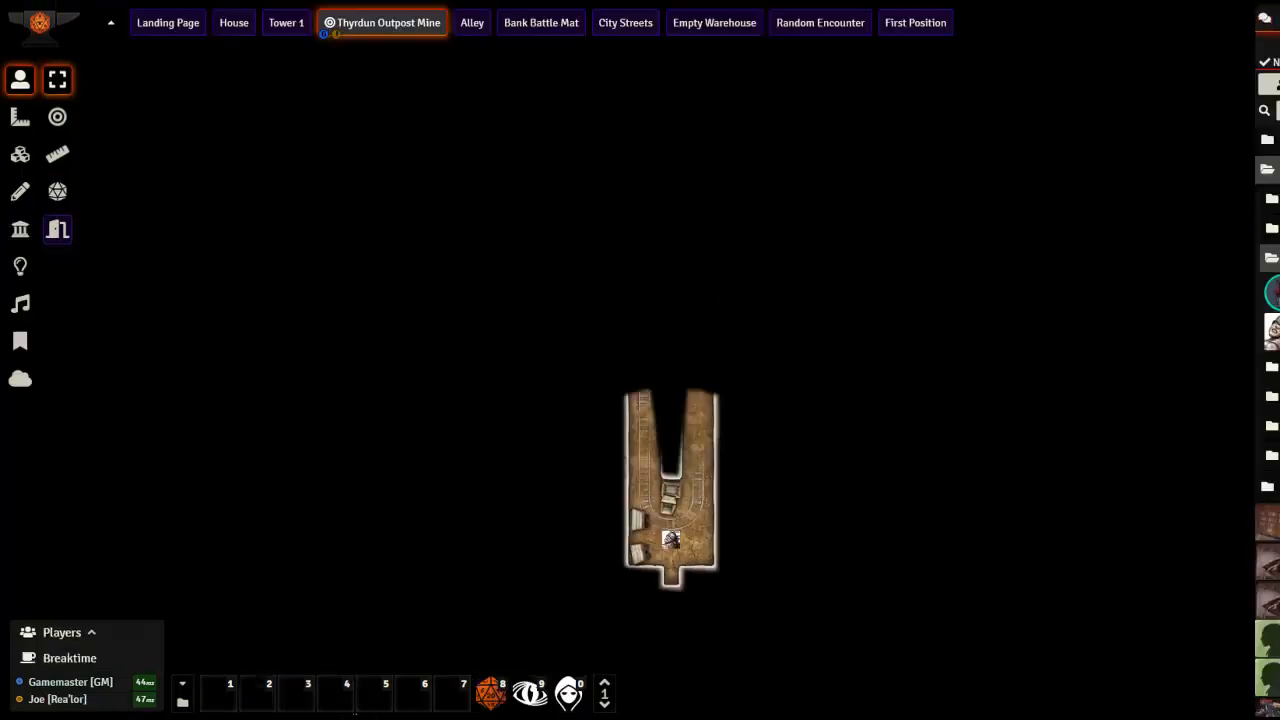
Deselect the token and look over the whole mine map in the Gamemaster's view.
click(549, 453)
drag(594, 204, 611, 352)
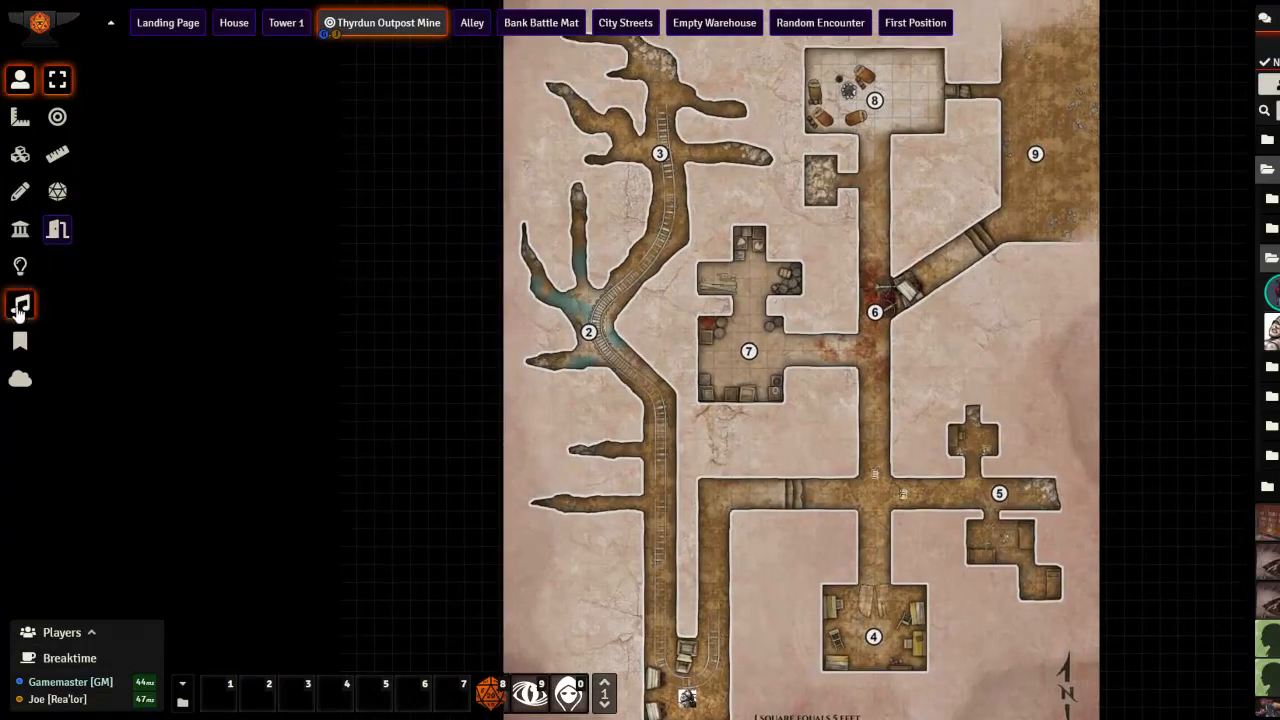
mouse_move(549, 328)
mouse_down()
mouse_move(523, 508)
mouse_move(486, 568)
mouse_move(502, 604)
mouse_move(493, 577)
mouse_move(526, 346)
mouse_move(517, 258)
mouse_move(586, 232)
mouse_up()
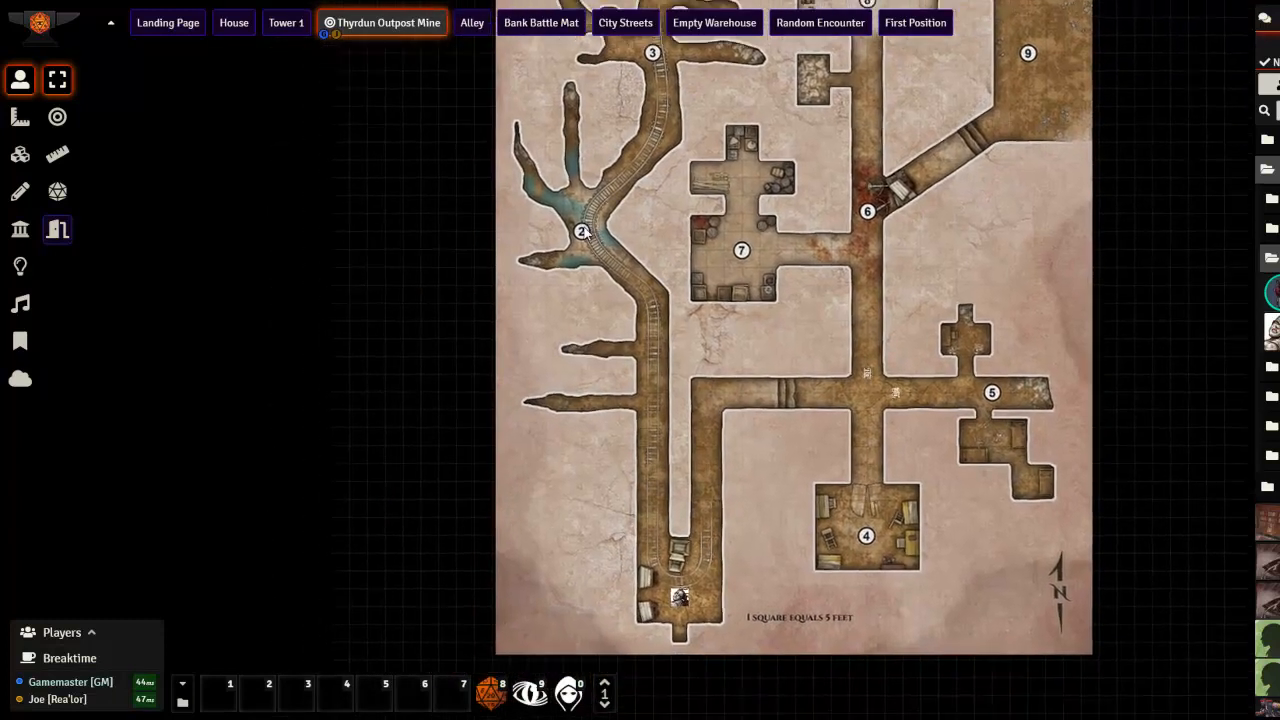